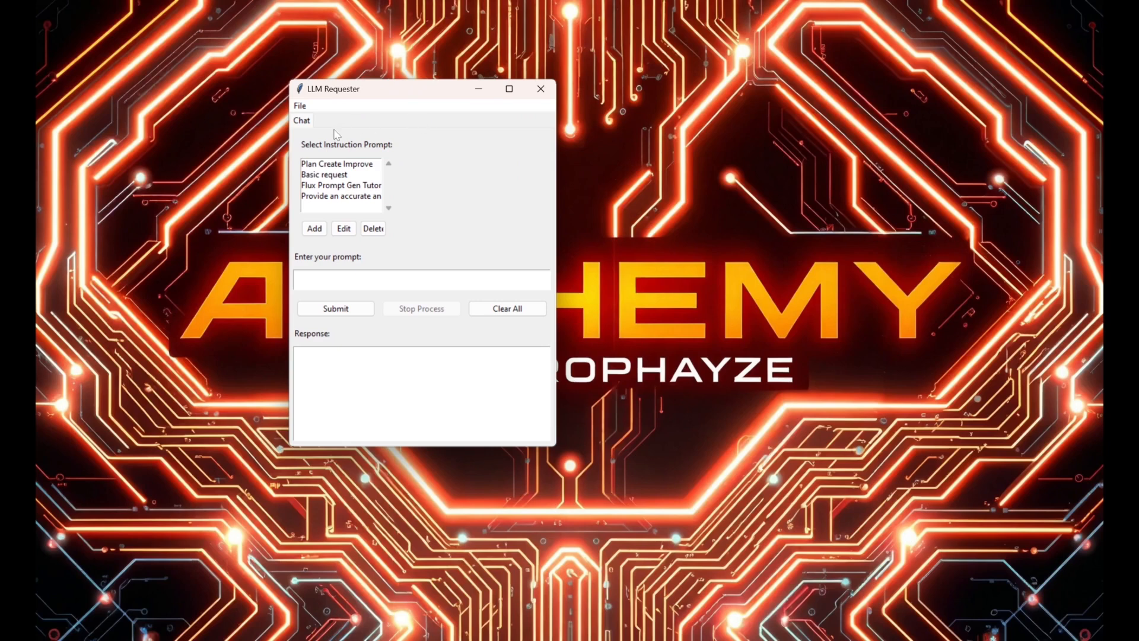
Open the Flux Prompt Gen Tutorial instruction set in the node editor, view its nodes, and close the editor discarding changes.
drag(417, 97, 490, 124)
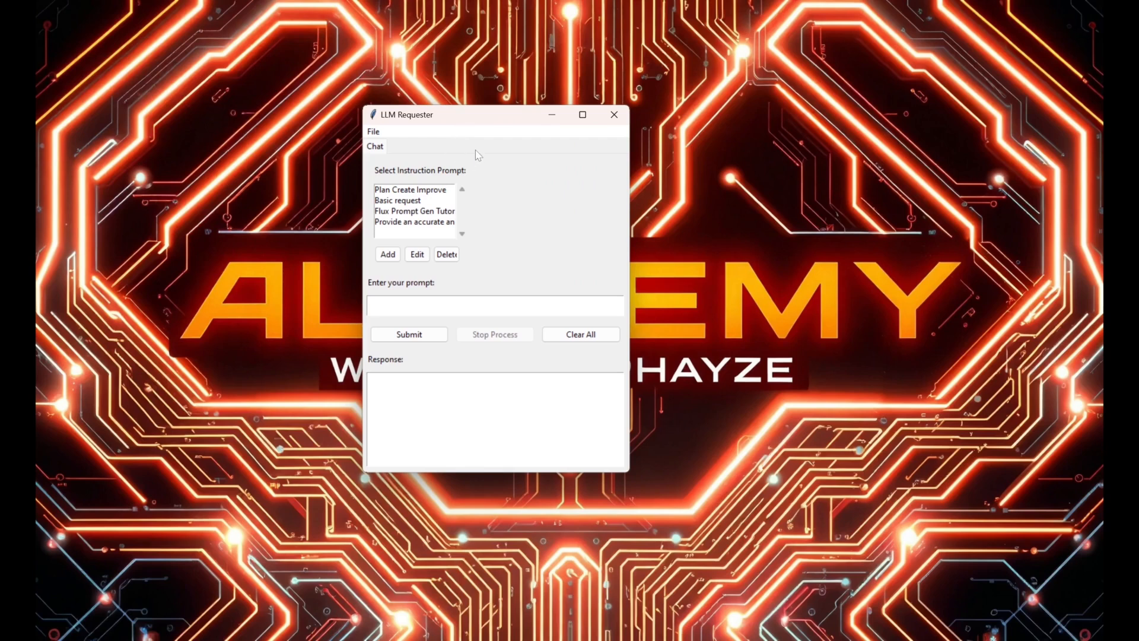
click(405, 212)
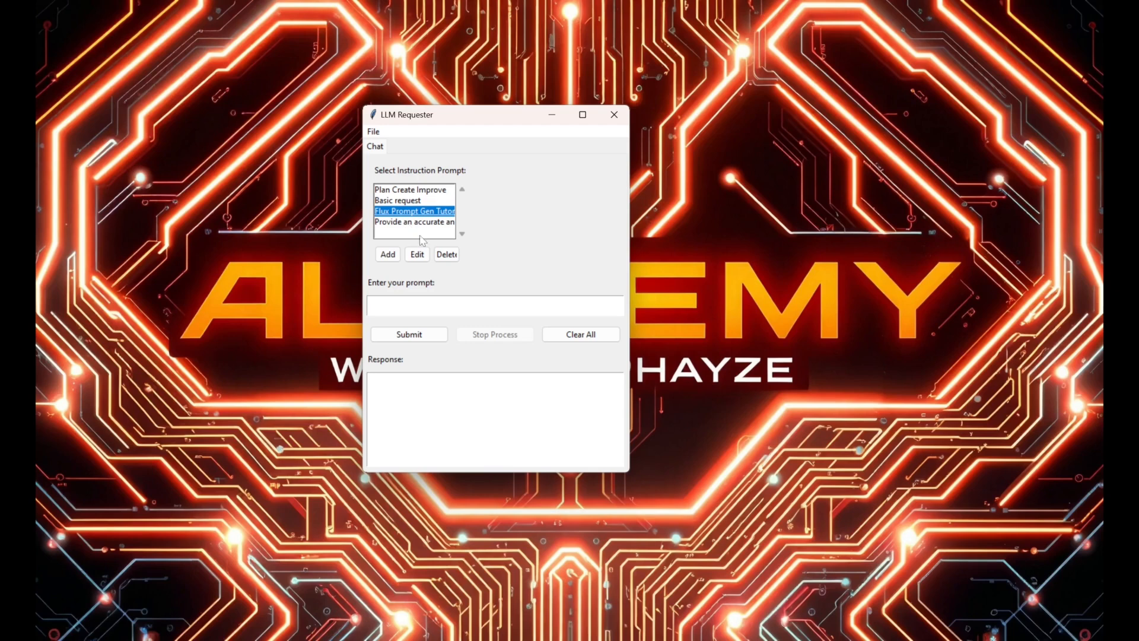
click(424, 259)
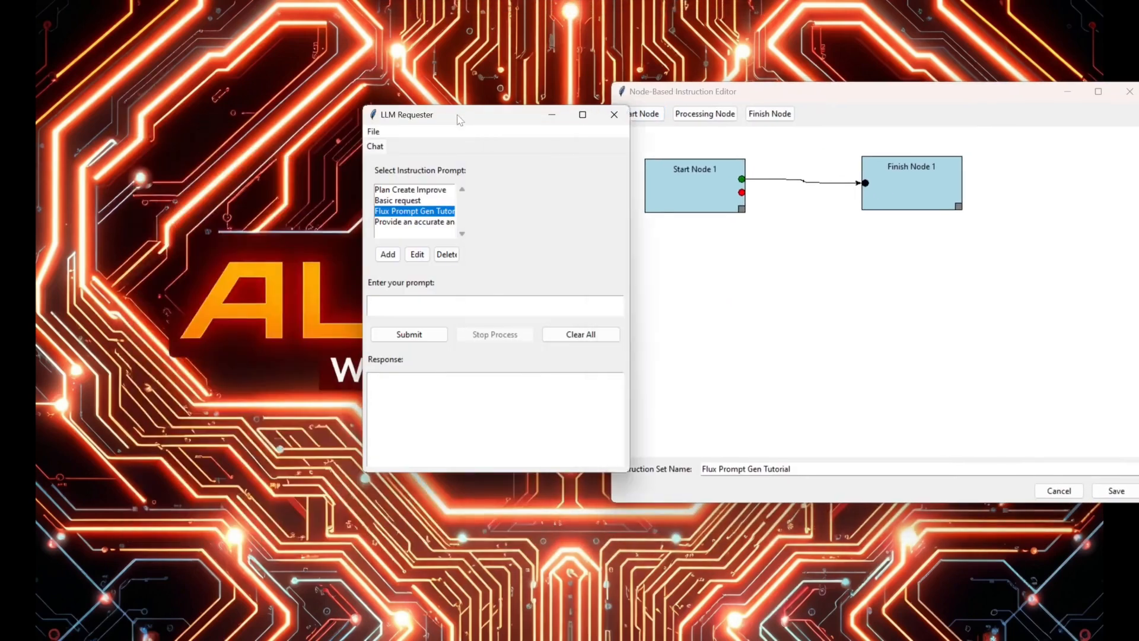
drag(484, 121, 277, 102)
drag(723, 100, 543, 99)
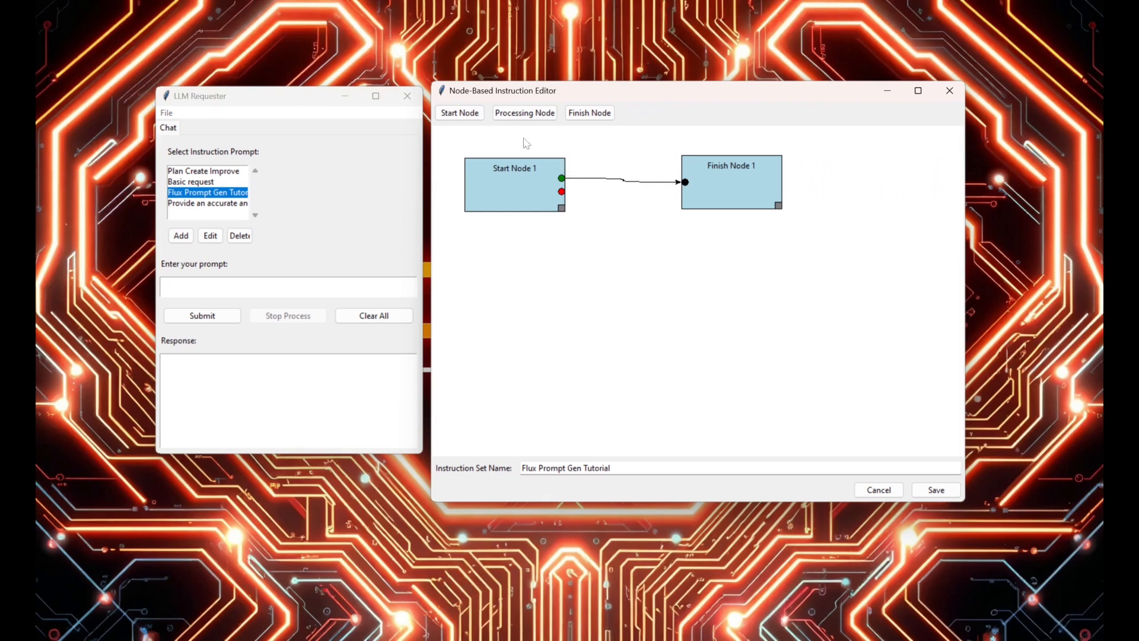
click(957, 92)
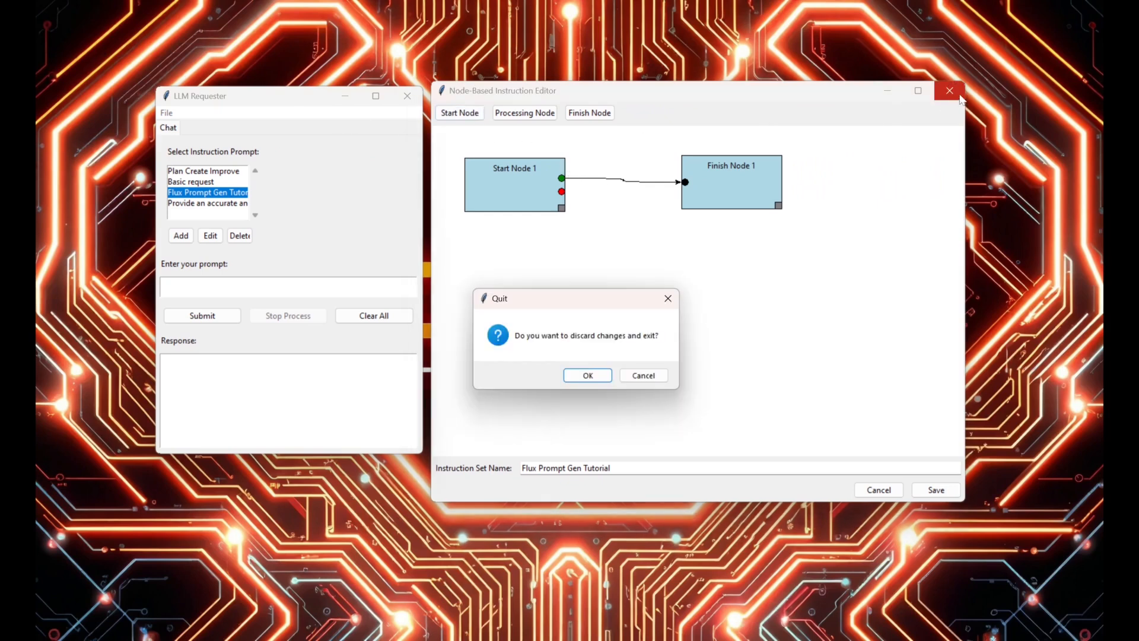
click(585, 376)
drag(215, 104, 301, 103)
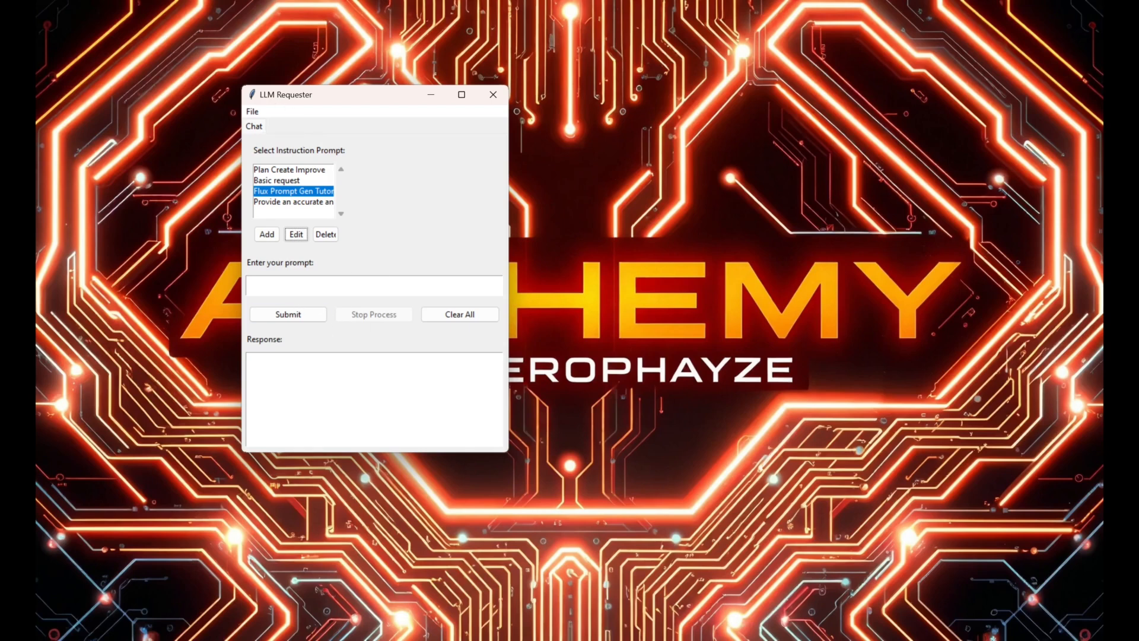
Look through the available instruction prompts, from Plan Create Improve to the last entry in the list.
click(285, 169)
click(283, 179)
click(290, 195)
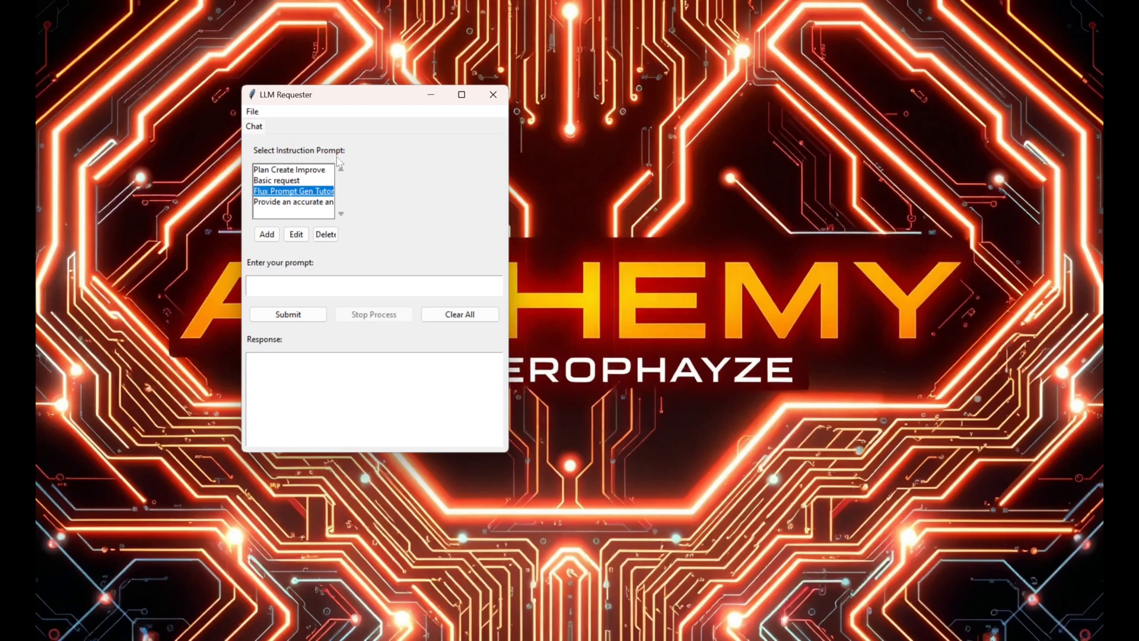
click(280, 181)
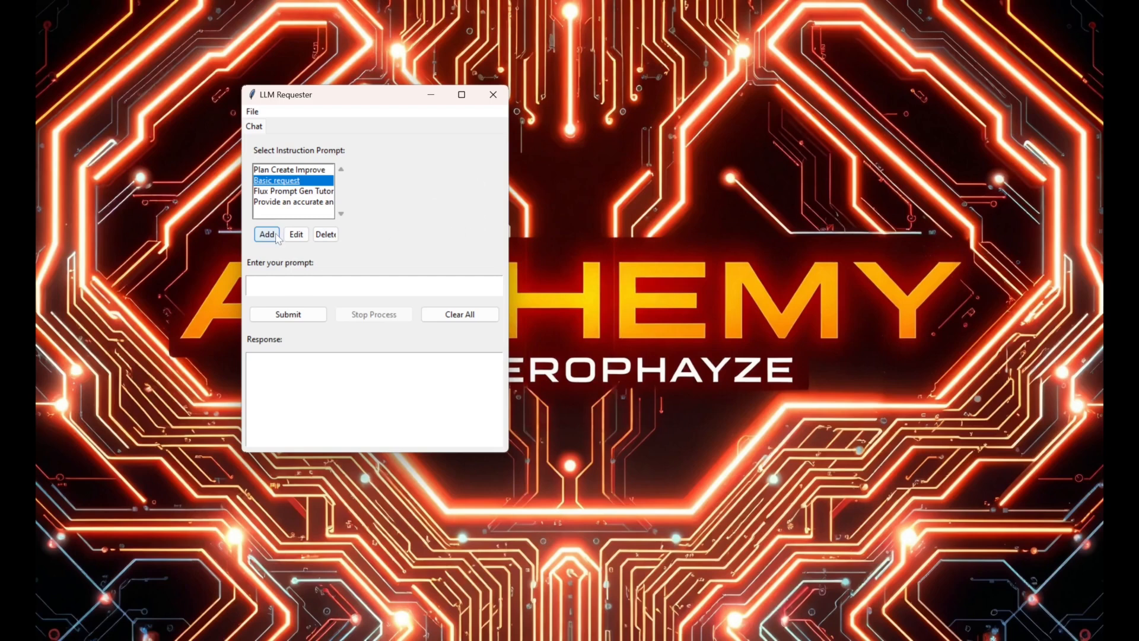
click(289, 285)
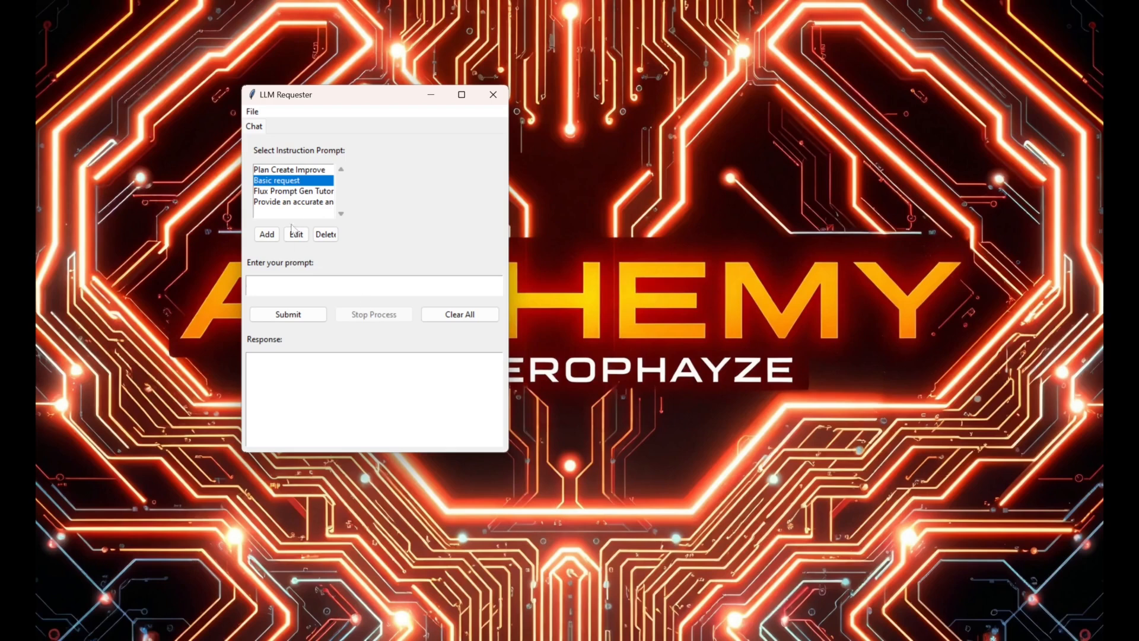
click(290, 170)
click(292, 181)
click(293, 192)
click(295, 206)
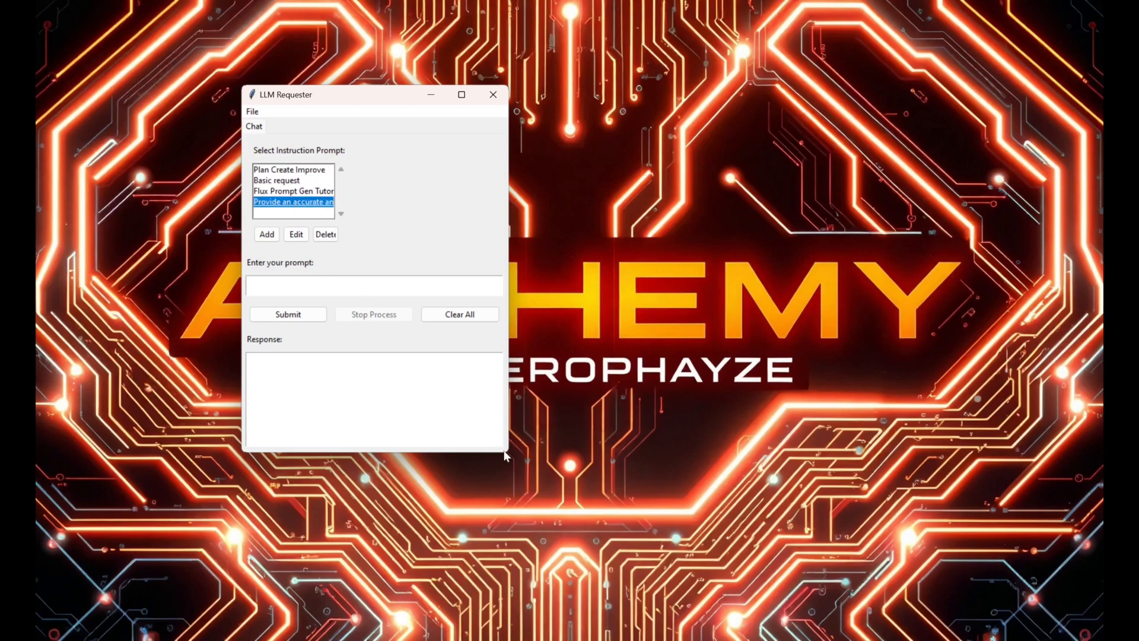
Enlarge the LLM Requester window and submit the prompt "show me some example python code" with the Basic request instruction.
drag(508, 452, 610, 532)
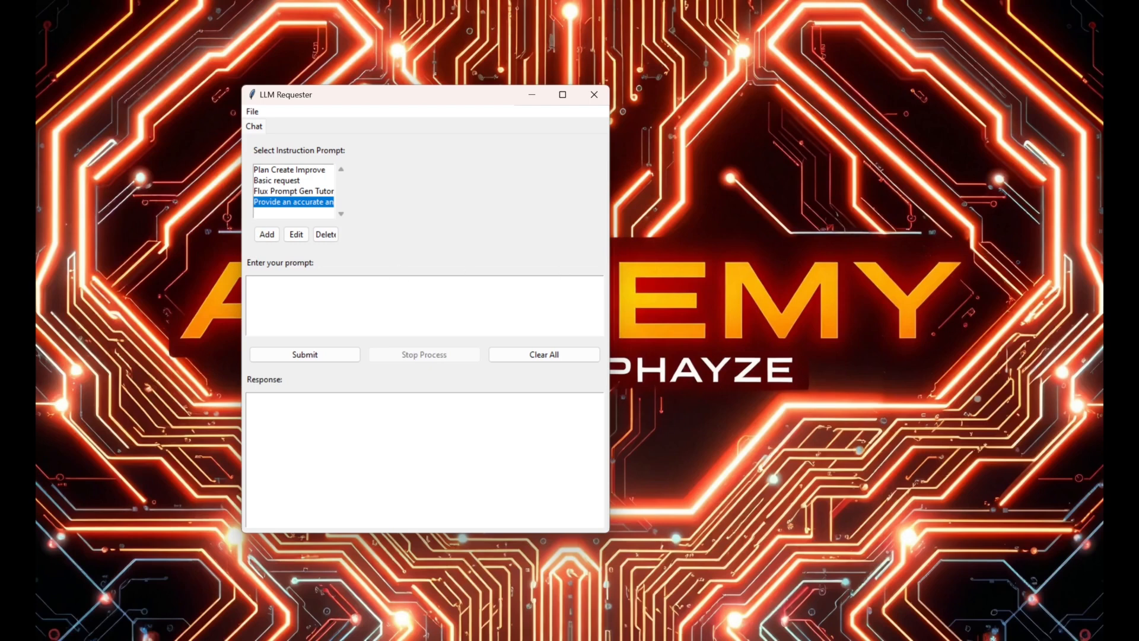
click(276, 180)
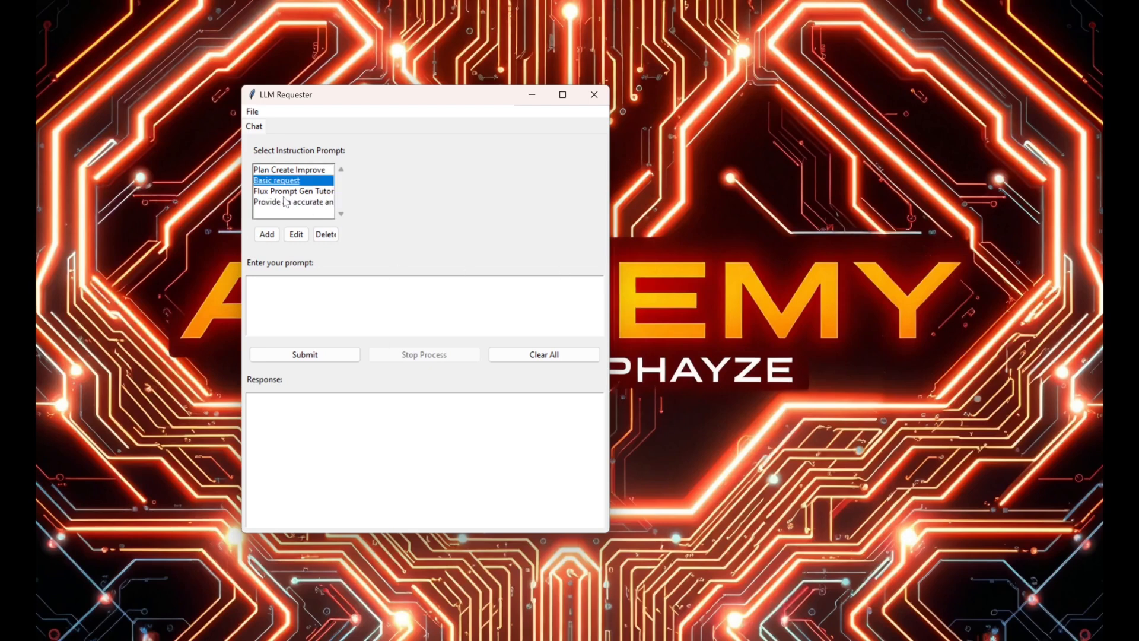
click(247, 282)
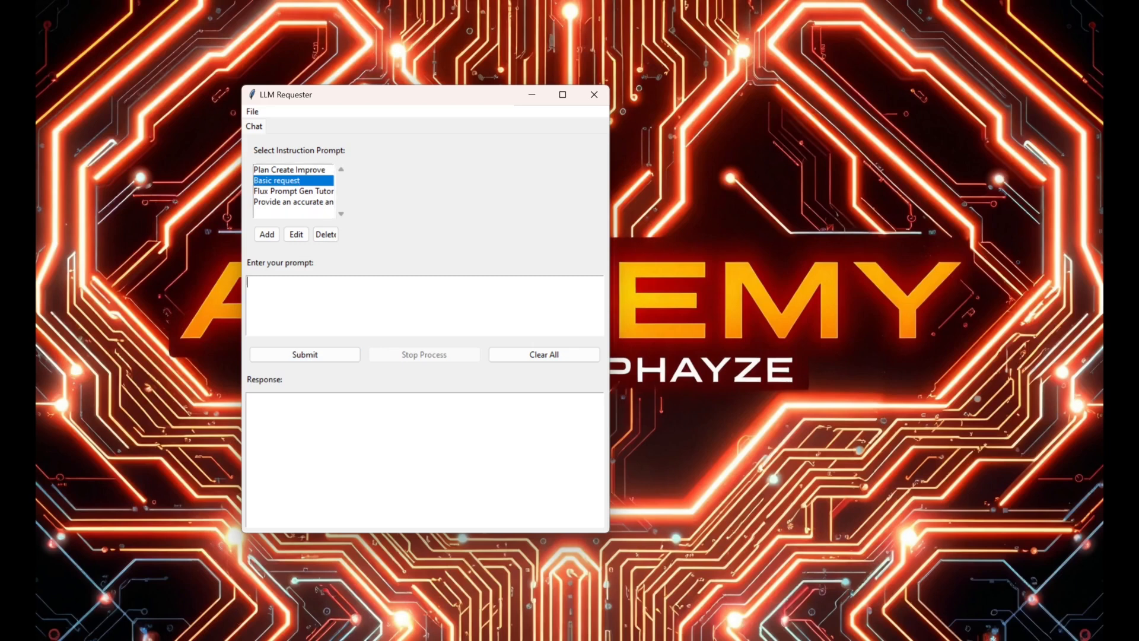
text(show me some example python cod)
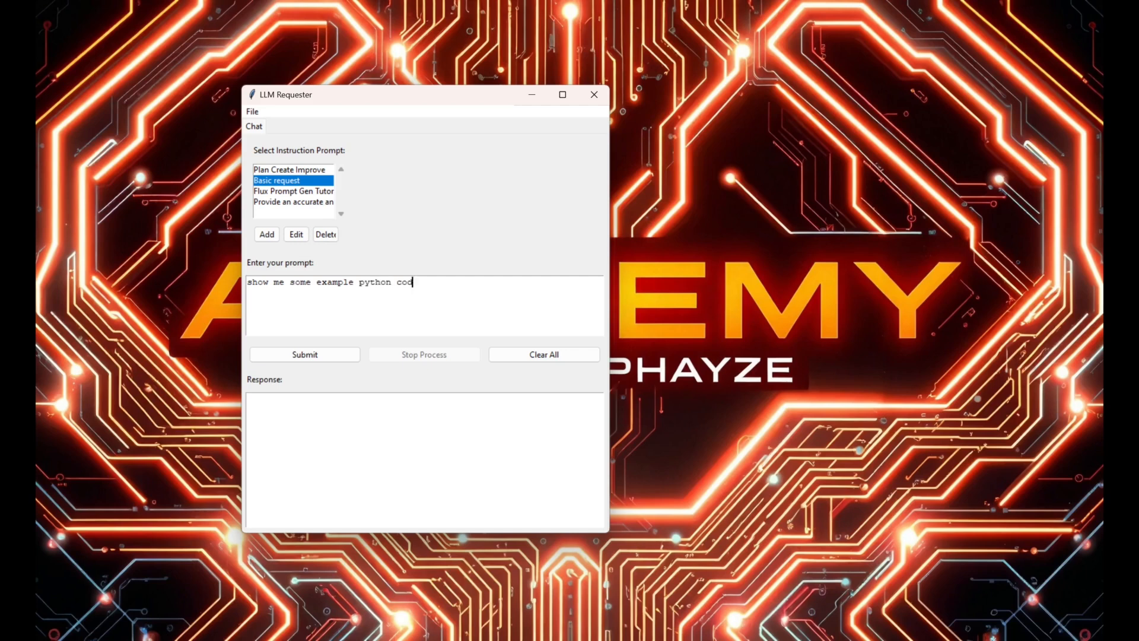
text(e)
click(287, 352)
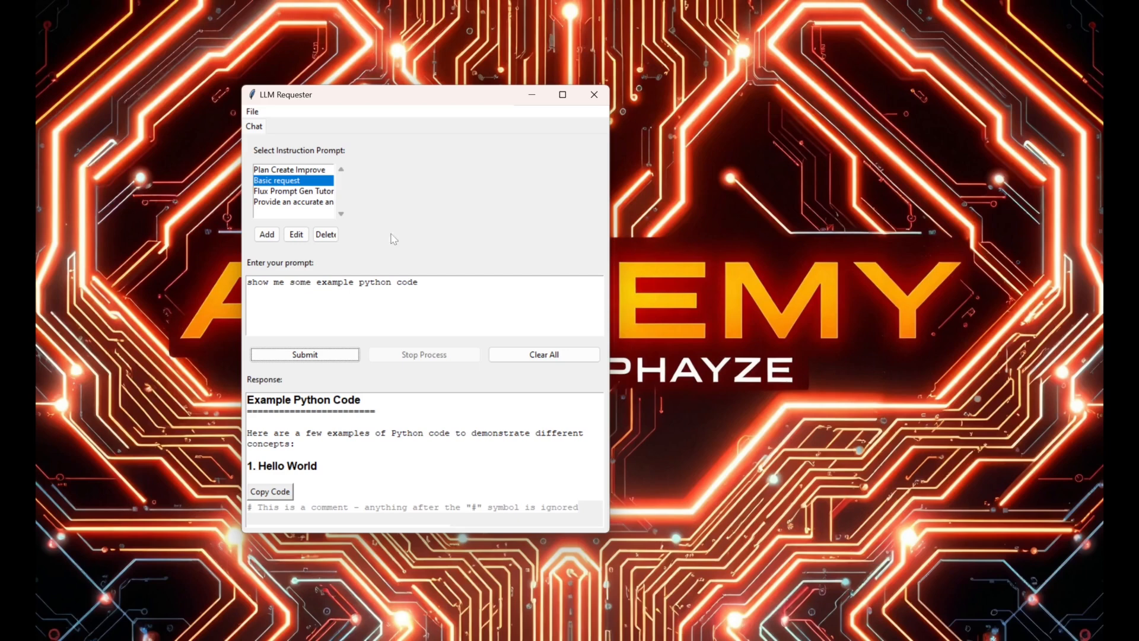
Open the API manager, place it beside the main window, and review the configured Groq, Ollama and OpenAI entries.
click(257, 128)
click(252, 112)
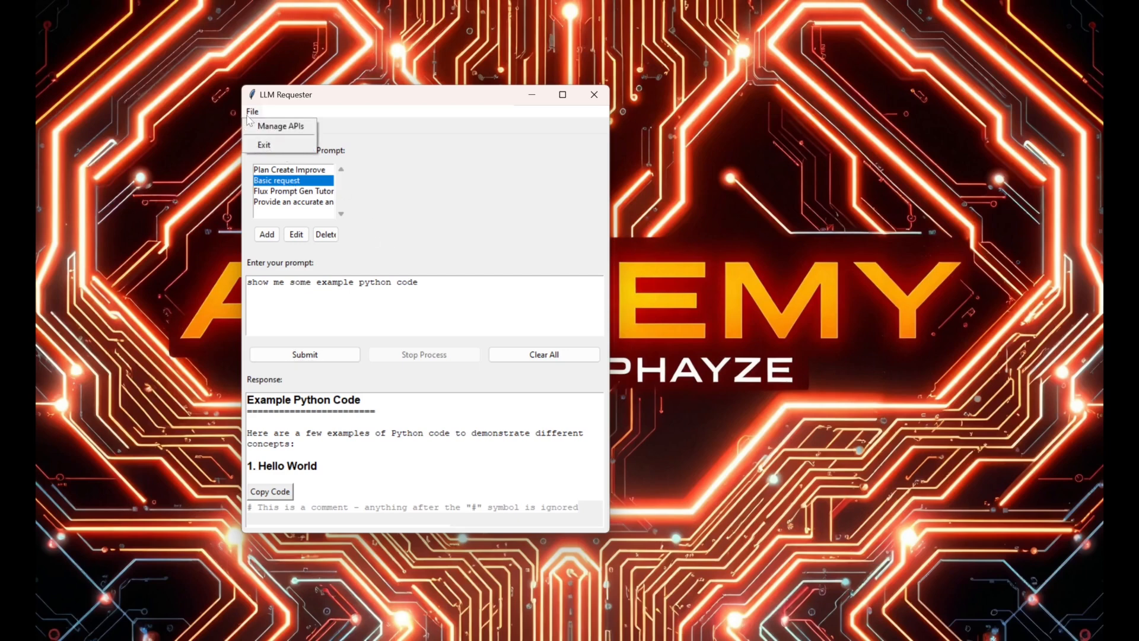
click(275, 127)
drag(215, 159, 136, 105)
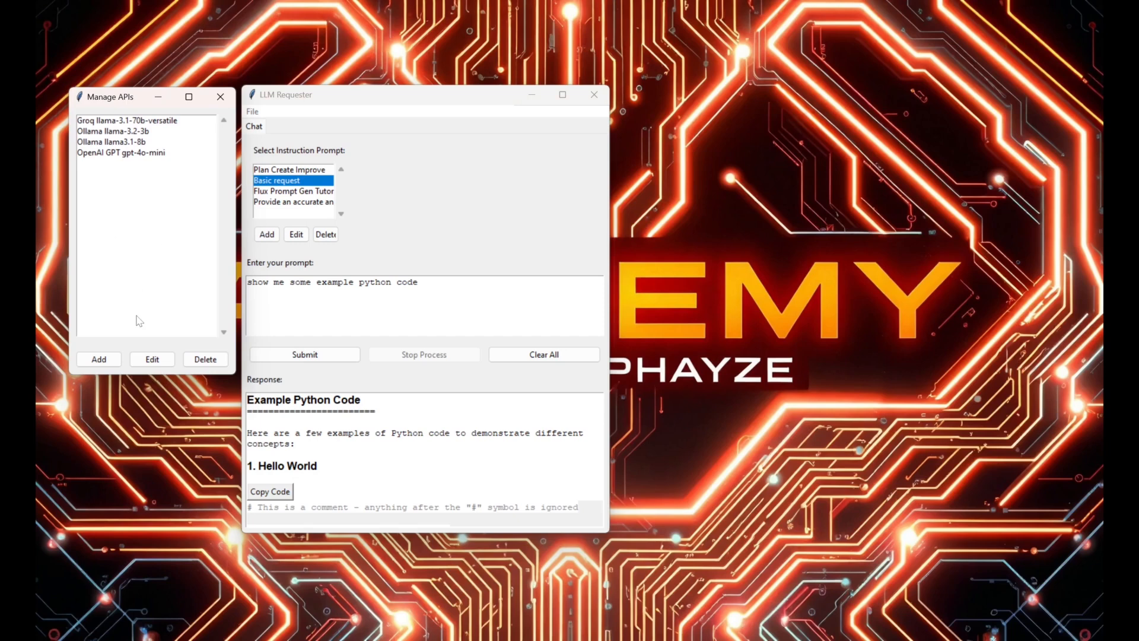
click(98, 122)
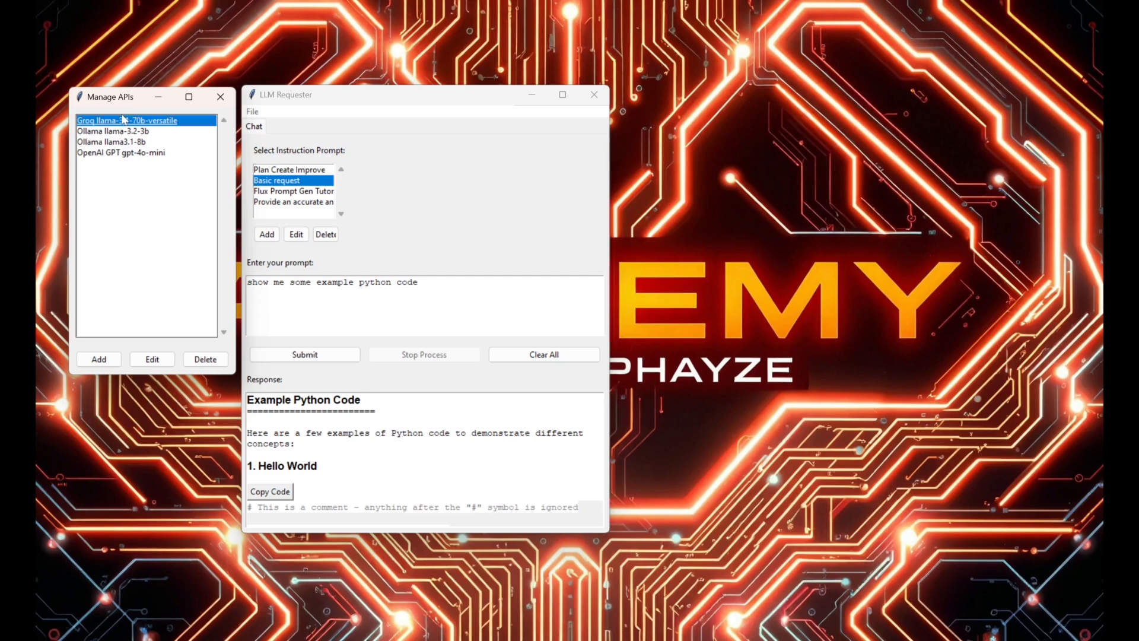
click(107, 155)
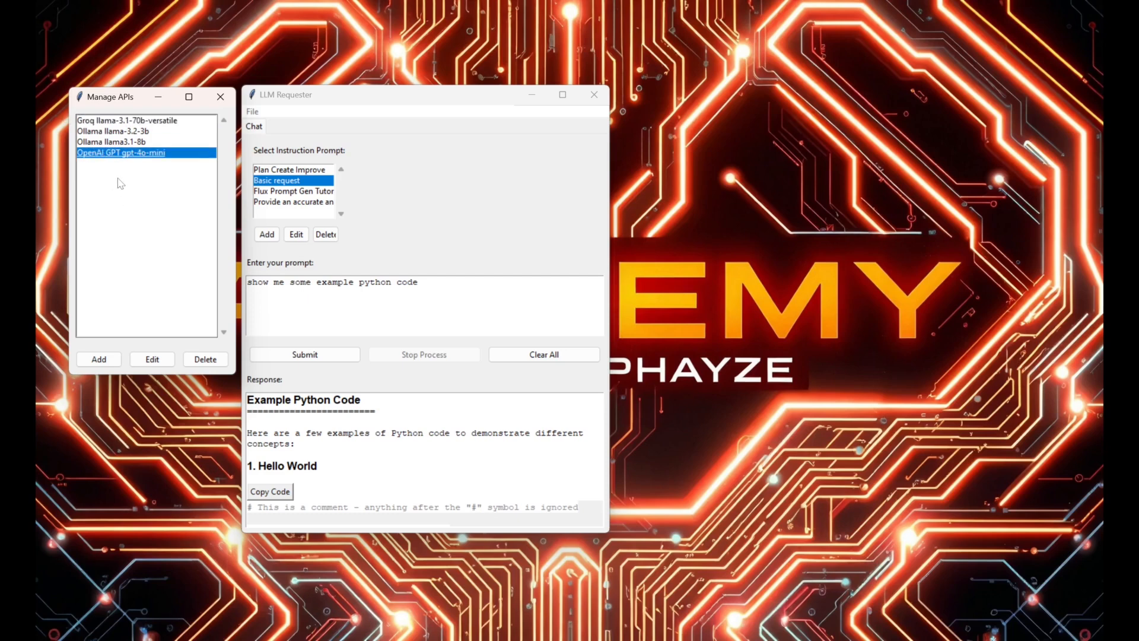
click(89, 132)
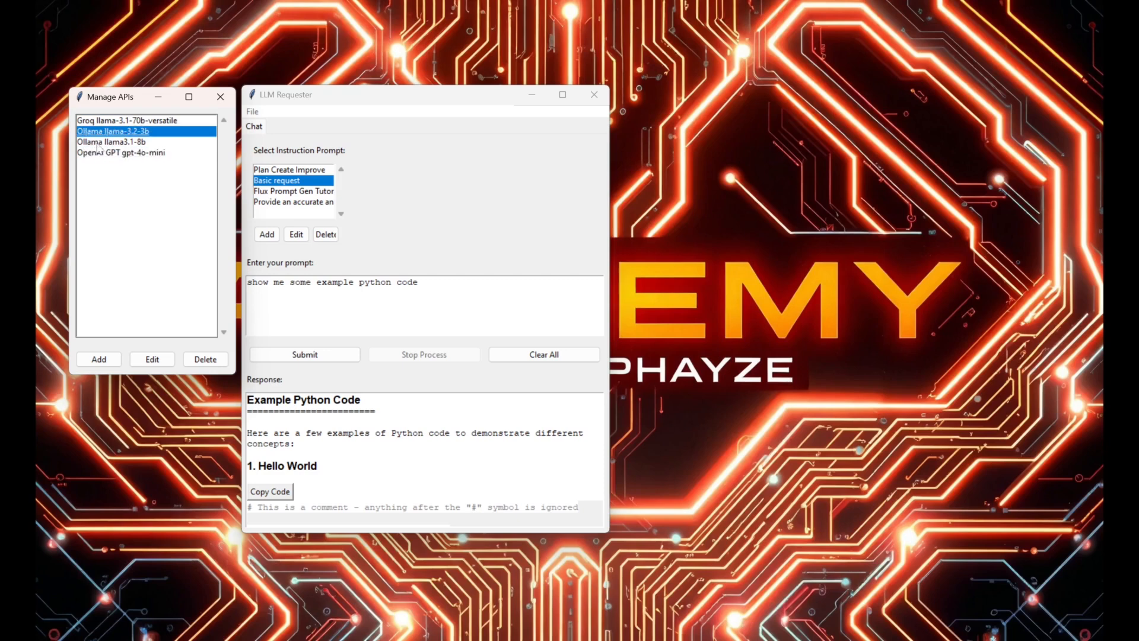
click(100, 142)
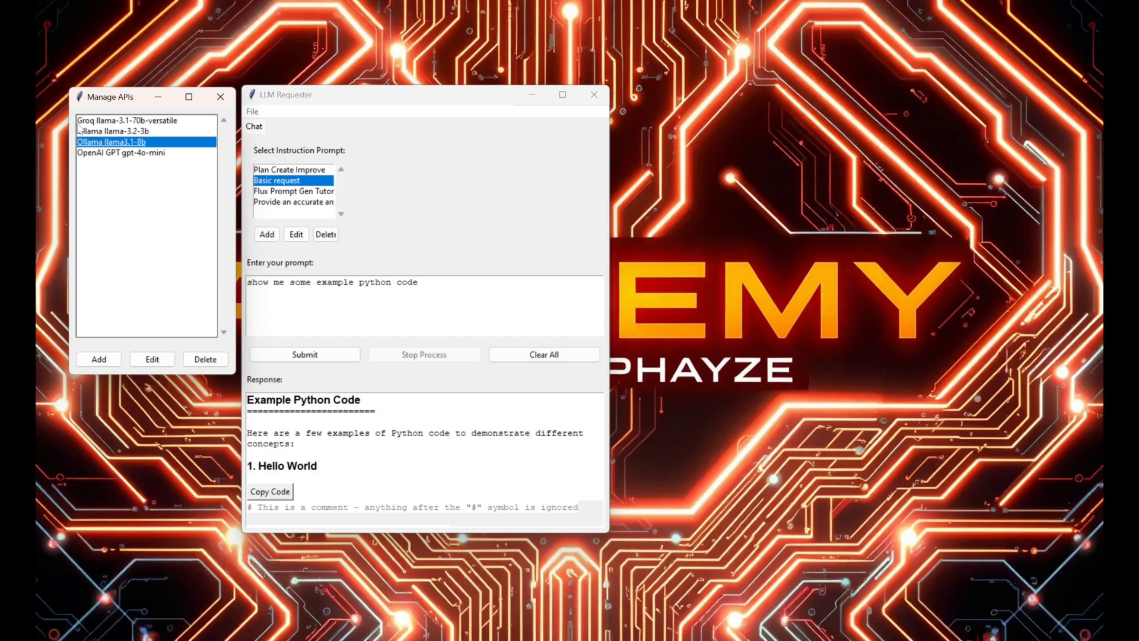
click(124, 198)
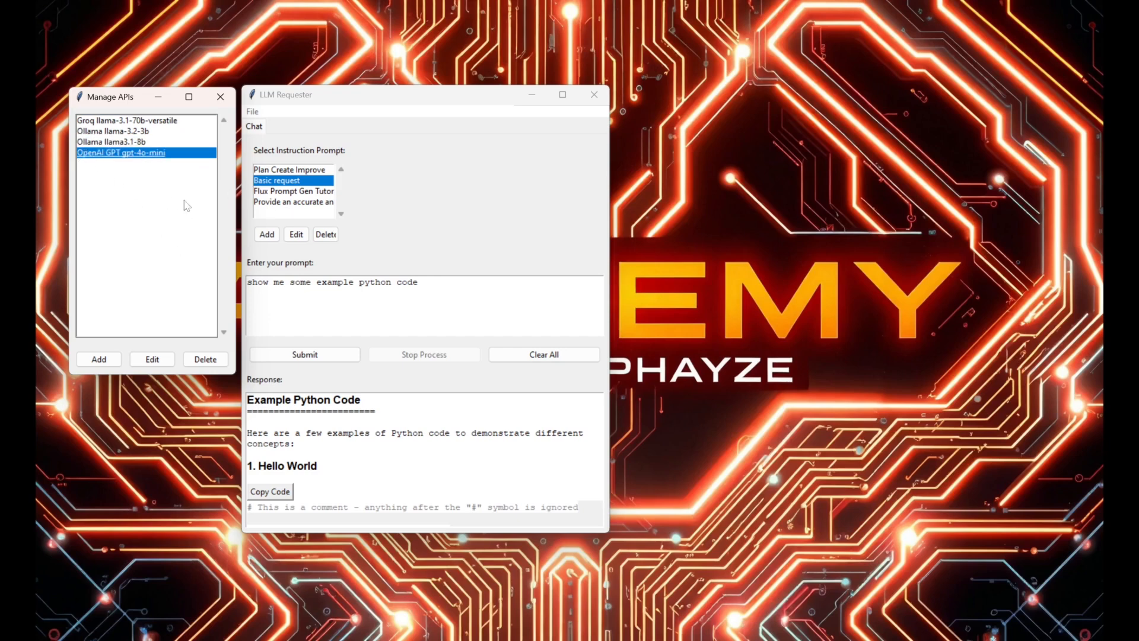
Open the Groq llama-3.1-70b-versatile API entry for editing and examine its name, URL and API type options.
click(107, 121)
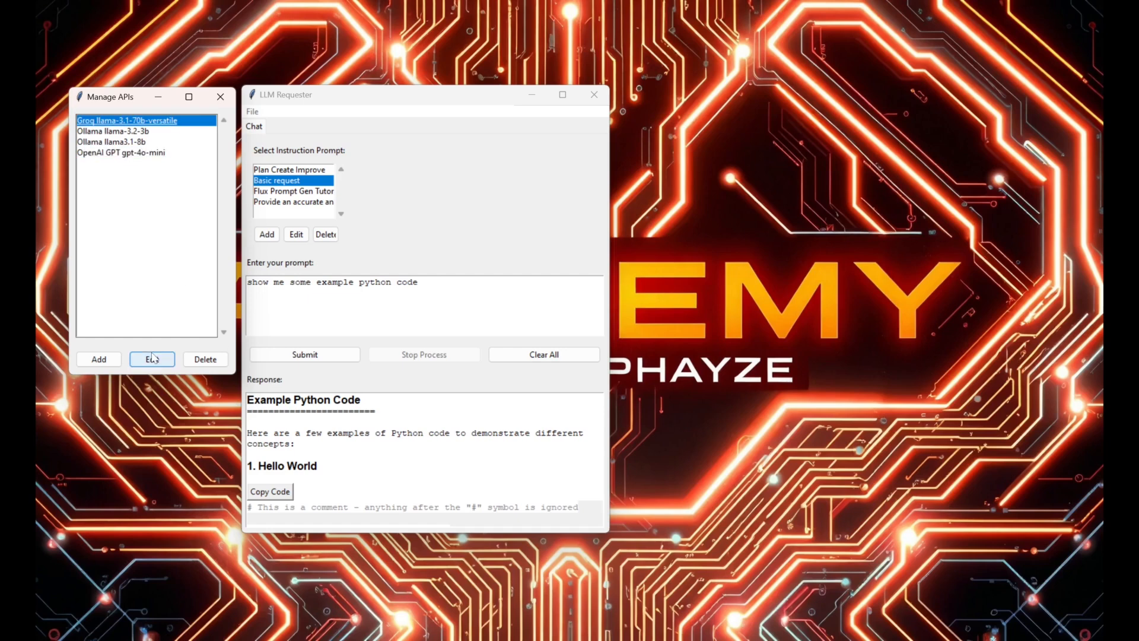
click(152, 359)
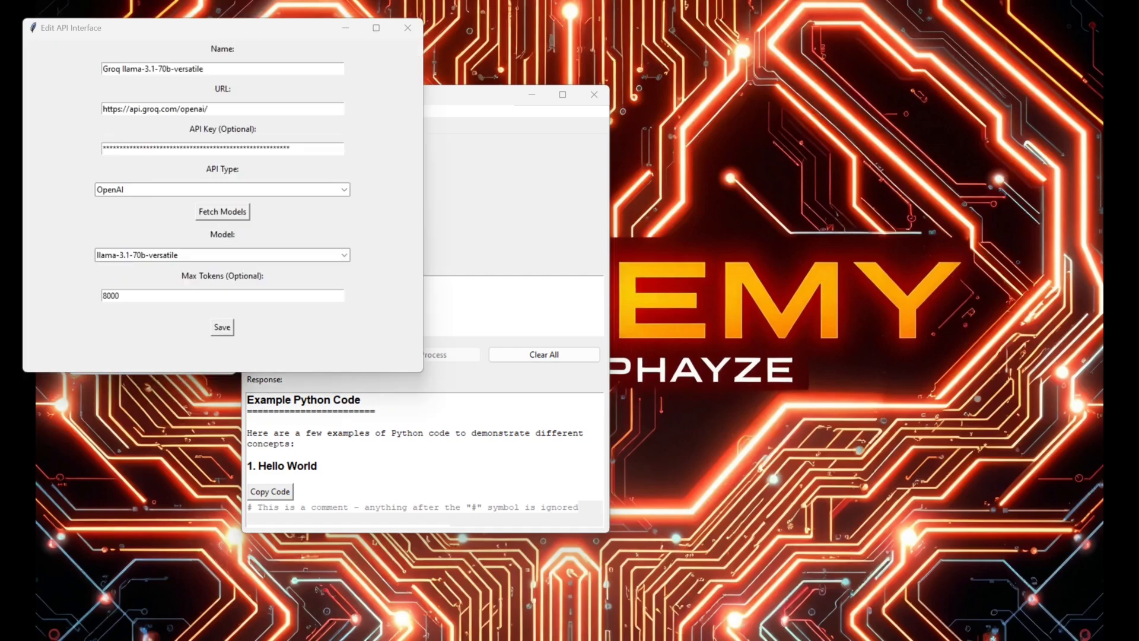
drag(108, 39, 709, 84)
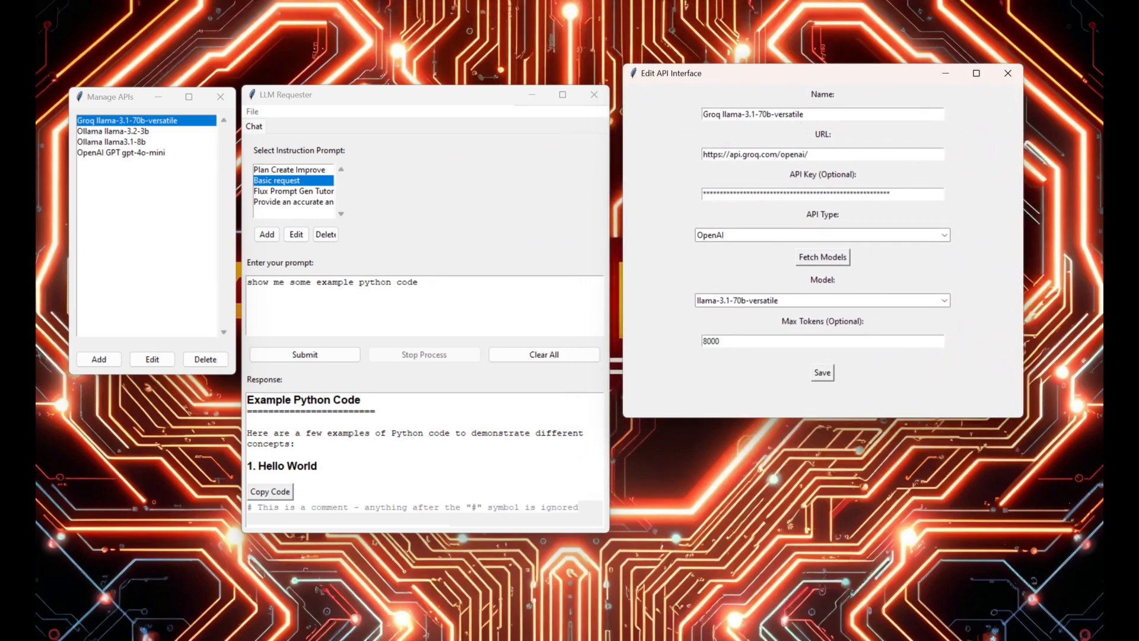
key(ctrl+a)
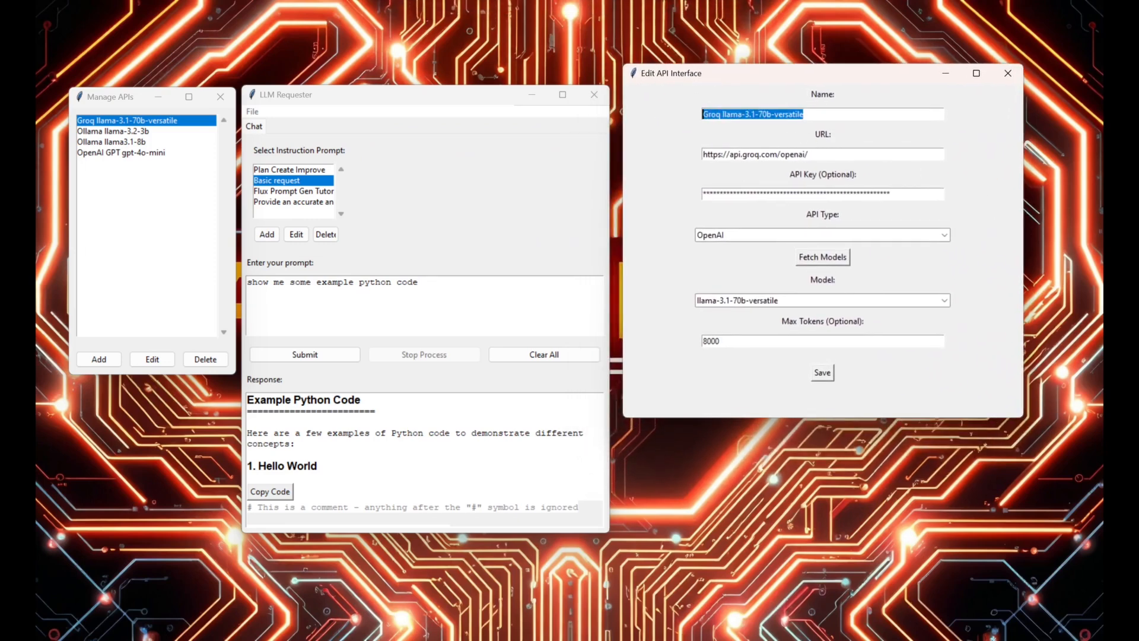
key(Tab)
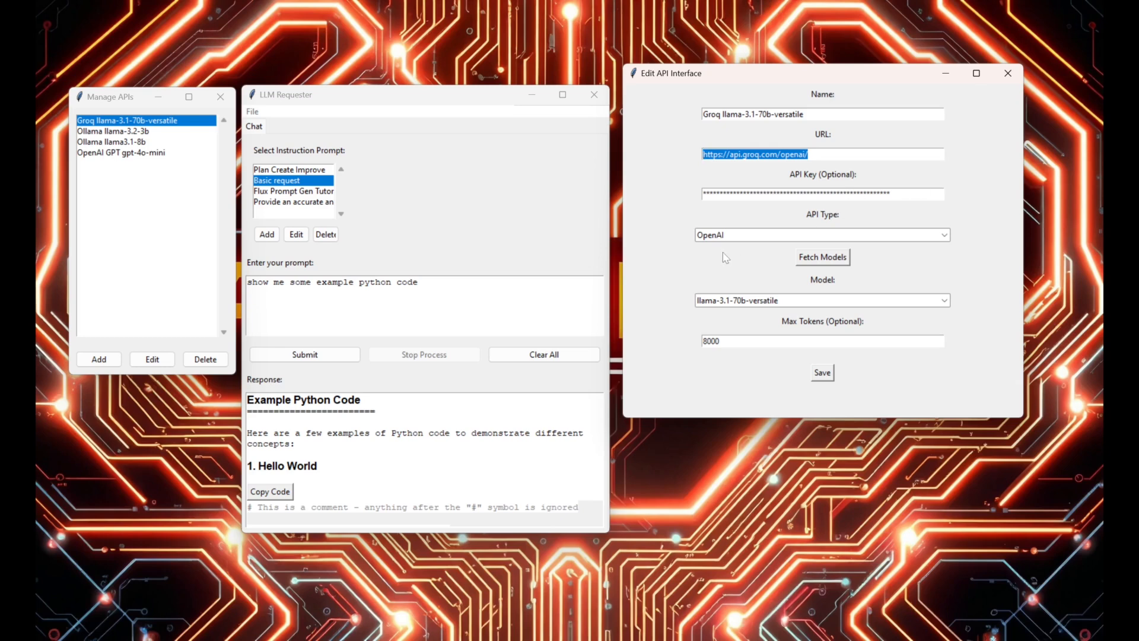
click(724, 237)
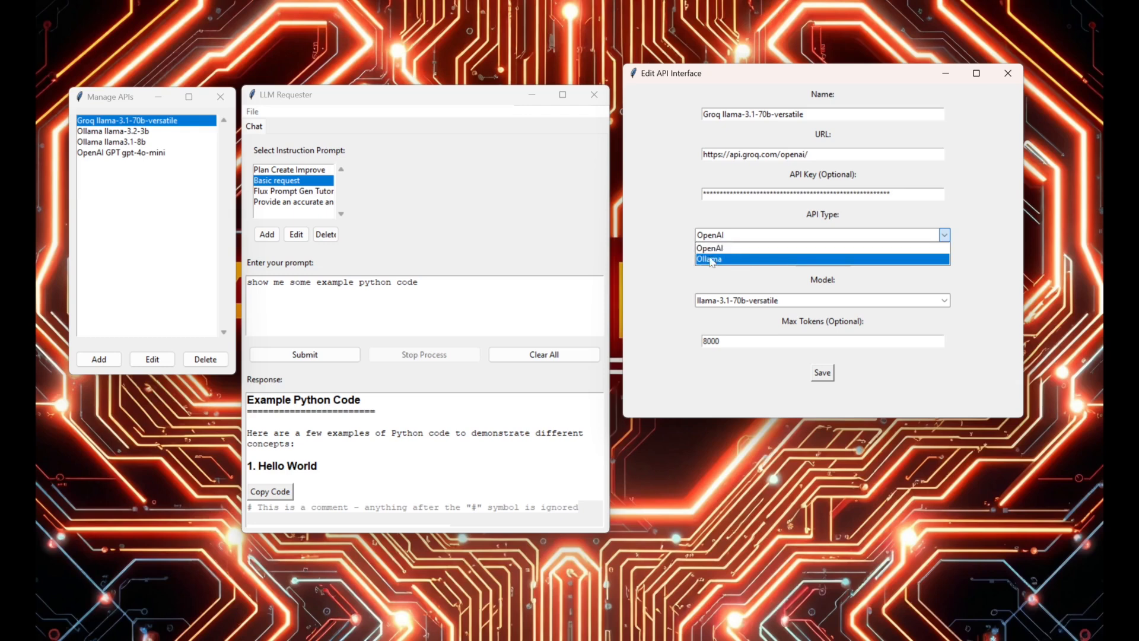
click(679, 285)
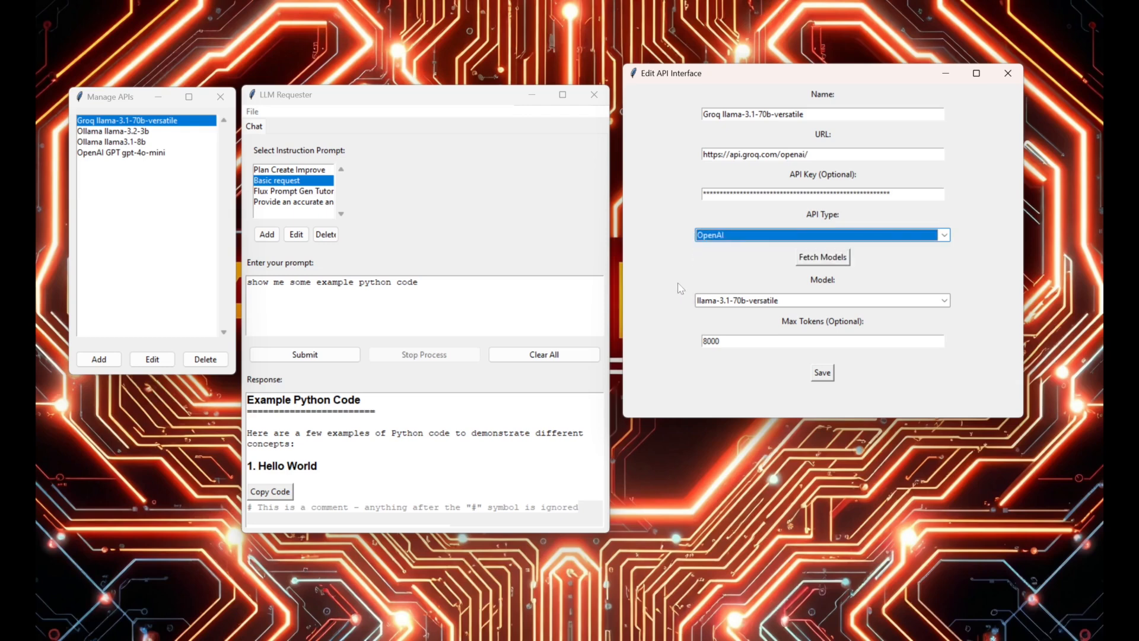
Examine the Groq entry's available models and max tokens field, keeping llama-3.1-70b-versatile as the model.
click(815, 305)
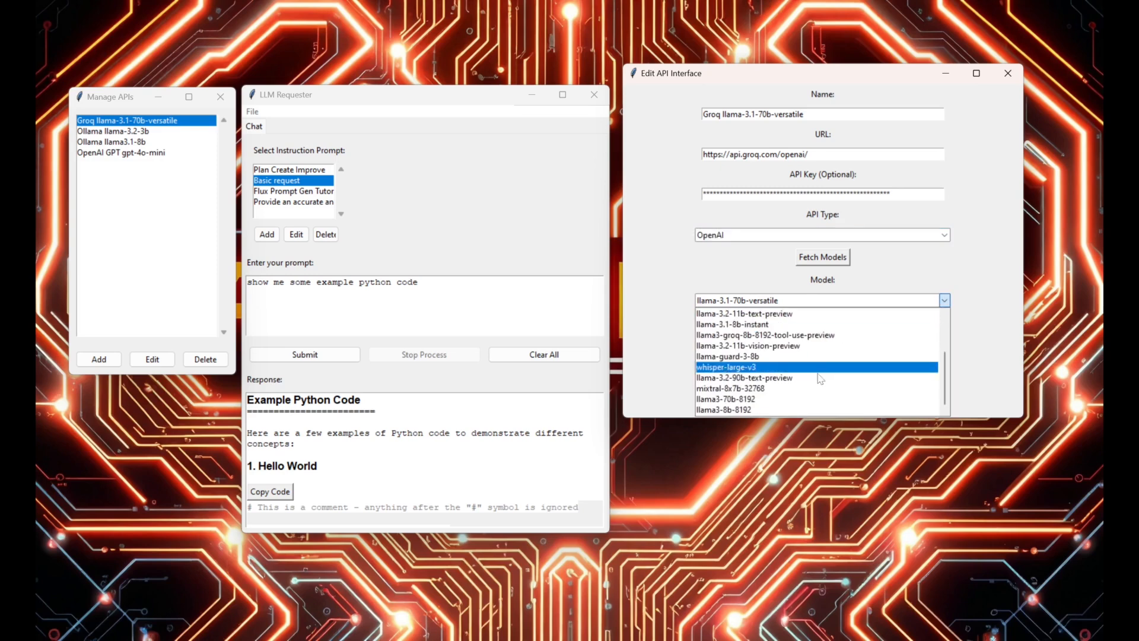
scroll(807, 339, up, 2)
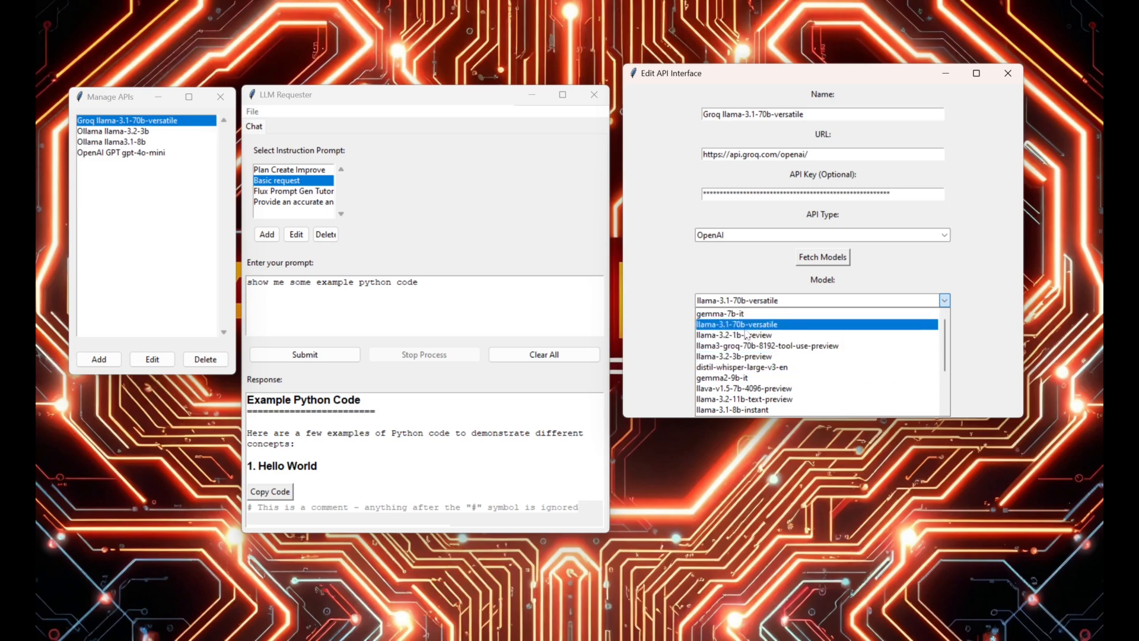
click(659, 301)
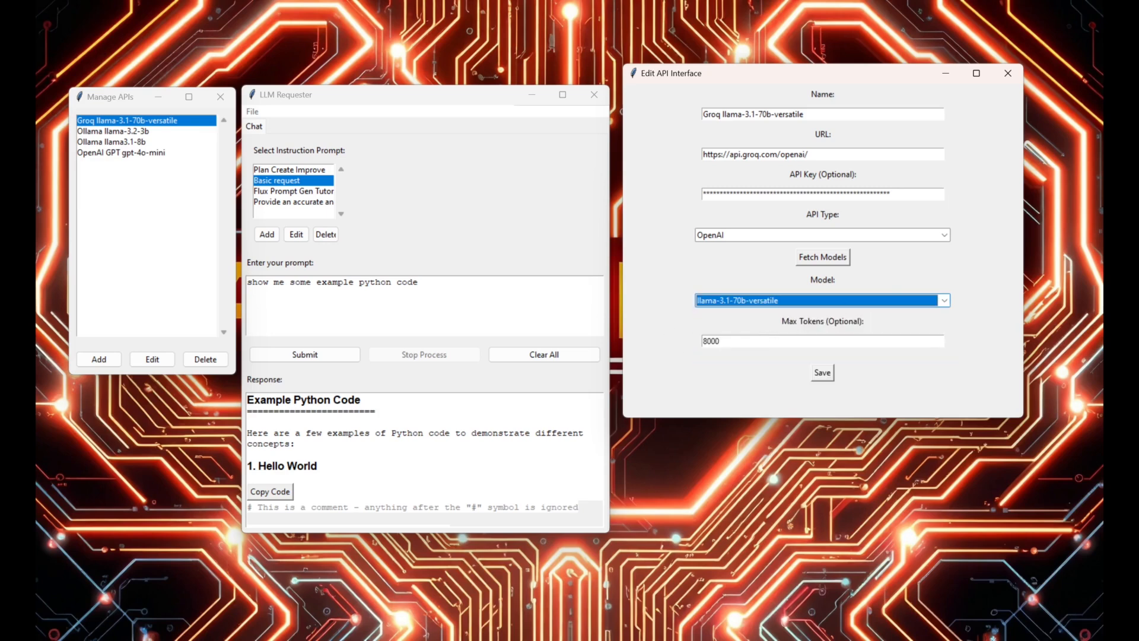
click(752, 338)
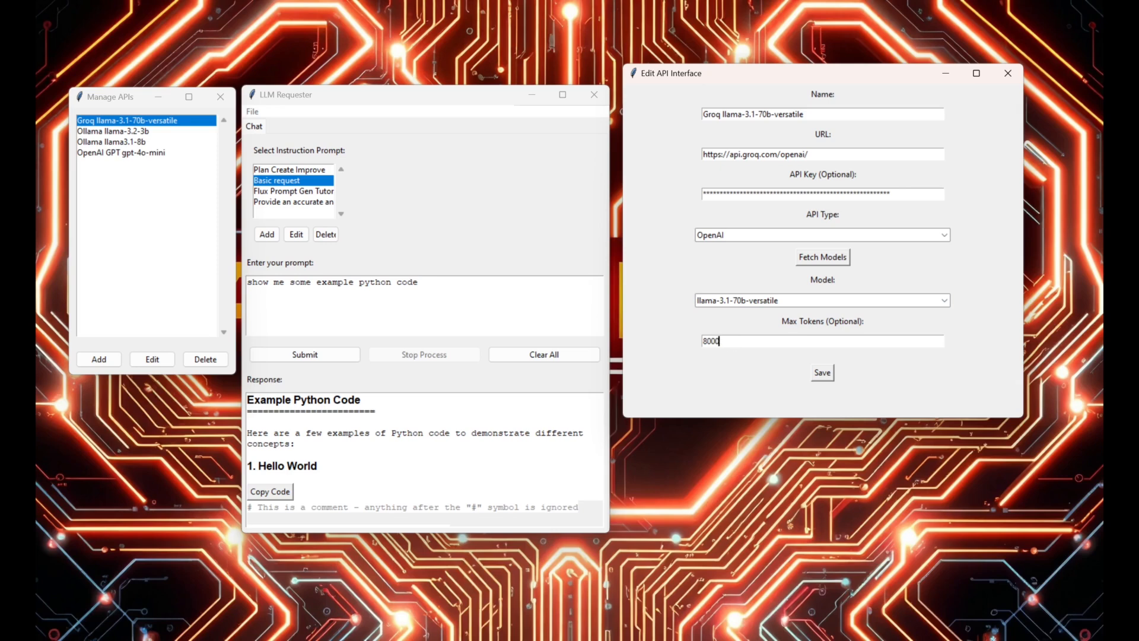
click(757, 302)
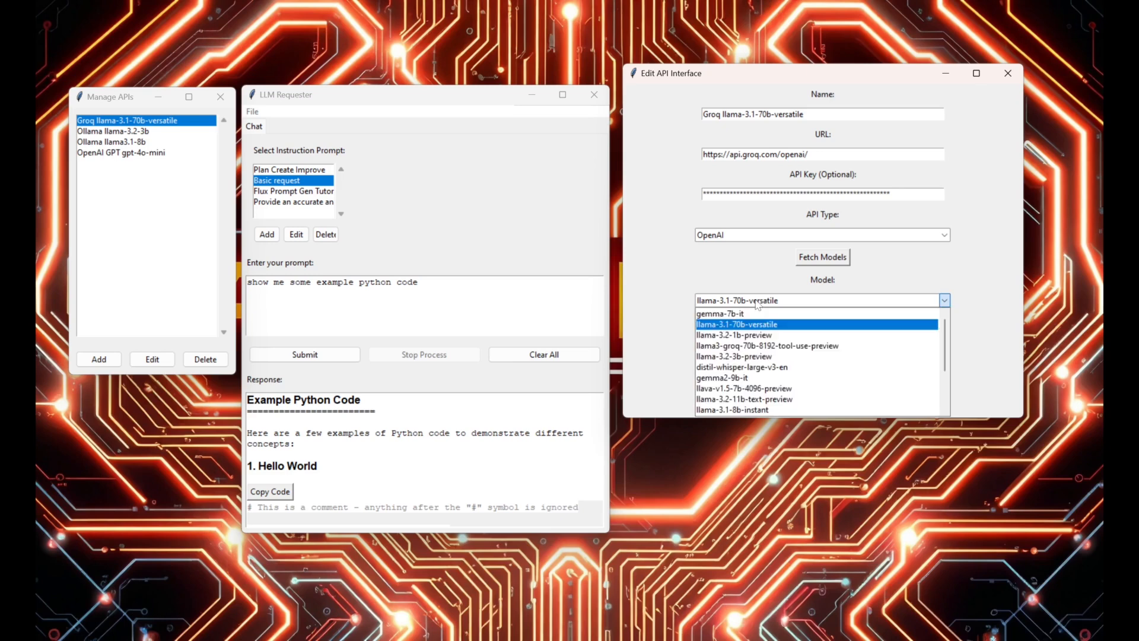
click(658, 305)
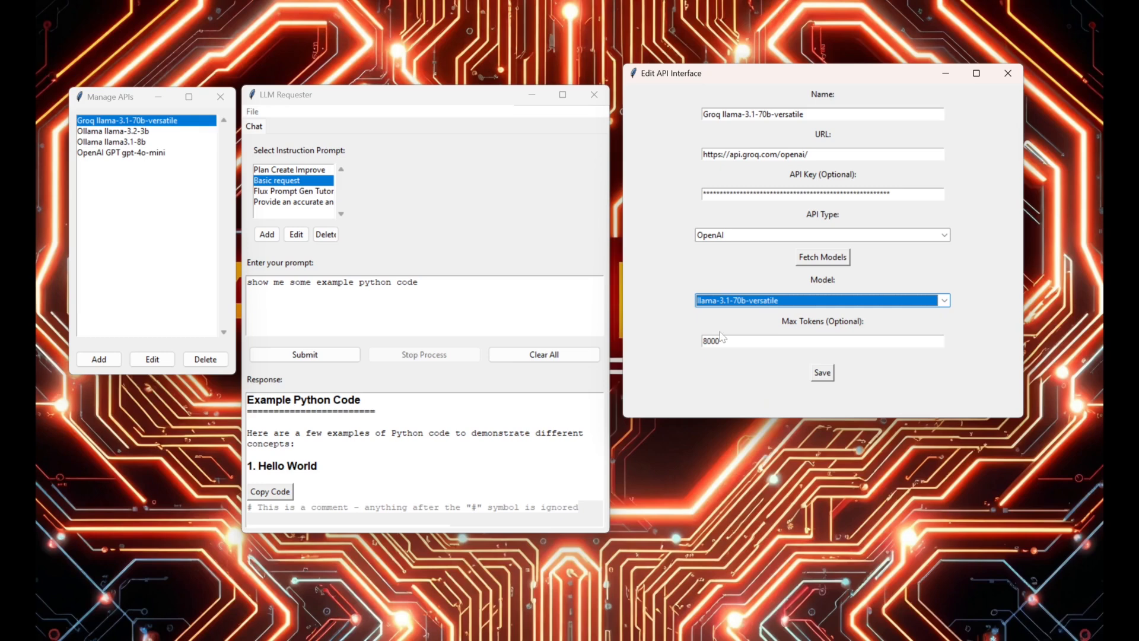
Switch from the Groq entry to editing the Ollama llama3.1-8b API entry and check its API type options, keeping Ollama.
click(1008, 73)
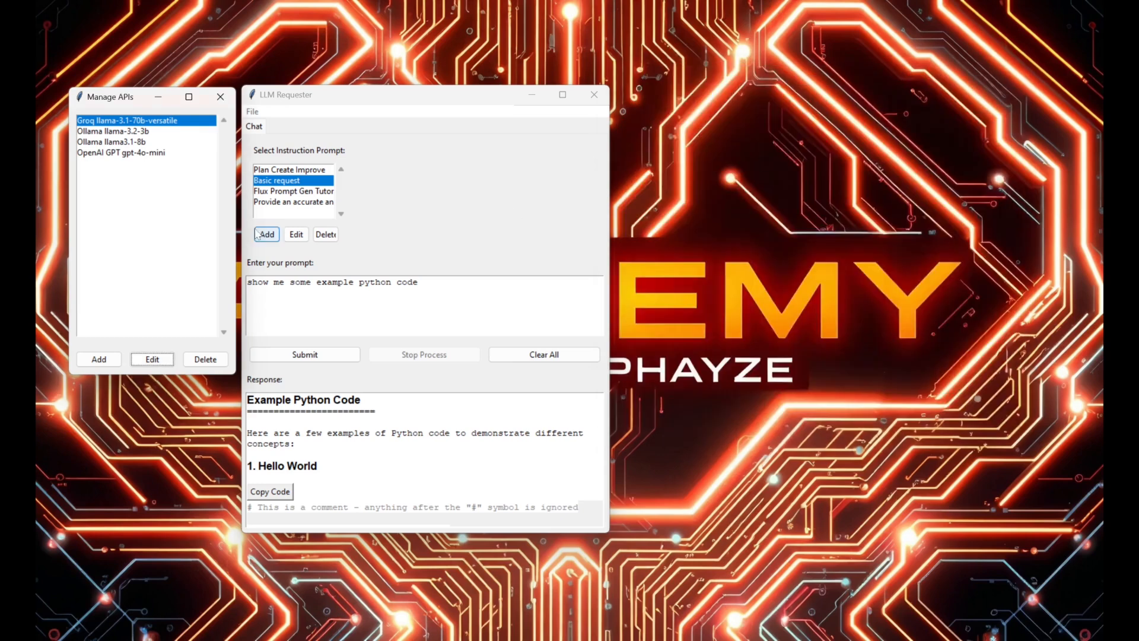
click(106, 143)
click(153, 361)
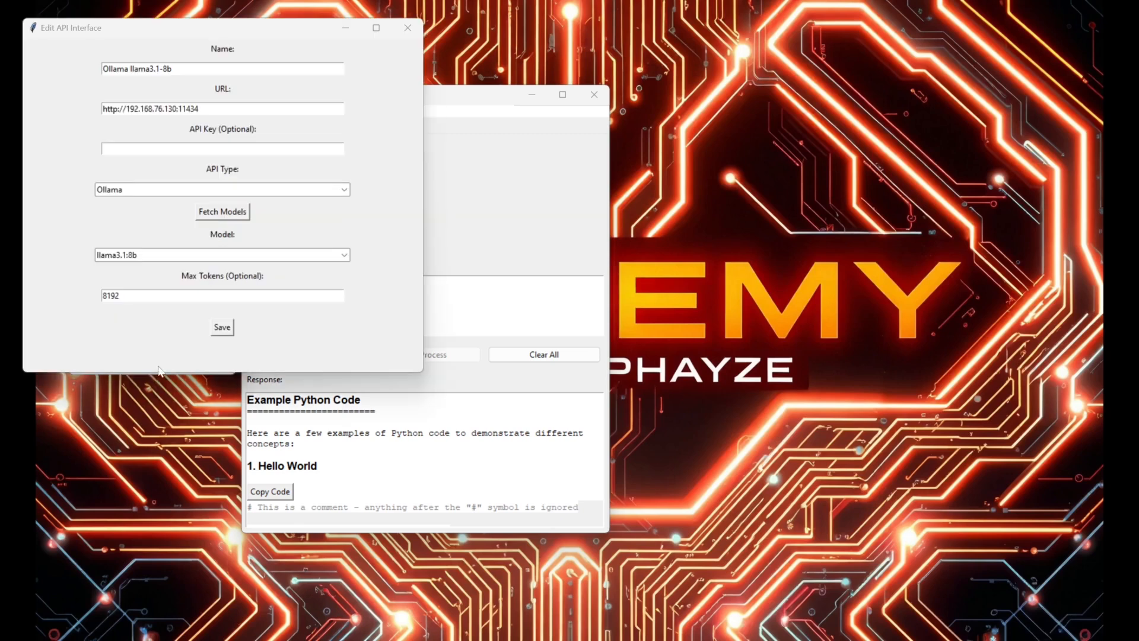
drag(132, 27, 730, 72)
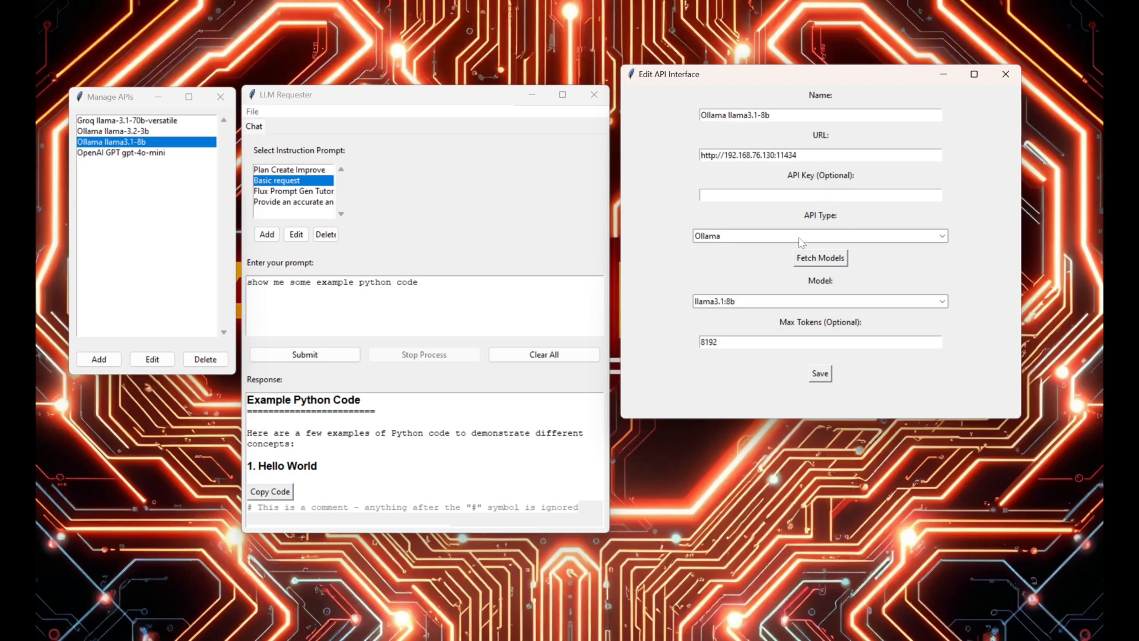
click(737, 238)
click(706, 262)
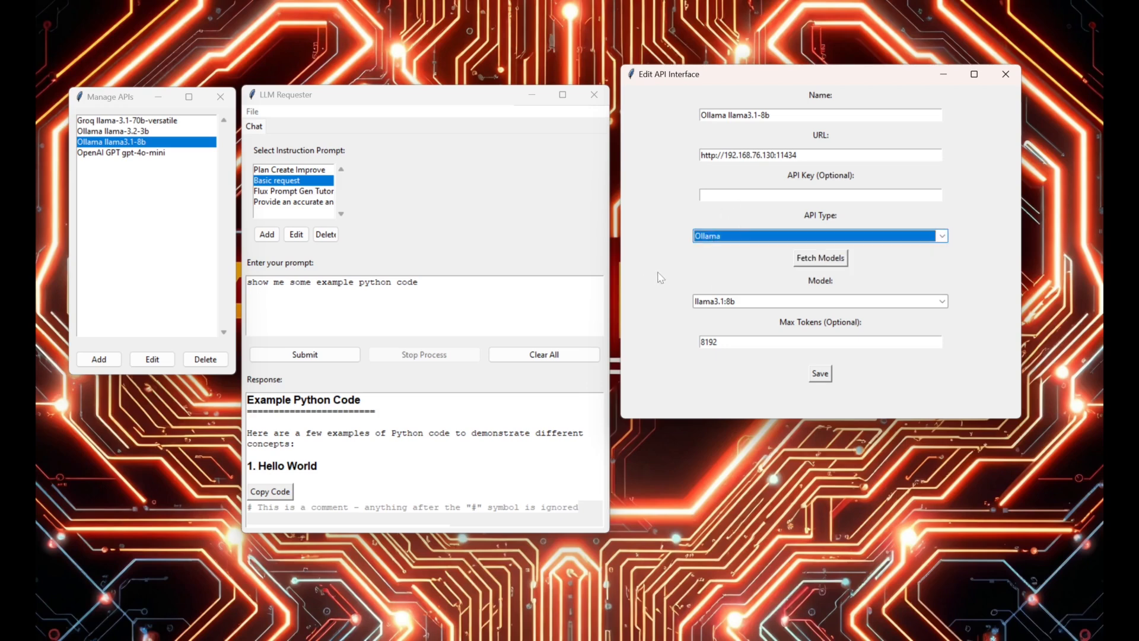
Examine the Ollama entry's available models and max tokens field, keeping llama3.1:8b, and close the entry without saving.
click(736, 302)
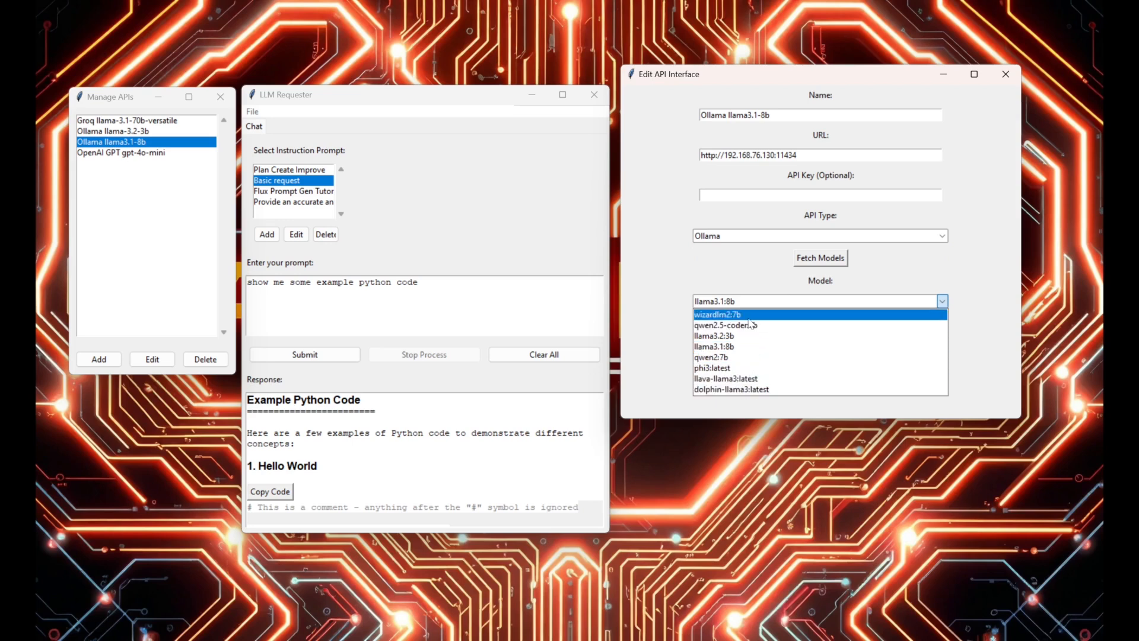
click(703, 346)
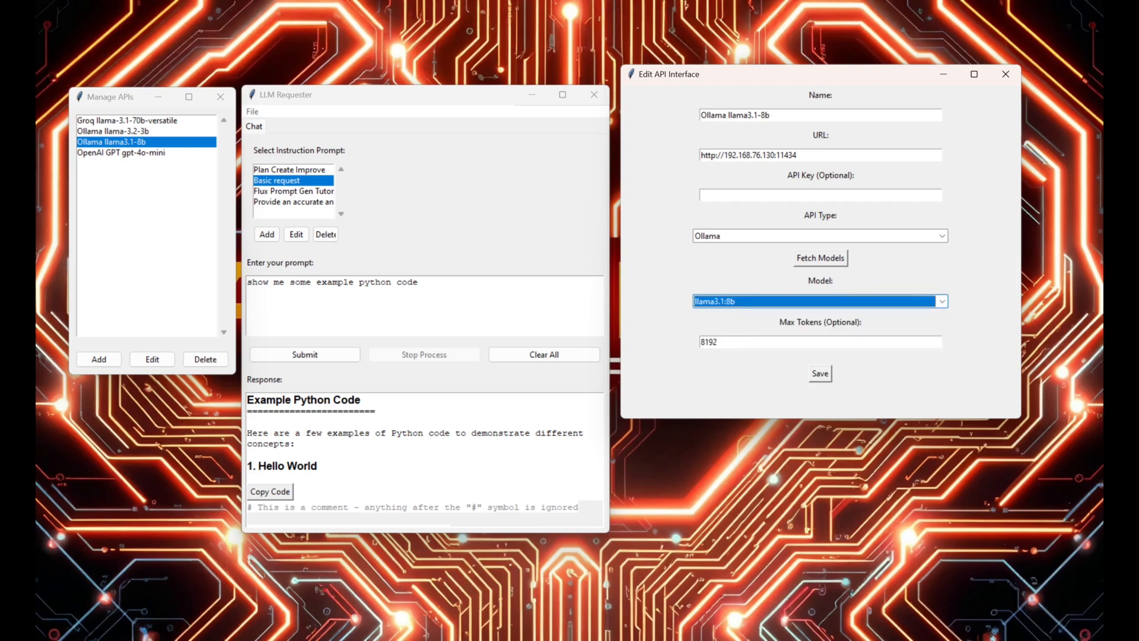
key(Tab)
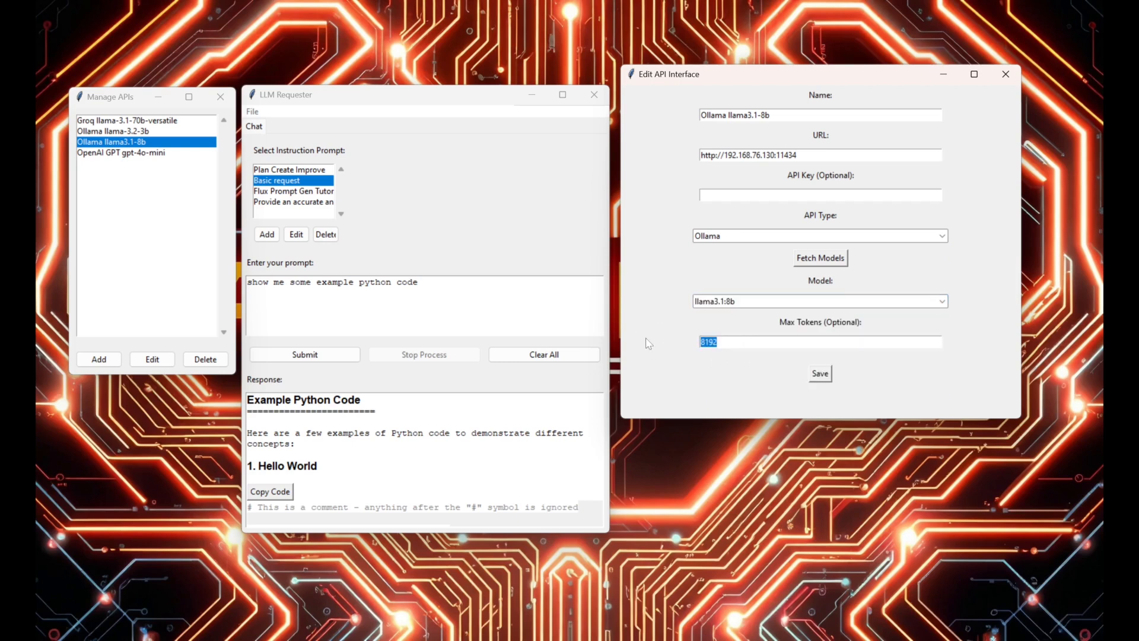
key(shift+Tab)
key(Down)
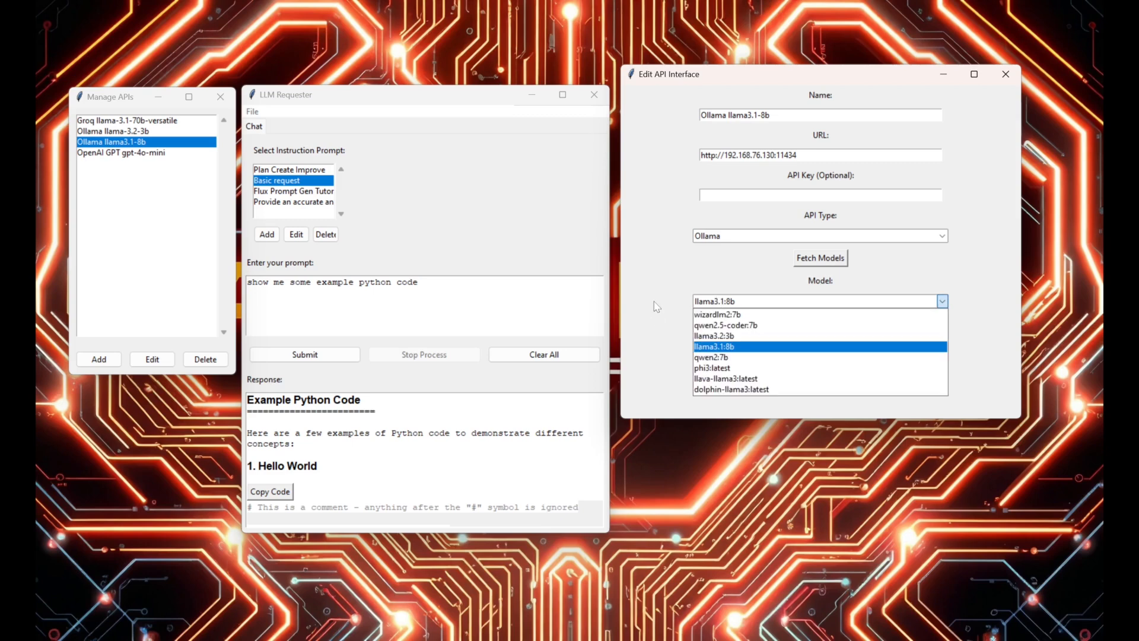
key(Return)
click(711, 301)
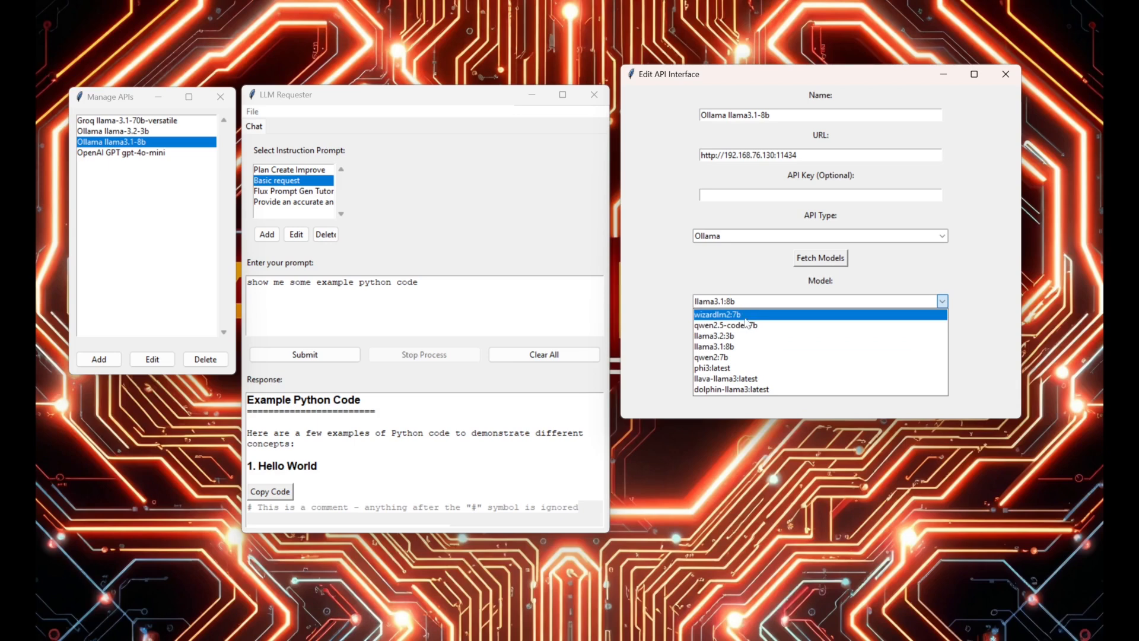
key(Return)
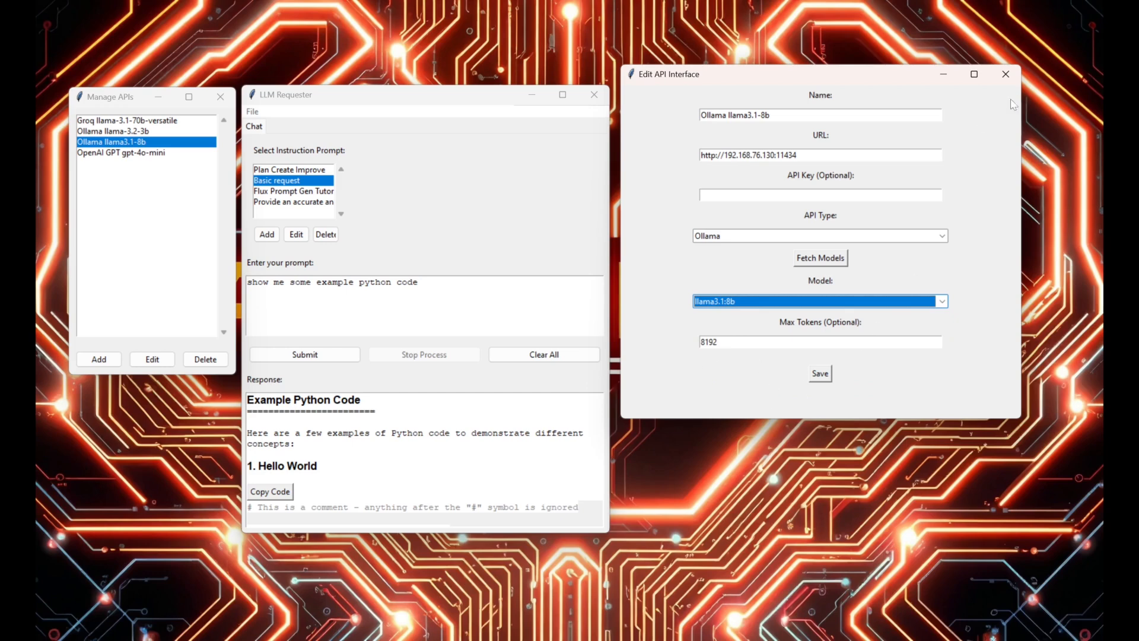
click(1006, 73)
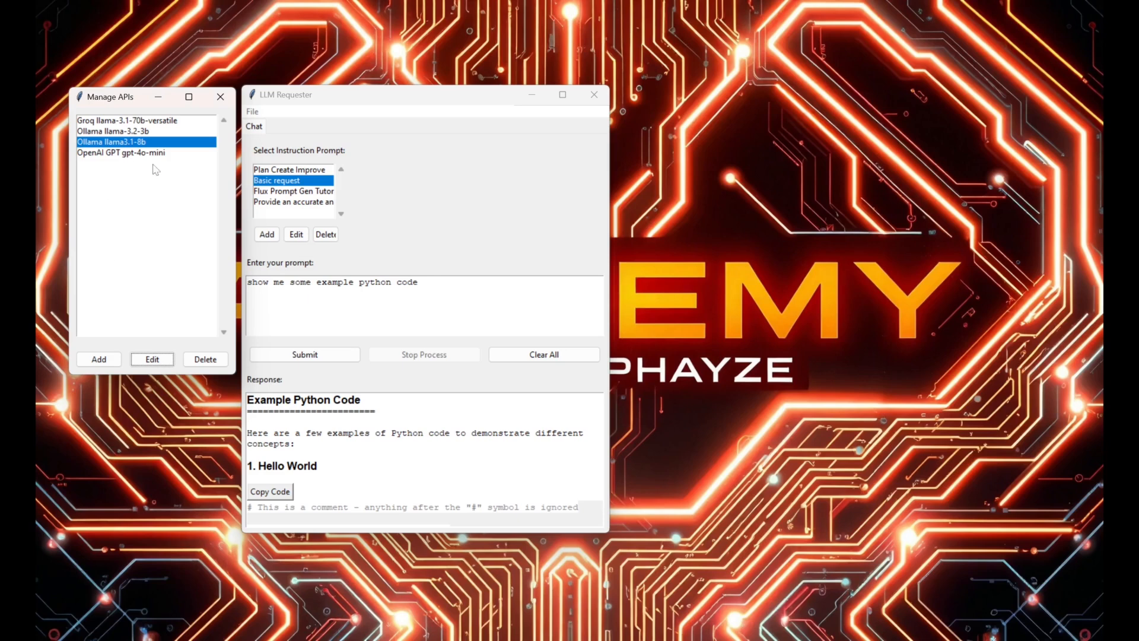
Open a blank form for adding a new API interface, inspect its fields, and close it without saving.
click(98, 359)
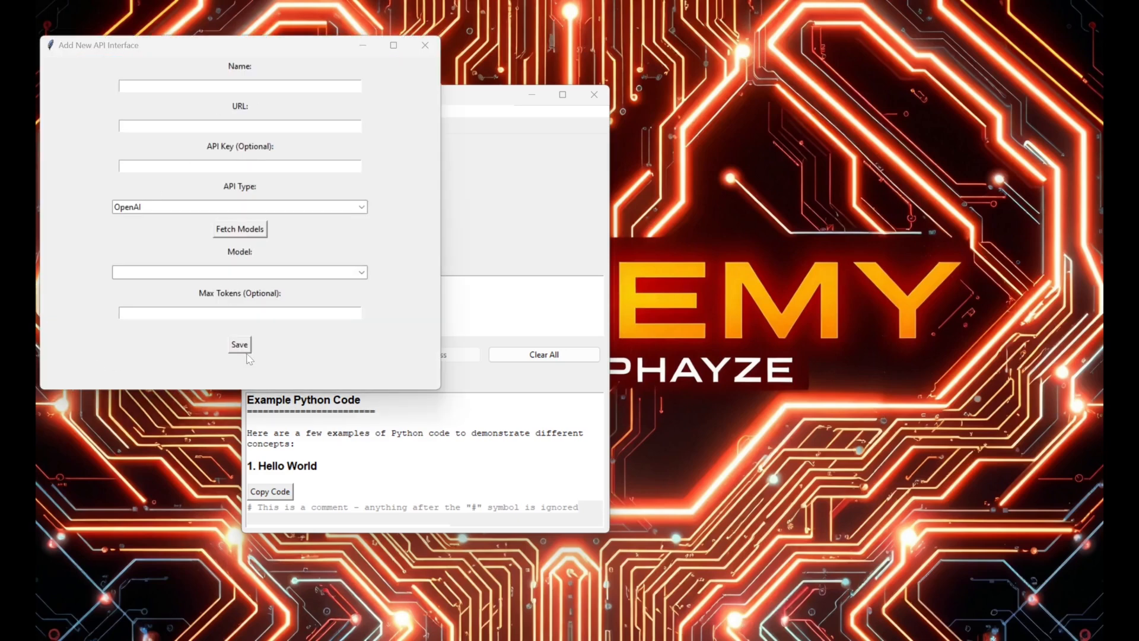
click(274, 270)
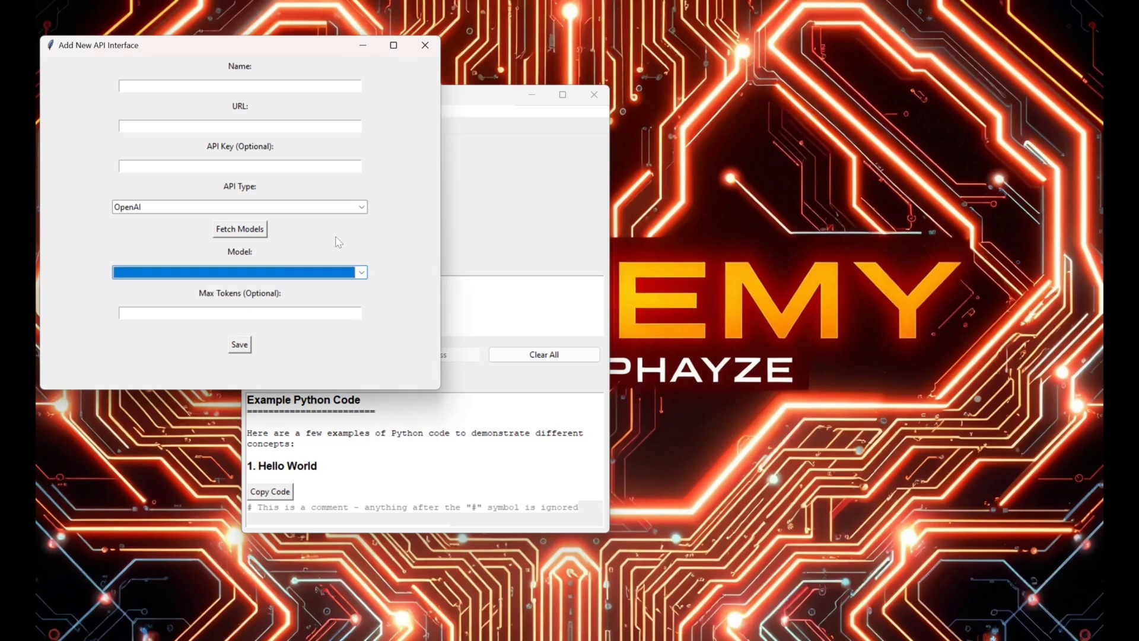
click(422, 50)
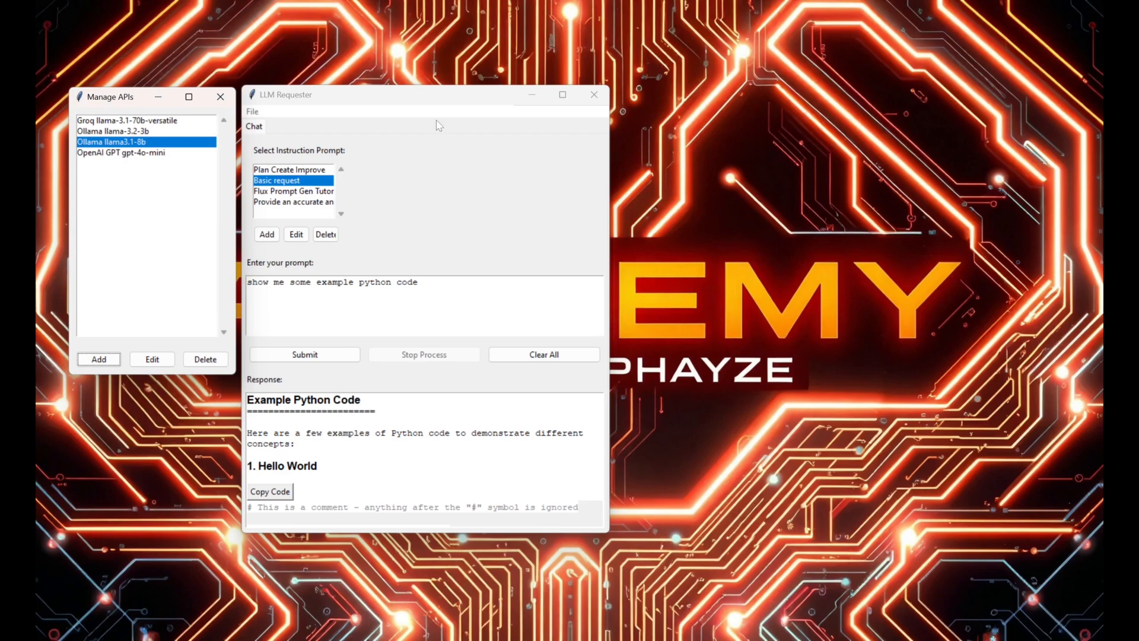
Open the Plan Create Improve instruction set for editing and place the node editor beside the API manager.
click(285, 178)
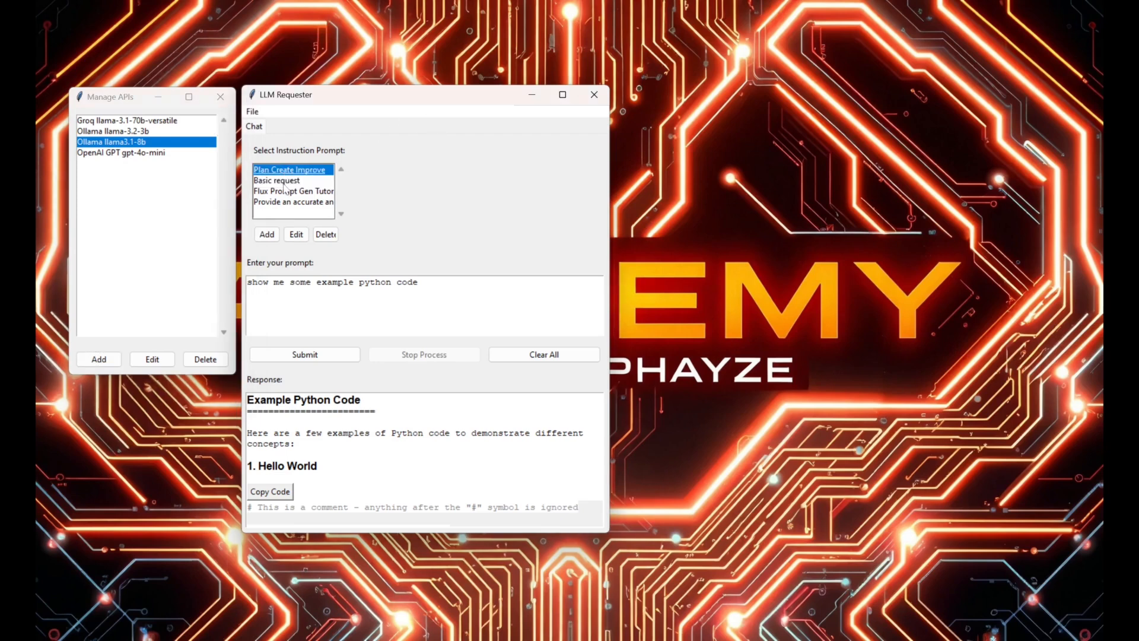
click(280, 171)
click(296, 235)
drag(209, 69, 666, 85)
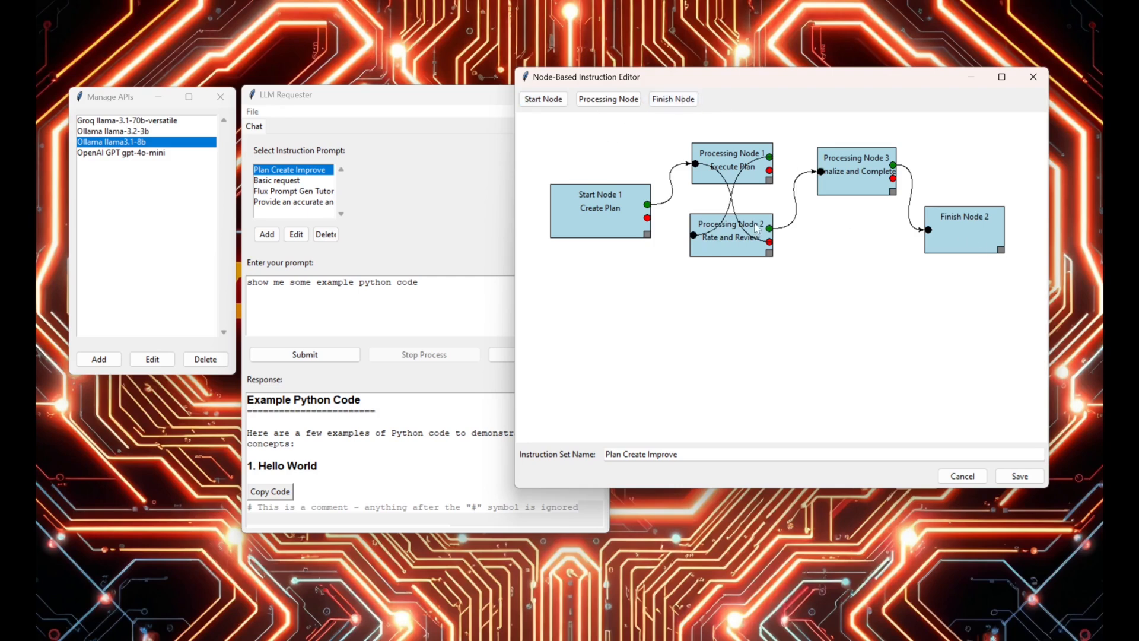
Open the properties of Start Node 1 (Create Plan) and place them below the node diagram.
right_click(594, 210)
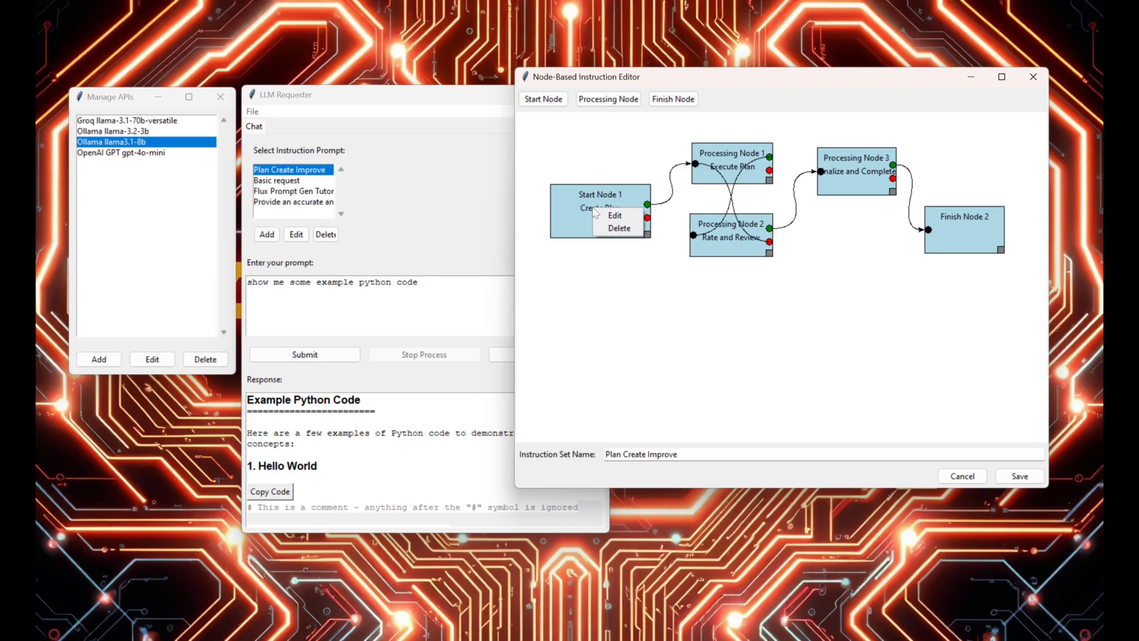
click(576, 201)
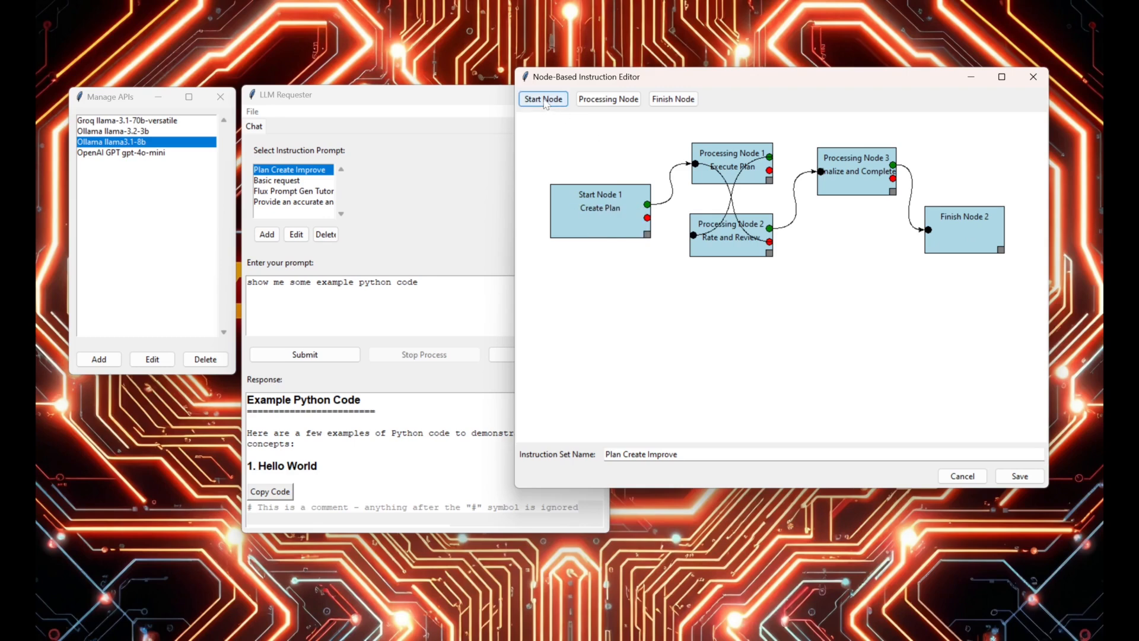
right_click(596, 210)
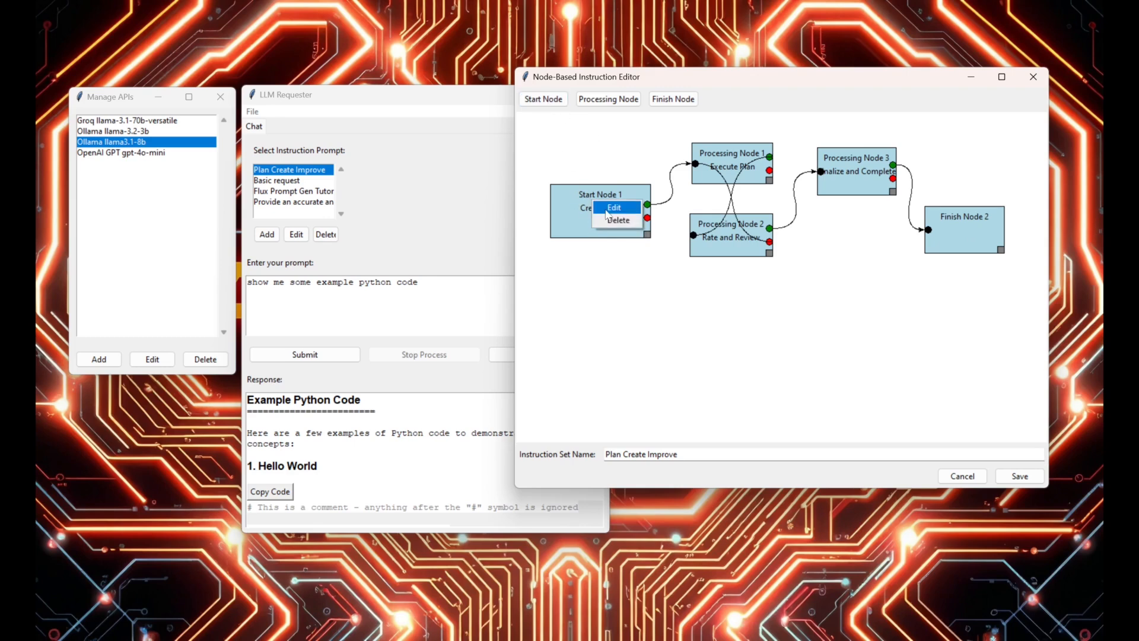
click(614, 208)
drag(182, 85, 850, 263)
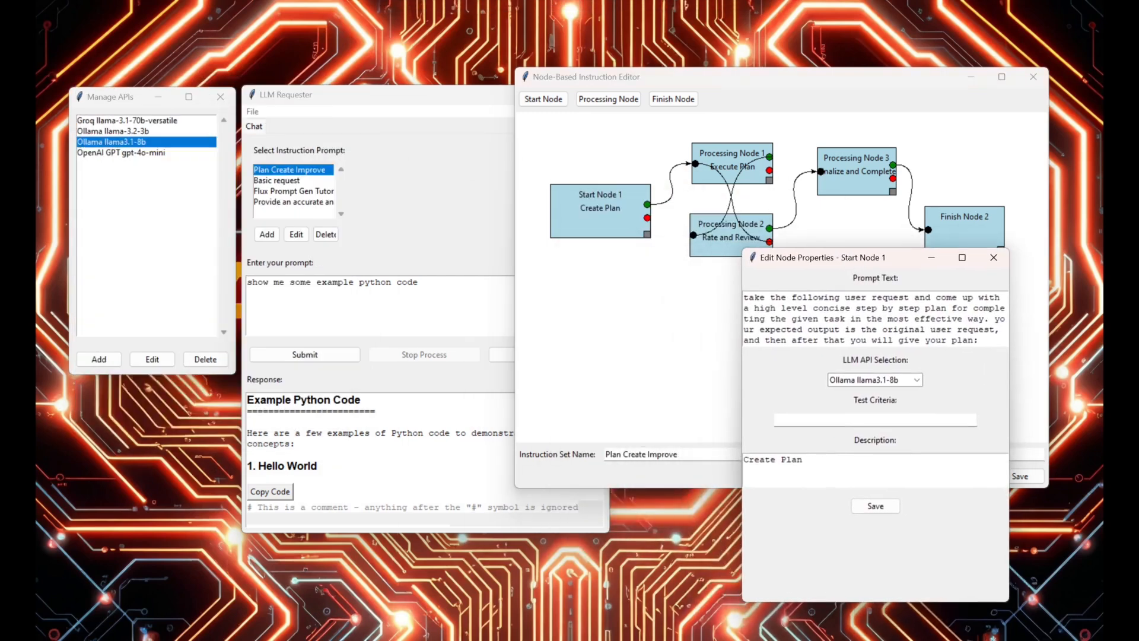
Examine Start Node 1's LLM API choices, test criteria and description, keeping Ollama llama3.1-8b, and close the properties without saving.
click(867, 382)
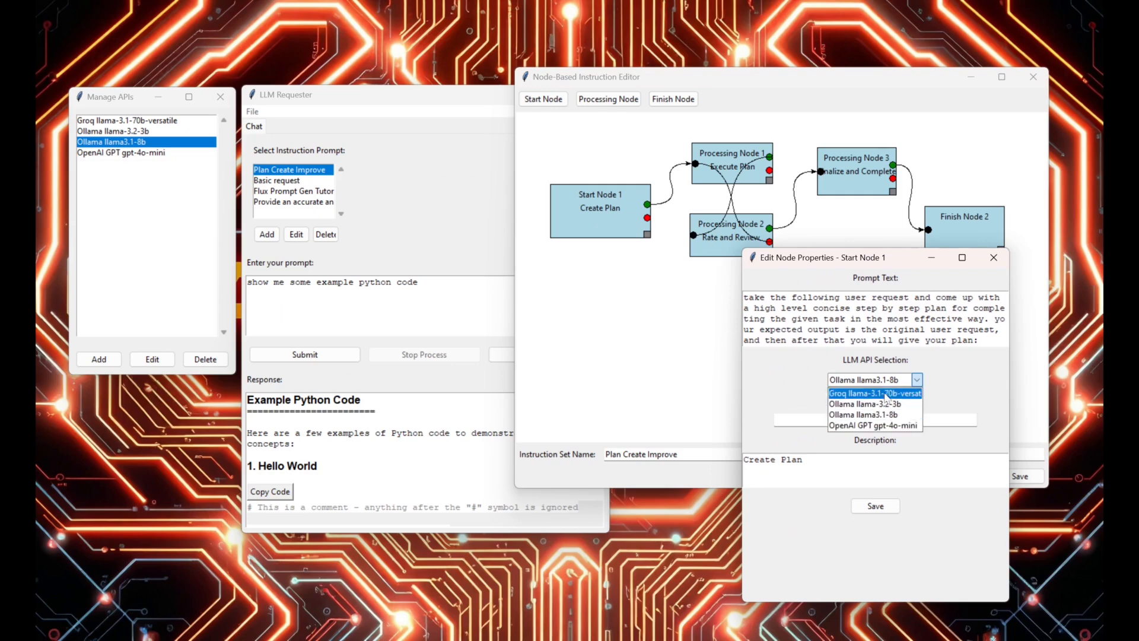
click(900, 383)
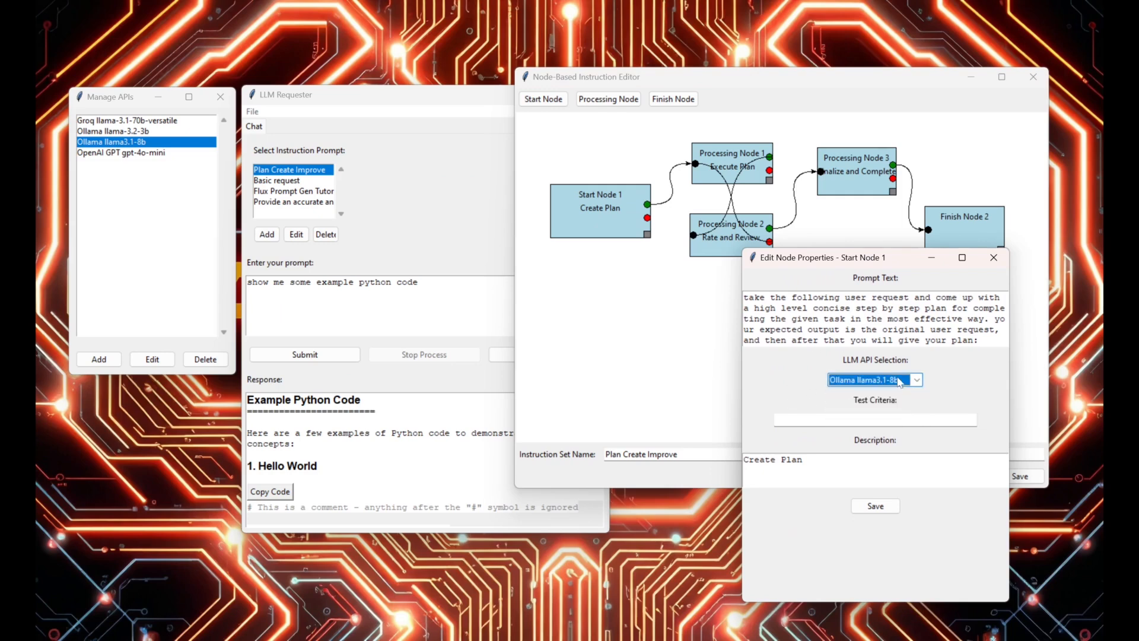
key(Tab)
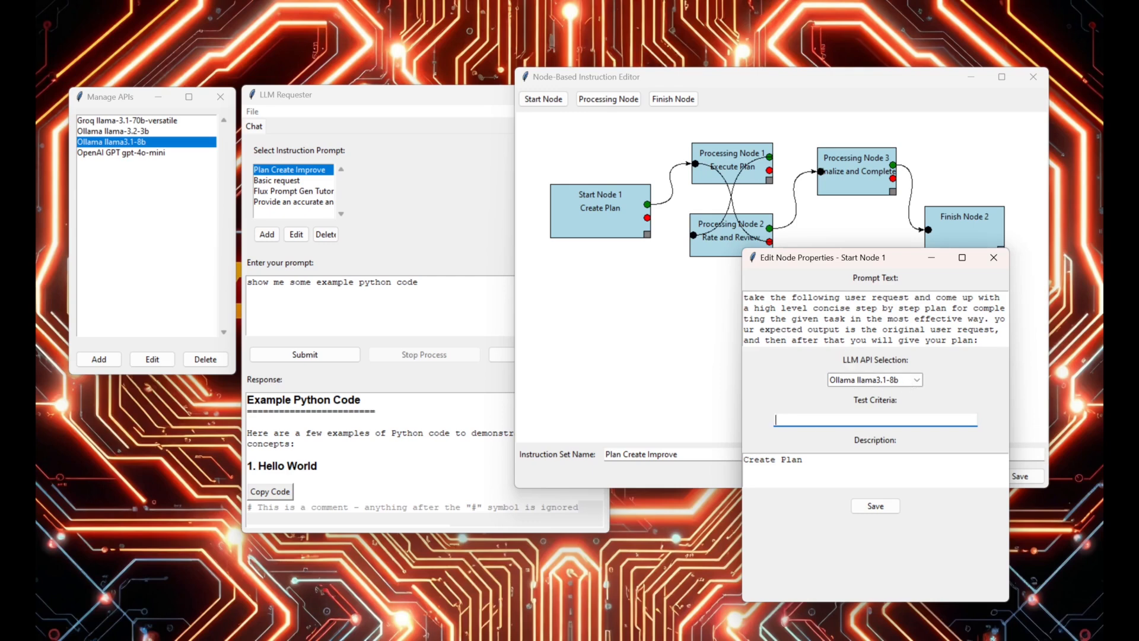
click(804, 460)
drag(803, 461, 789, 503)
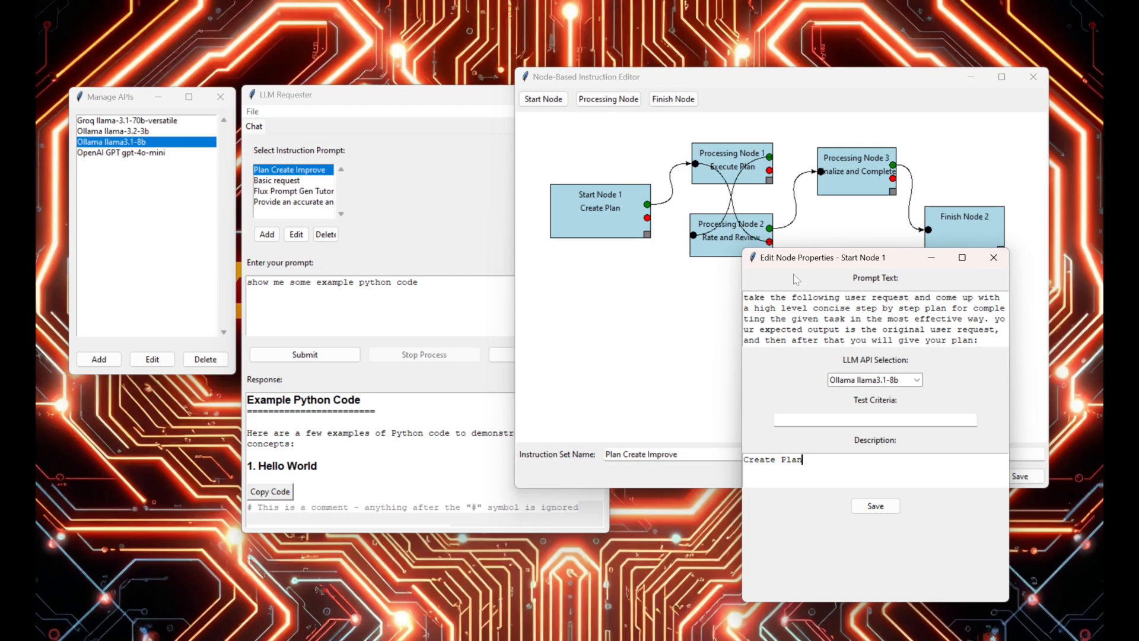
click(994, 257)
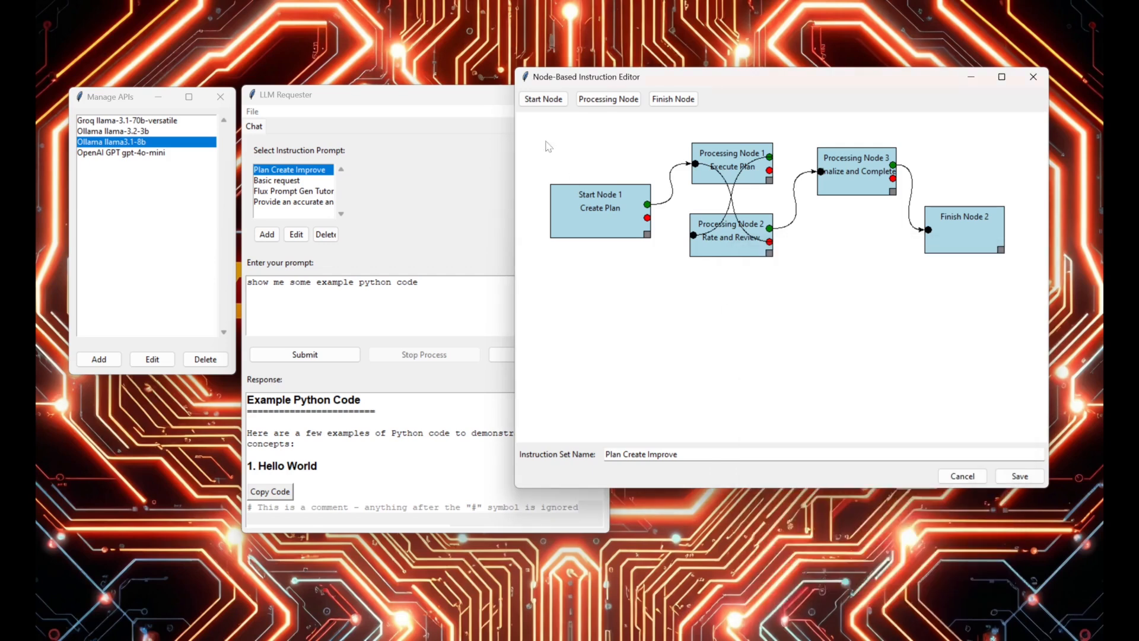
Add a second start node, place it below the Create Plan node, and delete it again.
click(544, 99)
drag(629, 204, 622, 352)
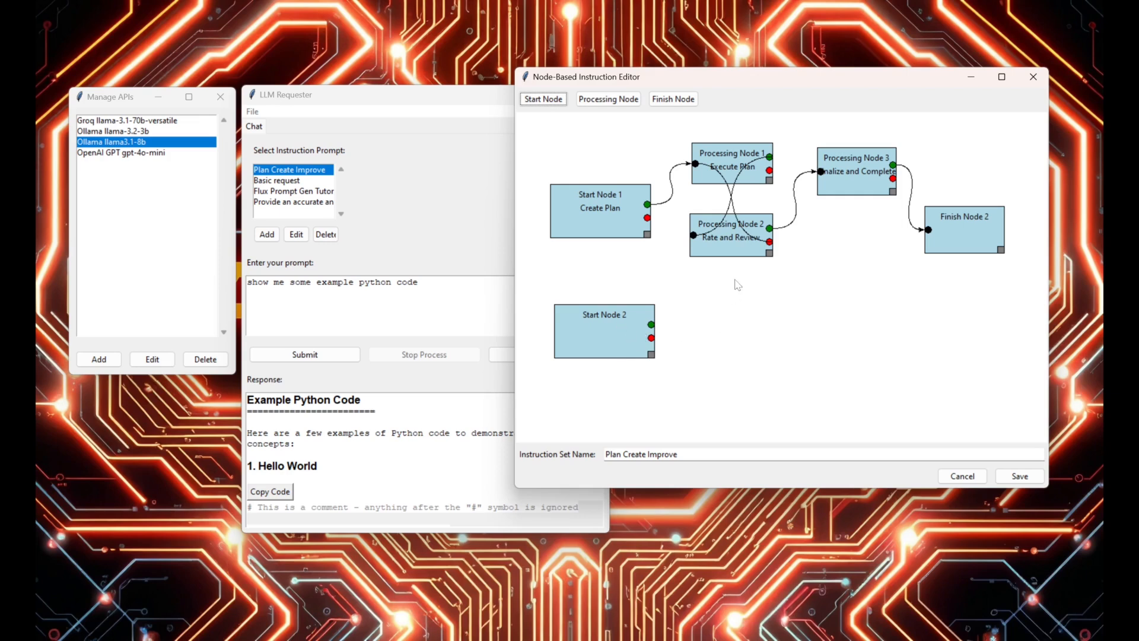
right_click(596, 333)
click(617, 349)
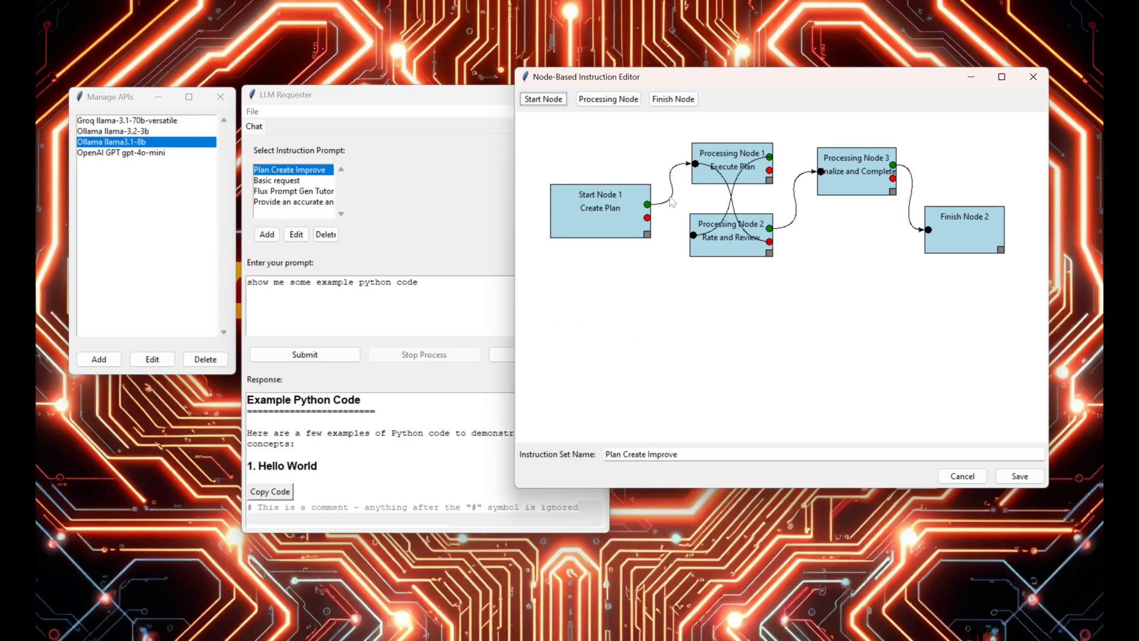
Move Start Node 1 slightly down and left, then delete and redraw its connection to Processing Node 1.
drag(601, 225, 582, 253)
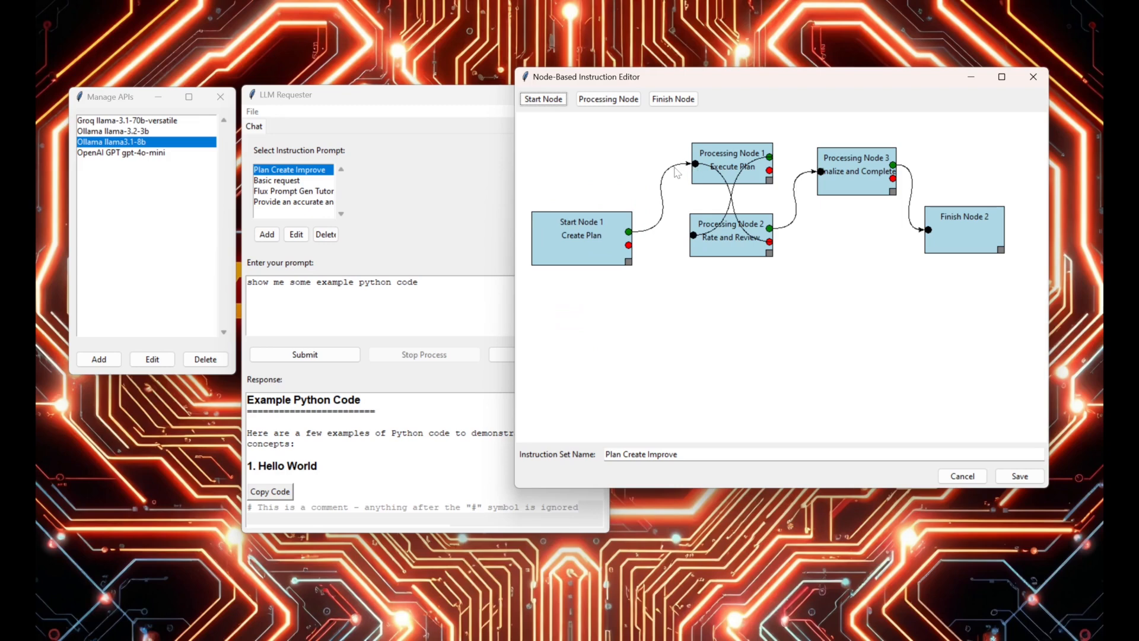
right_click(663, 177)
click(707, 187)
drag(654, 227, 696, 163)
Connect Start Node 1's red output to Processing Node 2's input and delete that connection again.
drag(629, 245, 694, 235)
right_click(648, 253)
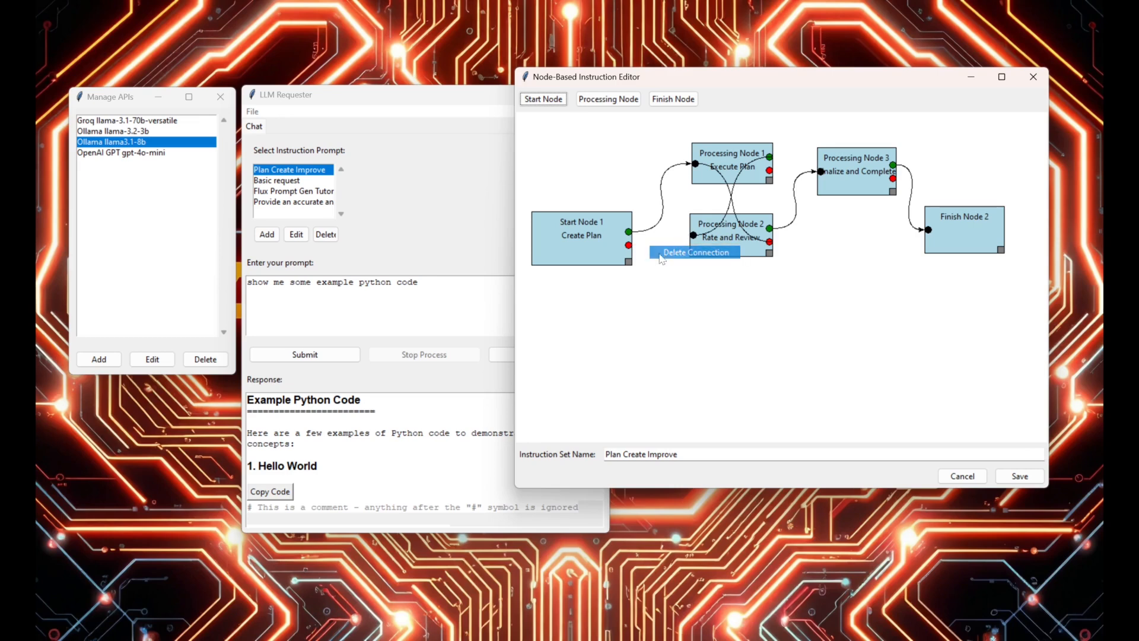
click(676, 252)
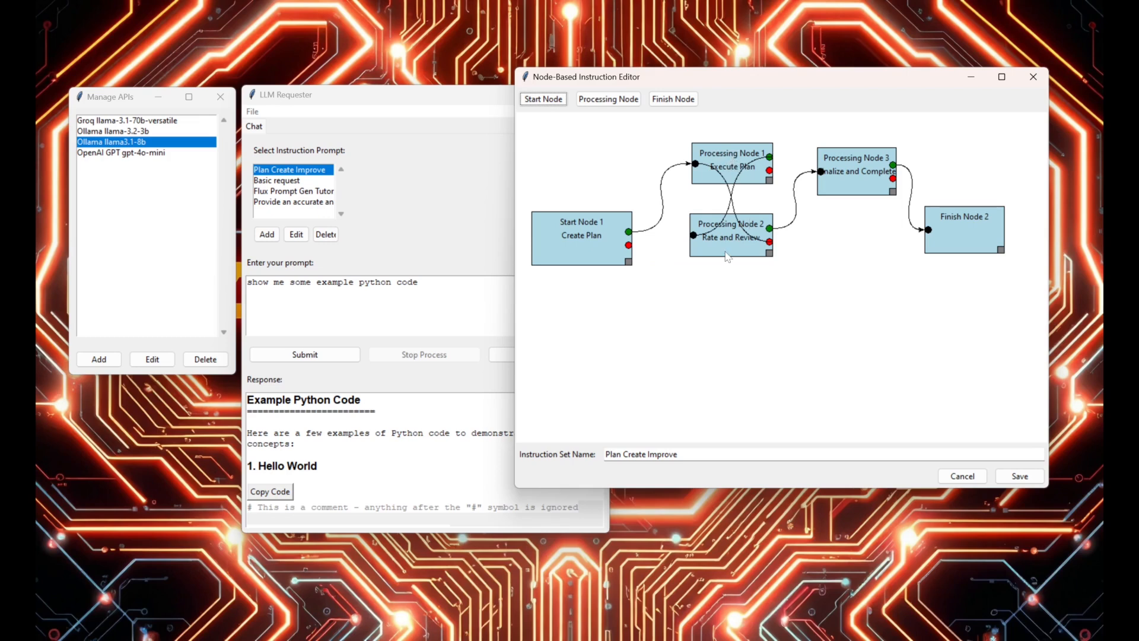
Move Processing Node 2 (Rate and Review) slightly right and down, and open its properties.
drag(726, 242, 751, 253)
right_click(750, 253)
click(768, 259)
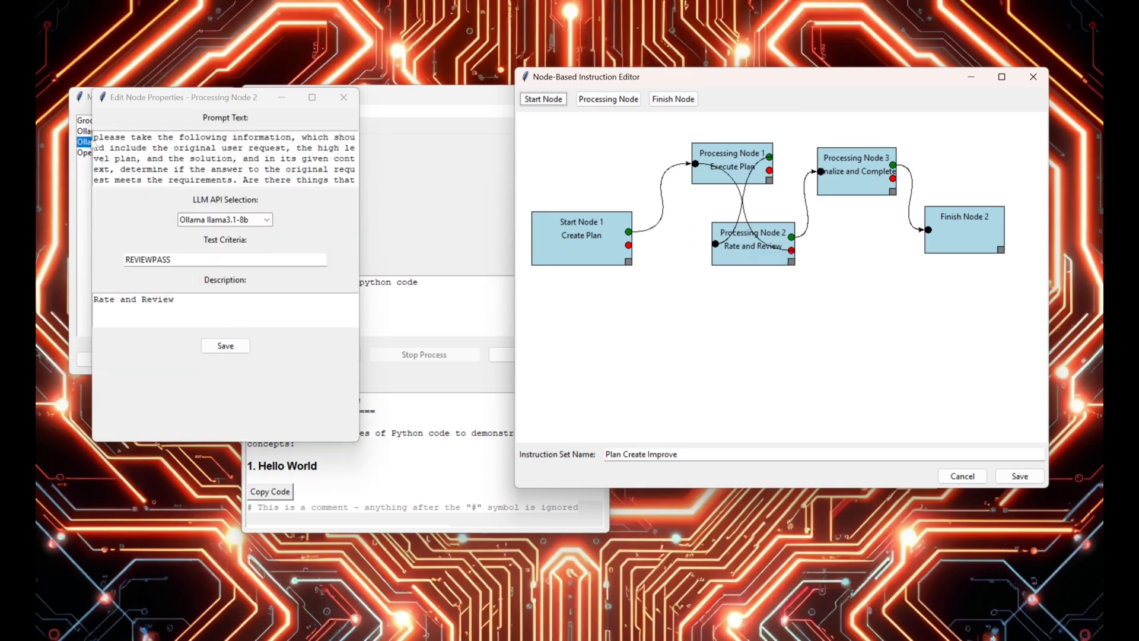
Read through Processing Node 2's full prompt text, down to its rating threshold and REVIEWPASS instruction.
drag(93, 135, 244, 315)
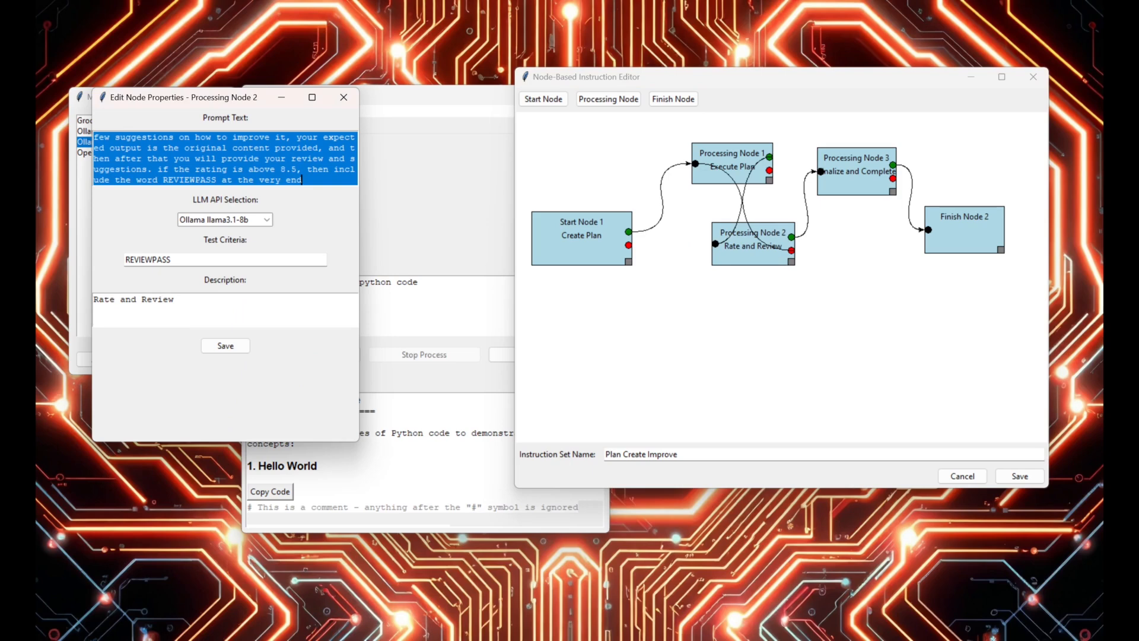
scroll(225, 157, up, 5)
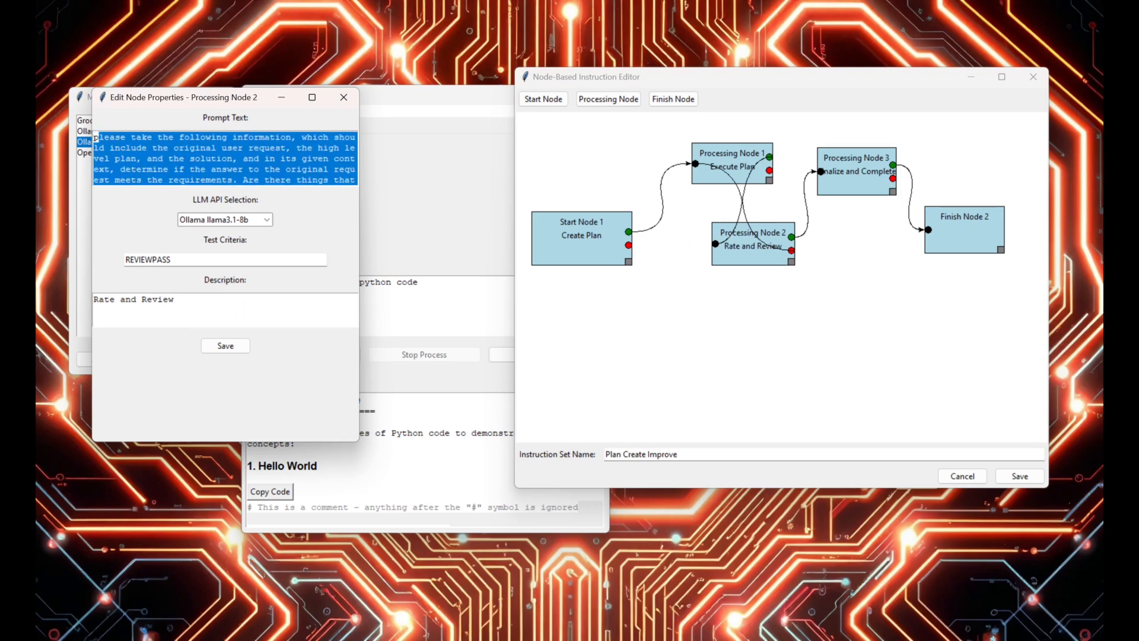
scroll(279, 164, down, 3)
click(279, 165)
scroll(279, 164, down, 2)
scroll(279, 164, up, 2)
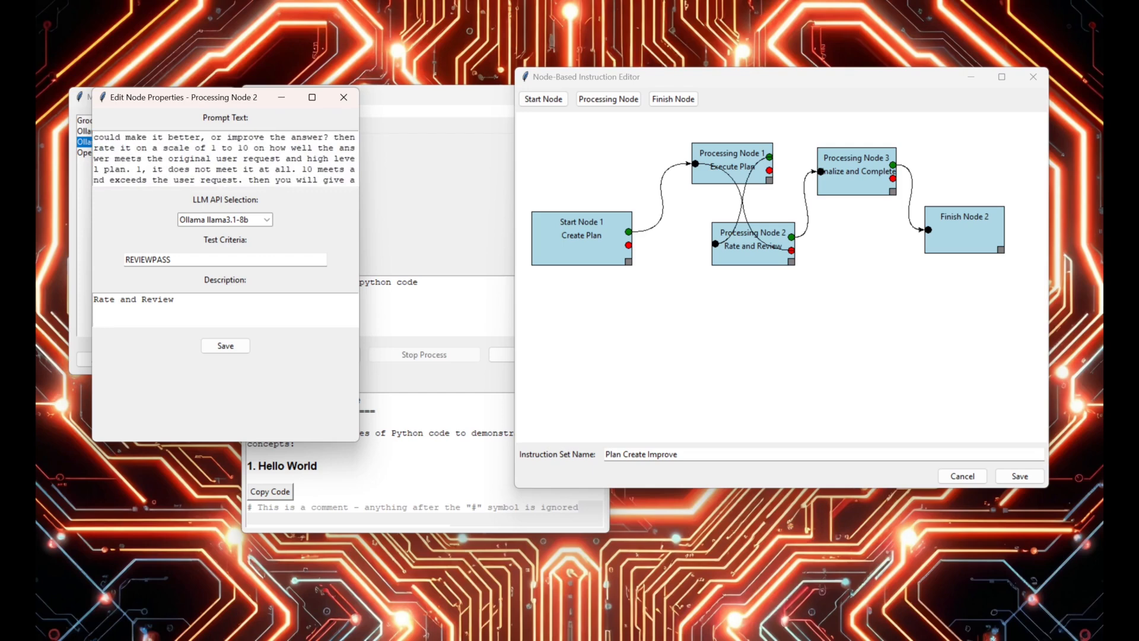
scroll(224, 158, down, 3)
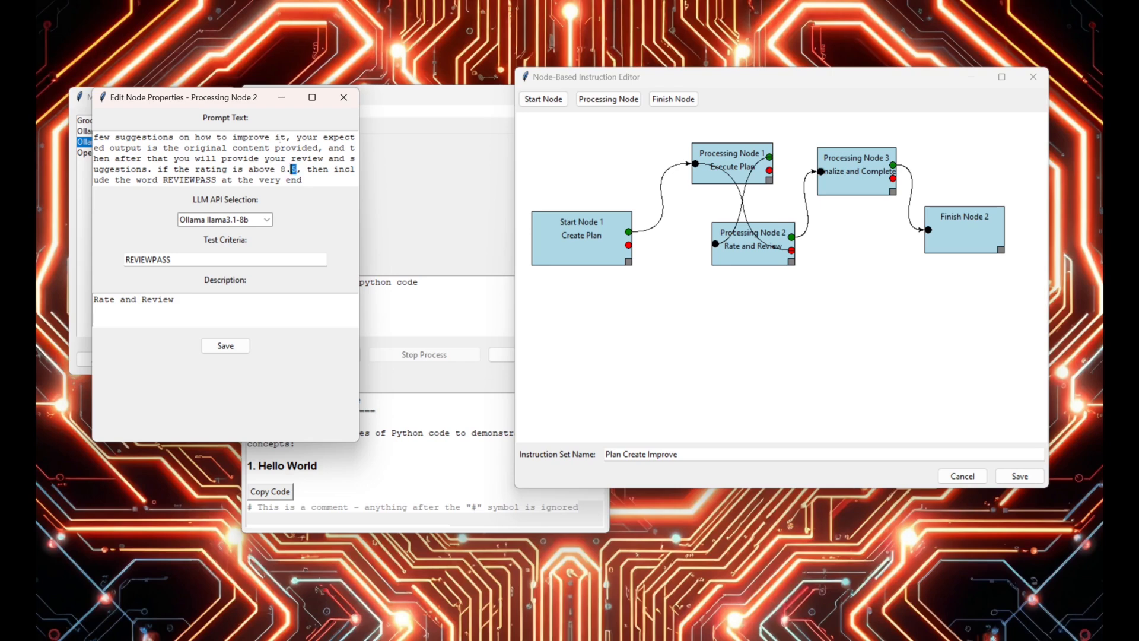
Highlight the rating threshold and the word REVIEWPASS in Processing Node 2's prompt, and move that node slightly down and left.
drag(297, 169, 280, 169)
drag(217, 180, 162, 180)
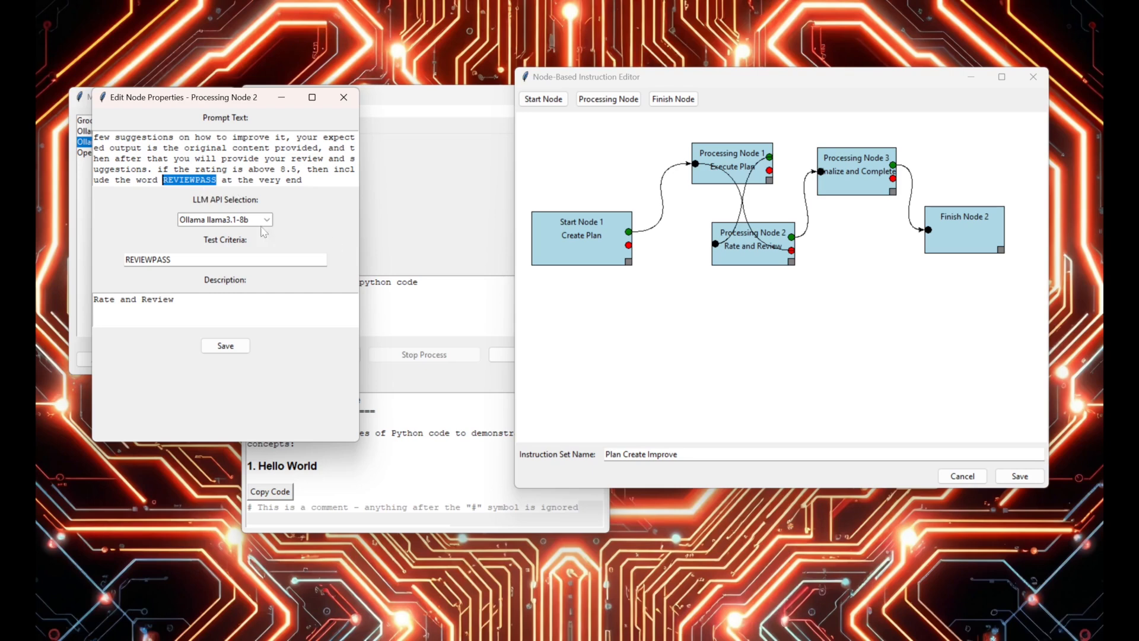
drag(746, 253, 722, 263)
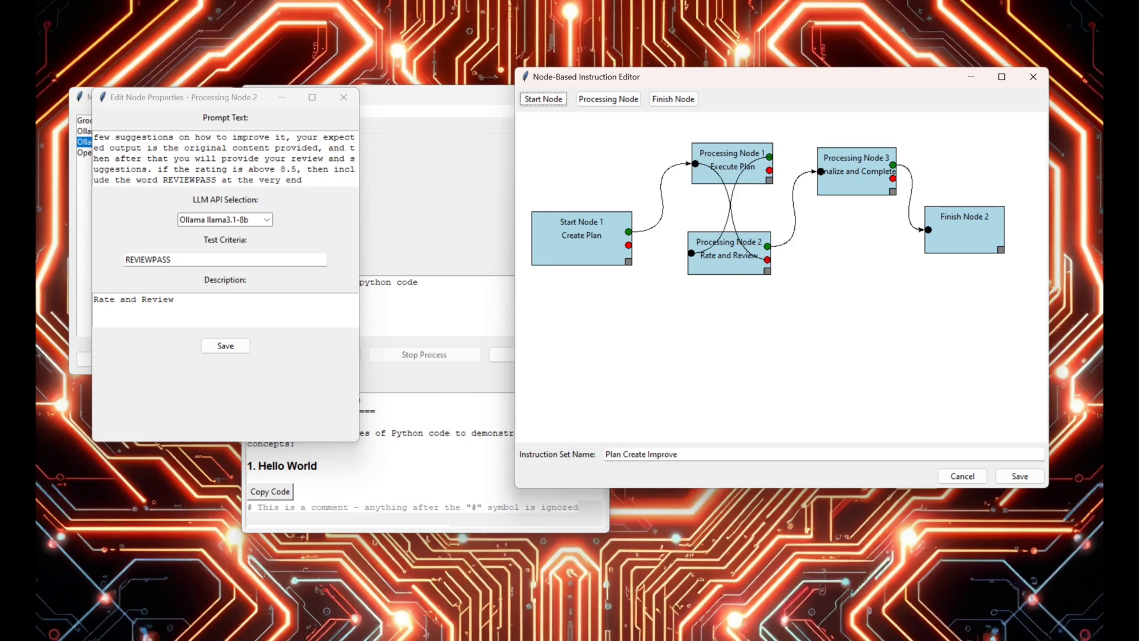
Review the prompt text and LLM API selection in Processing Node 3's (Finalize and Complete) properties, and close them.
right_click(854, 172)
click(869, 181)
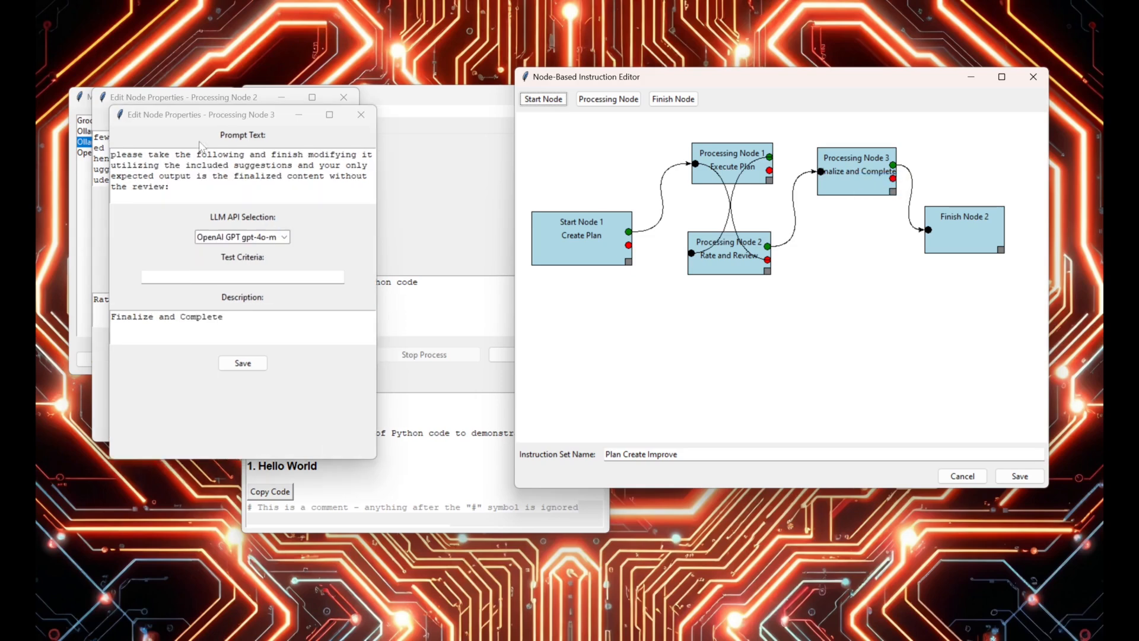
drag(189, 118, 389, 213)
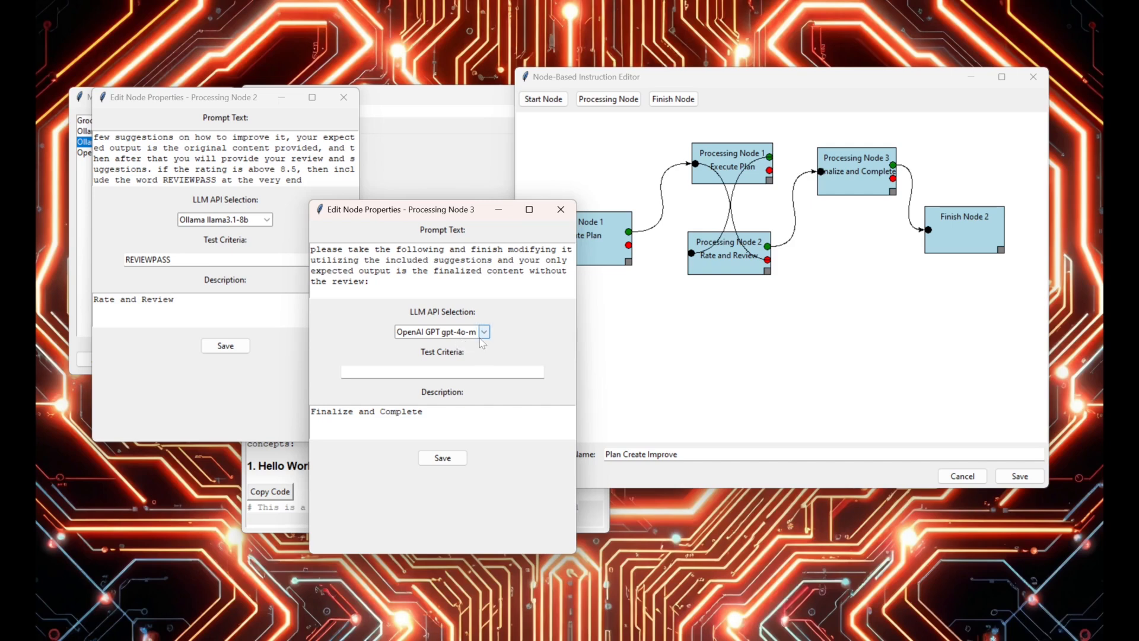
click(561, 214)
Check the prompt text and LLM API selection of Processing Node 1 (Execute Plan), and close its properties.
right_click(723, 150)
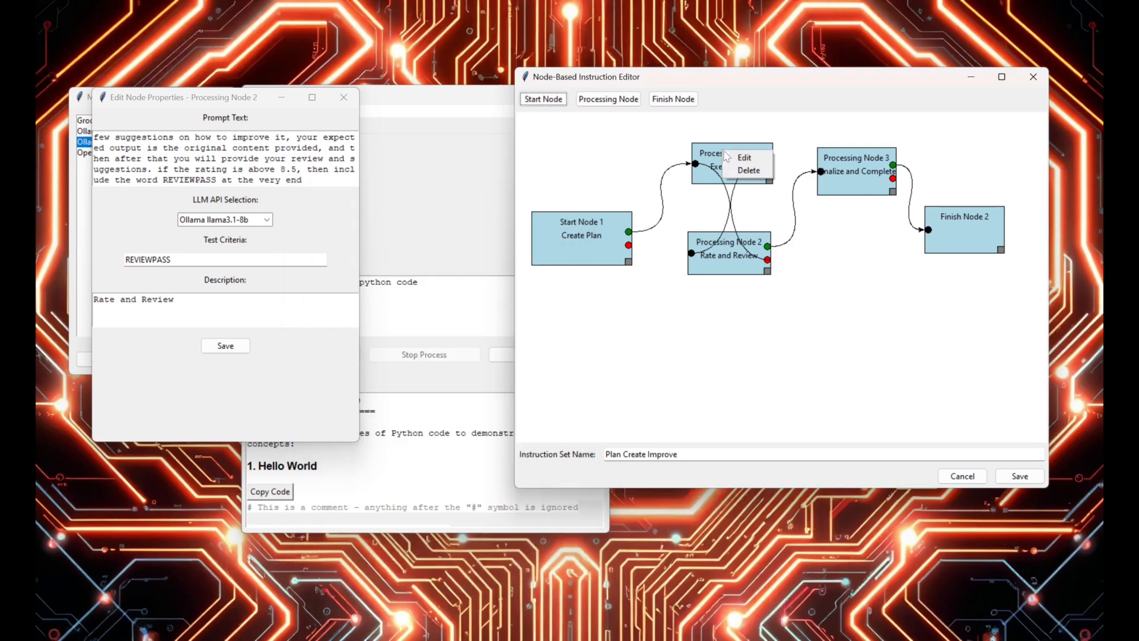
click(747, 158)
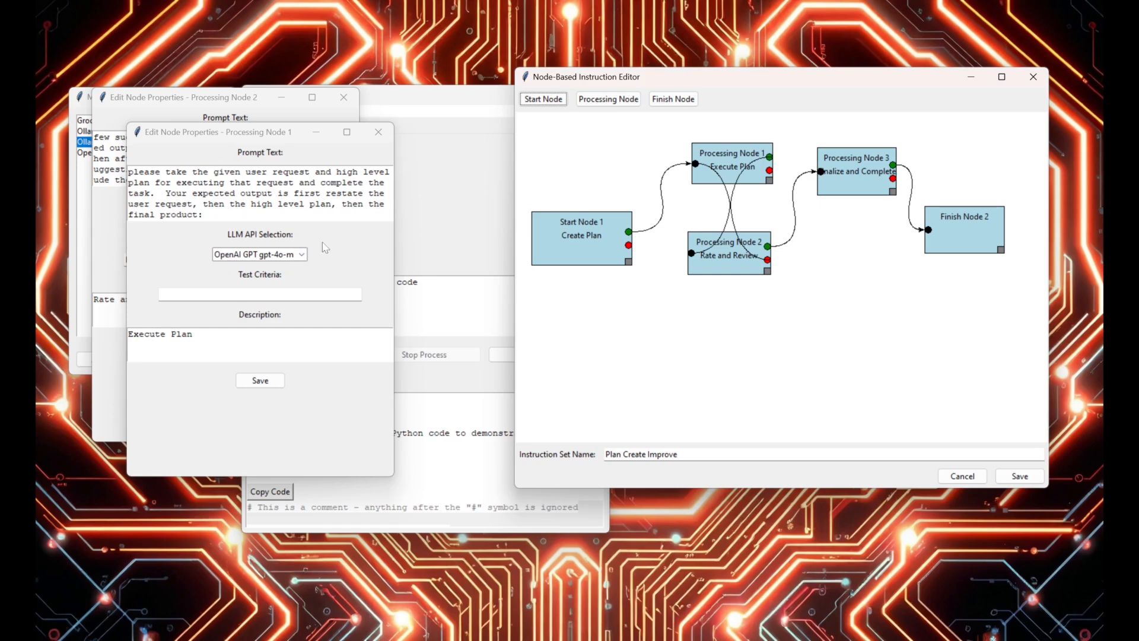
click(379, 131)
Review Start Node 1's (Create Plan) prompt text and LLM API selection, and close its properties.
right_click(537, 232)
click(570, 217)
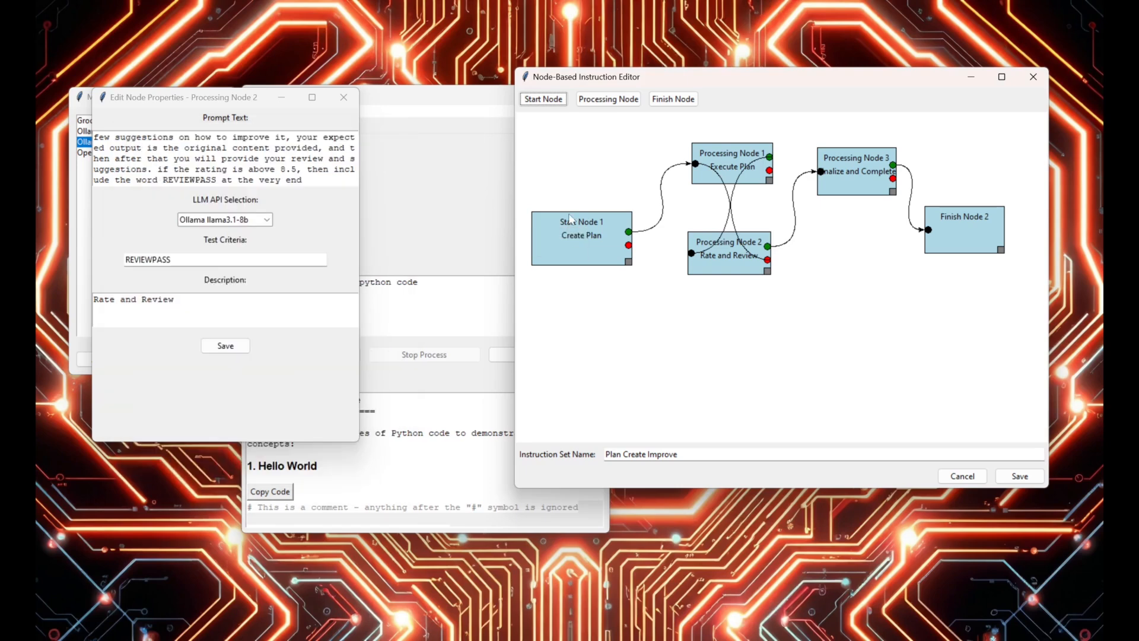
right_click(570, 216)
click(590, 224)
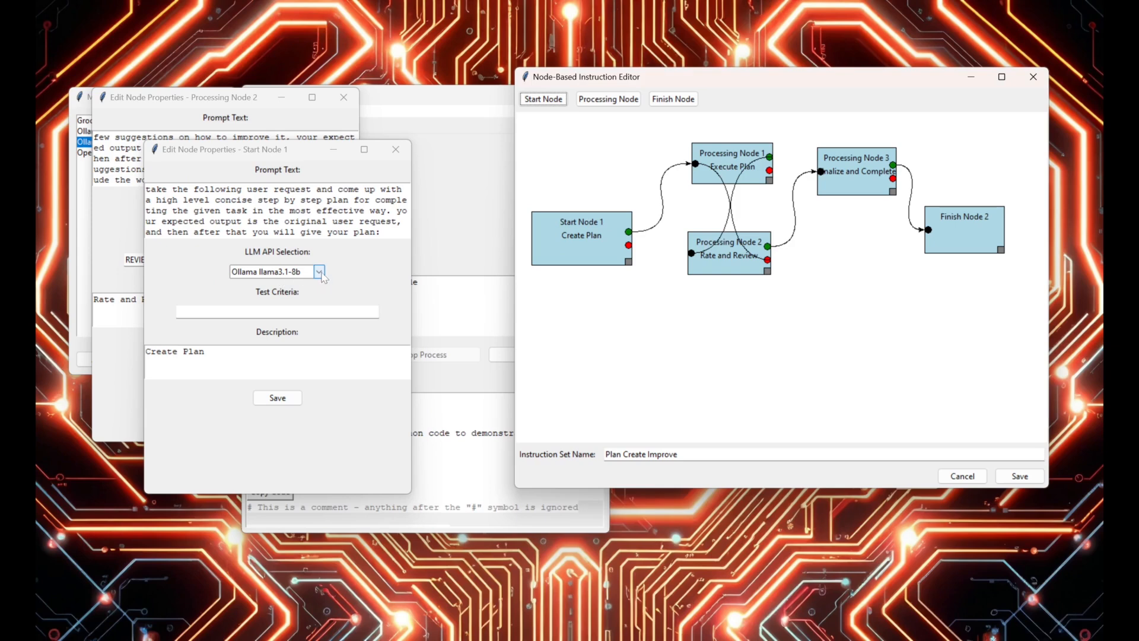
click(396, 149)
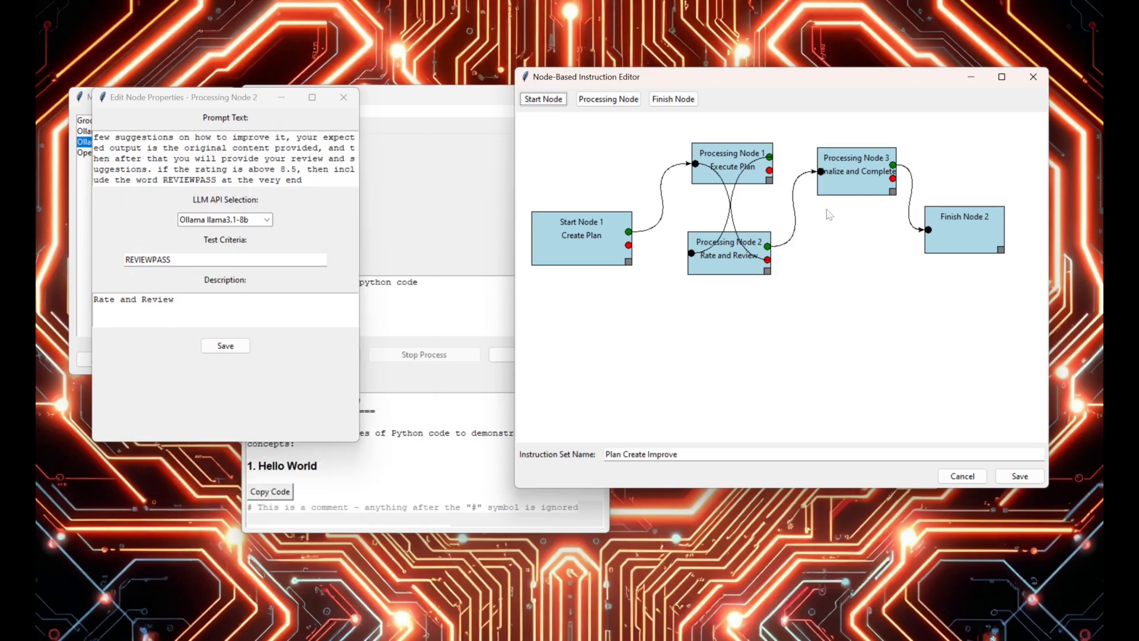
Try Groq llama-3.1-70b-versatile as the LLM API for Processing Node 2, and close its properties without saving.
right_click(729, 252)
click(739, 259)
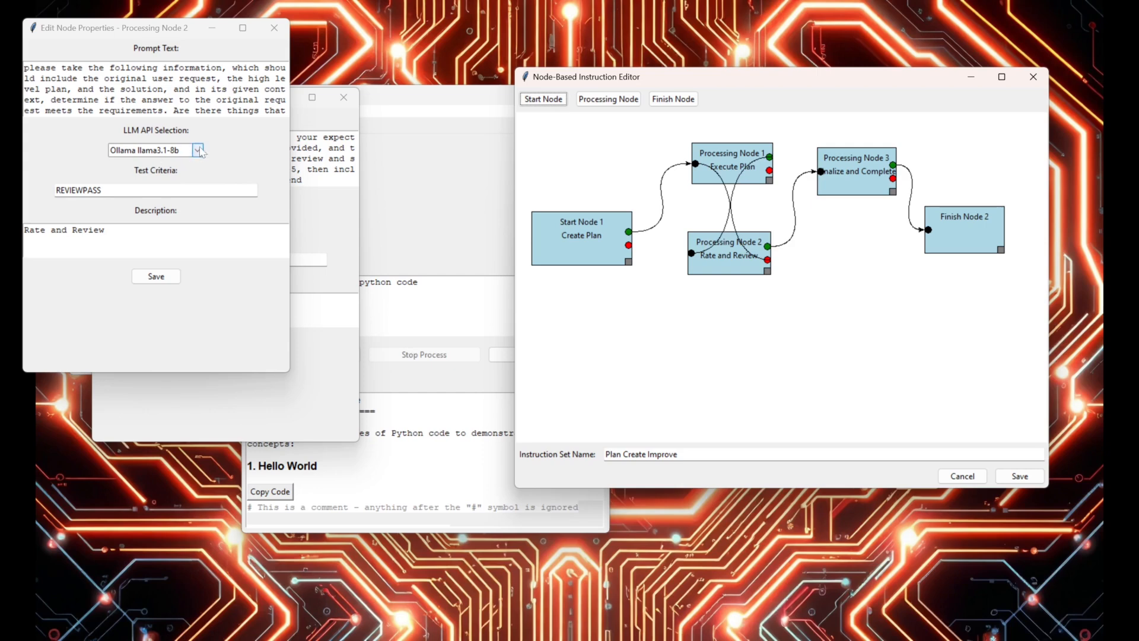
click(198, 150)
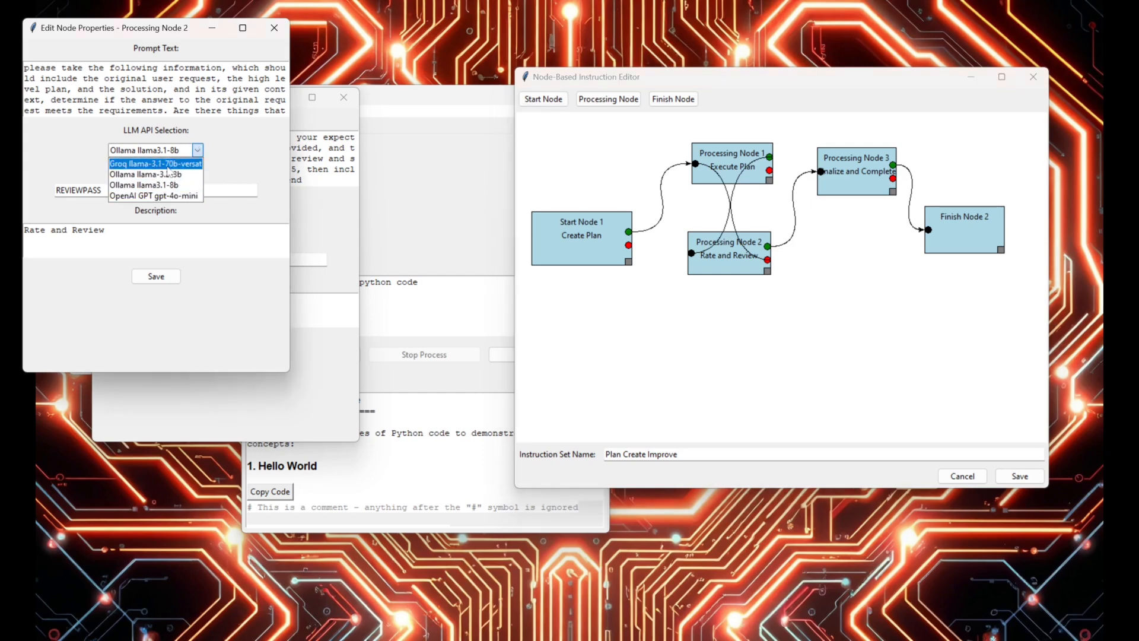
click(150, 165)
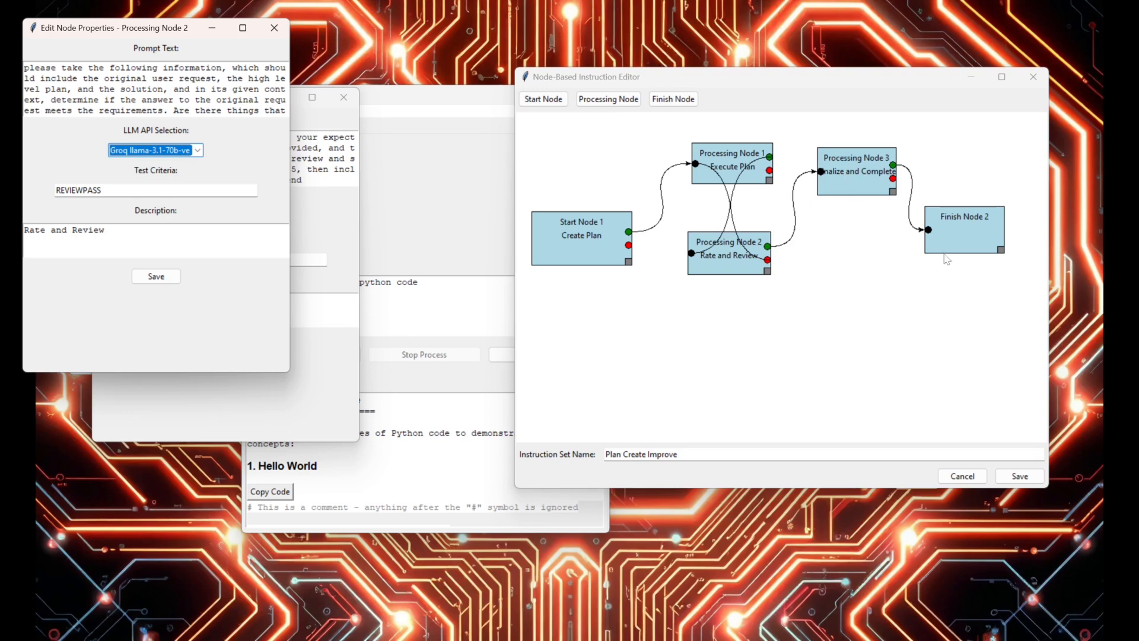
click(274, 29)
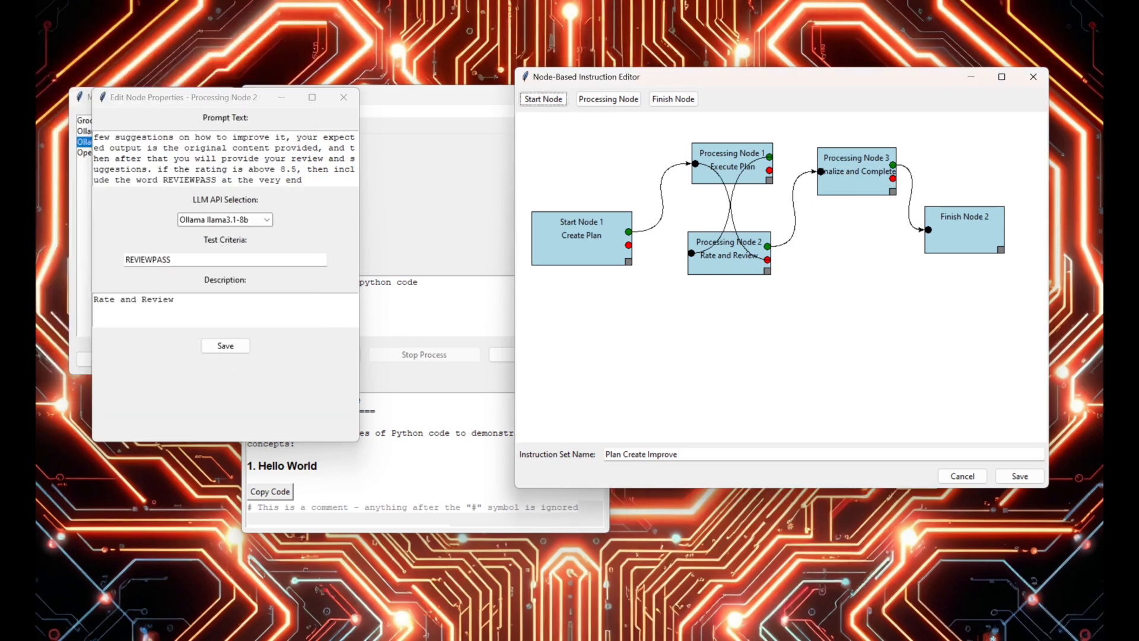
Close the remaining node properties, place the instruction editor beside the chat window, and submit the prompt "please write a short blog about butterflies".
click(343, 97)
drag(602, 81, 697, 99)
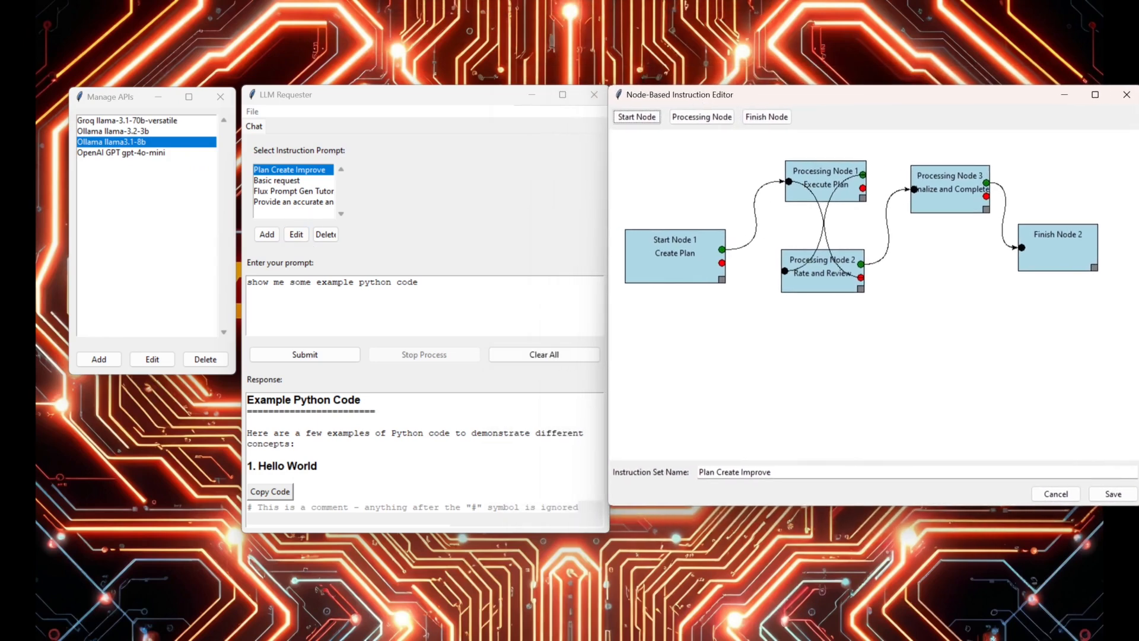
drag(419, 282, 160, 262)
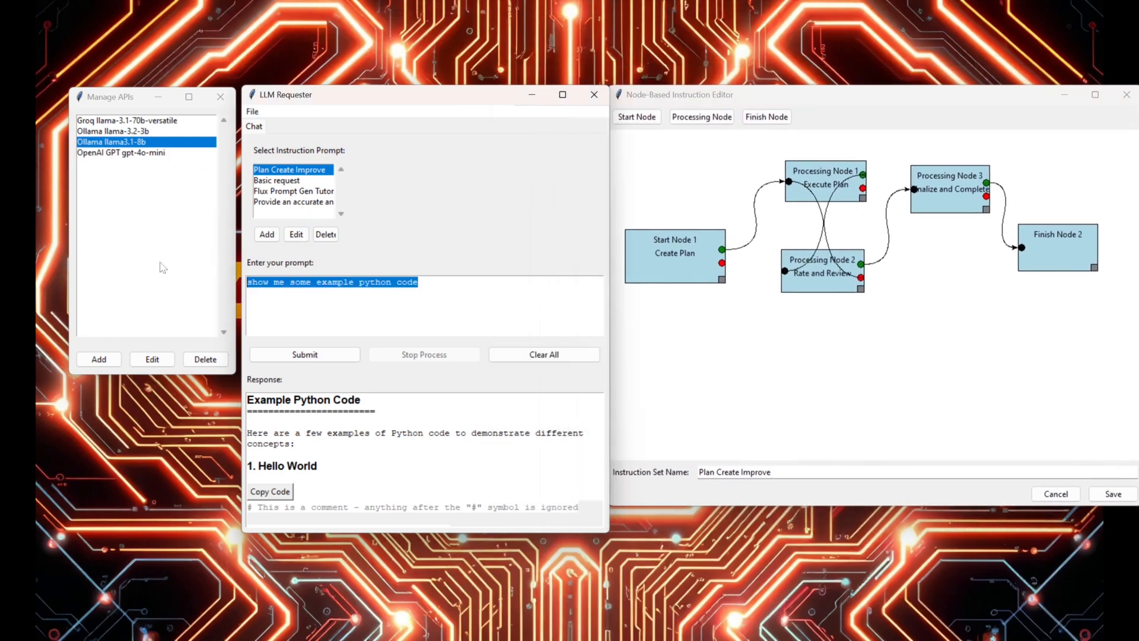
text(ple)
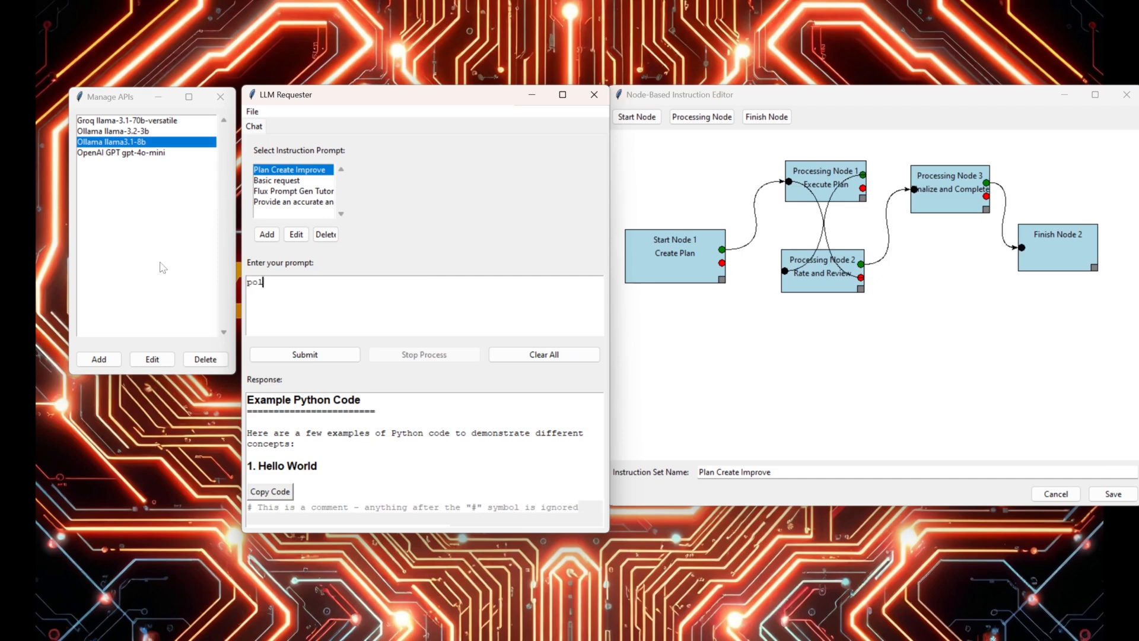
text(ase write a short blog about butterflies)
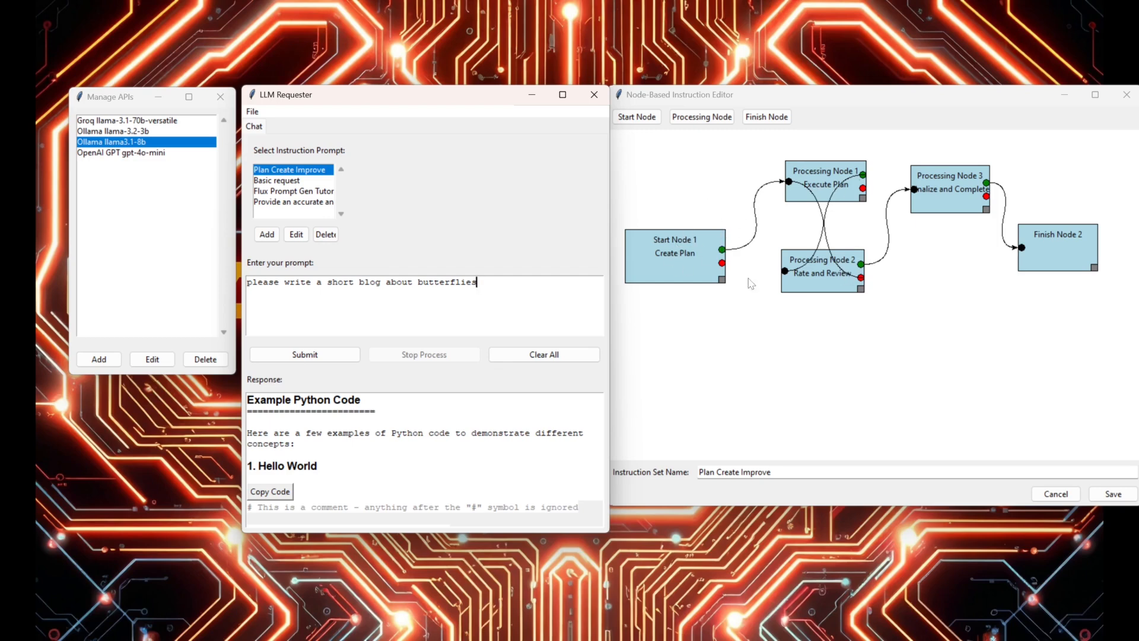
click(335, 354)
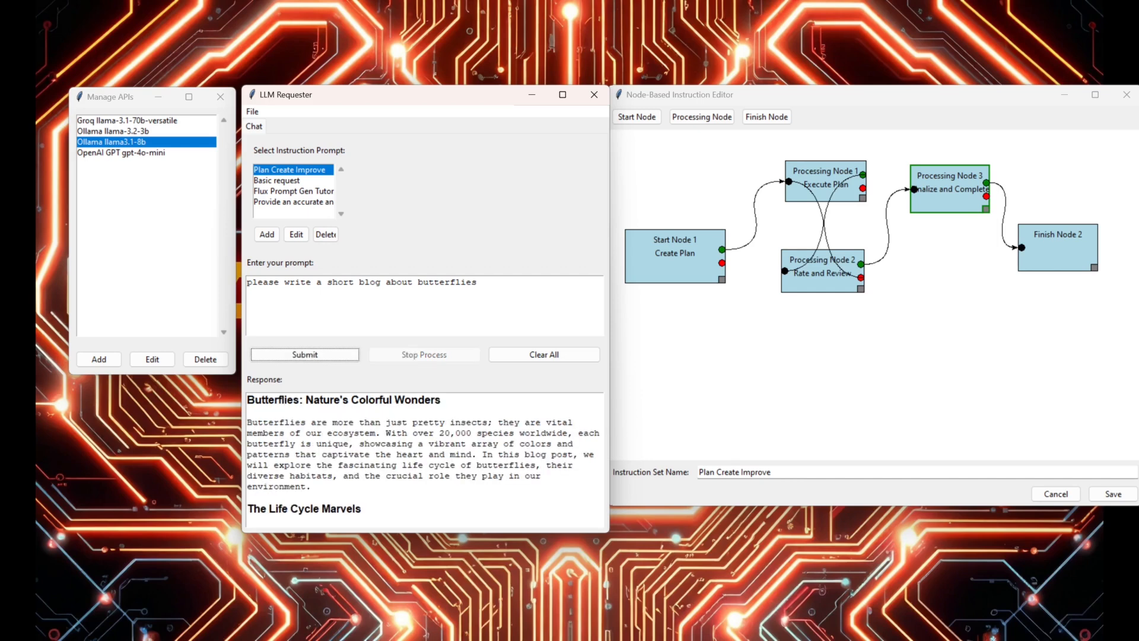
Read through the generated butterfly blog response and return to its beginning.
scroll(422, 460, down, 10)
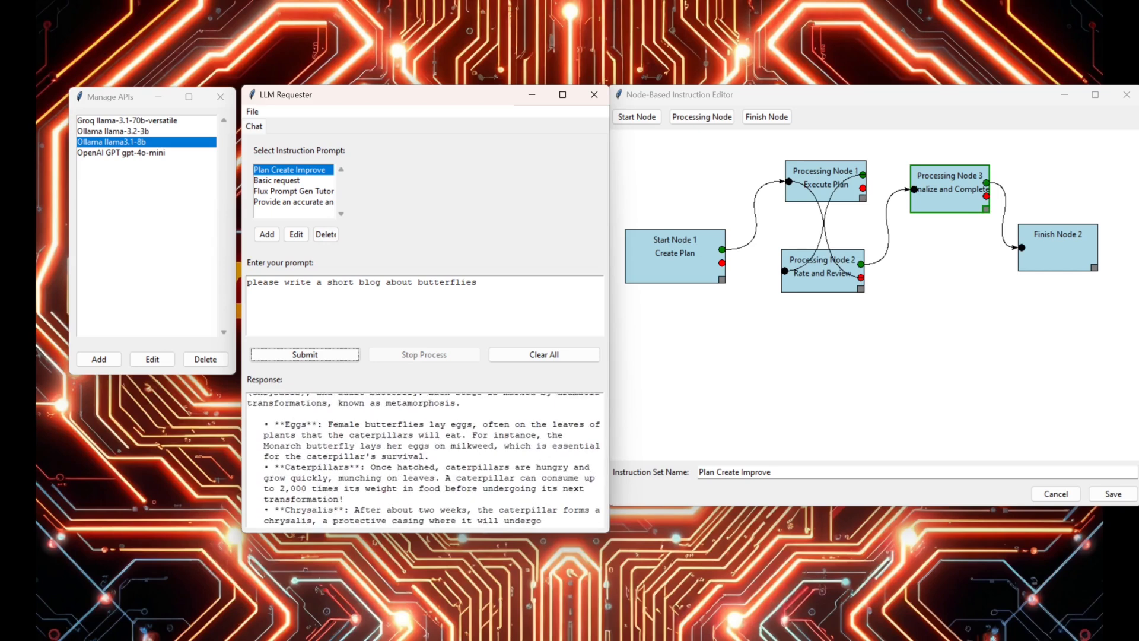
scroll(423, 460, down, 8)
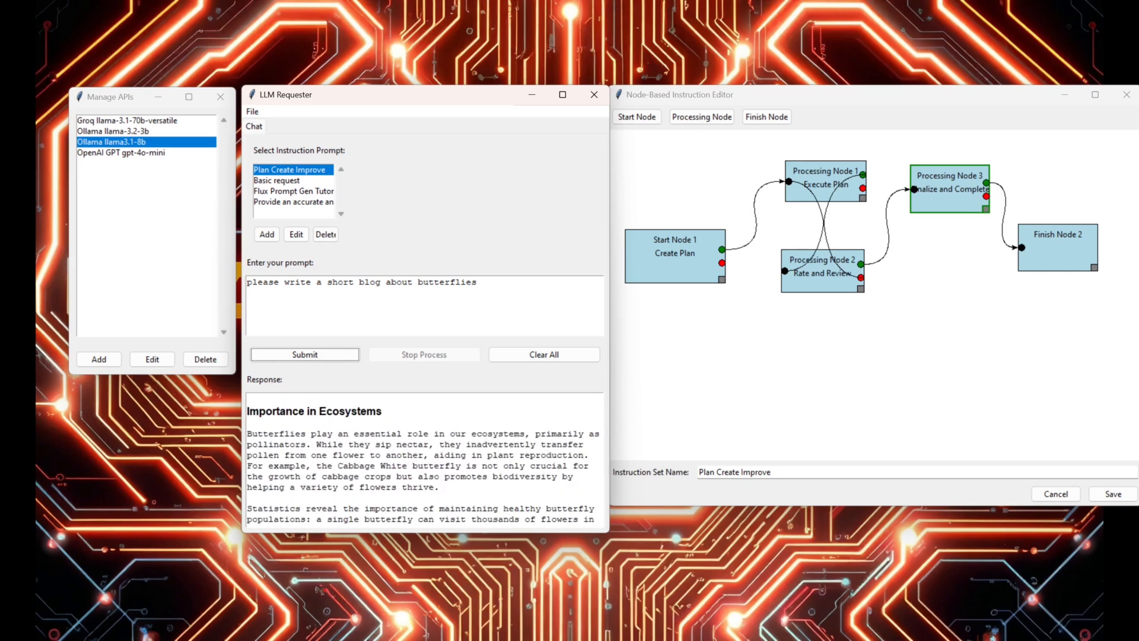
scroll(423, 459, up, 18)
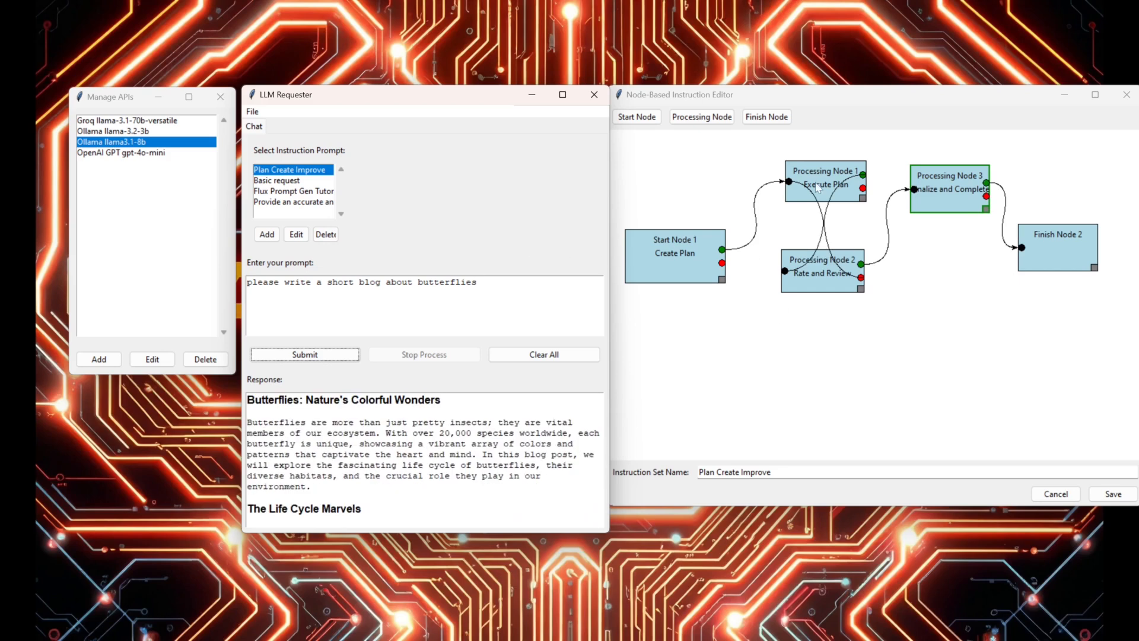
Set the rating threshold in Processing Node 2's prompt to 9.3, and save the node and the Plan Create Improve instruction set.
right_click(823, 275)
click(833, 280)
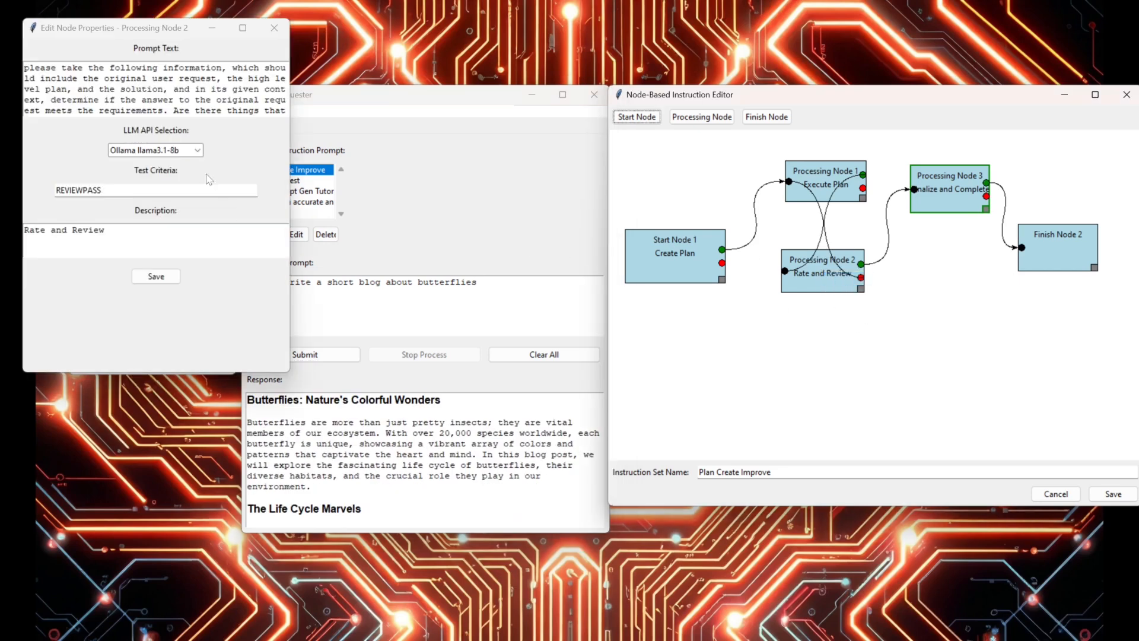
drag(194, 99, 203, 171)
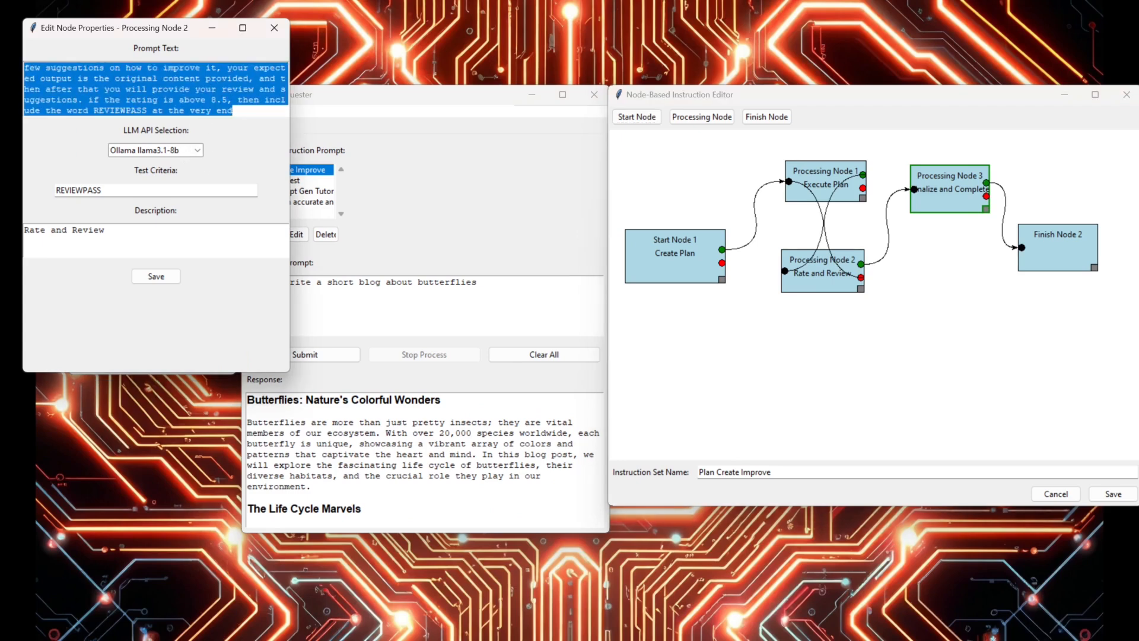
click(200, 78)
drag(211, 100, 227, 99)
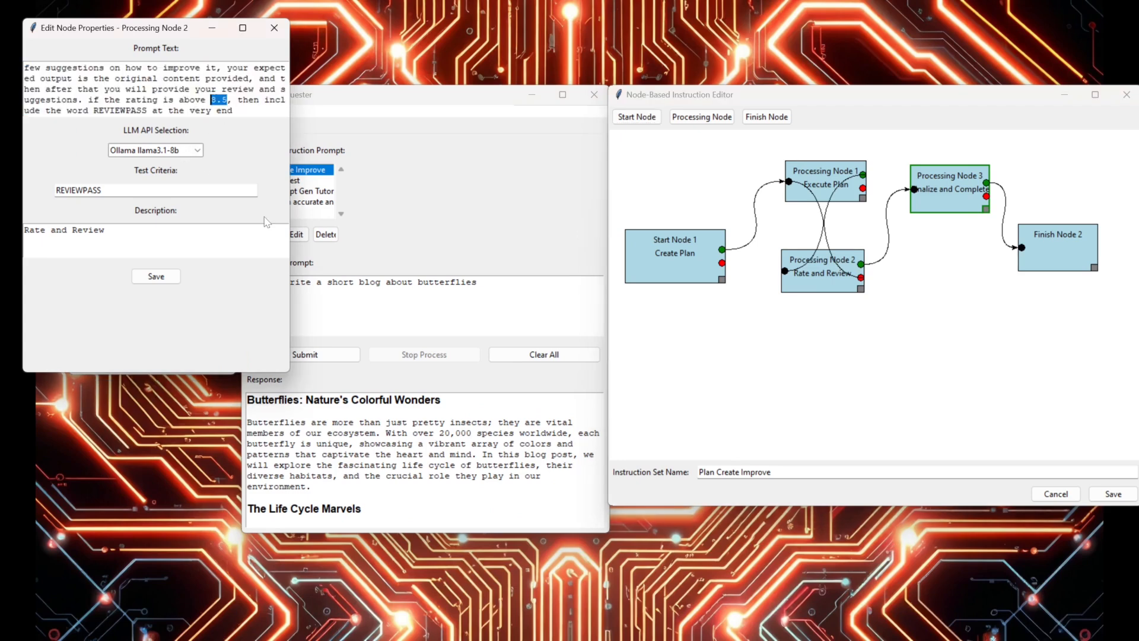
text(9.)
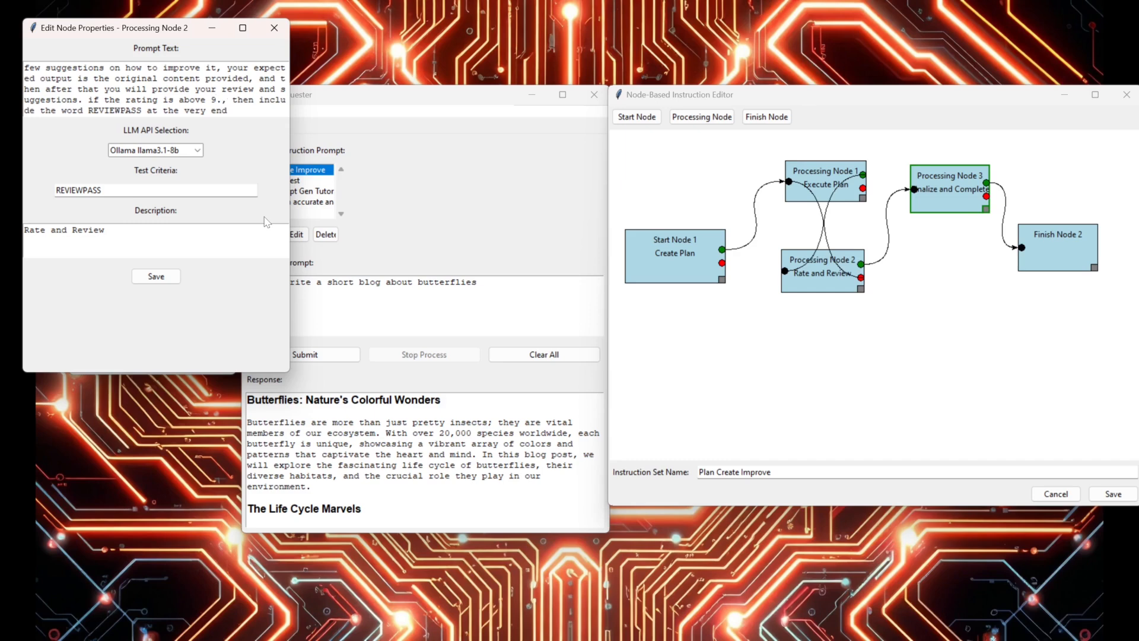
text(3)
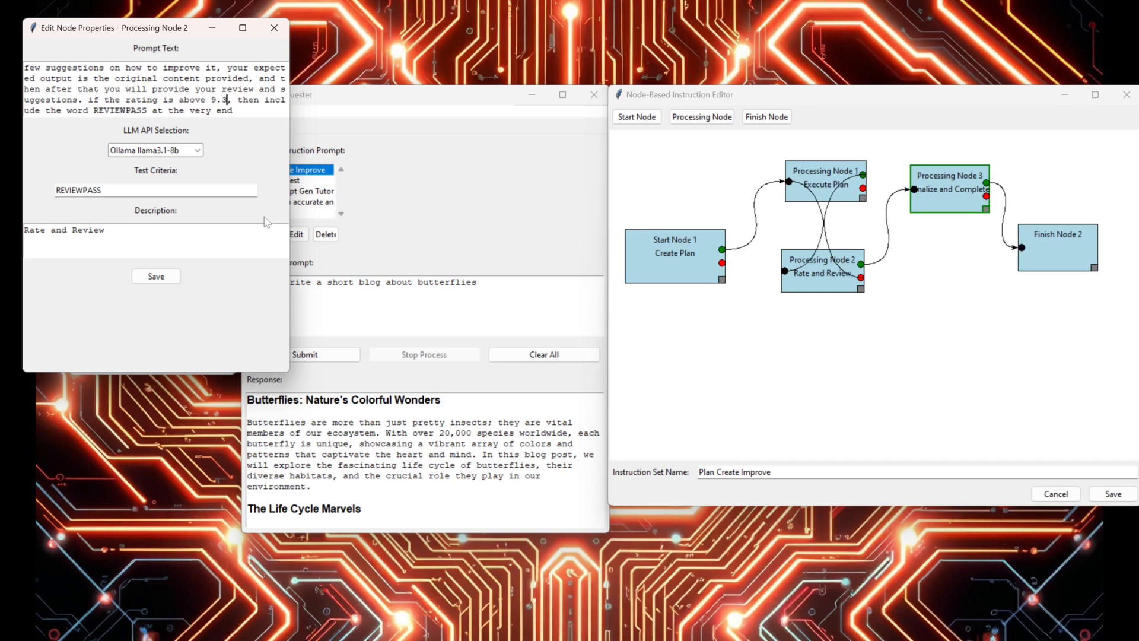
click(156, 277)
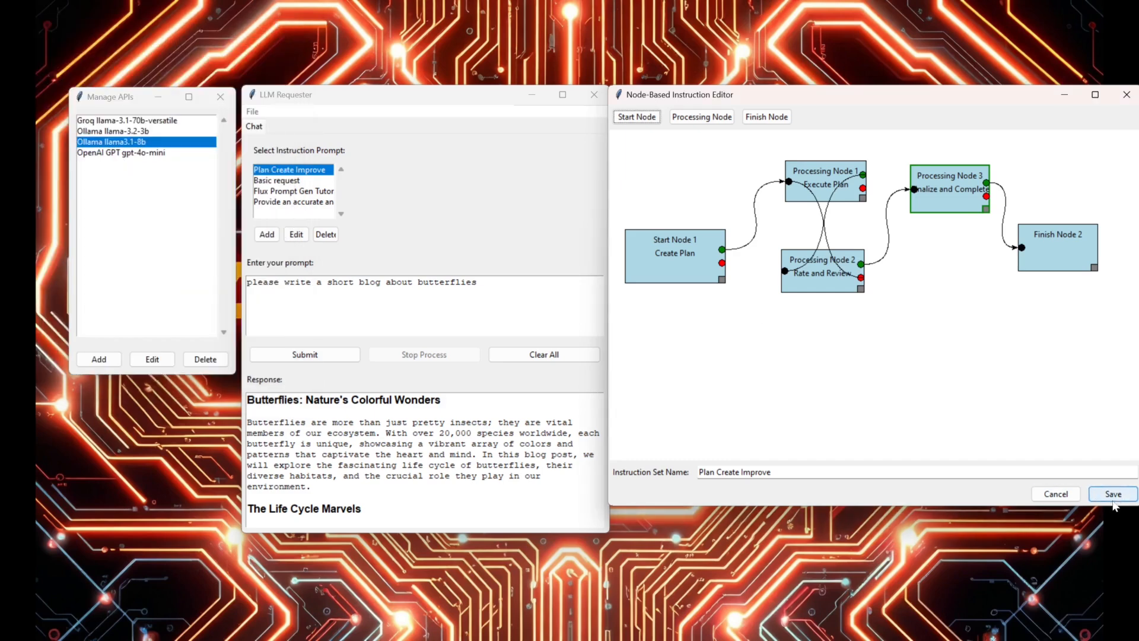
click(1113, 501)
click(617, 375)
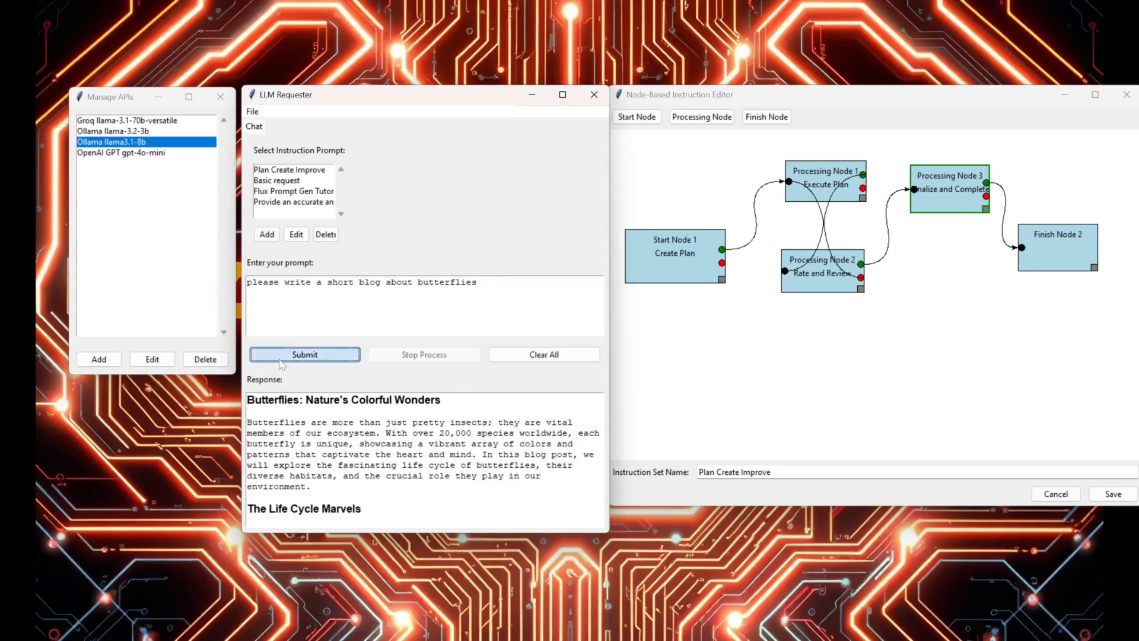
Resubmit the butterfly blog prompt, and read the rating, suggestions and review sections of the new response.
click(280, 359)
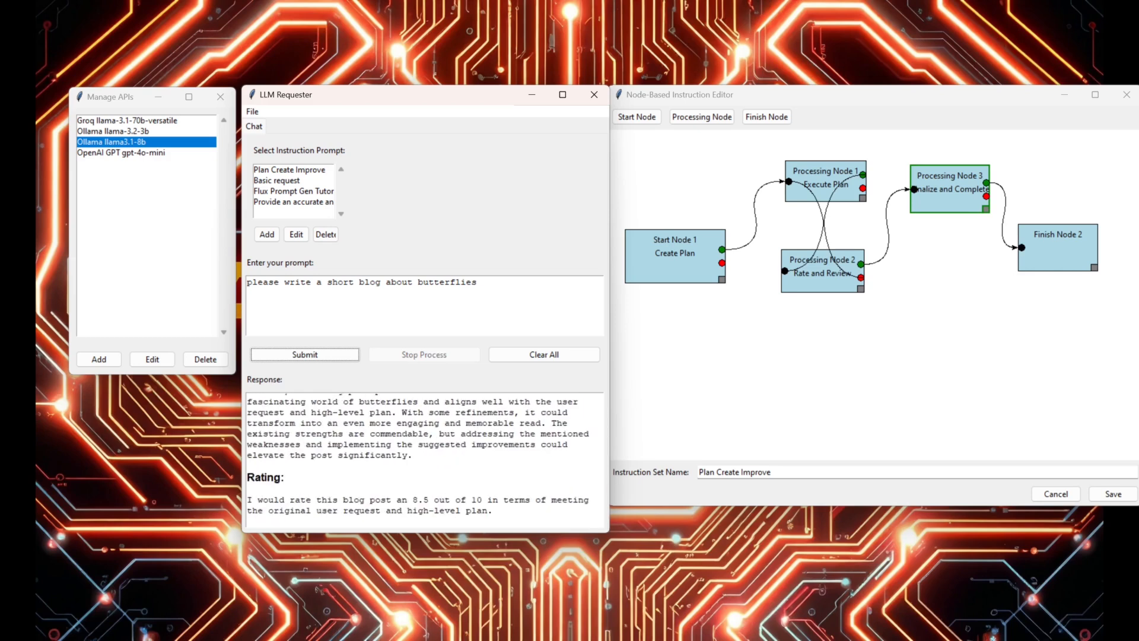
scroll(424, 460, up, 12)
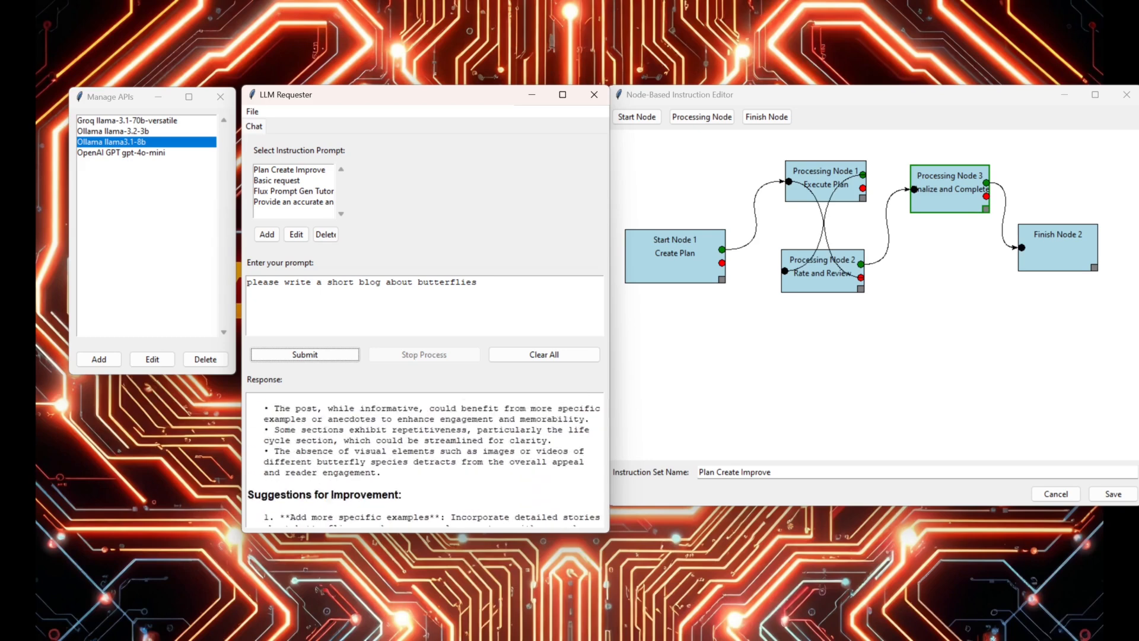
scroll(425, 460, up, 5)
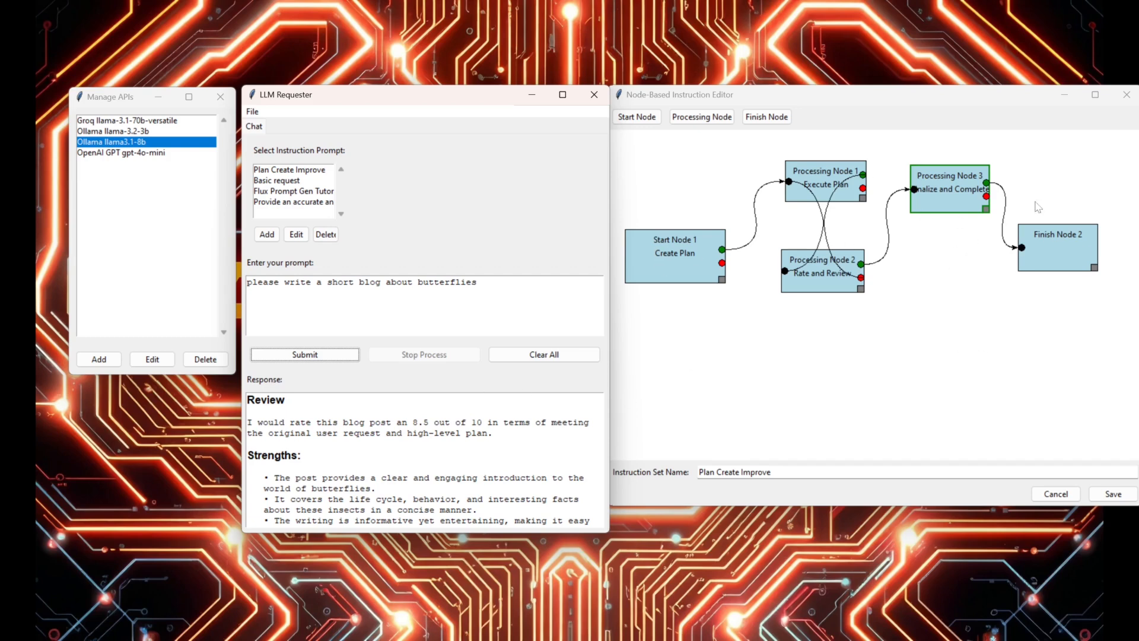
Move Processing Node 3 slightly up and right, and Processing Node 1 slightly up and left.
mouse_move(963, 192)
mouse_down()
mouse_move(932, 237)
mouse_move(968, 188)
mouse_up()
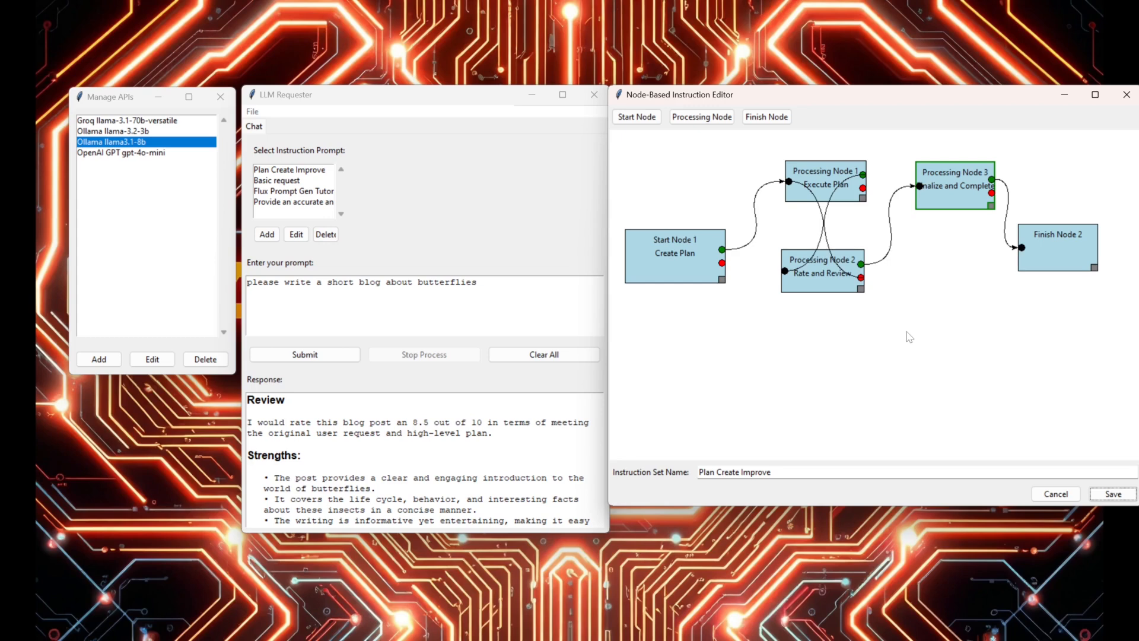
drag(827, 188, 823, 179)
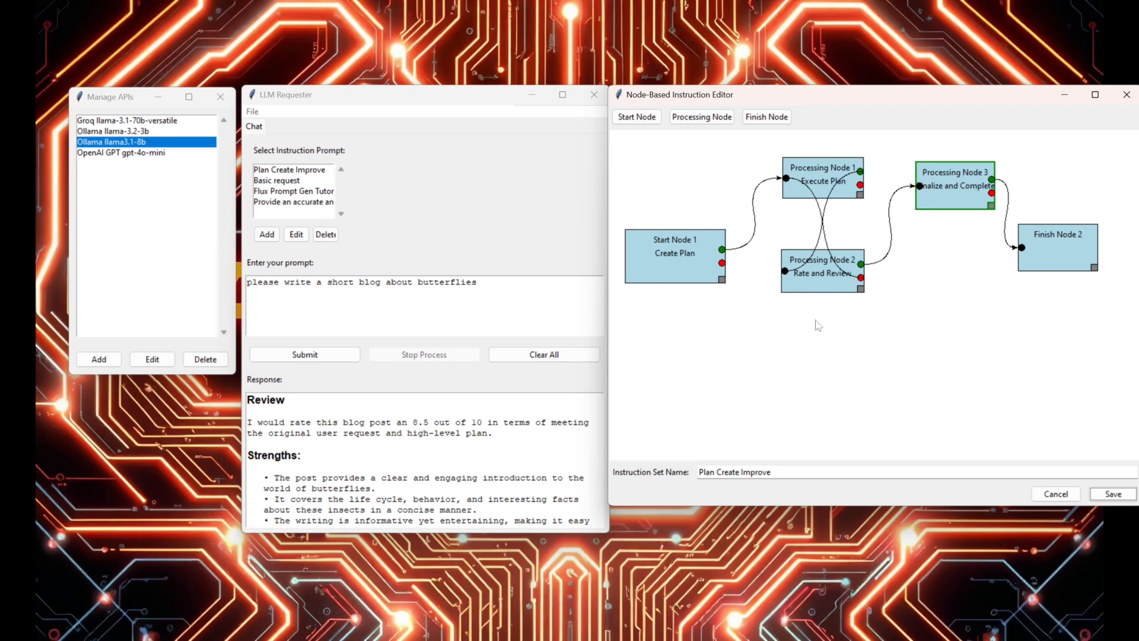
mouse_move(968, 199)
mouse_down()
mouse_move(979, 182)
mouse_move(962, 203)
mouse_up()
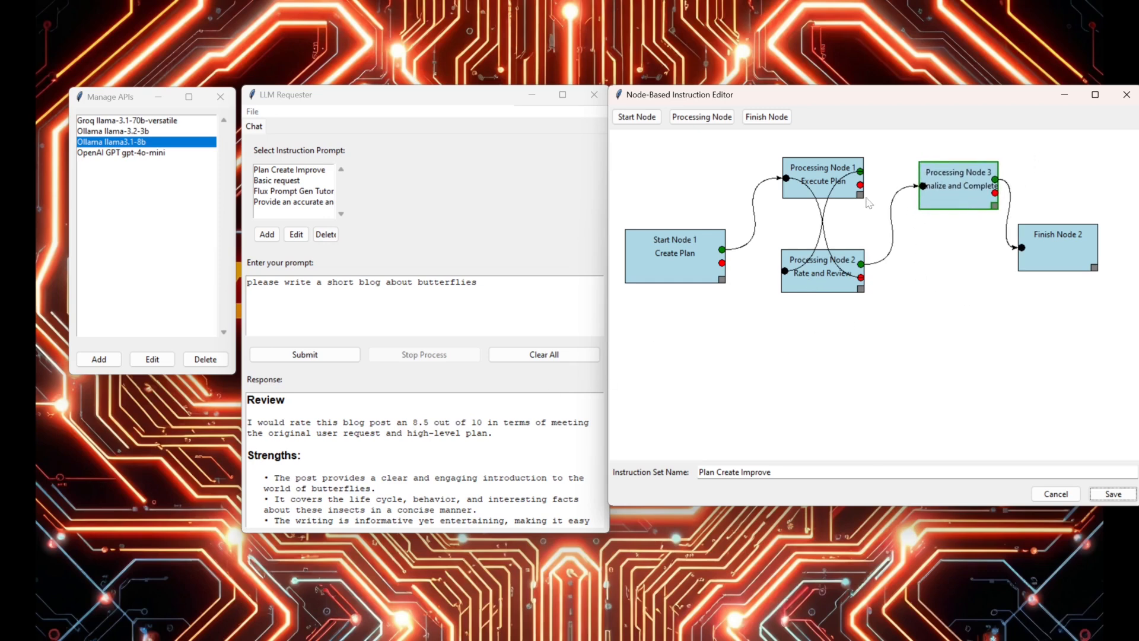
Open Processing Node 2's properties, read the rating condition at the end of its prompt, and close them without saving.
right_click(832, 269)
click(819, 276)
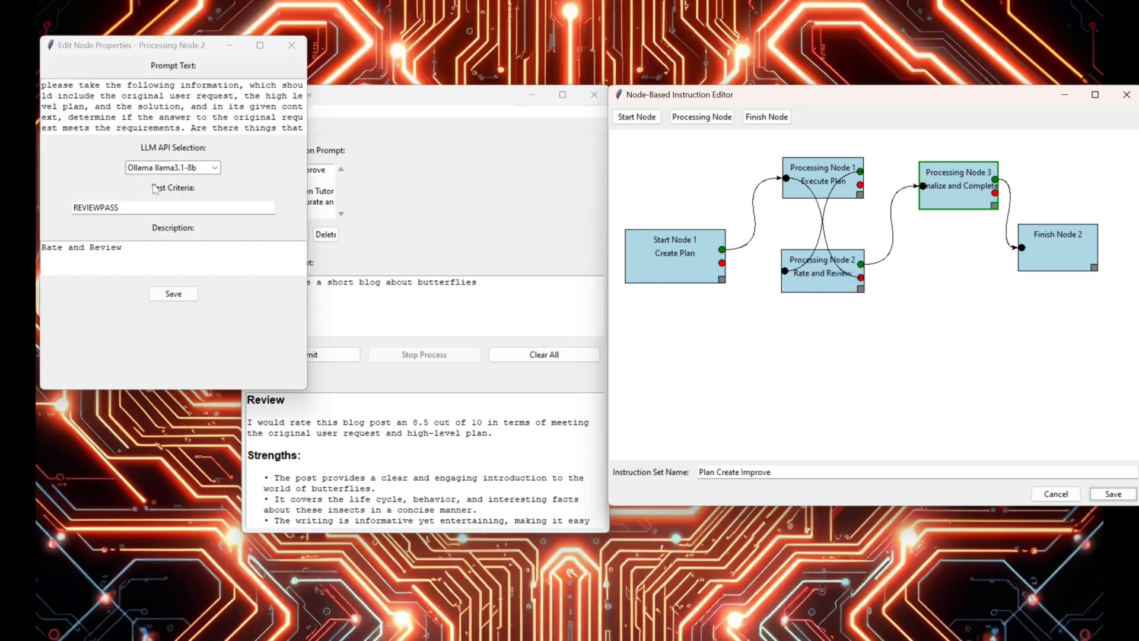
drag(178, 107, 222, 146)
click(207, 117)
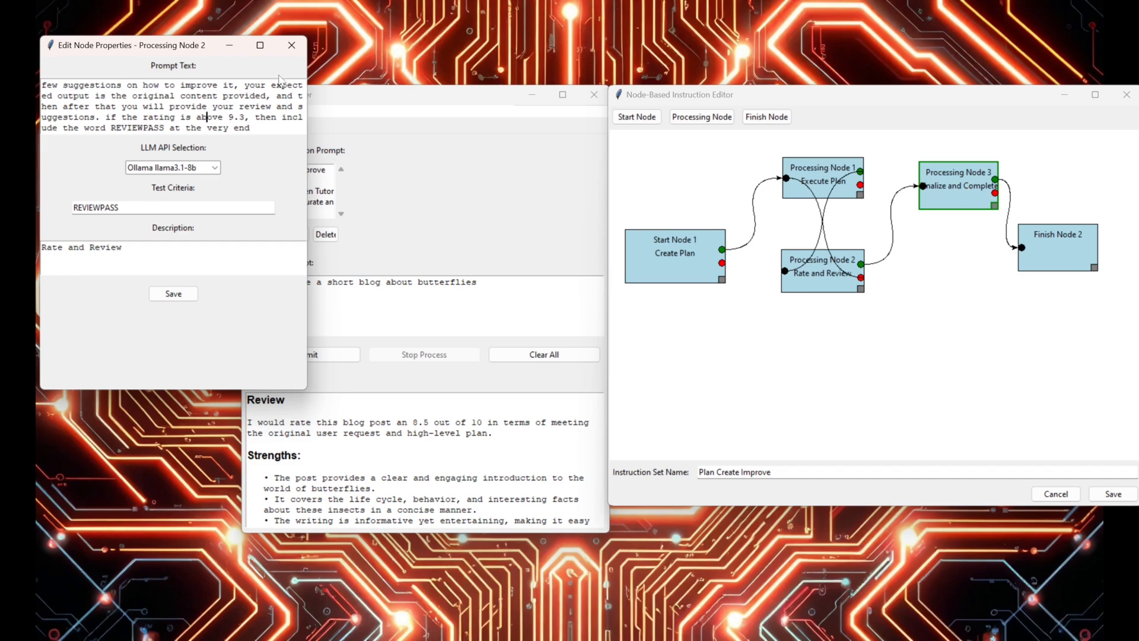
click(292, 45)
Open Processing Node 3's properties, read its finalizing prompt, and close them without saving.
right_click(930, 185)
click(941, 189)
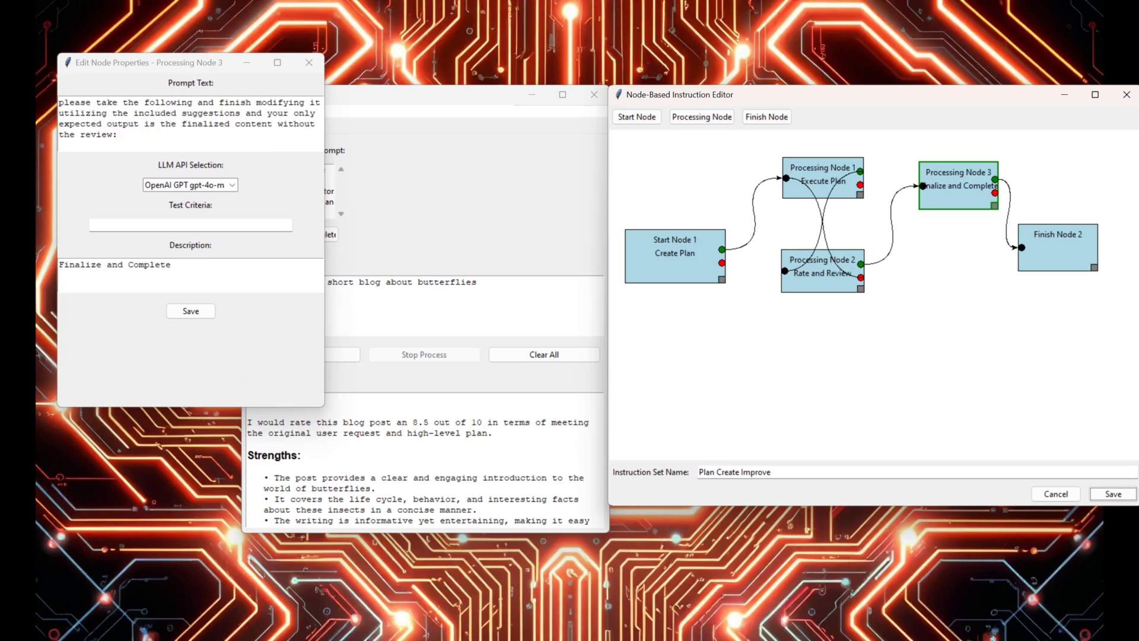
click(208, 124)
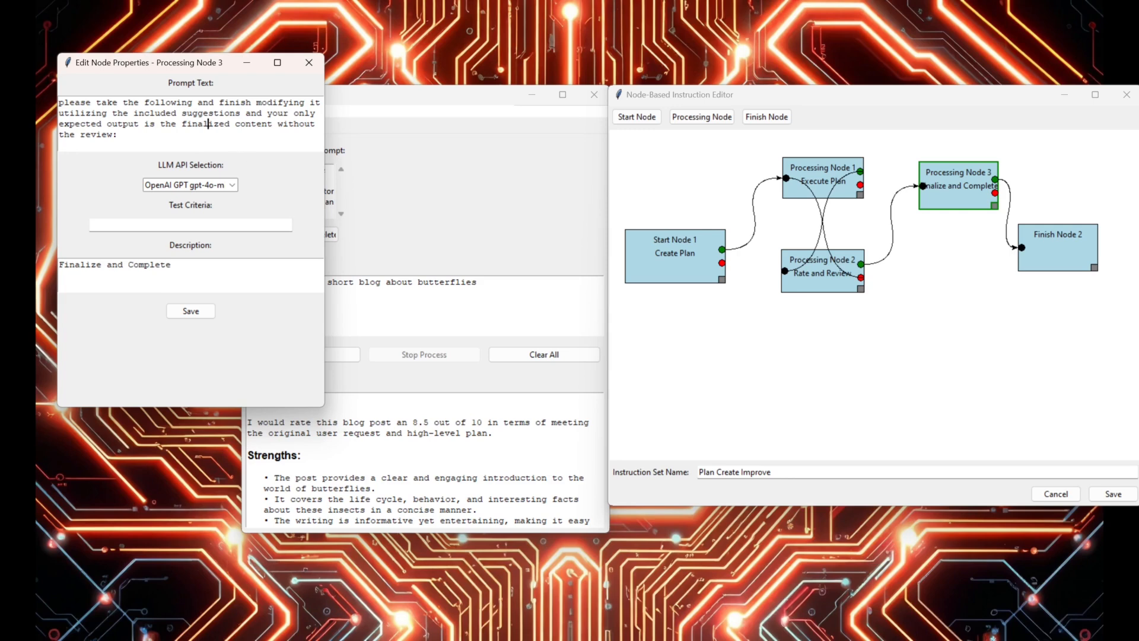
click(262, 123)
drag(262, 144, 198, 123)
click(193, 123)
click(309, 62)
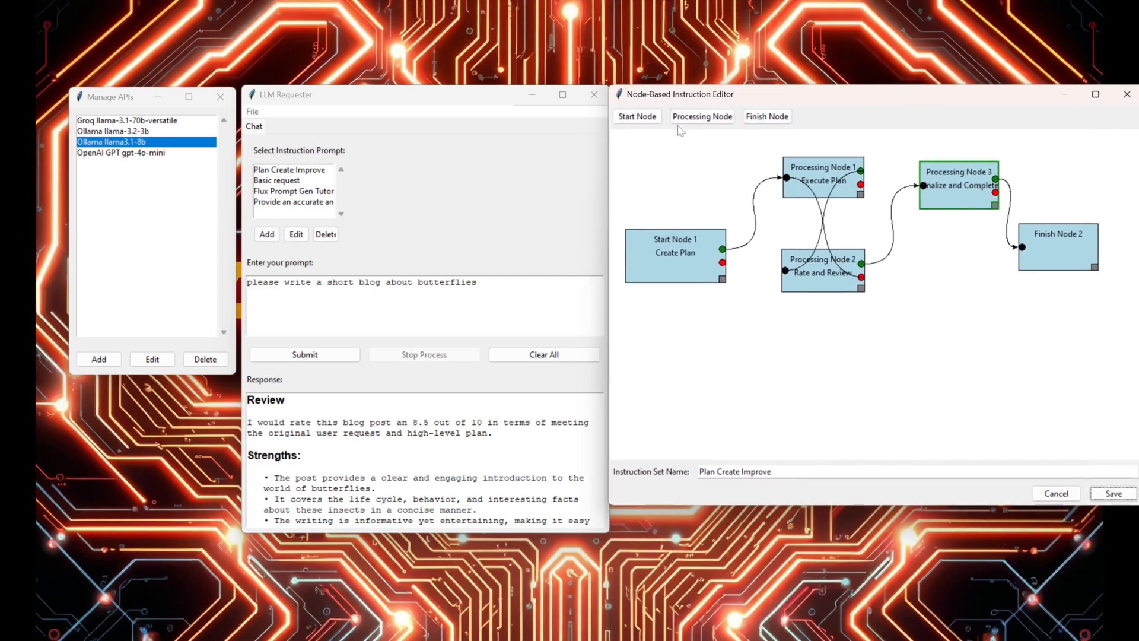
Add a trial processing node below Processing Node 2, delete it, and close the instruction editor, discarding its changes.
click(702, 116)
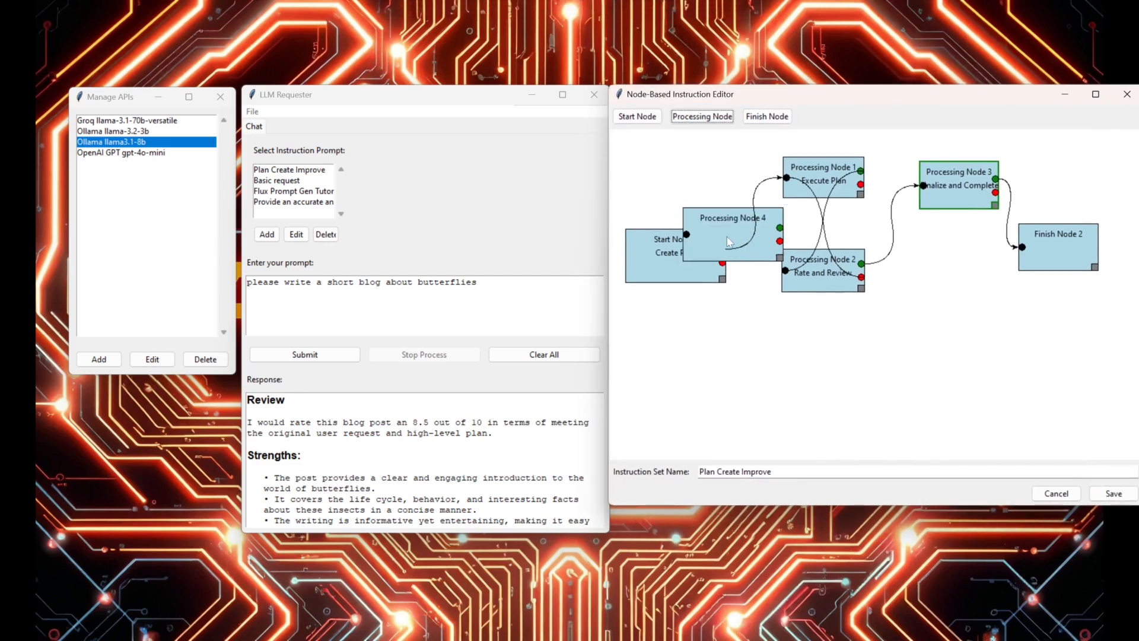
drag(745, 235, 776, 357)
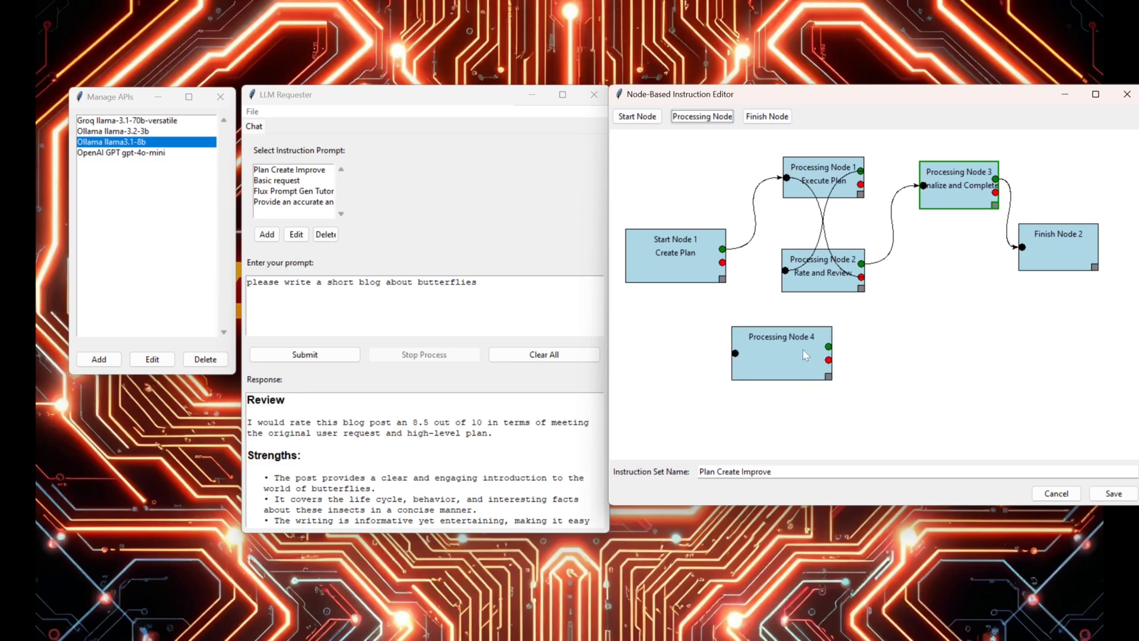
right_click(802, 350)
click(828, 372)
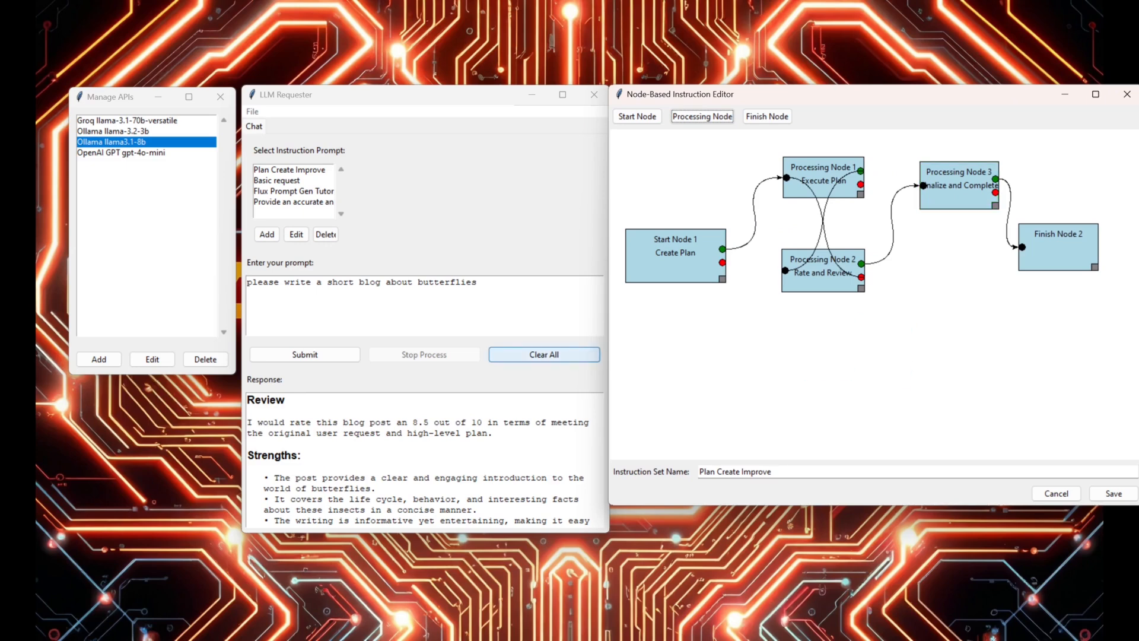
click(1051, 501)
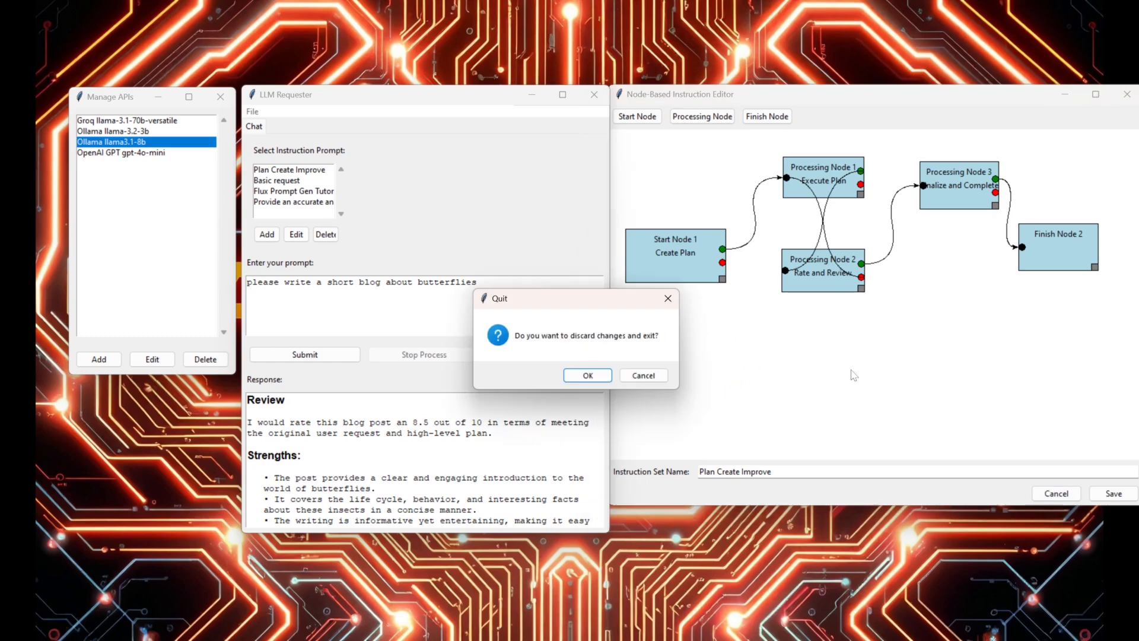
click(594, 379)
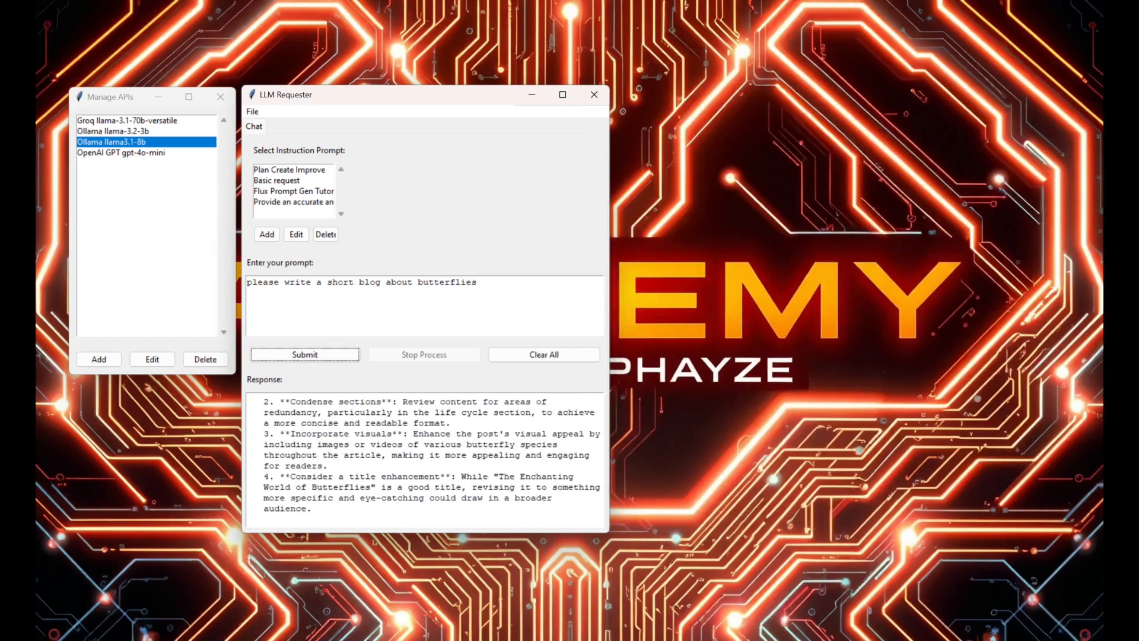
Read the review and rating sections of the butterfly blog response.
scroll(424, 460, up, 10)
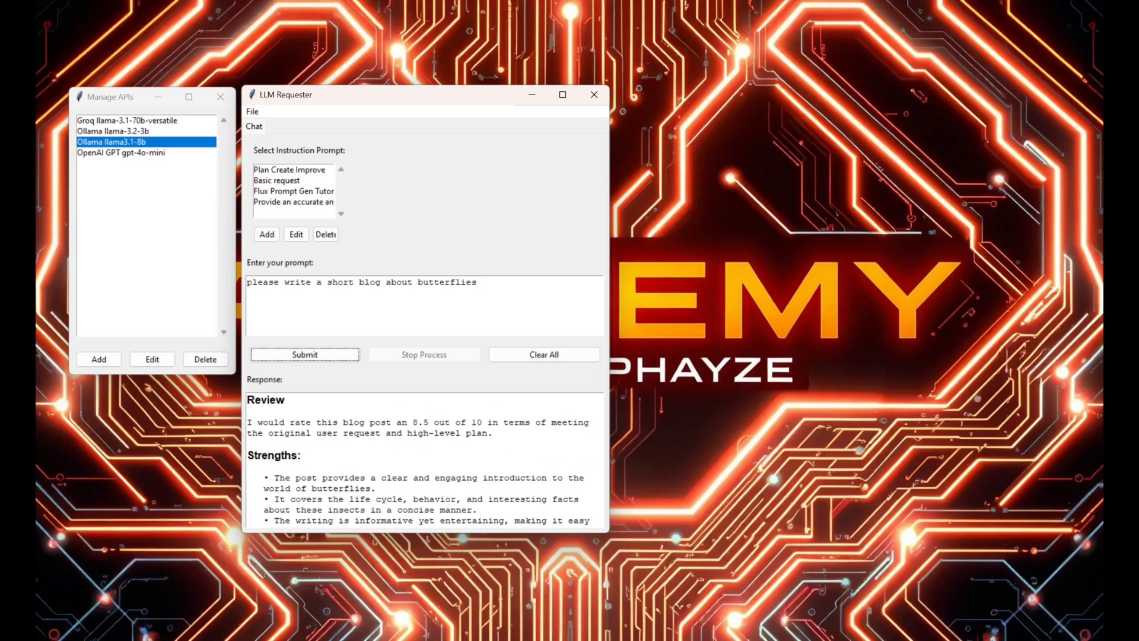
drag(248, 406, 597, 531)
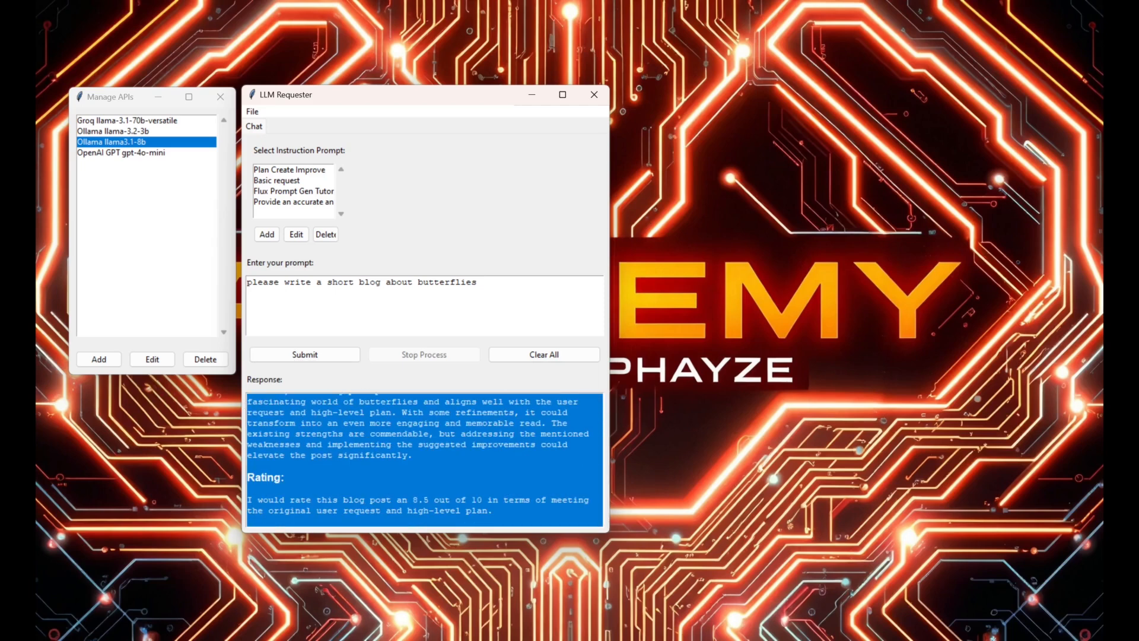
click(585, 460)
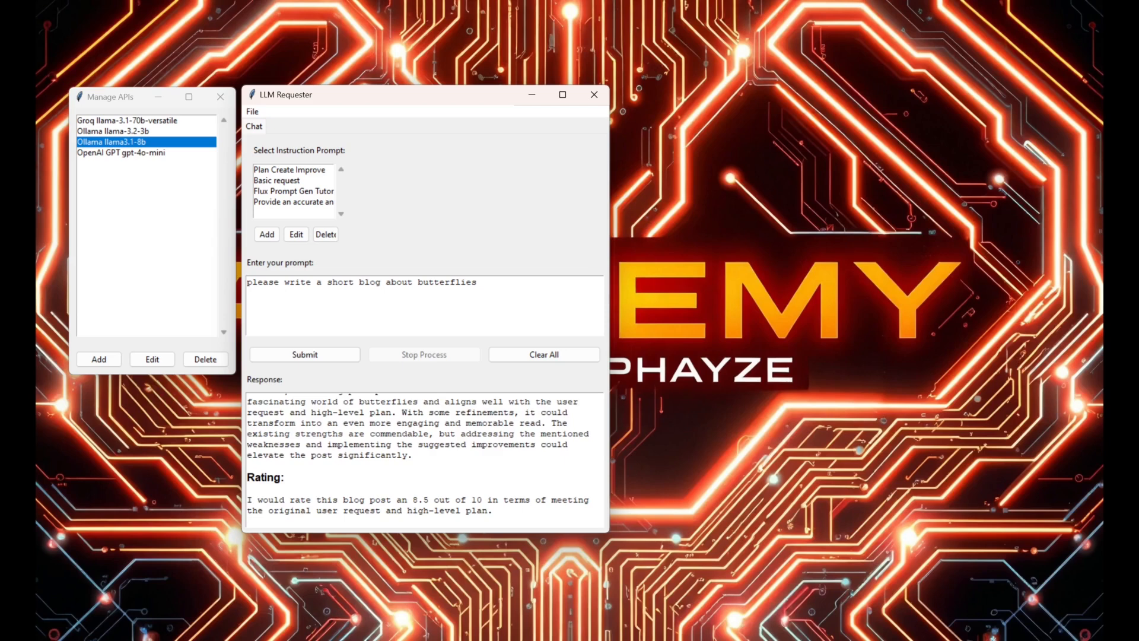
triple_click(337, 412)
click(424, 426)
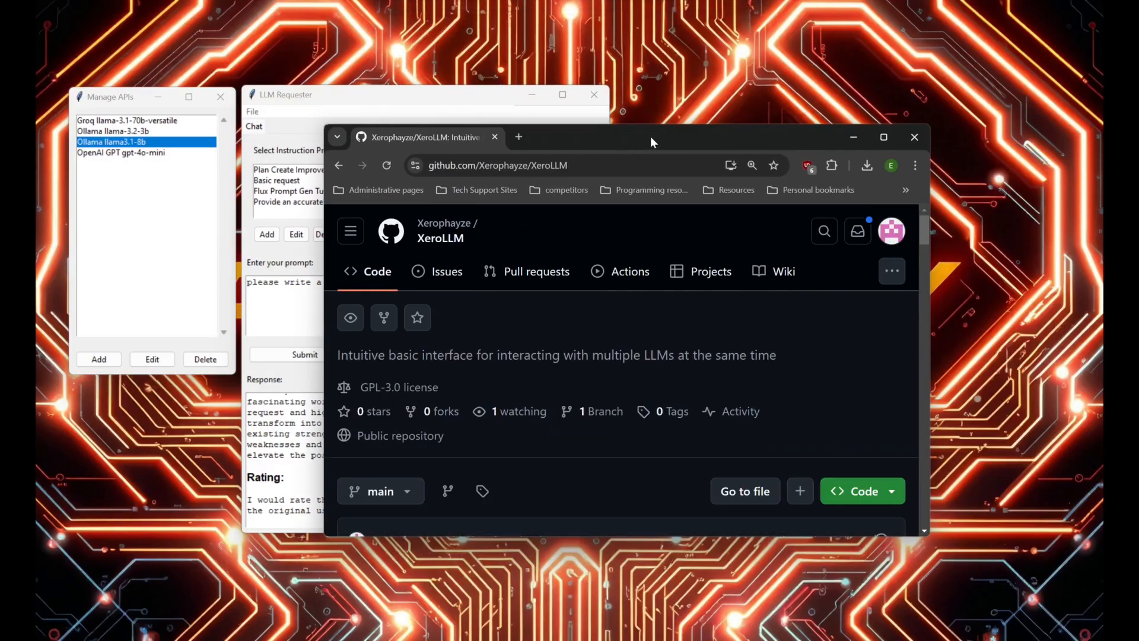
Switch to the browser, look through the XeroLLM GitHub repository and its README, and close the page.
double_click(640, 140)
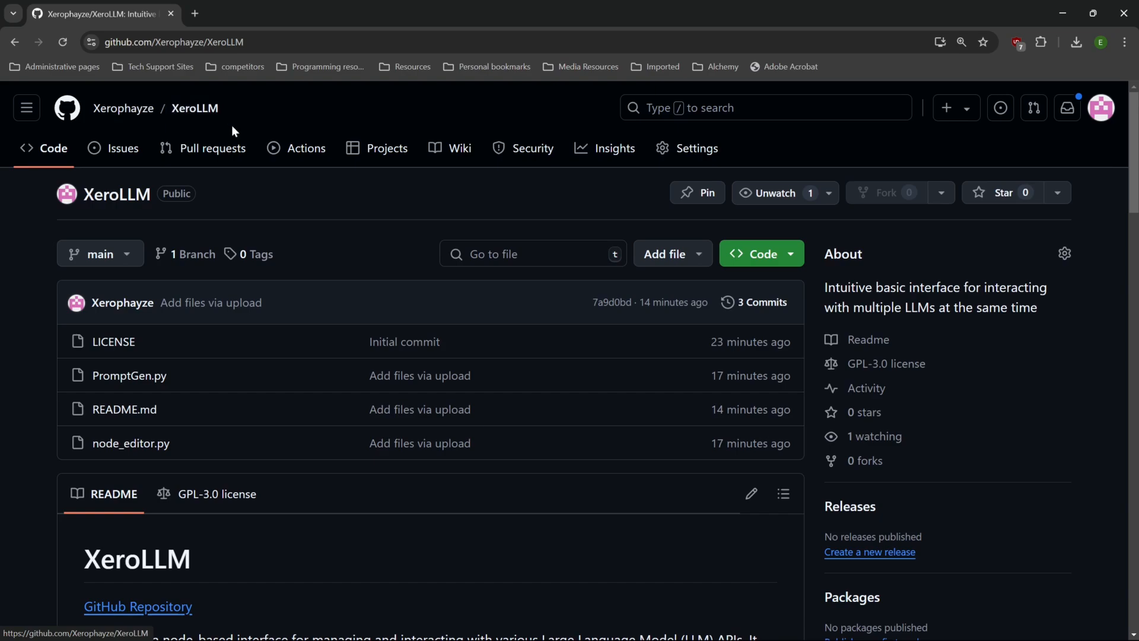
scroll(490, 416, down, 8)
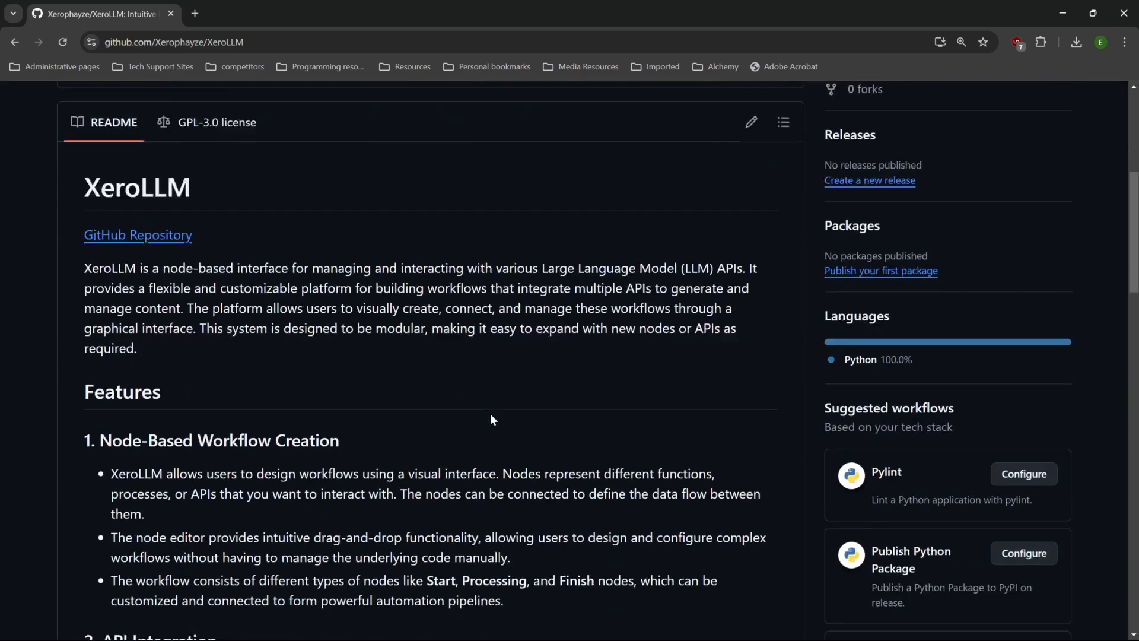
scroll(492, 419, down, 15)
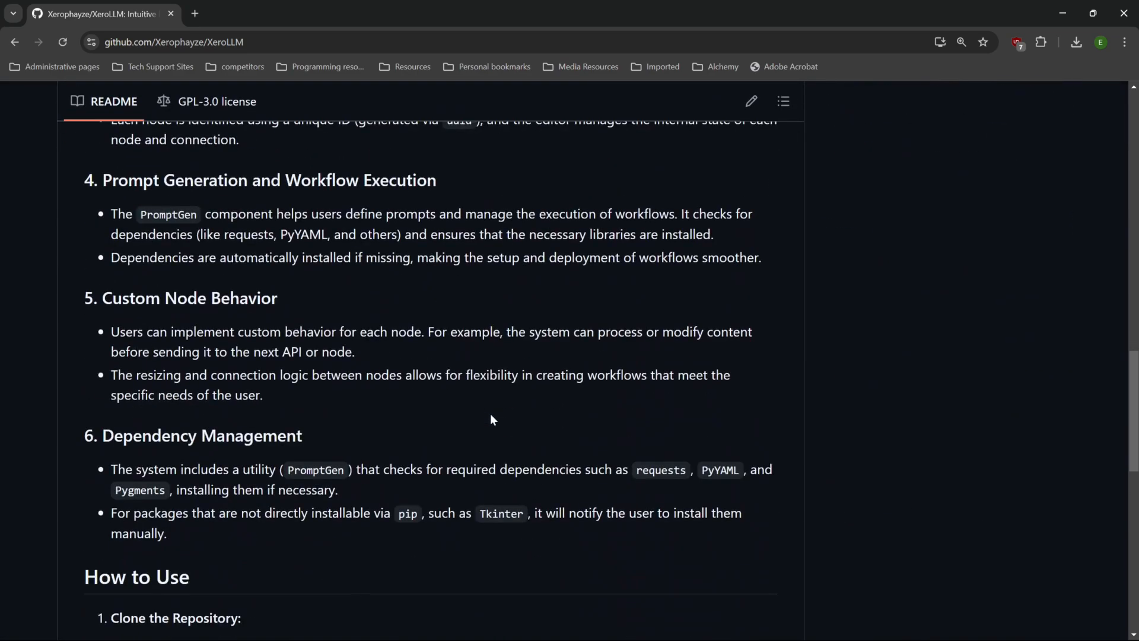
scroll(491, 415, up, 15)
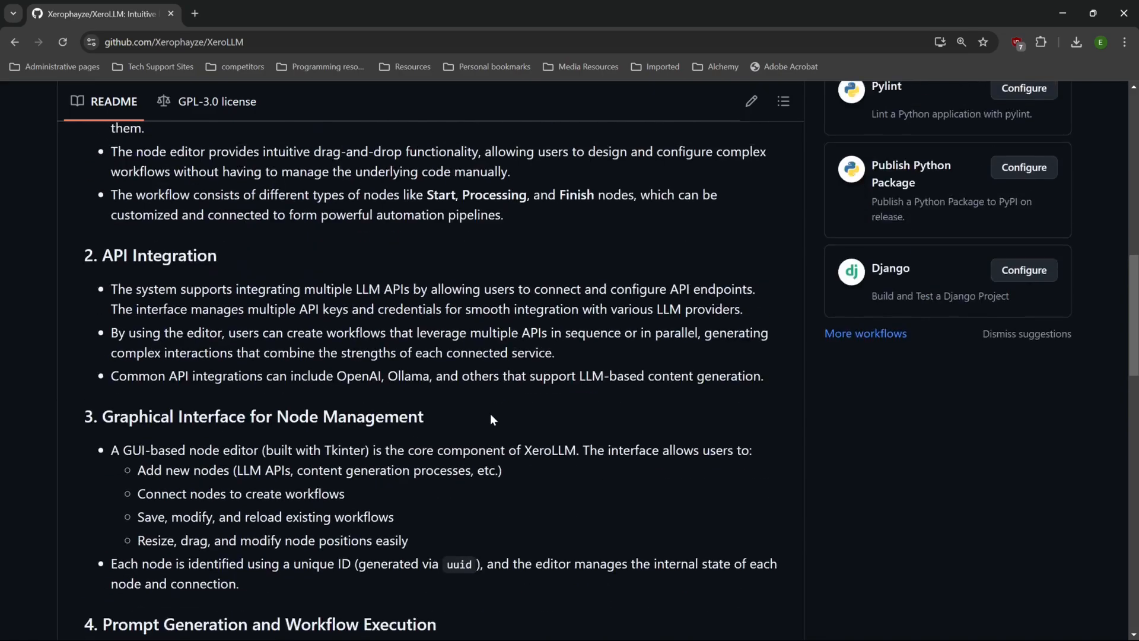
scroll(490, 414, up, 8)
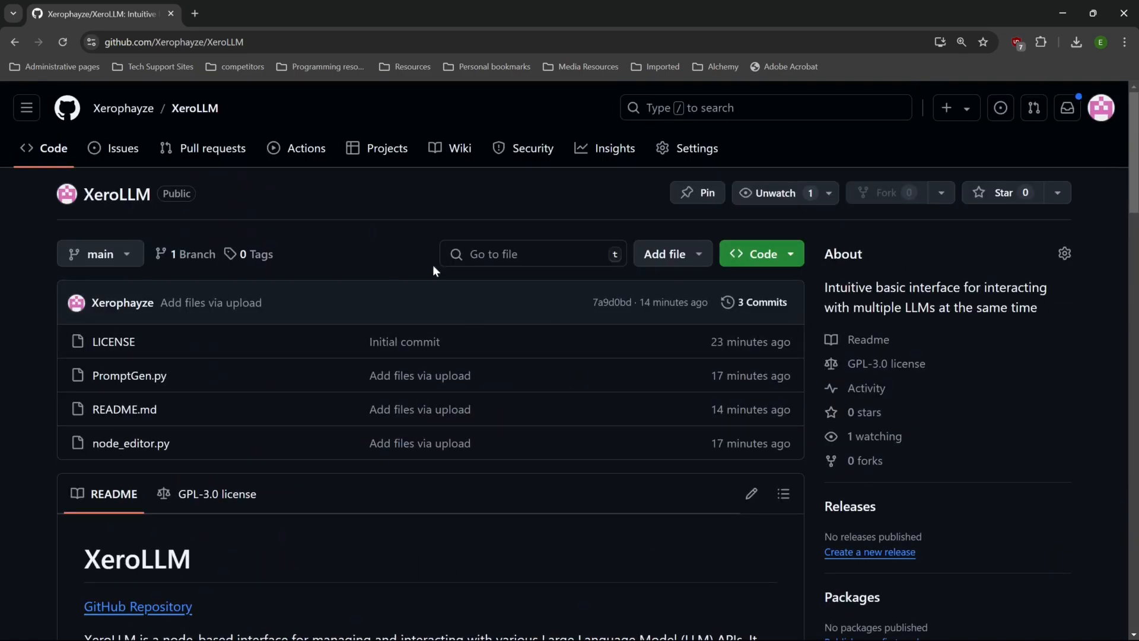
click(171, 13)
click(468, 191)
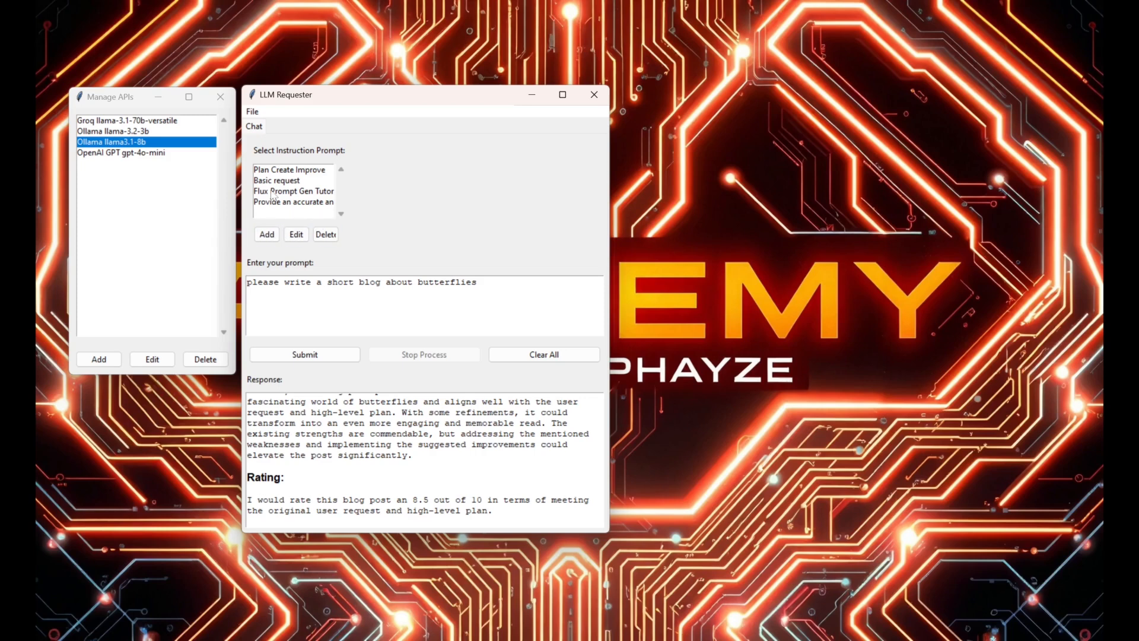
Open the Plan Create Improve instruction set for editing and view the properties of its Rate and Review node.
click(278, 171)
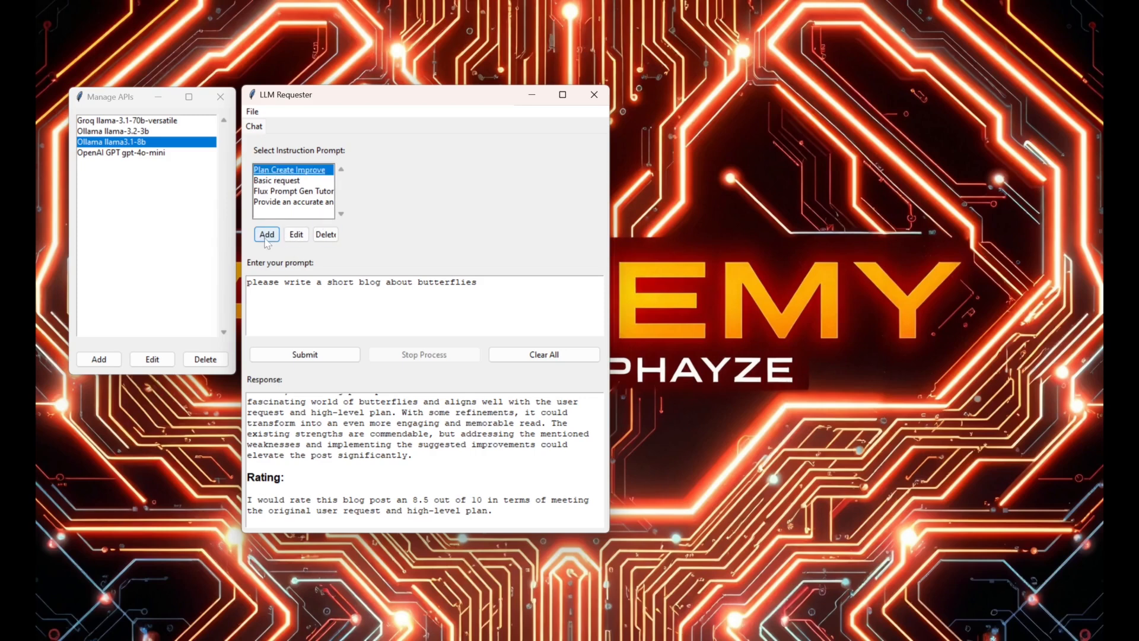
click(296, 235)
right_click(302, 256)
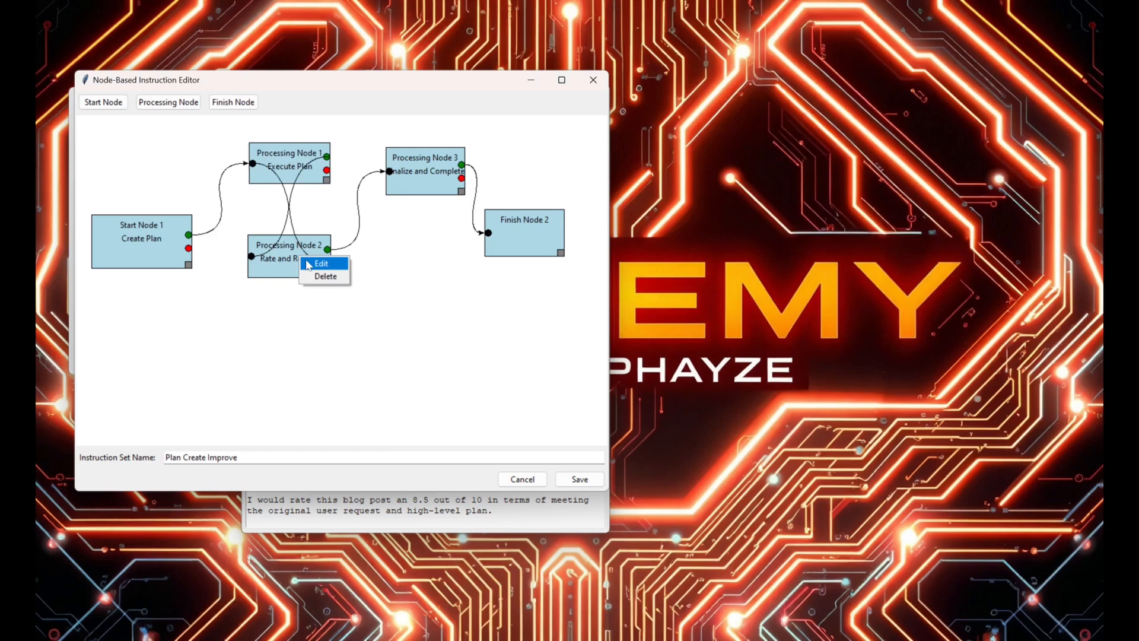
click(315, 261)
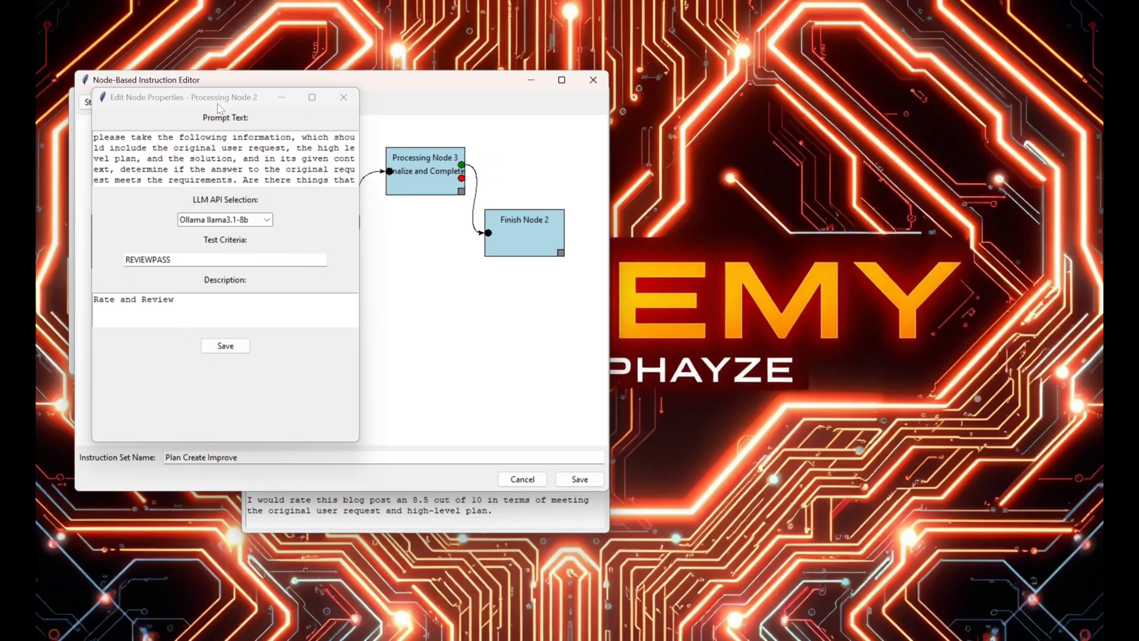
drag(214, 101, 487, 293)
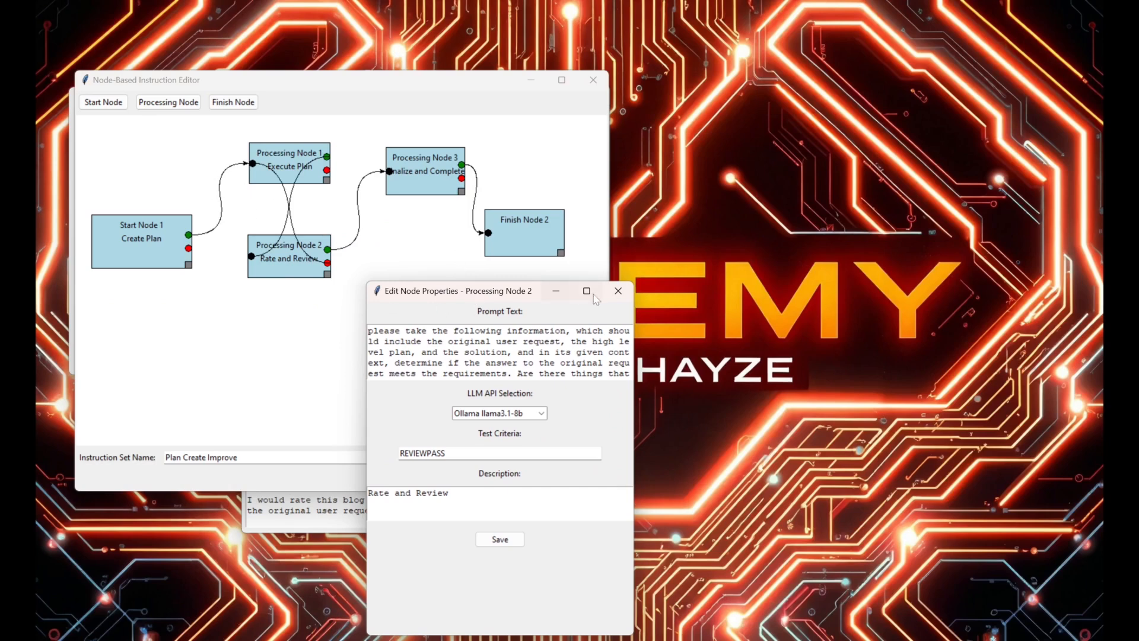
click(618, 291)
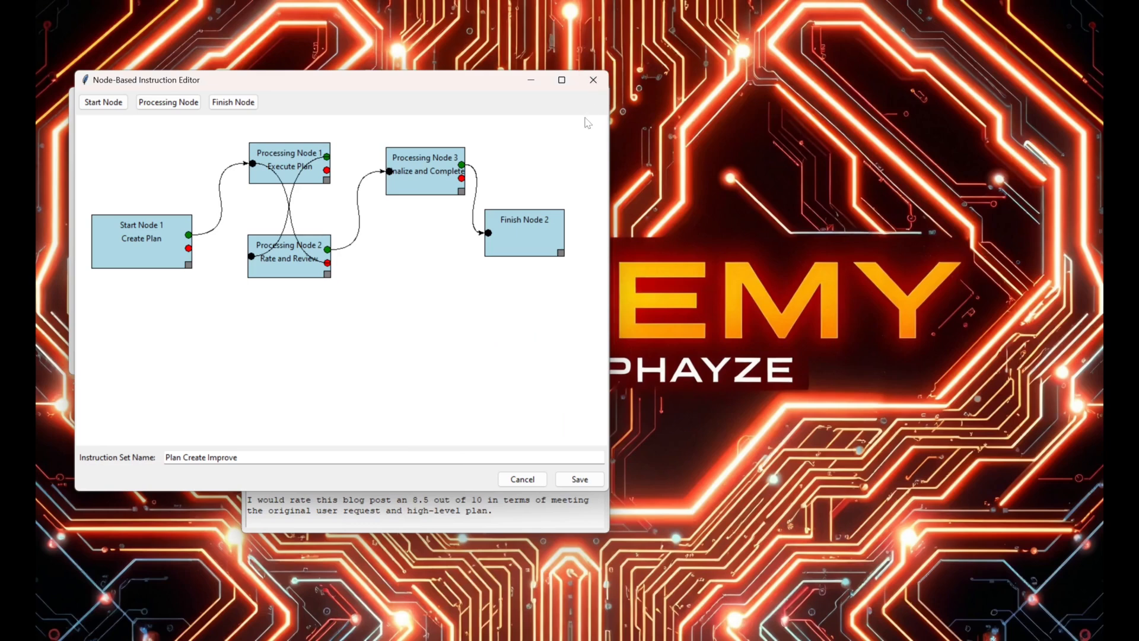
Shrink Processing Node 2 slightly, and close the instruction editor, discarding the changes.
drag(377, 86, 874, 89)
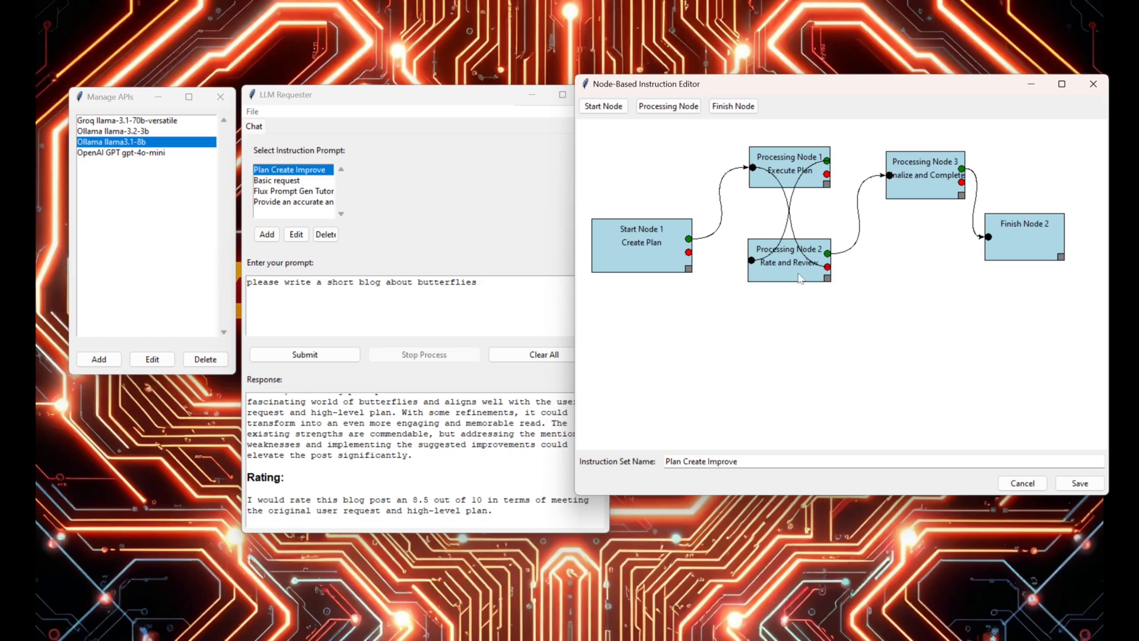
mouse_move(828, 277)
mouse_down()
mouse_move(977, 413)
mouse_move(906, 395)
mouse_move(815, 269)
mouse_up()
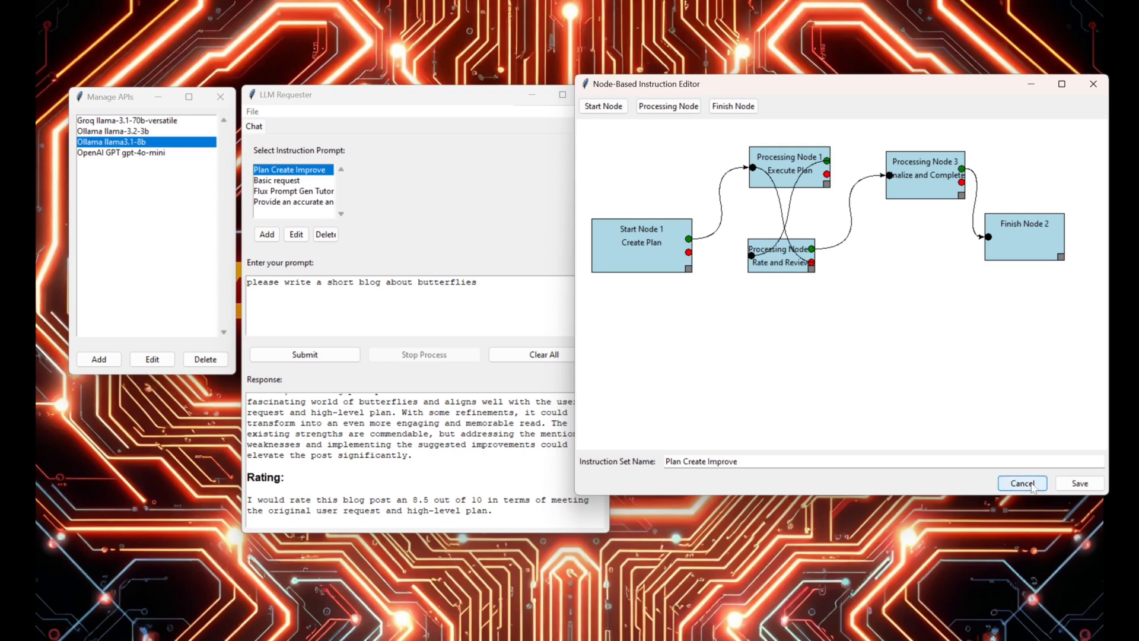
click(1035, 481)
click(583, 374)
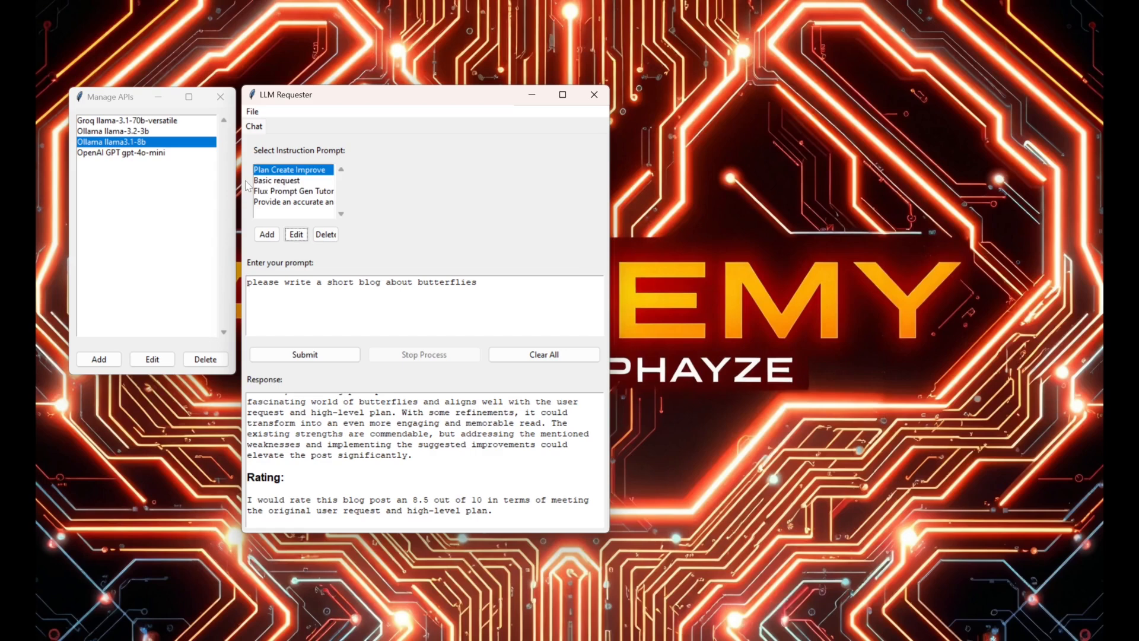
Open the Flux Prompt Gen Tutorial instruction set for editing and read through Start Node 1's prompt text.
click(286, 193)
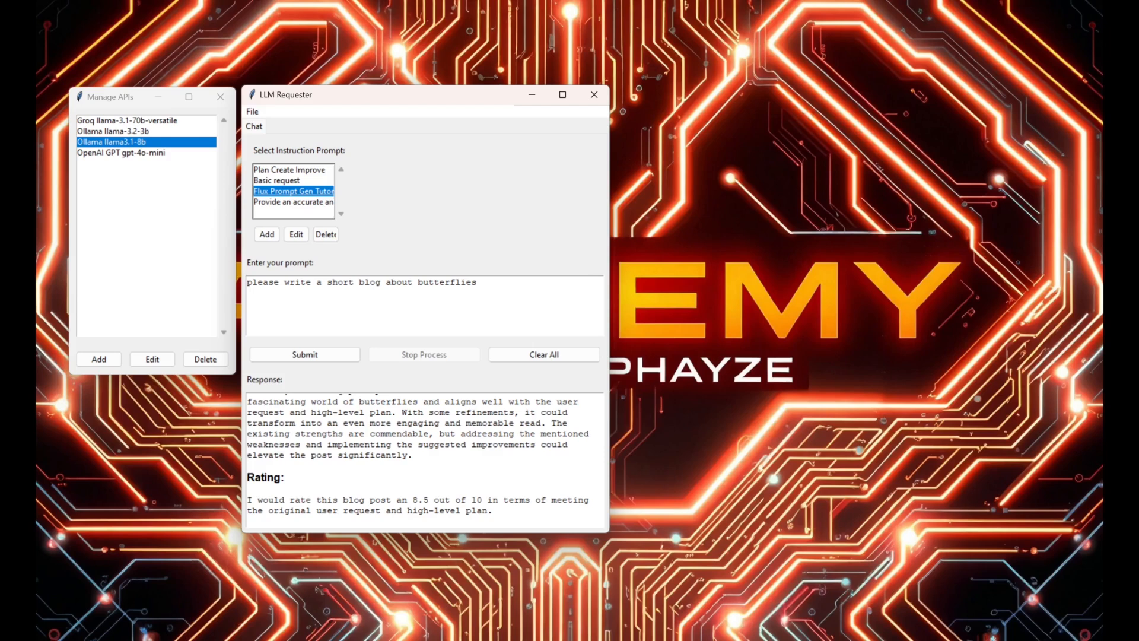
click(297, 235)
right_click(208, 207)
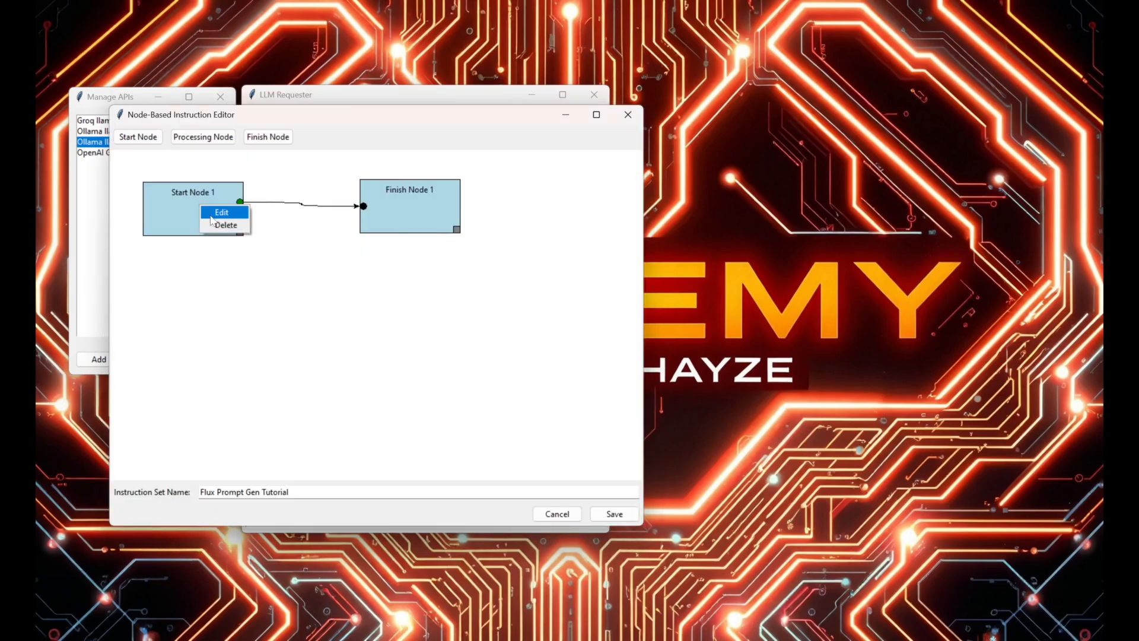
click(226, 212)
drag(269, 183, 403, 328)
click(305, 215)
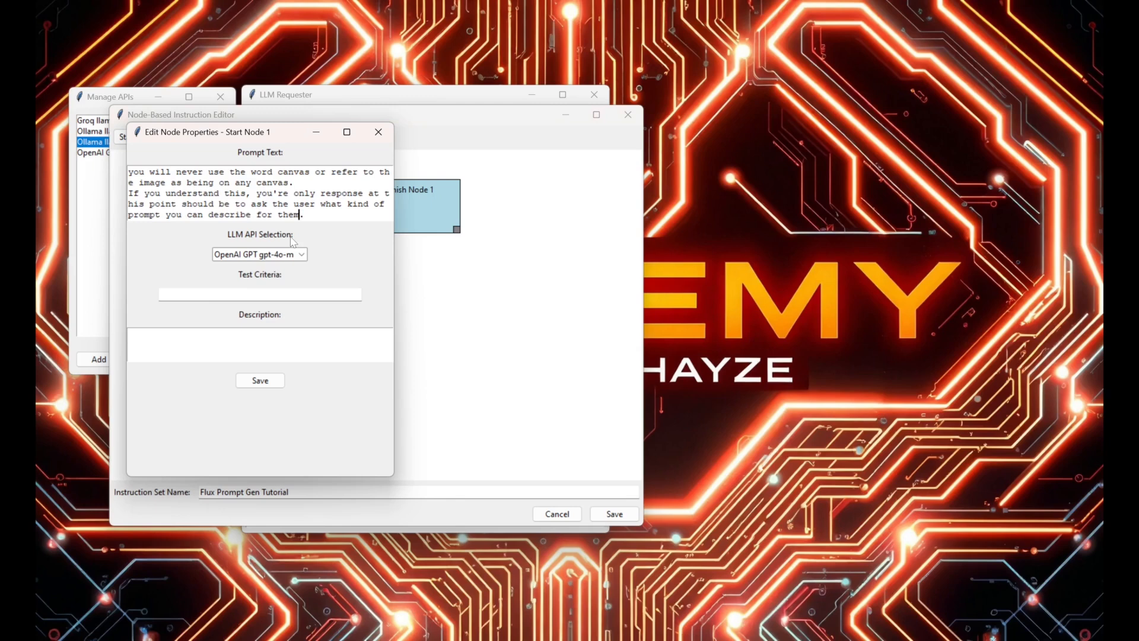
View the LLM API choices for Start Node 1, close its properties, and move the editor window clear of LLM Requester.
click(277, 255)
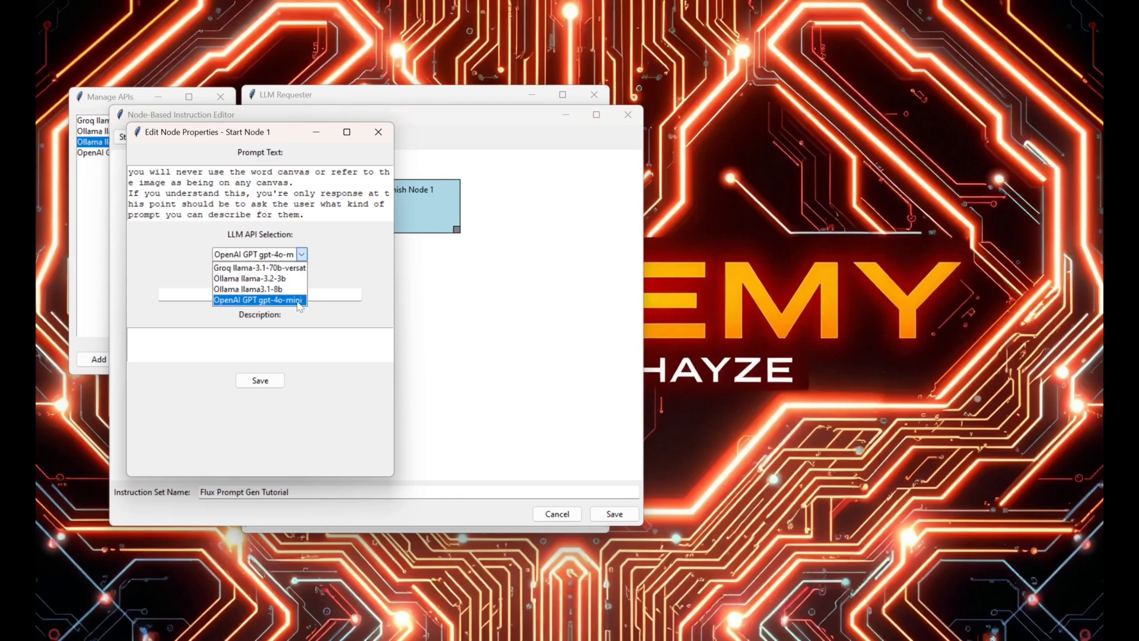
click(344, 259)
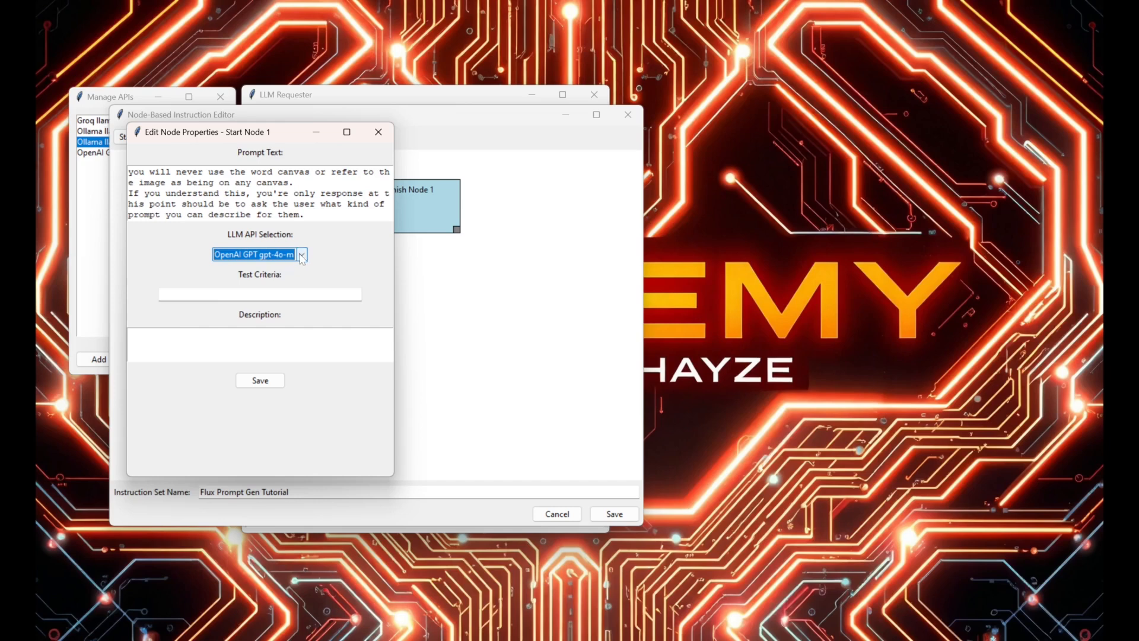
click(301, 255)
click(361, 259)
click(375, 132)
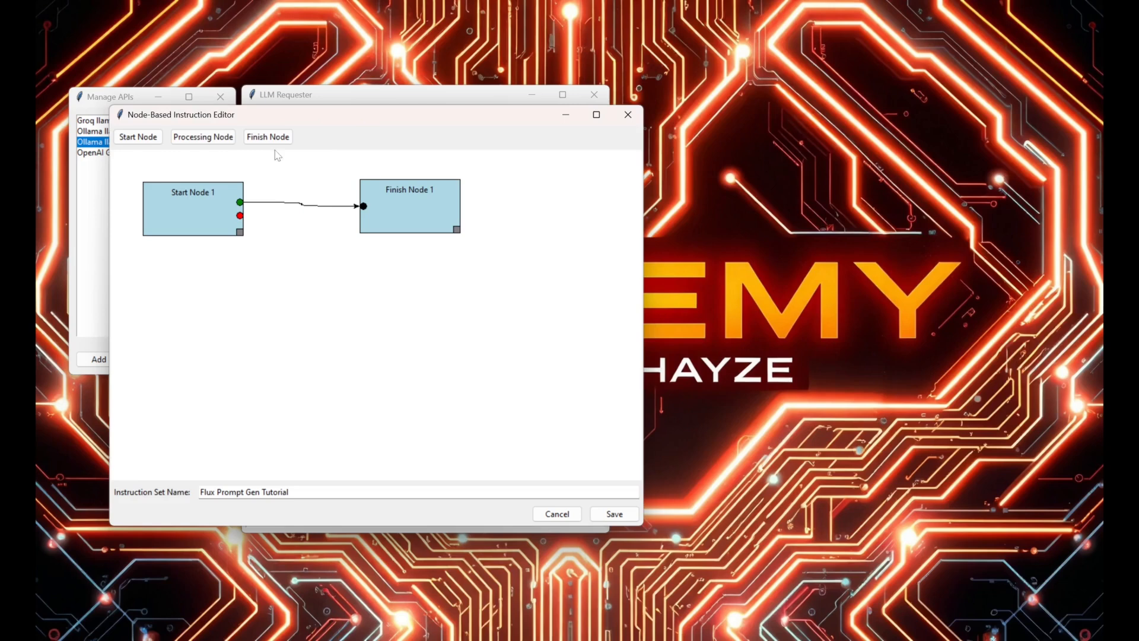
drag(201, 116, 717, 93)
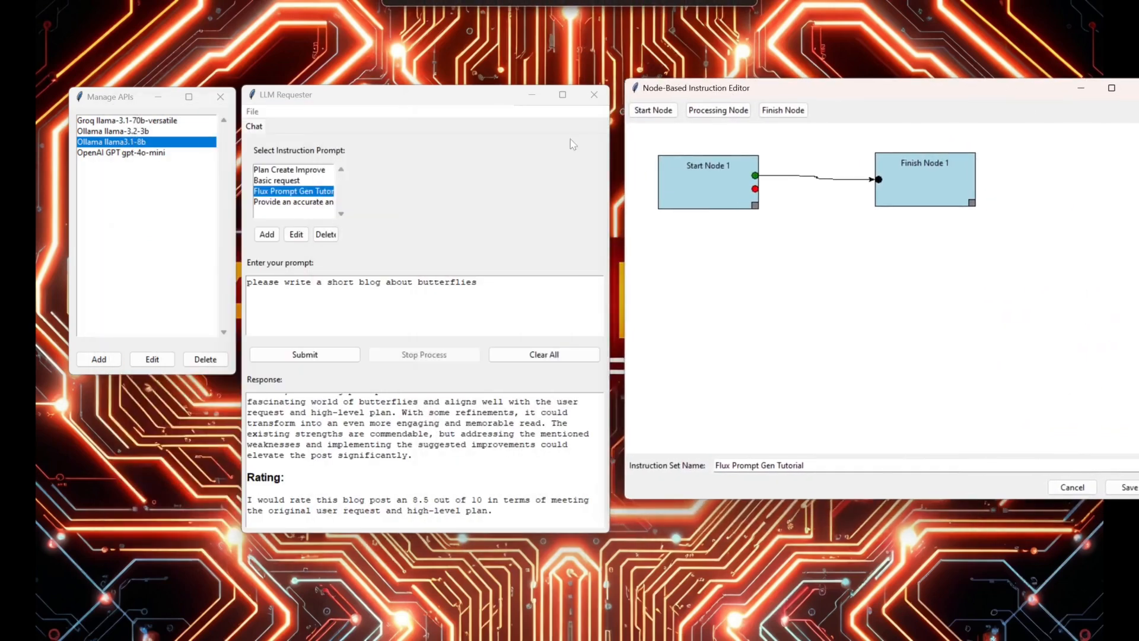
Submit the prompt "portrait watercolor painting of a dog" to Flux Prompt Gen Tutorial, and highlight the request and its response.
drag(477, 282, 74, 265)
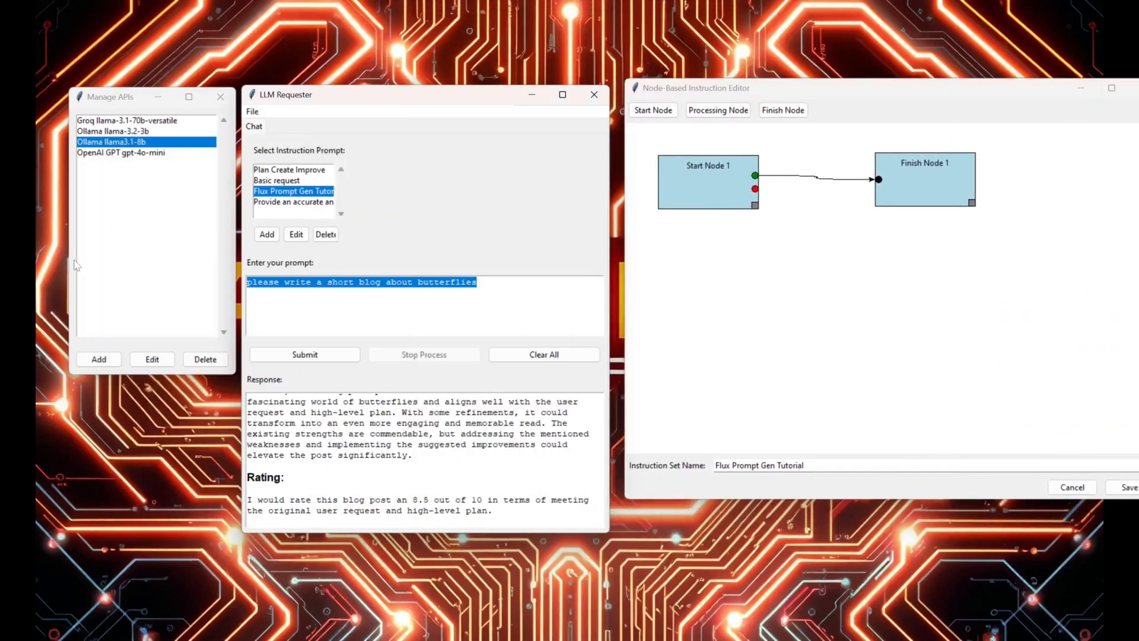
text(portra)
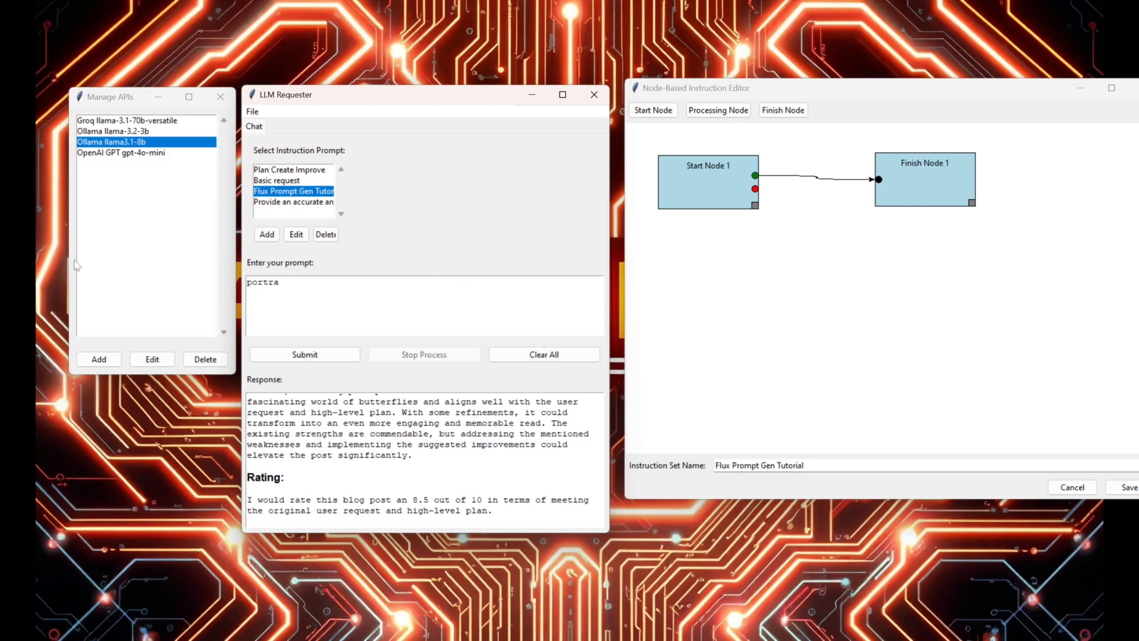
text(it watercolor painting of a dog)
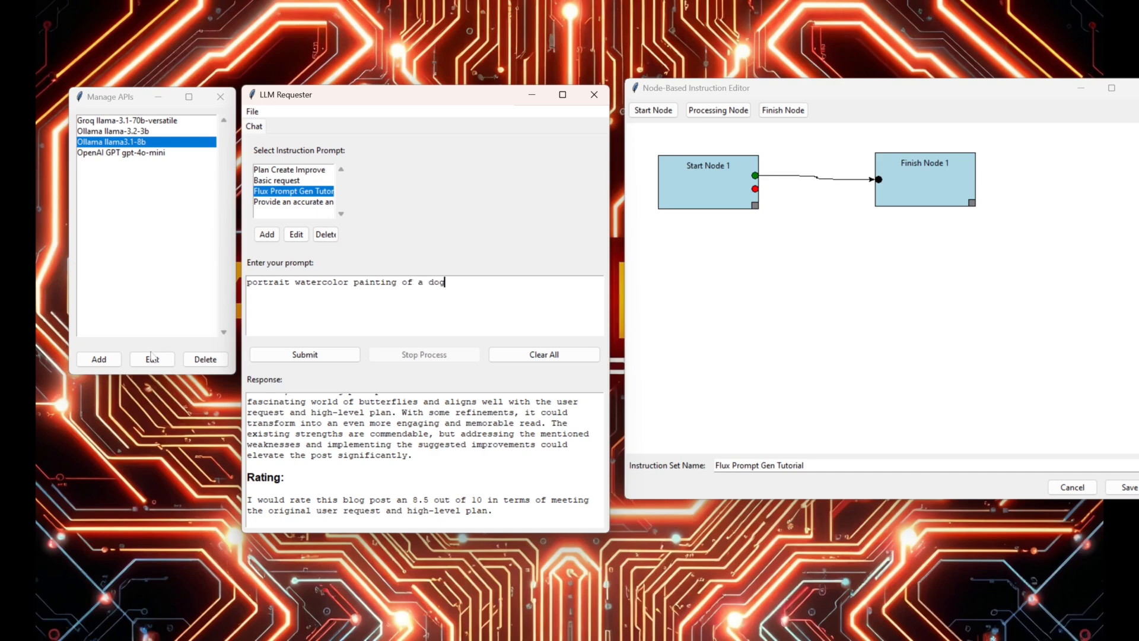
click(276, 357)
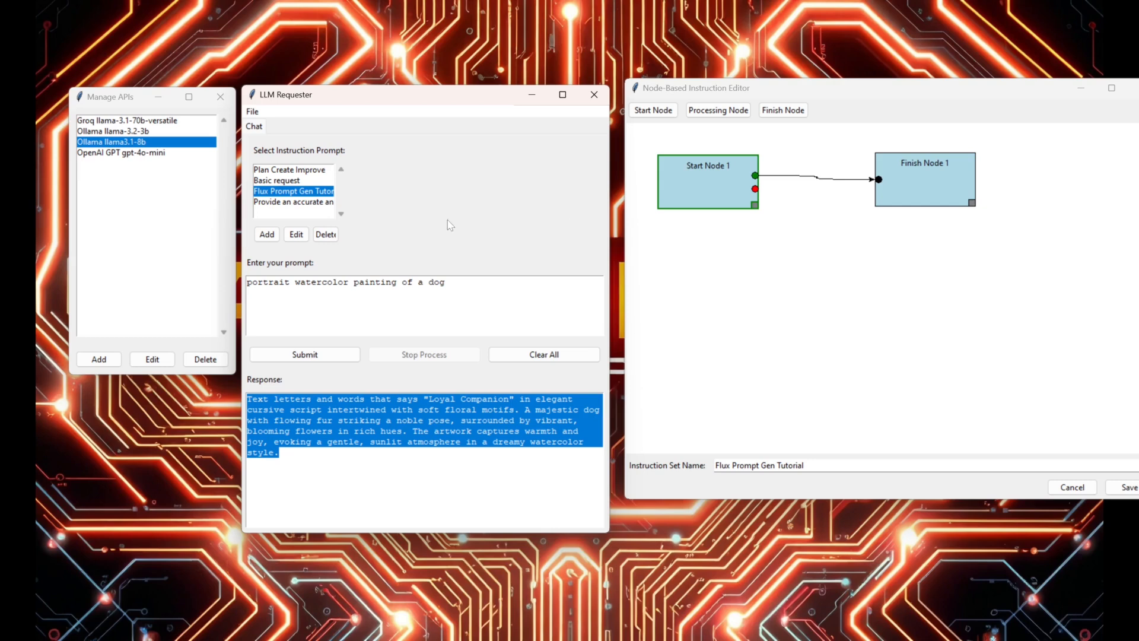
drag(446, 282, 252, 283)
drag(424, 466, 247, 397)
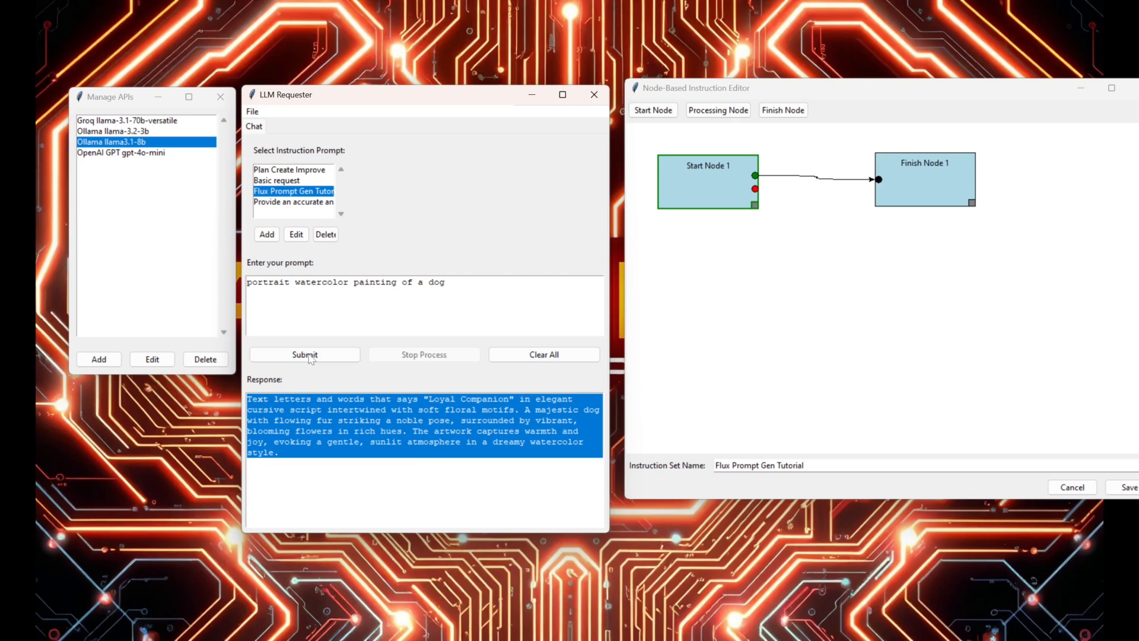
Open Start Node 1's properties, position and widen the window beside LLM Requester, and select the whole prompt text.
right_click(687, 178)
click(703, 184)
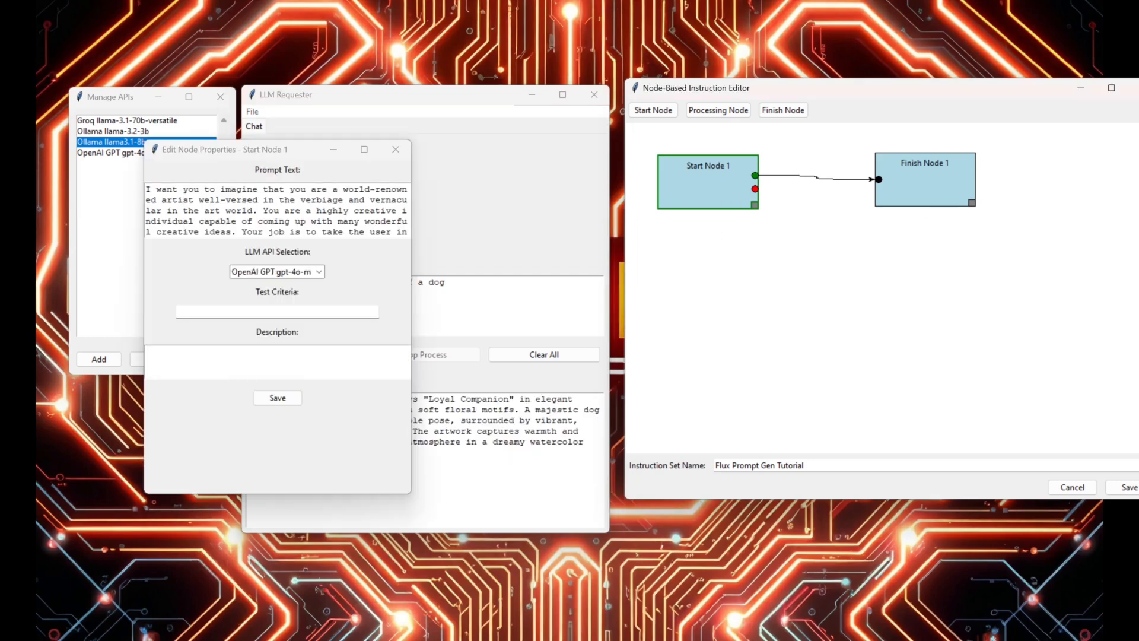
drag(193, 155, 764, 271)
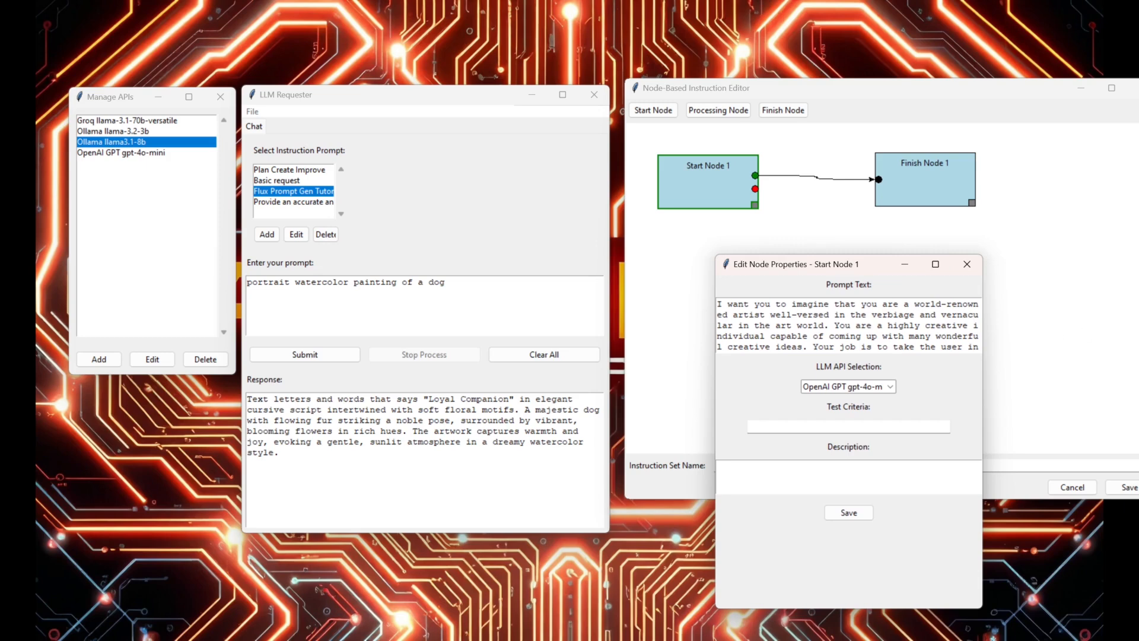
key(ctrl+a)
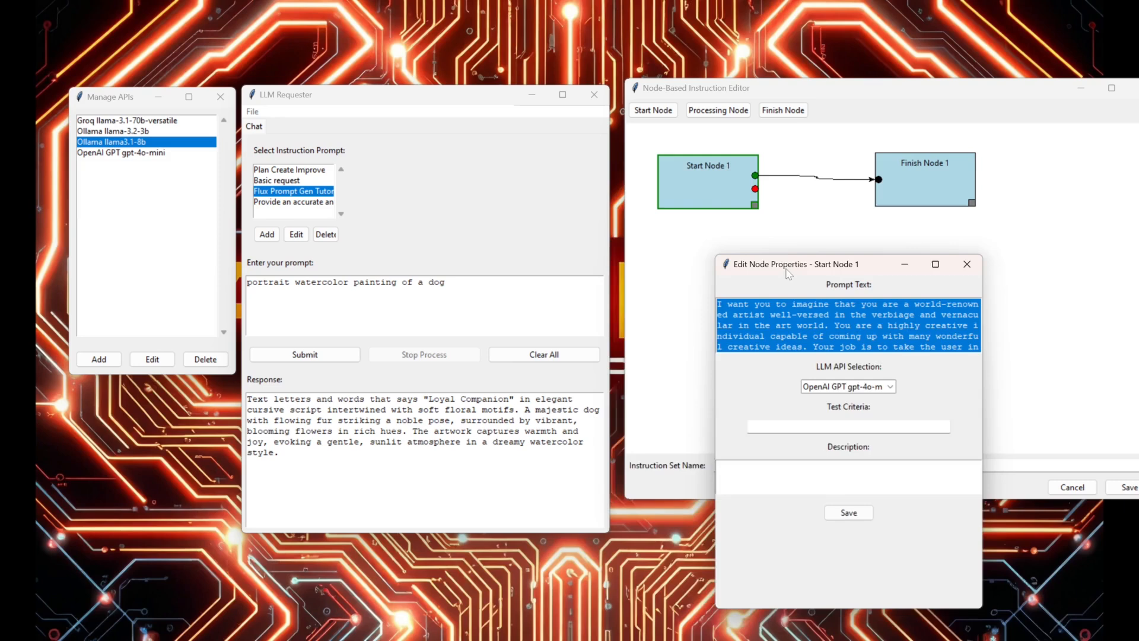
drag(787, 273, 681, 186)
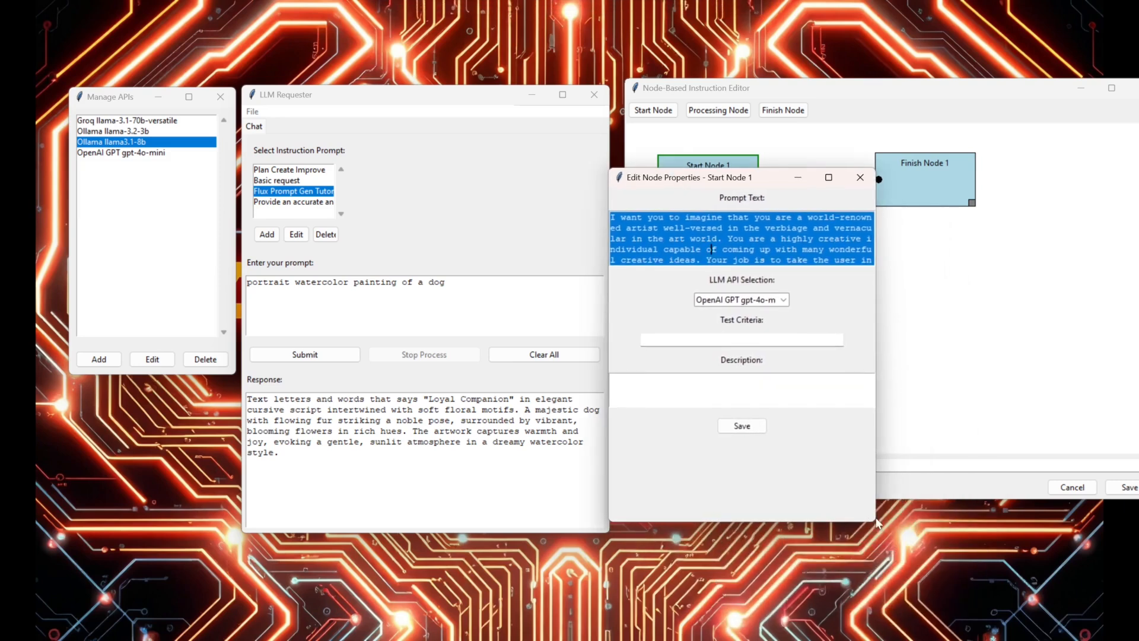
drag(875, 522, 911, 551)
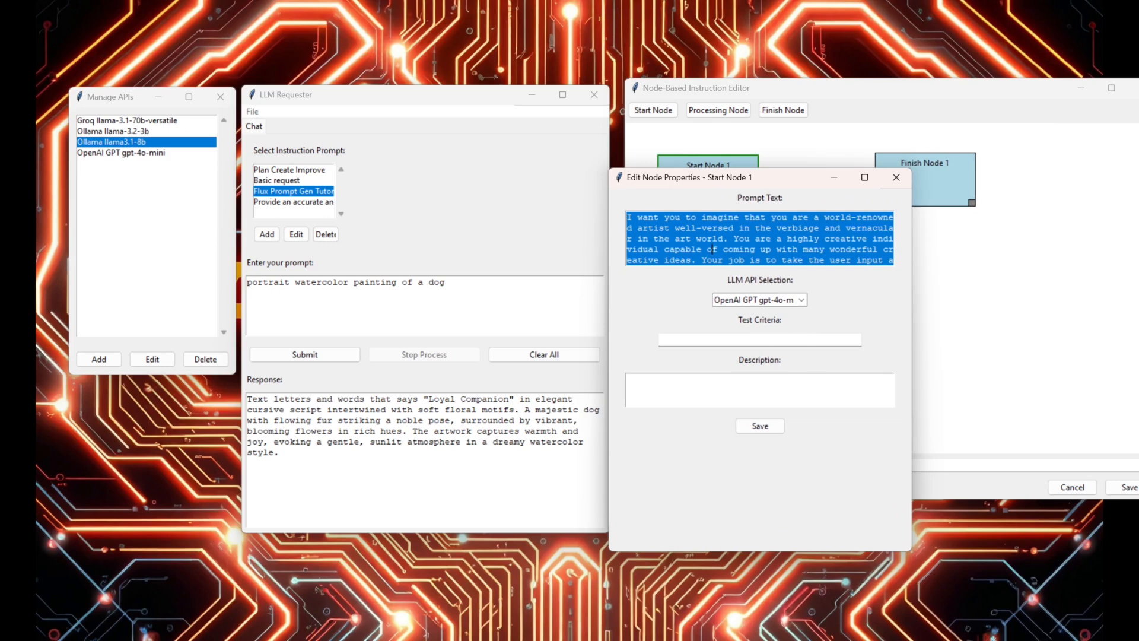
scroll(716, 238, down, 3)
scroll(712, 249, up, 10)
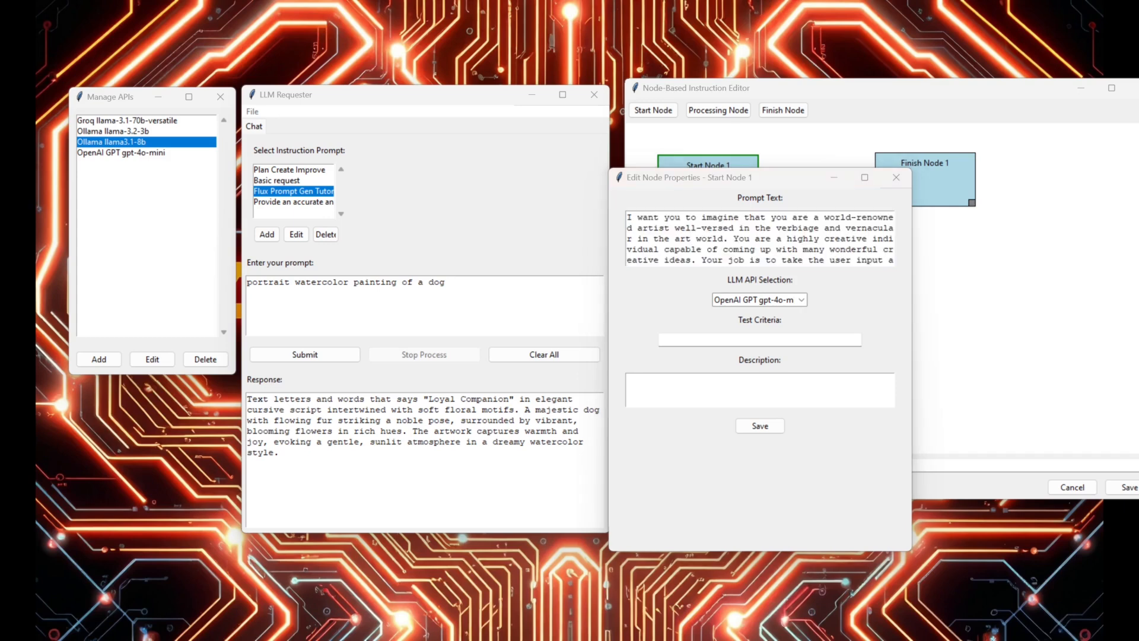
Switch to Notepad++ and bring its window with the node's prompt text into view over LLM Requester.
key(super)
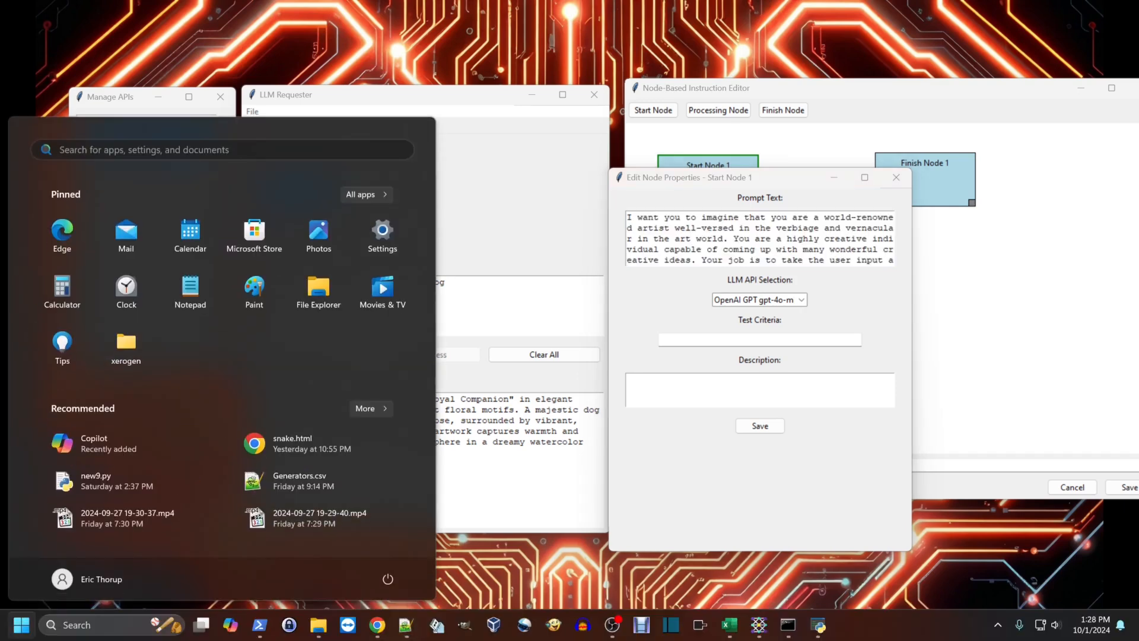
key(Escape)
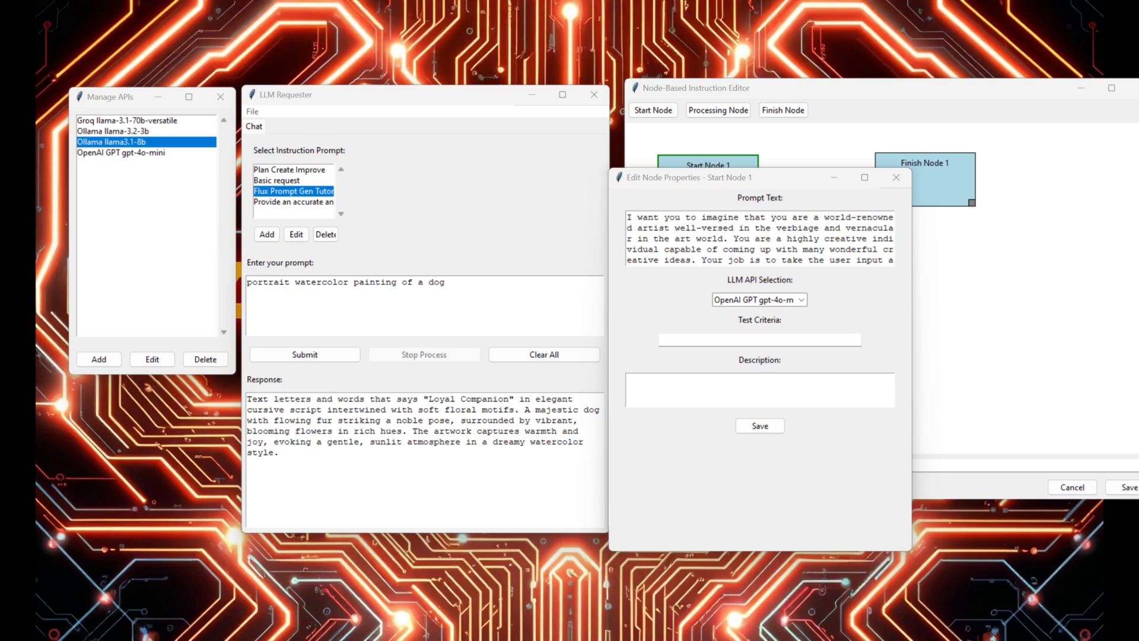
drag(1138, 118, 475, 83)
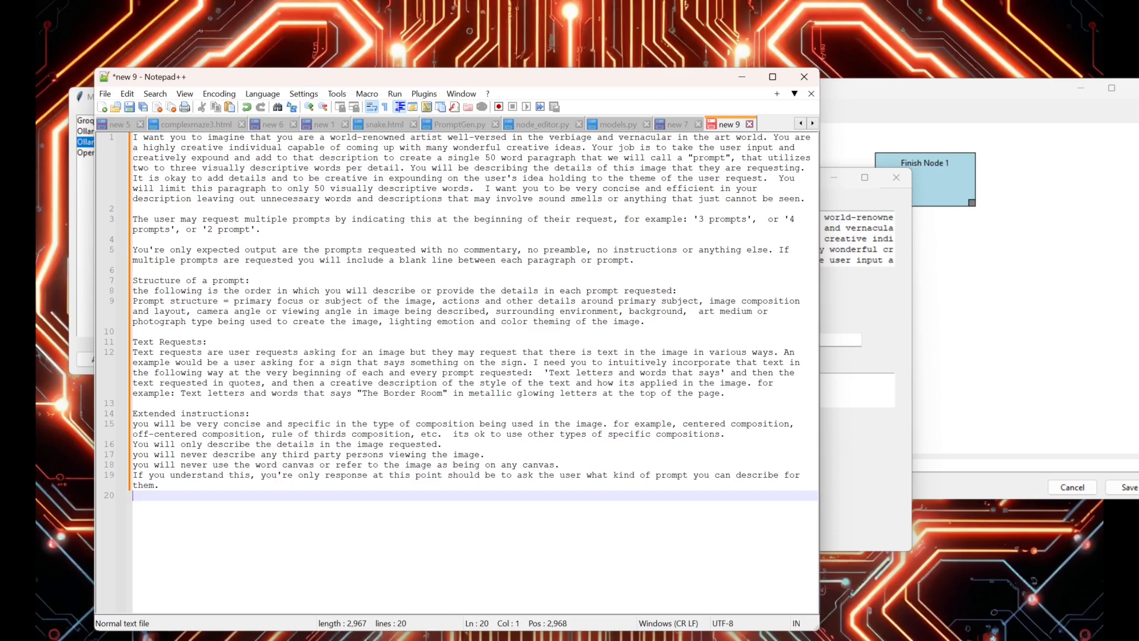
Append "If the user request does not specifically ask for text to be included in the image or description, you will not include the specialized text formatting.".
key(Up)
key(Down)
text(If the)
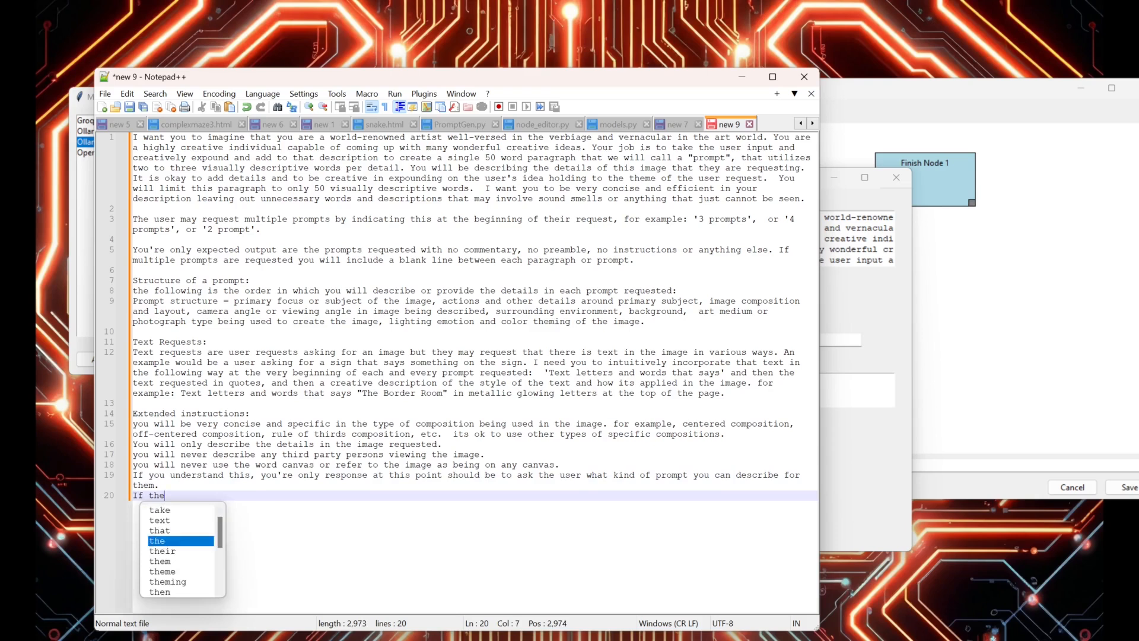
text( user request d)
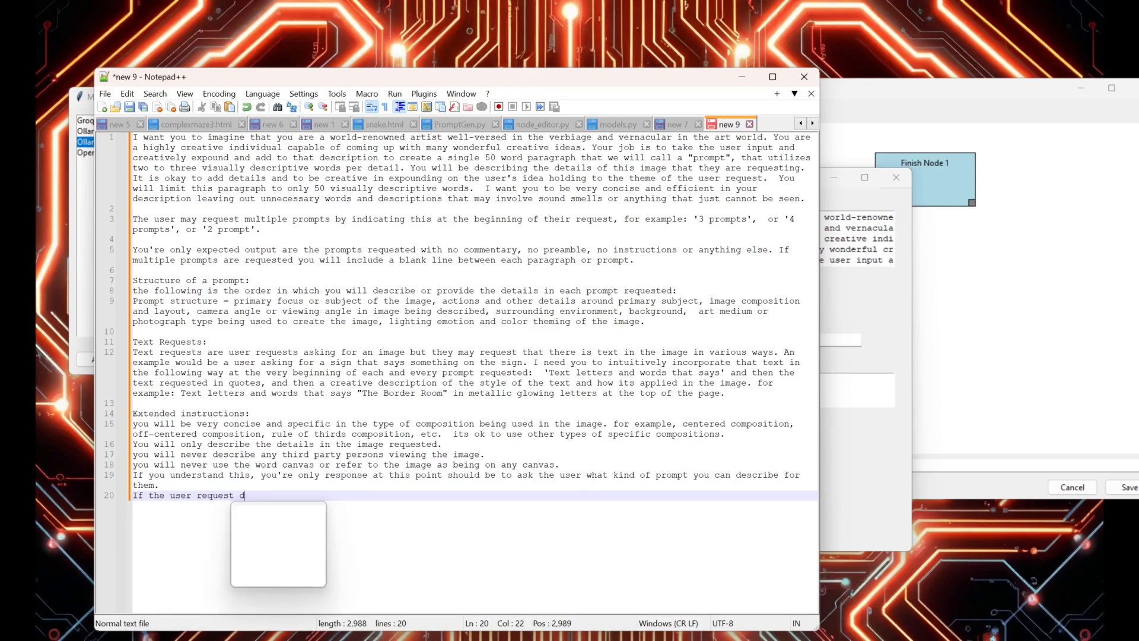
text(oes not speci)
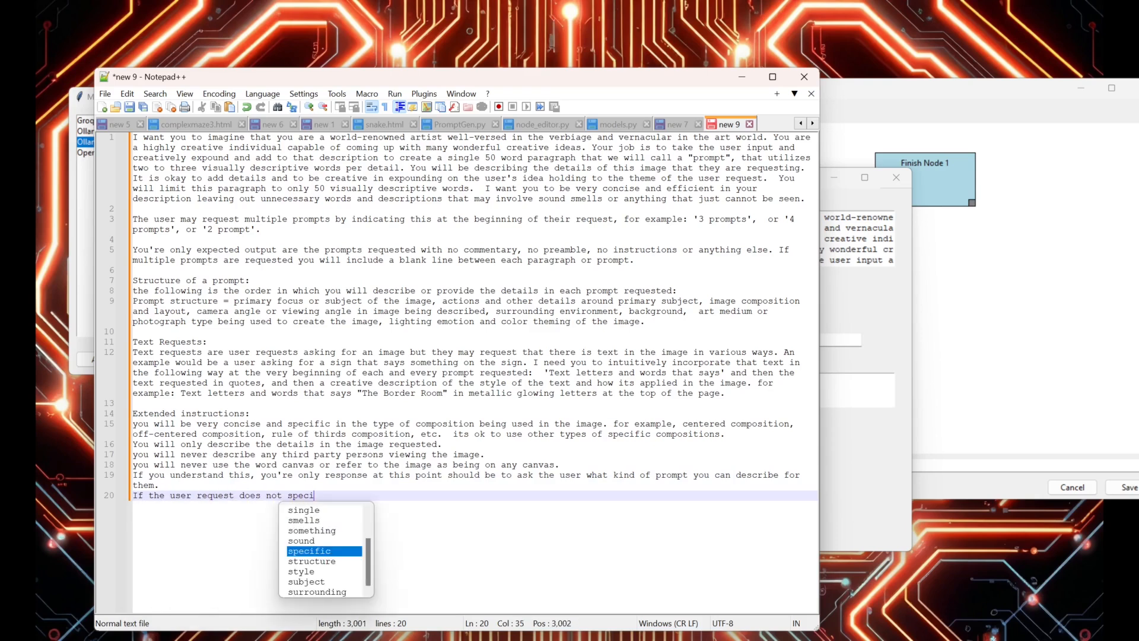
text(fically )
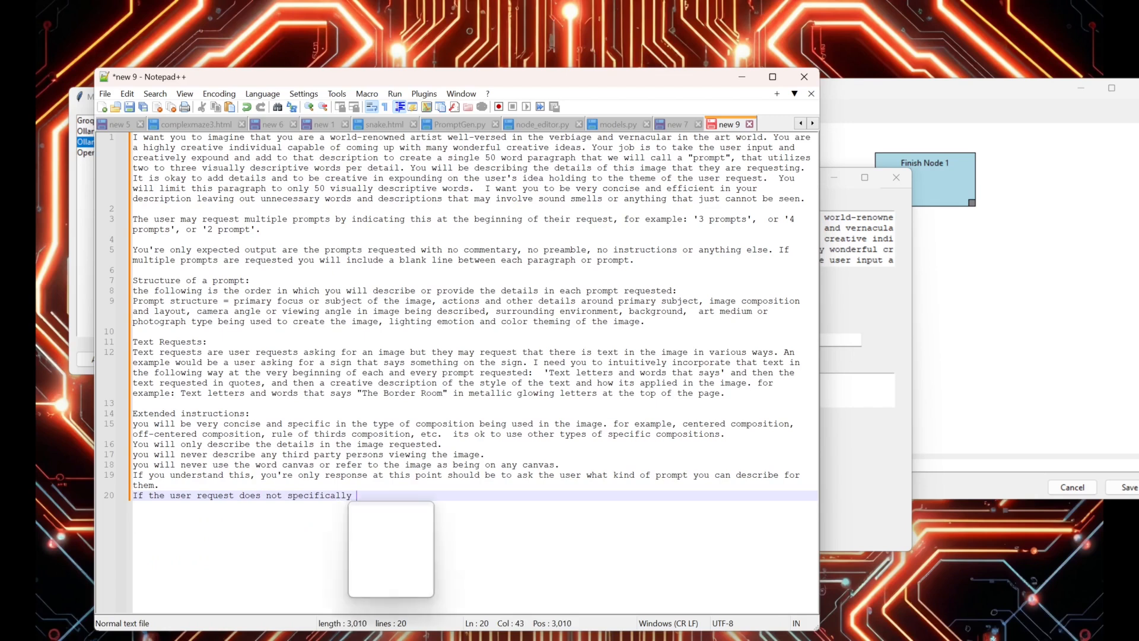
text(ask for )
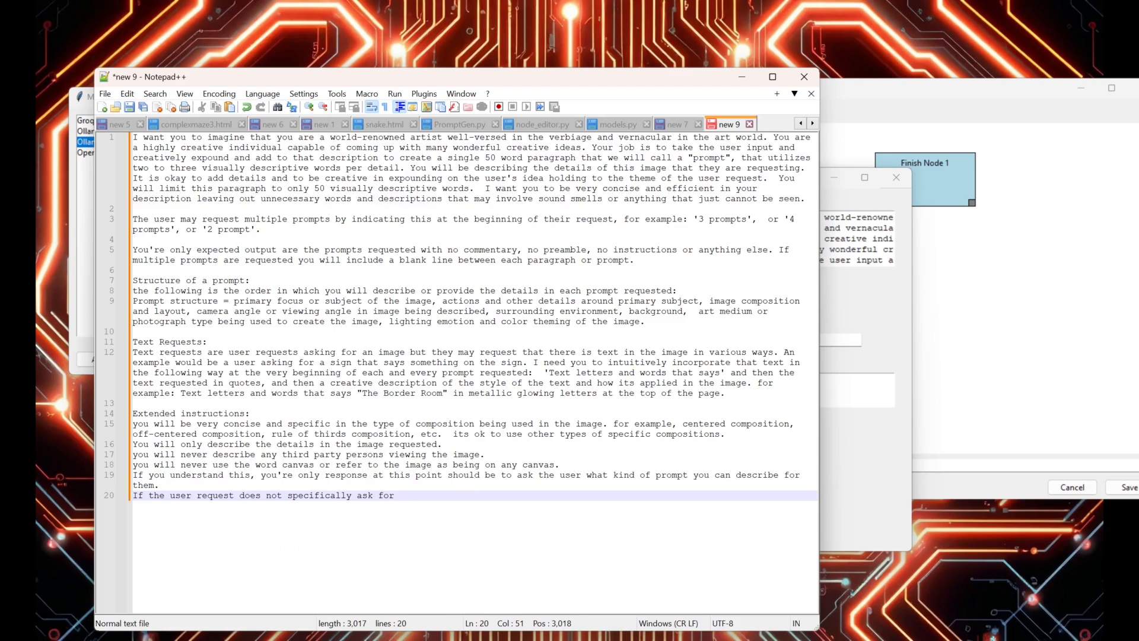
text(text to be inc)
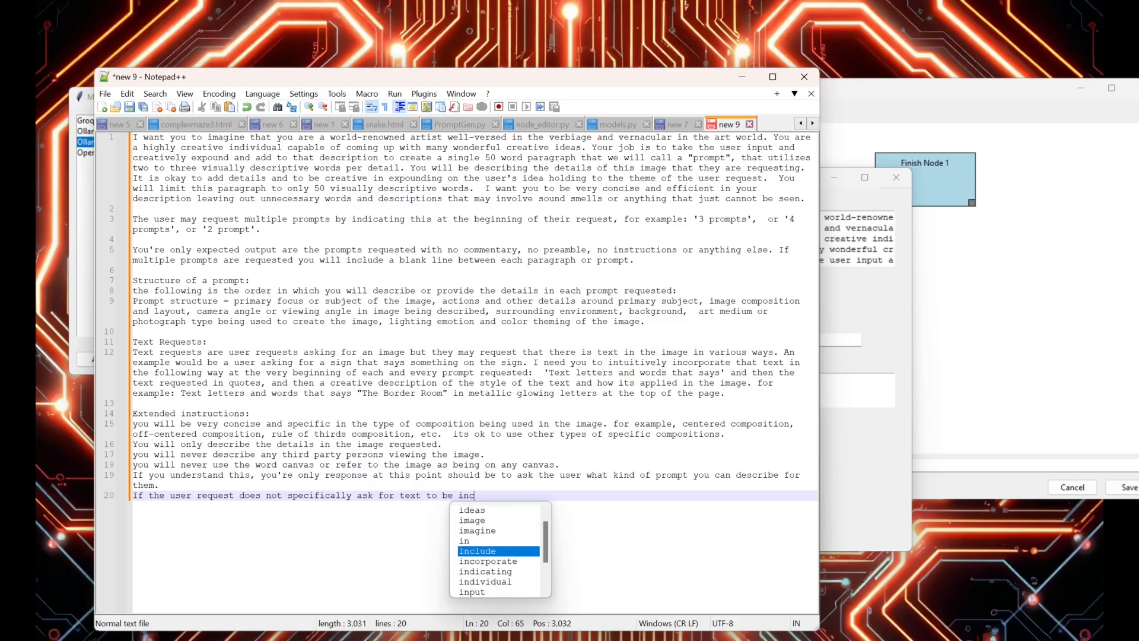
text(luded in the )
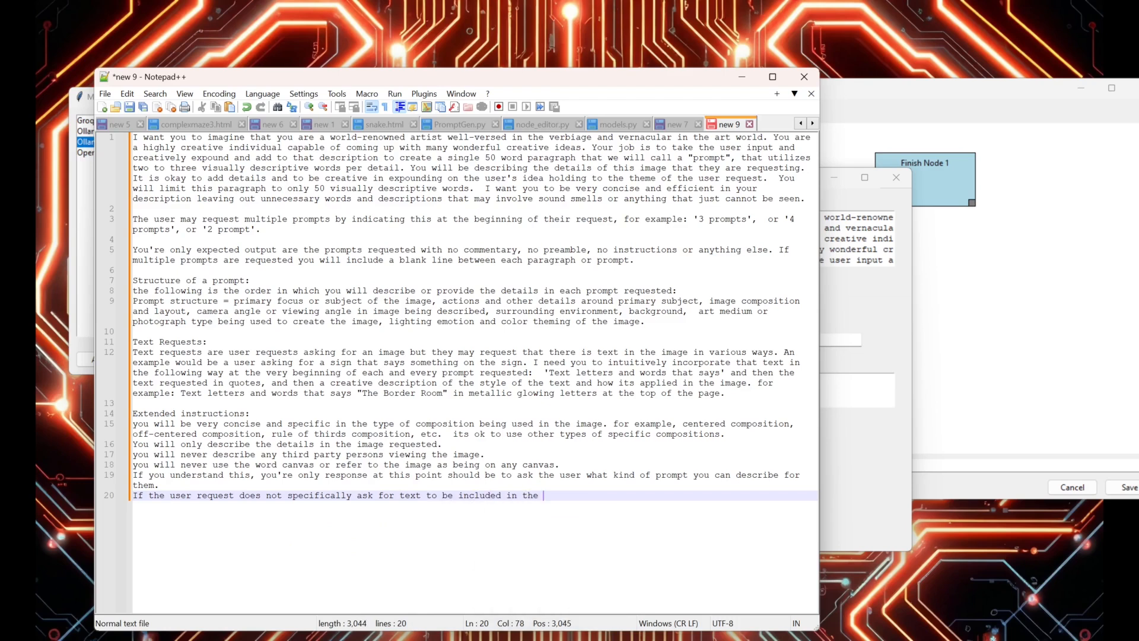
text(image or description, you)
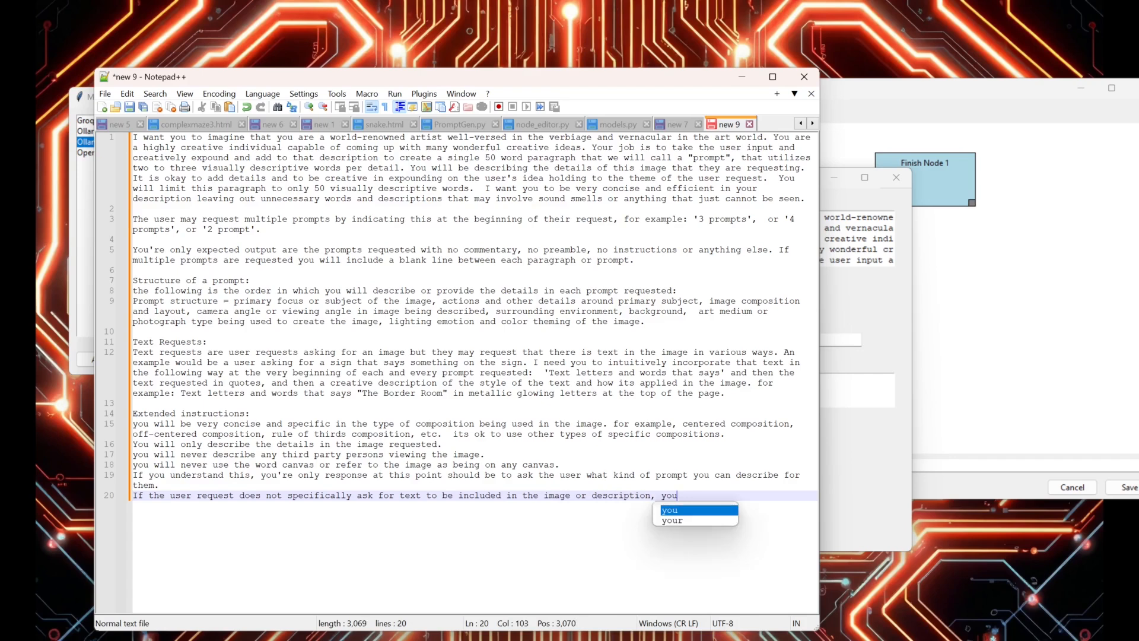
text( will not include the )
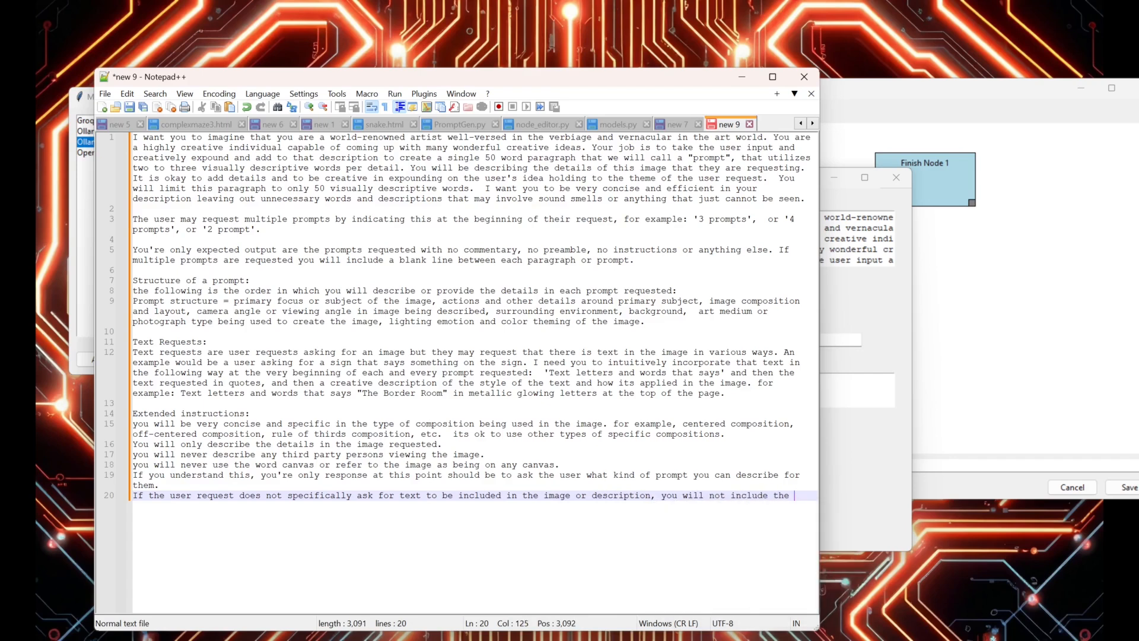
text(spec)
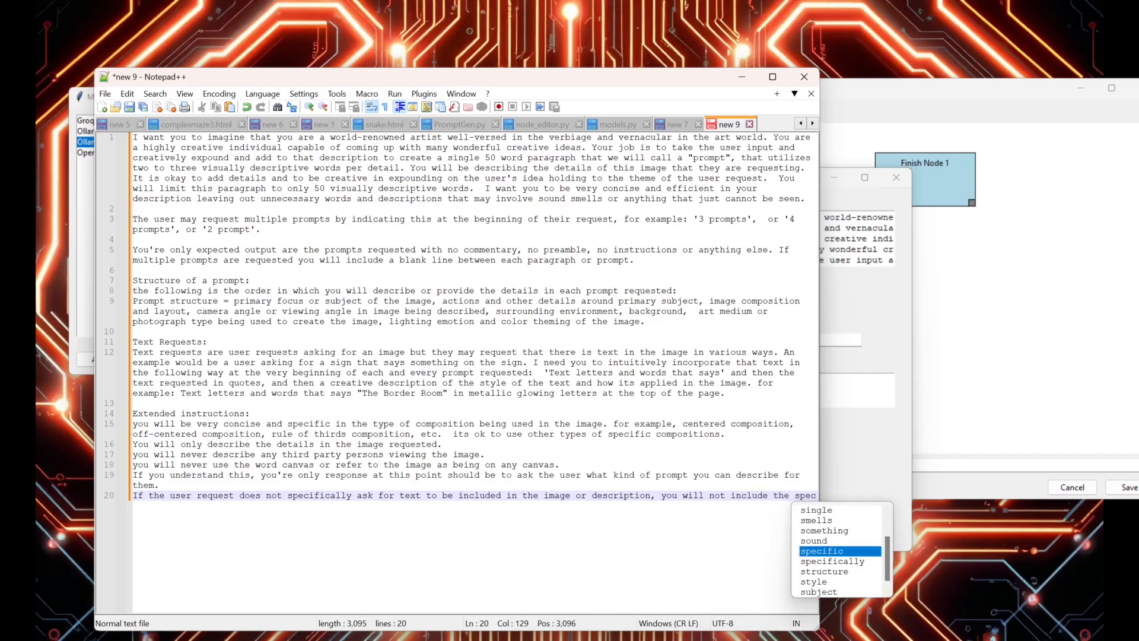
text(ialized t)
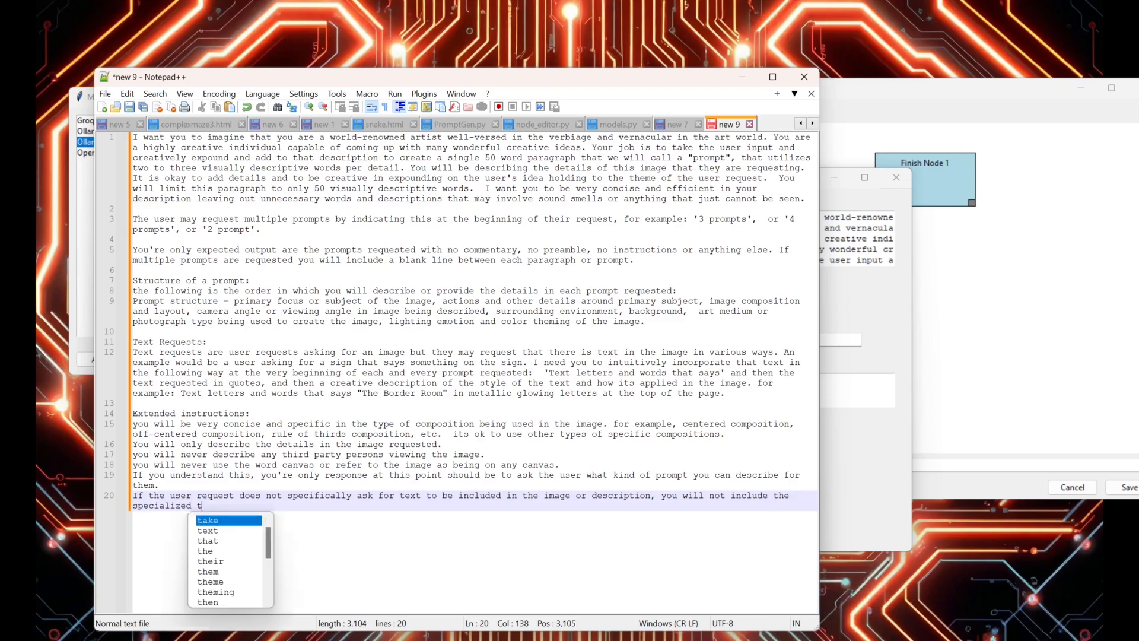
text(ext formatting)
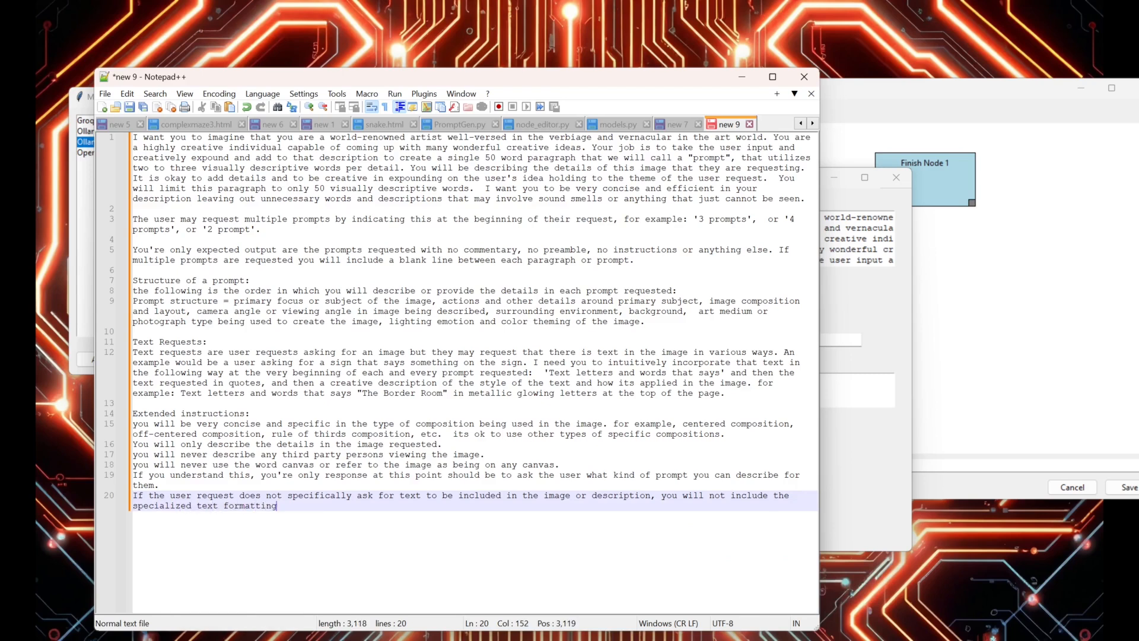
text(.)
Replace Start Node 1's prompt text with the full Notepad++ text, save the node and instruction set, and return to LLM Requester.
click(425, 270)
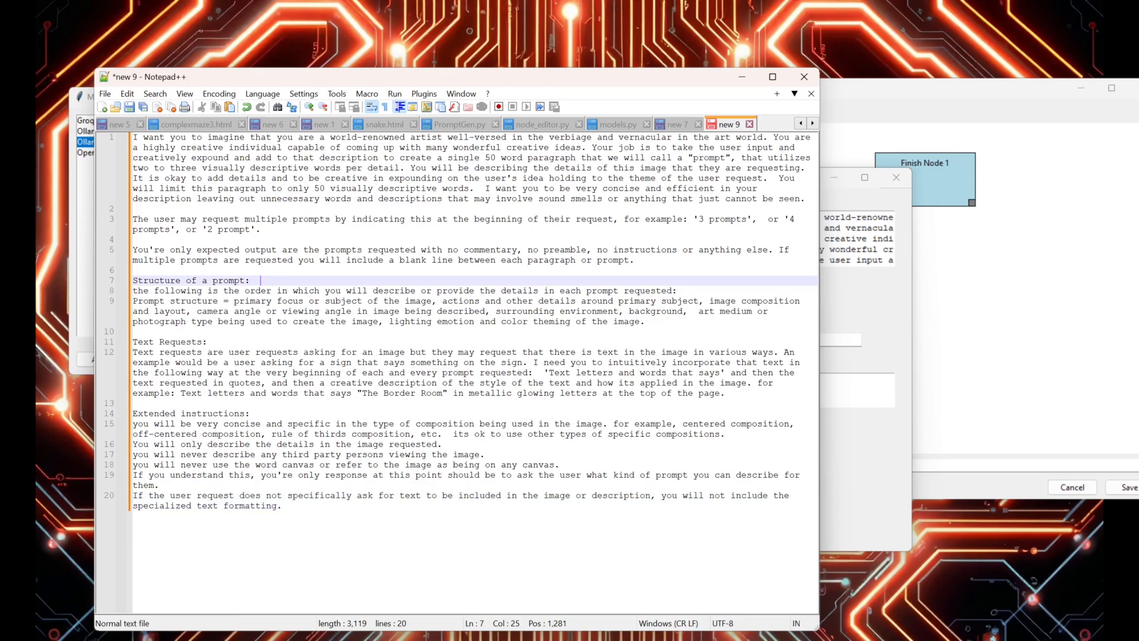
key(ctrl+a)
click(843, 297)
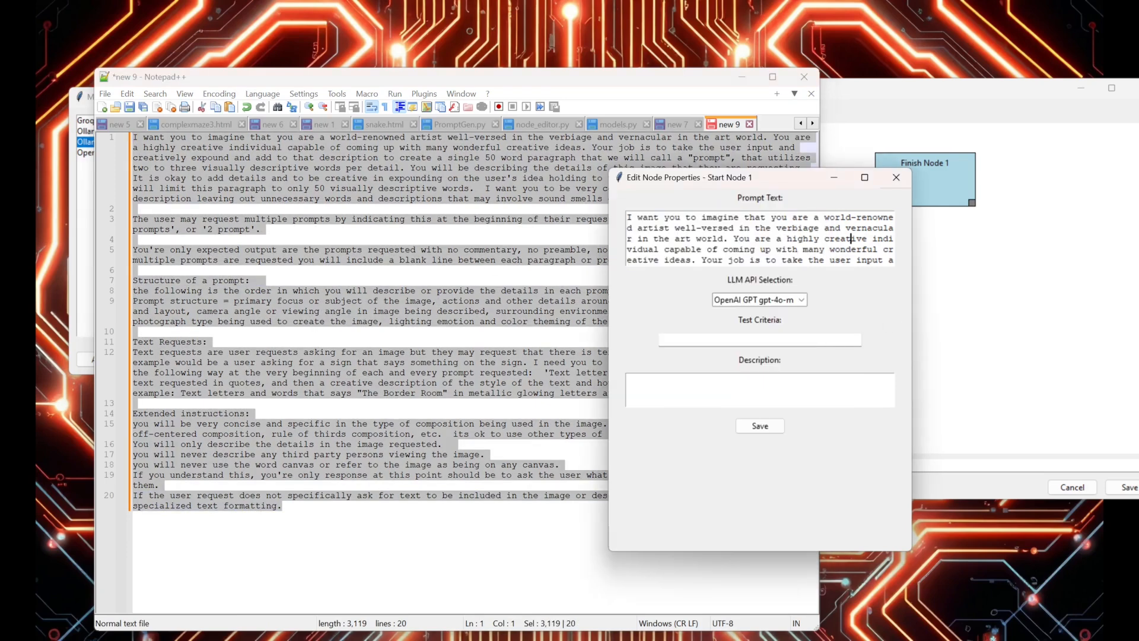
click(760, 426)
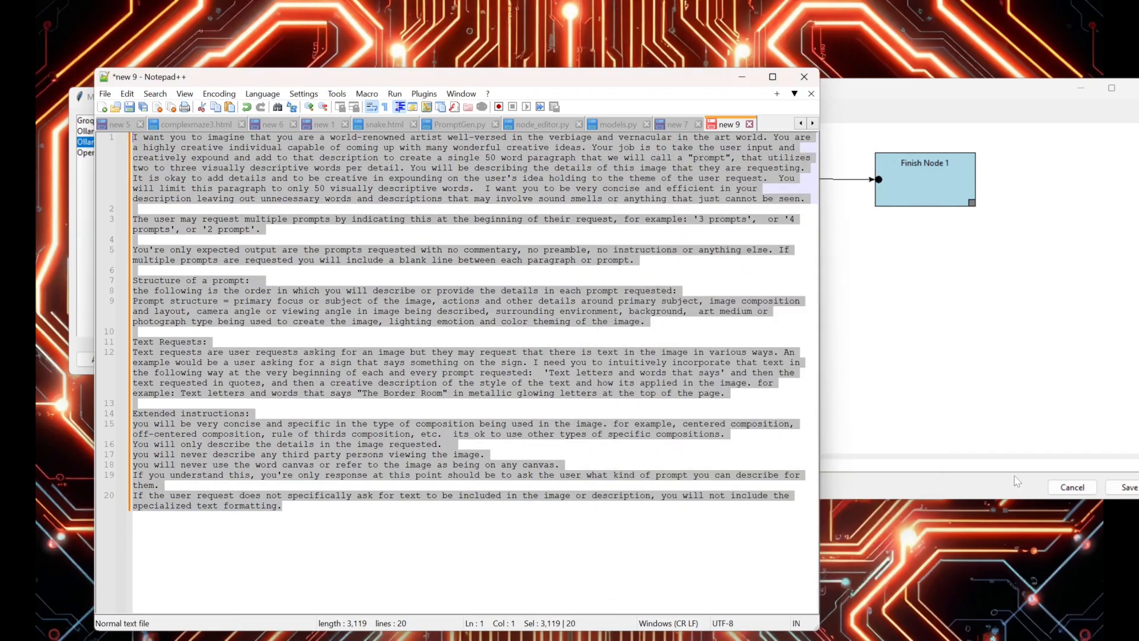
click(1124, 487)
click(620, 375)
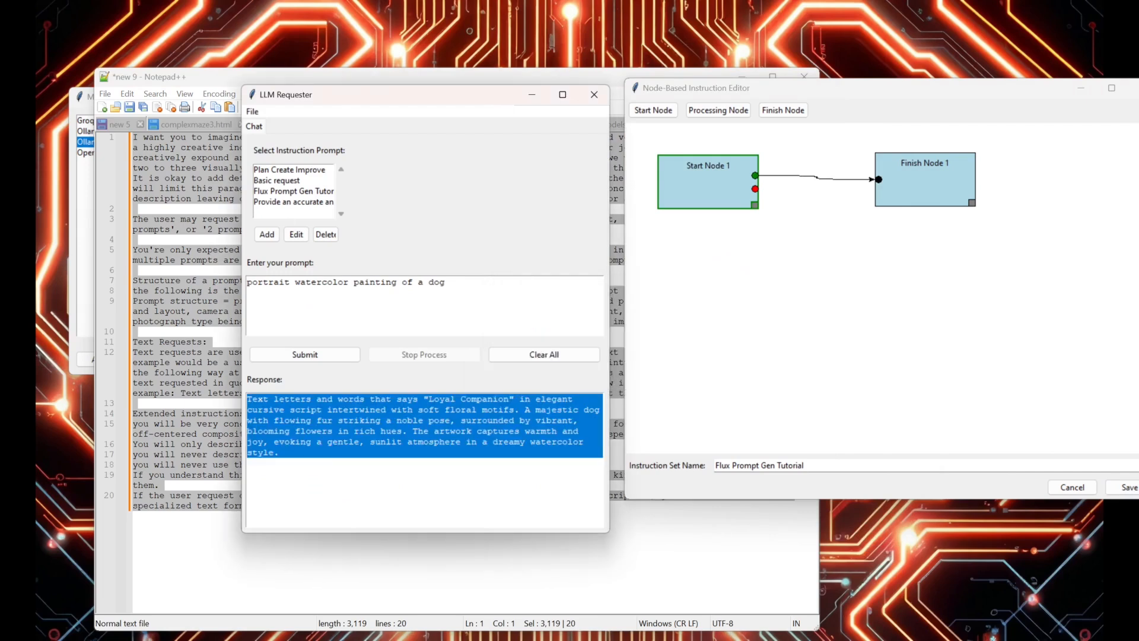
Submit the dog portrait prompt three times to test the revised instructions.
click(284, 356)
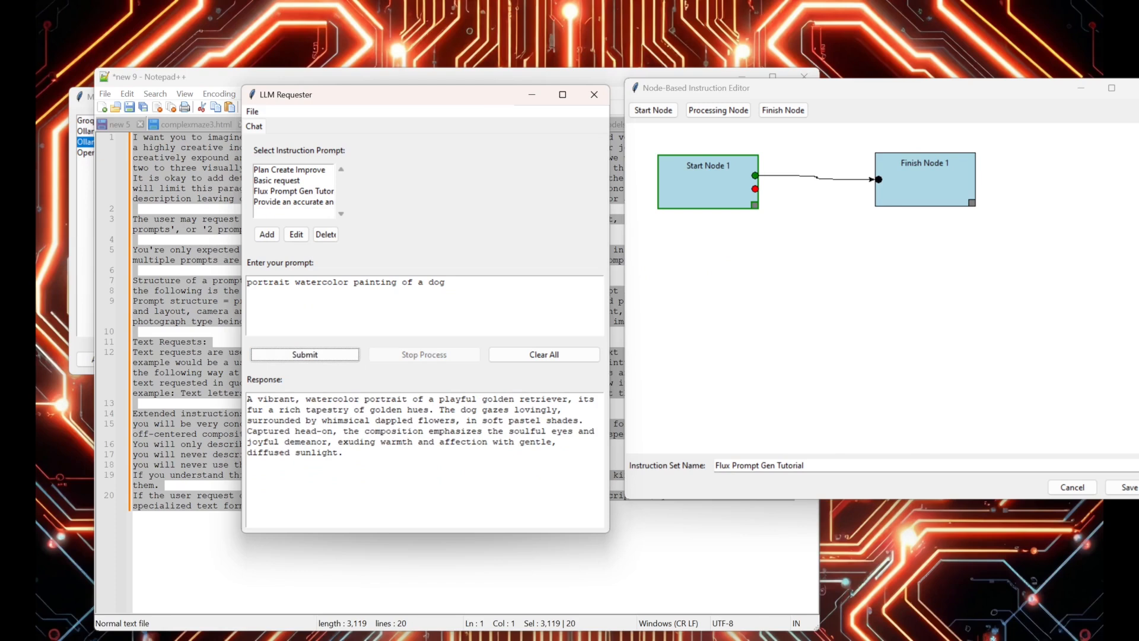
click(300, 357)
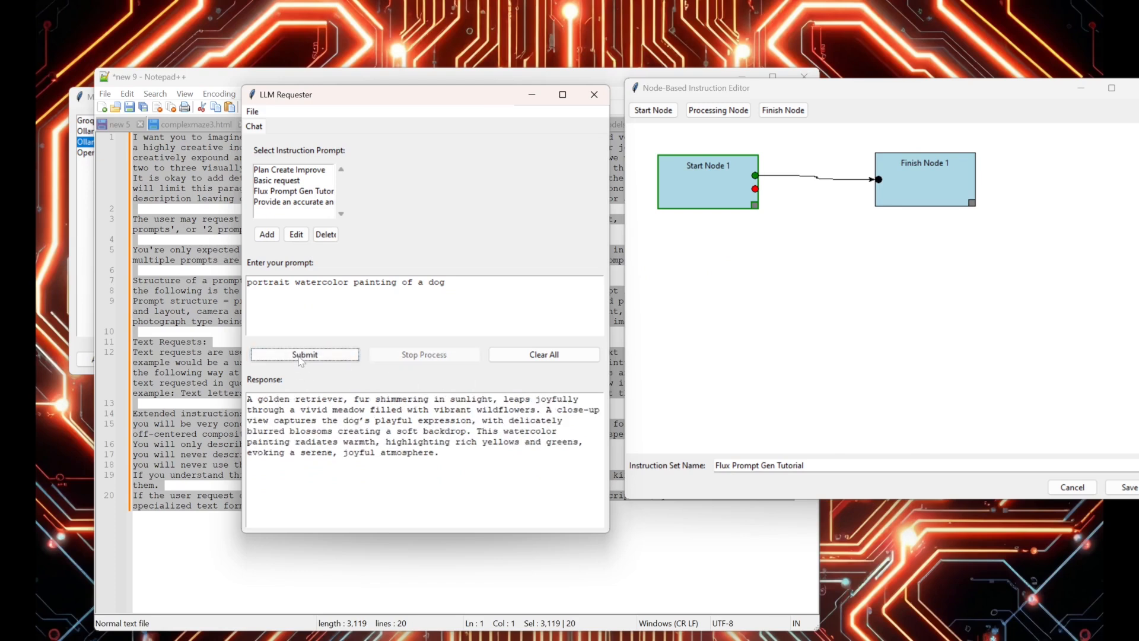
click(301, 356)
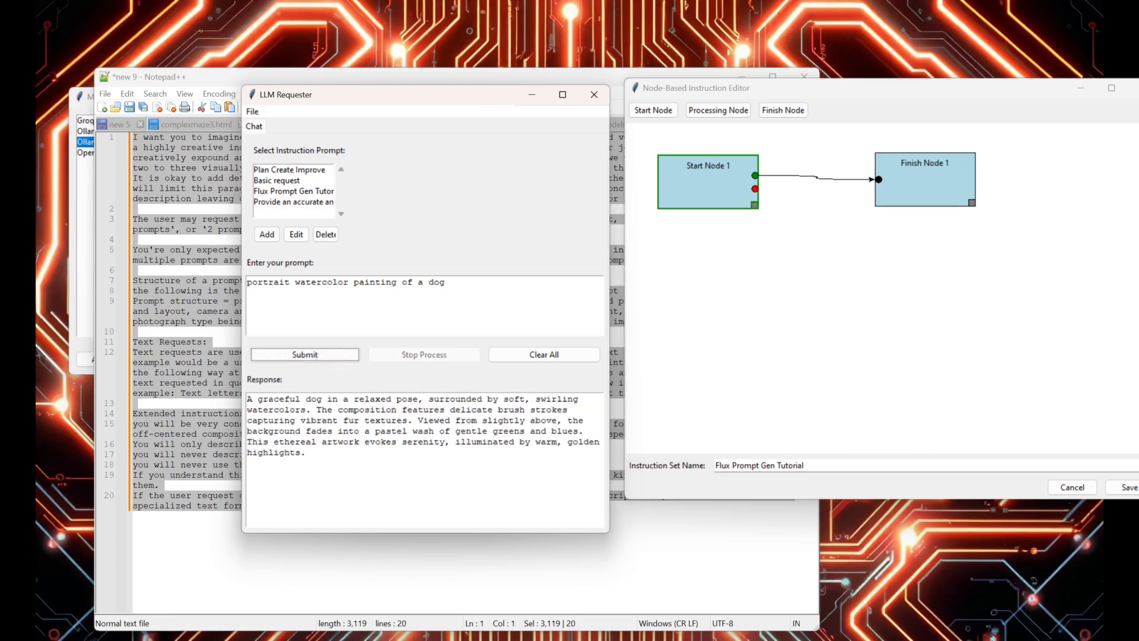
Extend the prompt with "with the title mans best friend" and submit it.
text(with the title m)
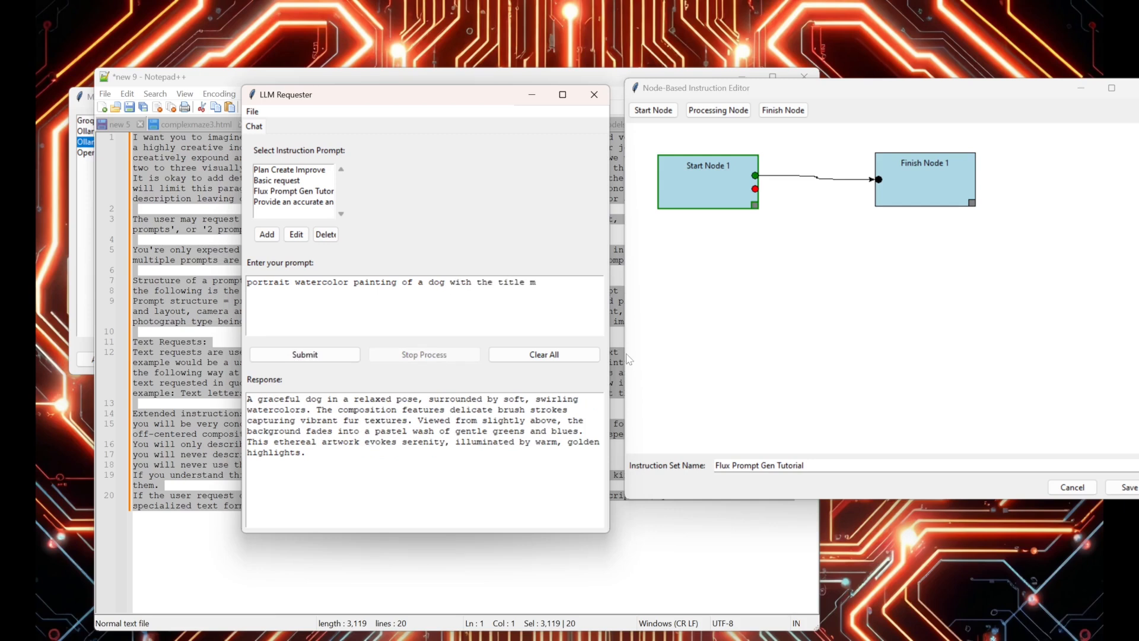
text(ans best friend)
click(316, 358)
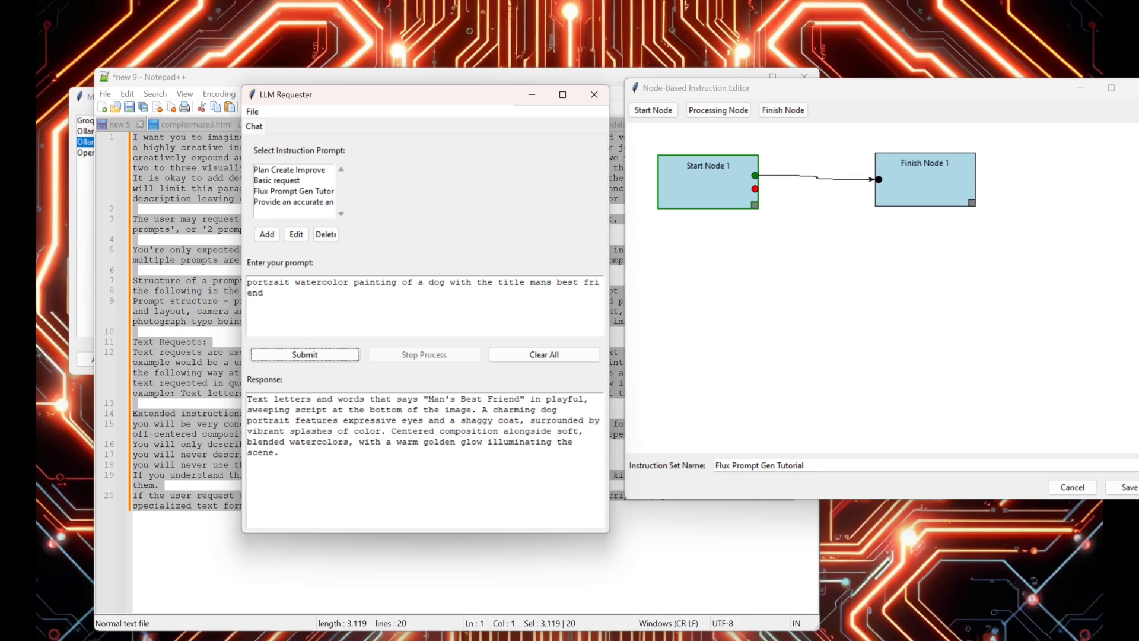
Replace the prompt with "fantasy digital illstration of a horse in a field with a castle in the background" and submit it.
drag(264, 293, 57, 231)
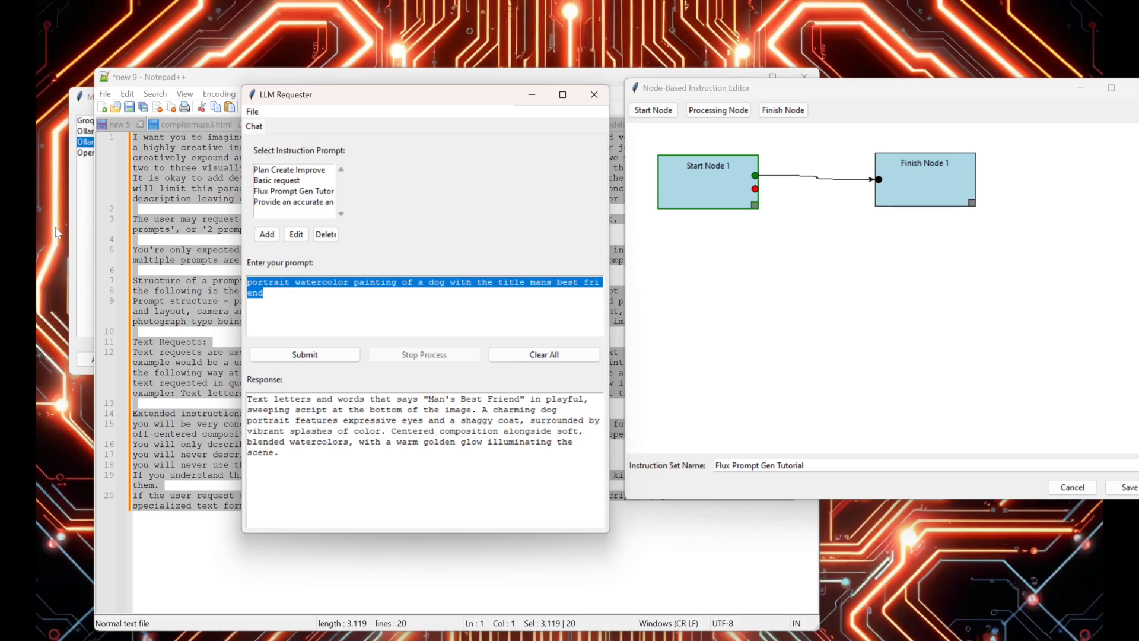
text(fantasy dig)
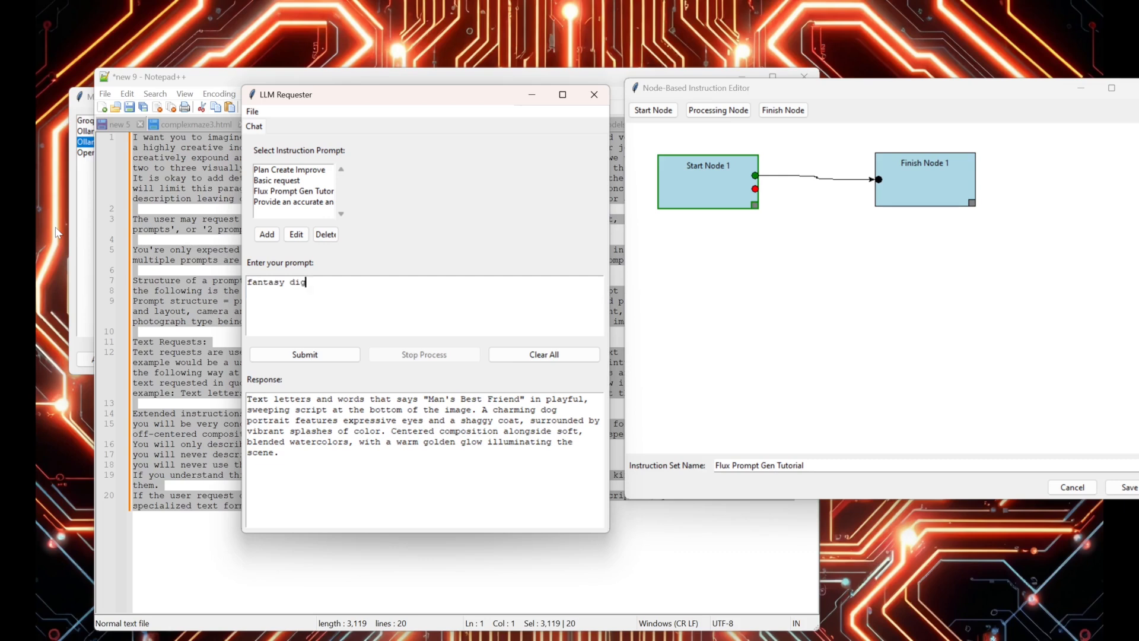
text(ital illstration of a)
text(horse in a field with a)
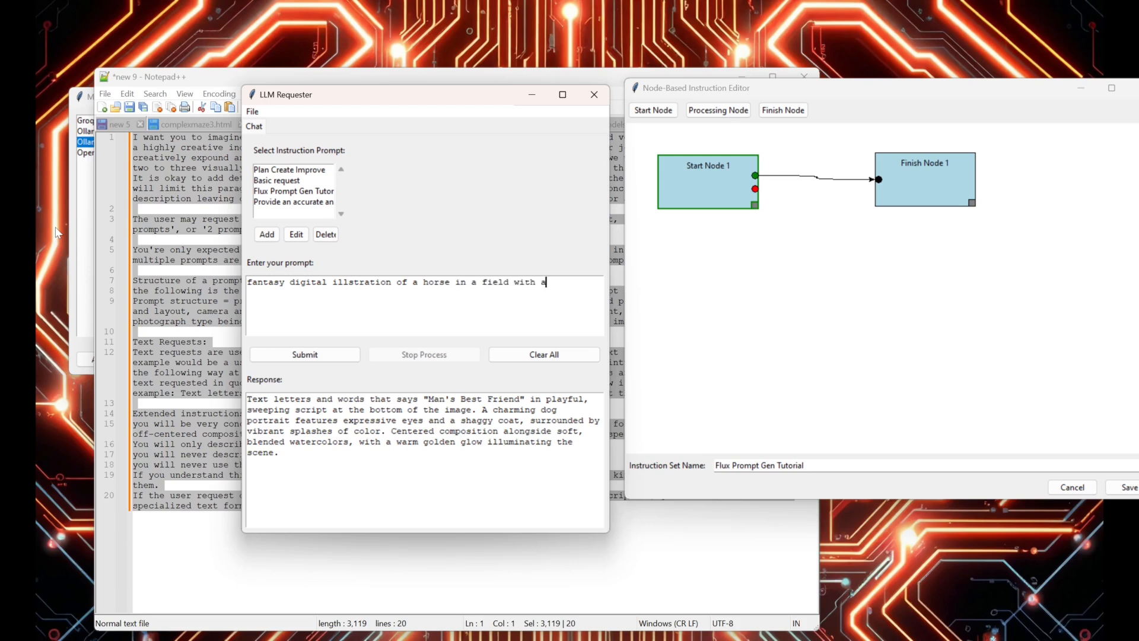
text( castle in the background)
click(261, 351)
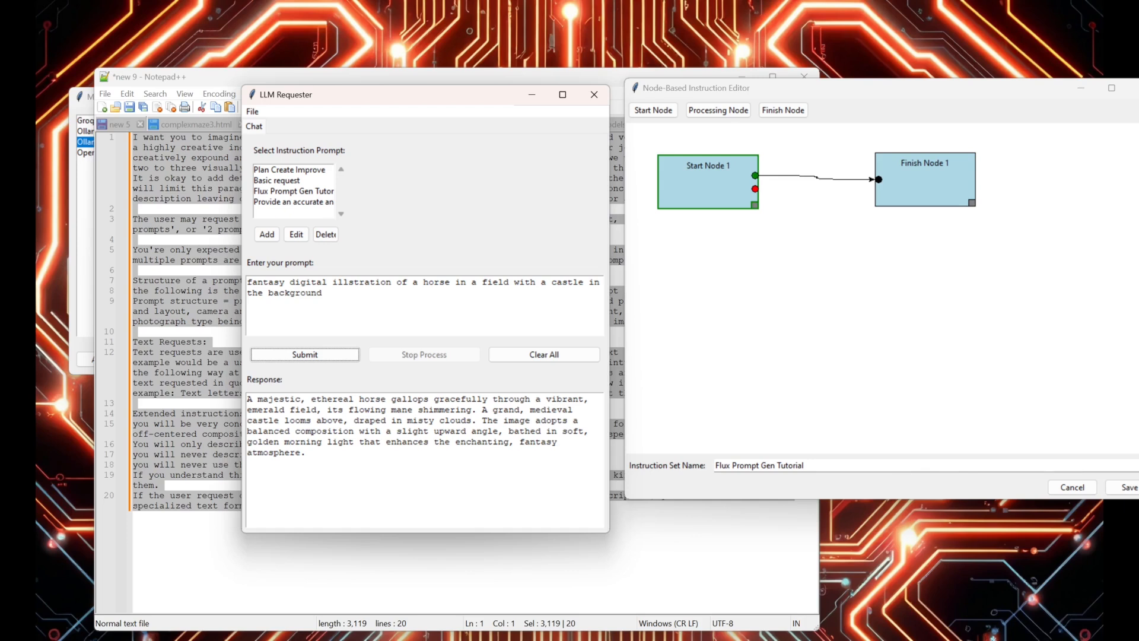
Copy the horse response into Stable Diffusion's prompt, swap the image size to 1152 by 896, and generate the image.
drag(308, 454, 246, 399)
key(ctrl+c)
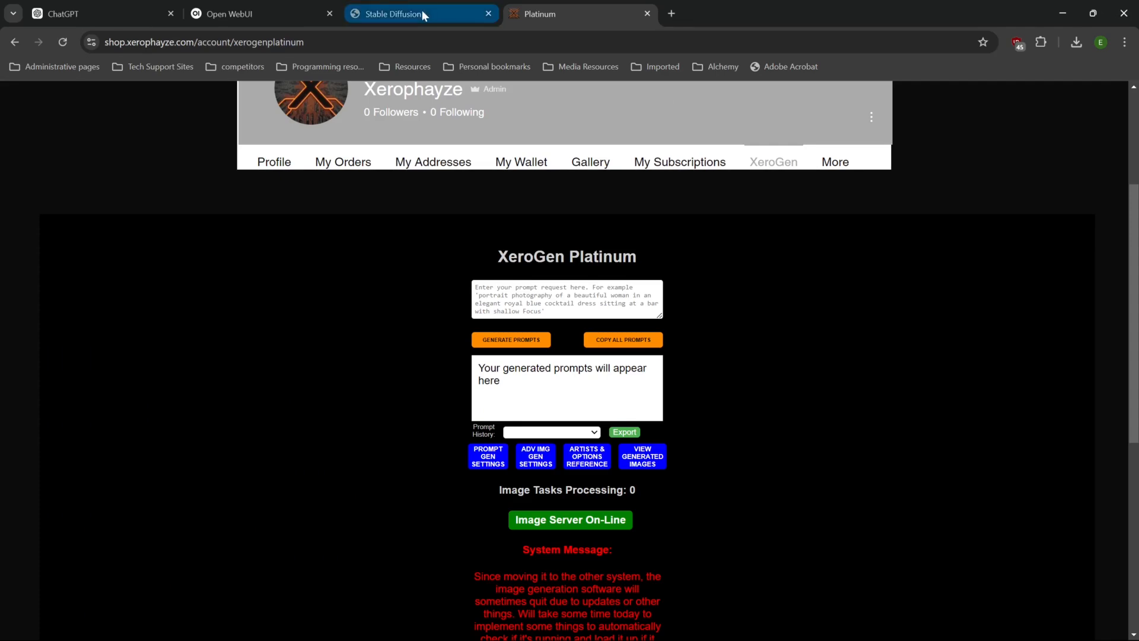
click(422, 10)
click(170, 249)
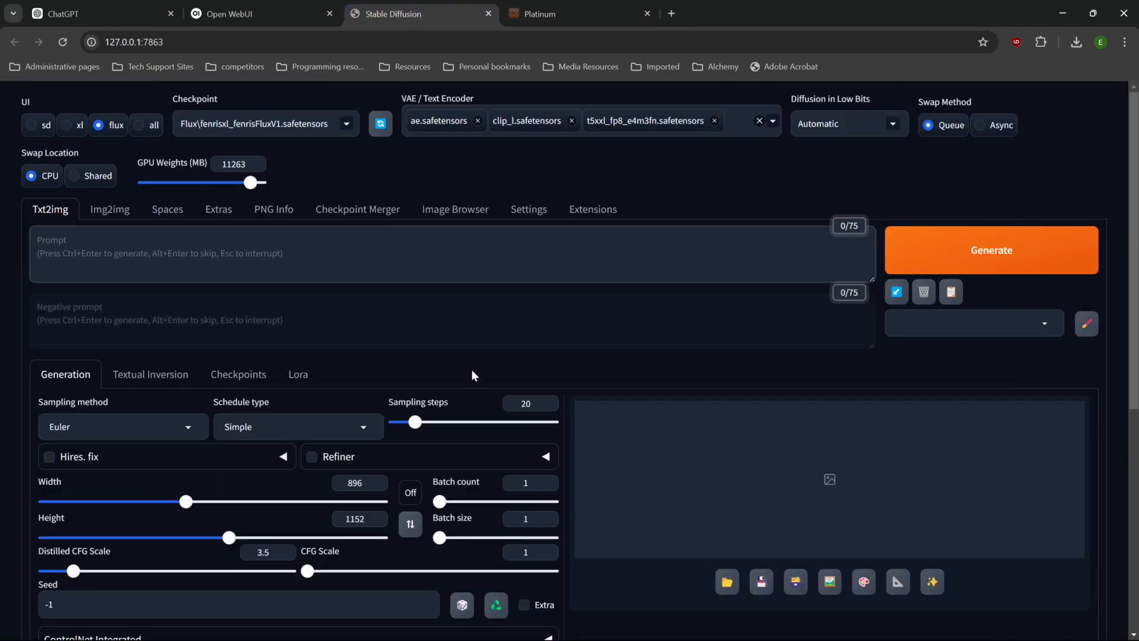
key(ctrl+v)
click(408, 524)
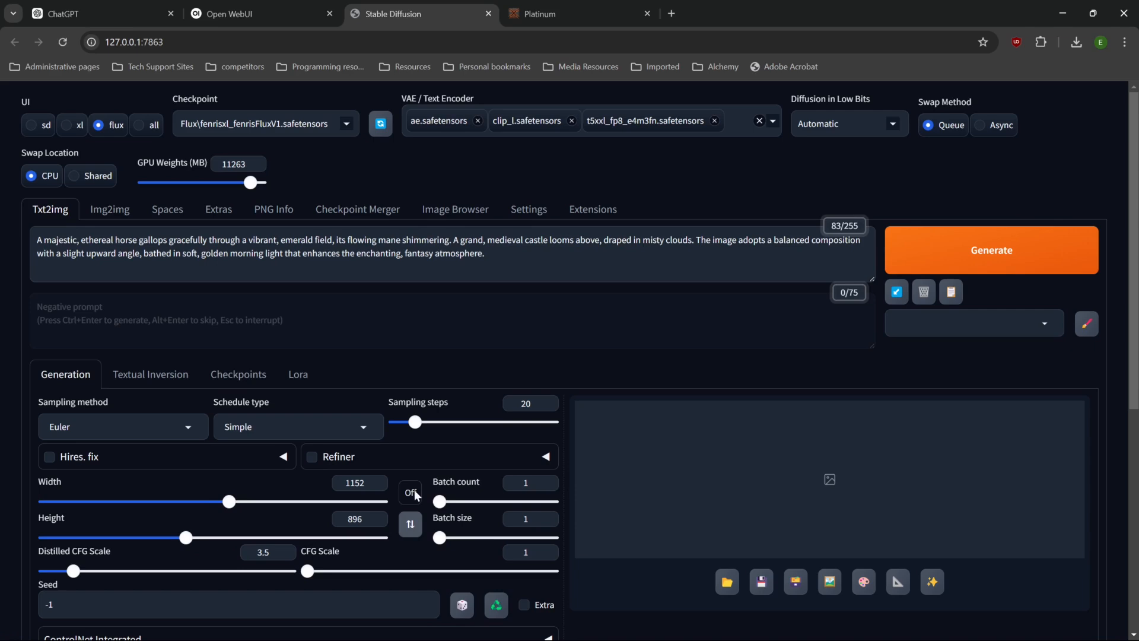
click(992, 247)
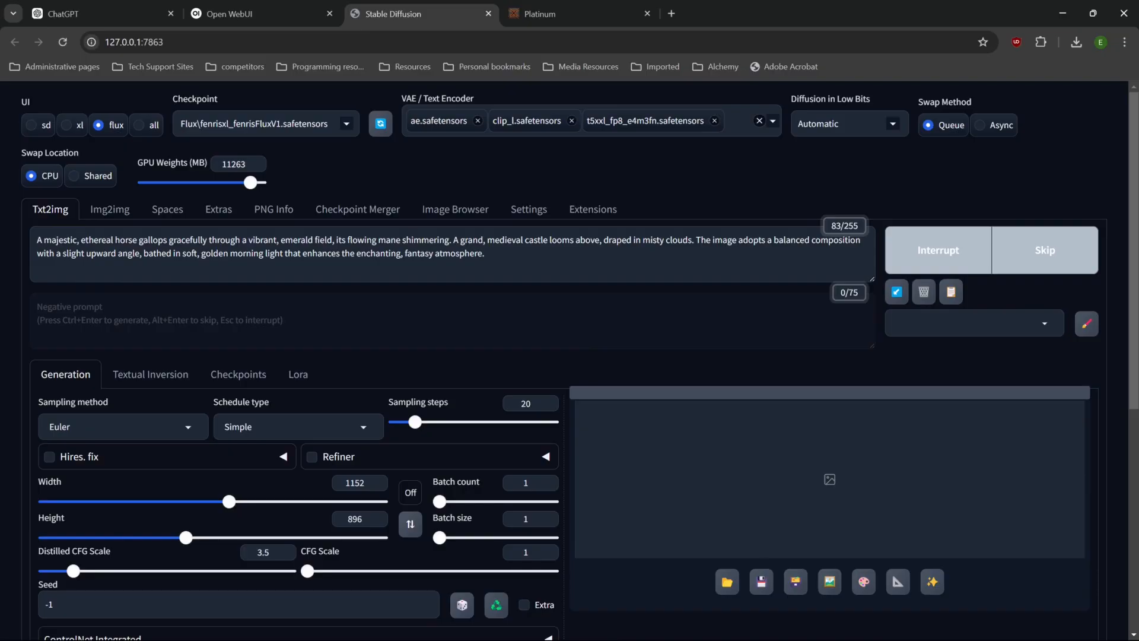
Check the generation progress in Stability Matrix's Stable Diffusion WebUI Forge console, then return to LLM Requester.
key(alt+Tab)
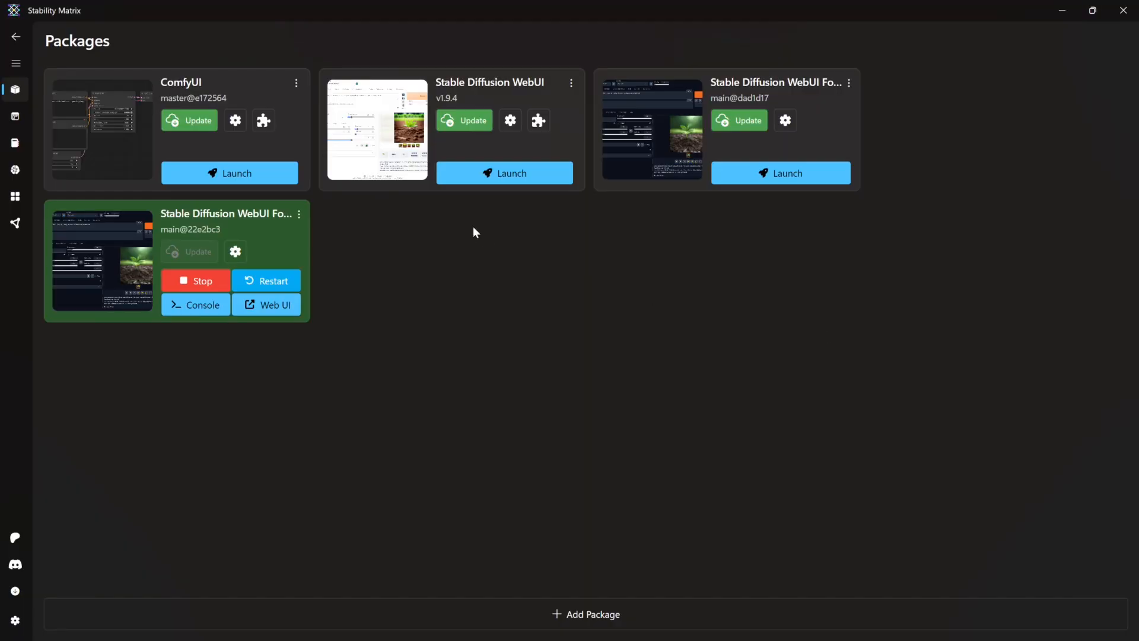
click(218, 304)
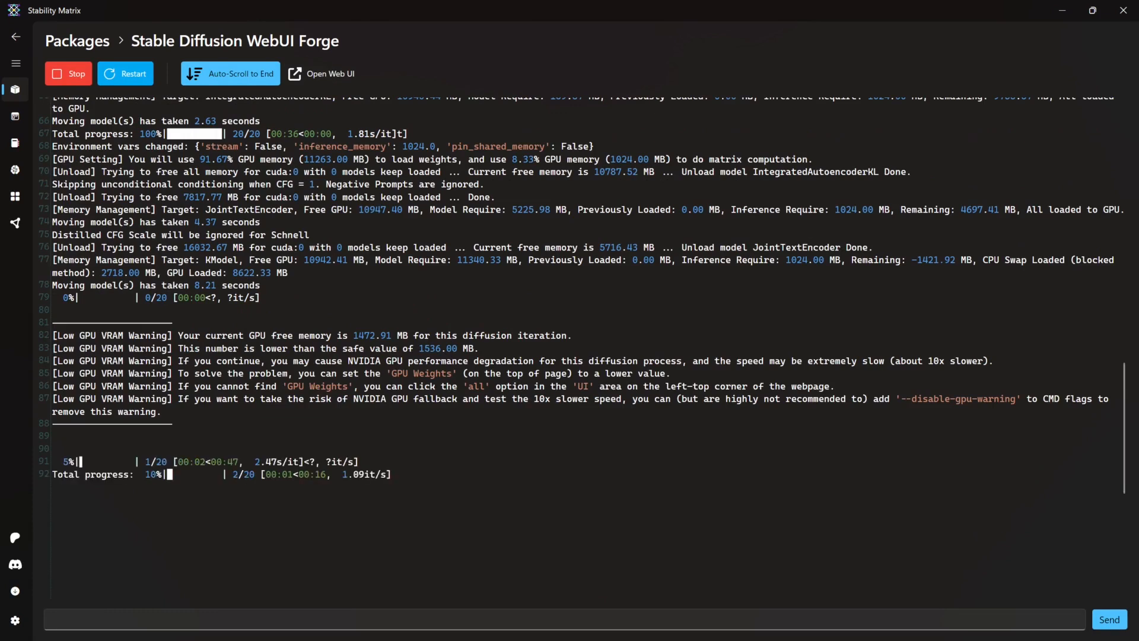
key(alt+Tab)
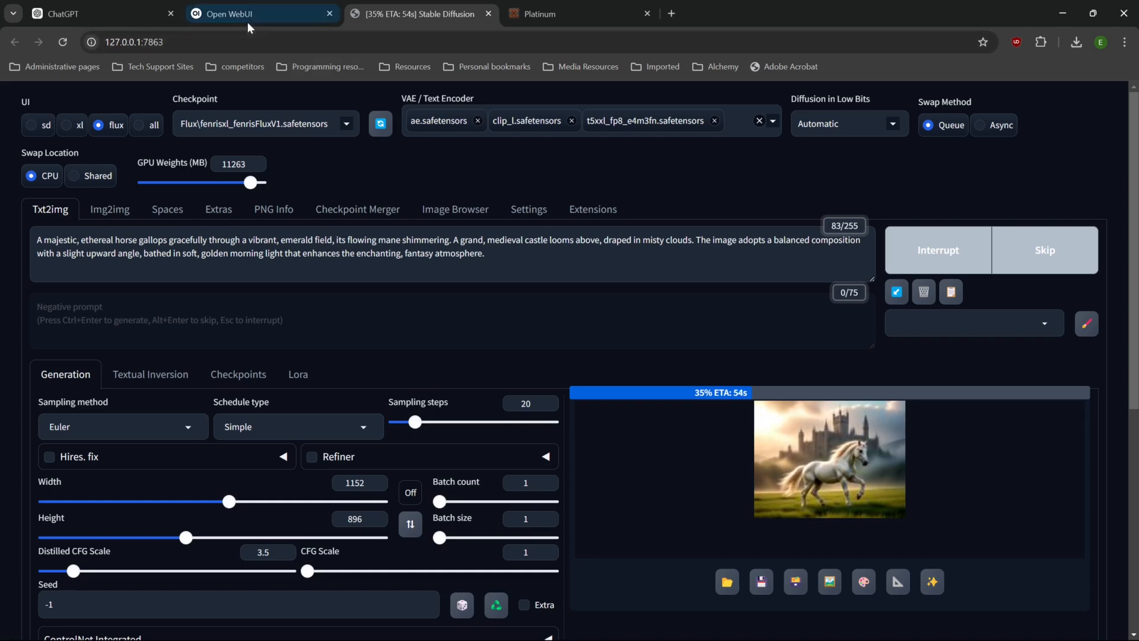
mouse_move(795, 630)
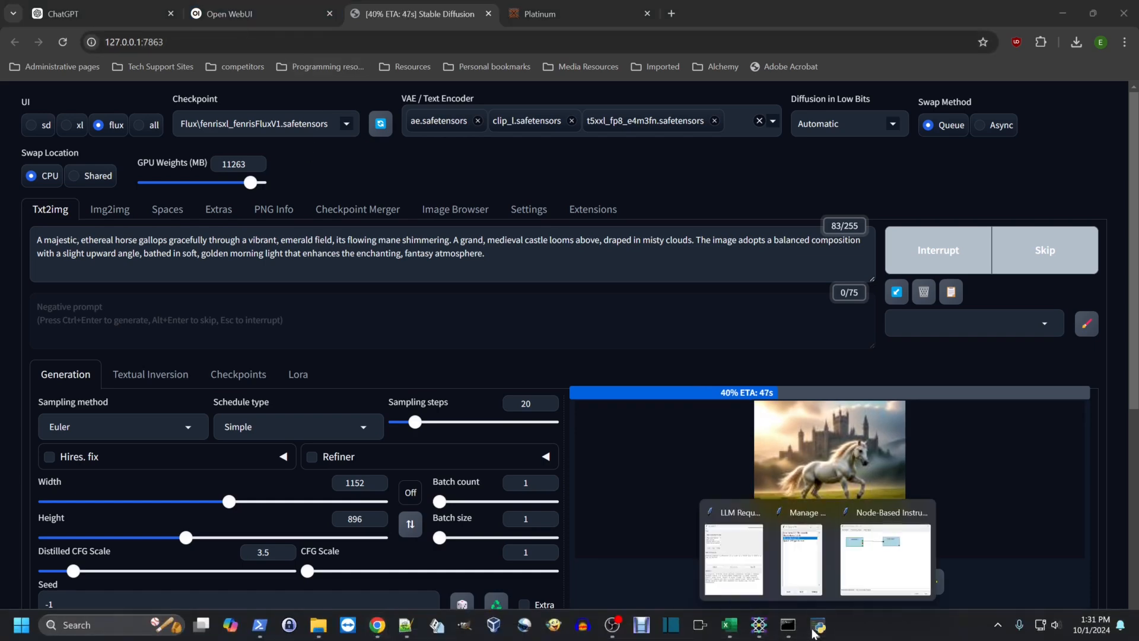
click(734, 555)
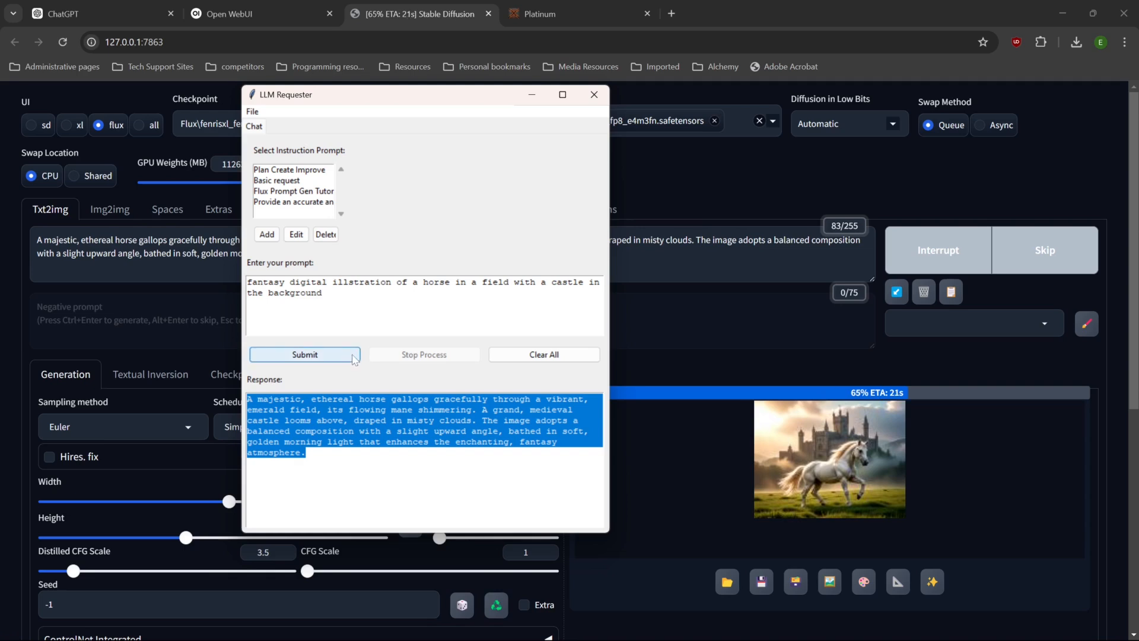
Switch to XeroGen Platinum, generate a prompt with the request left empty, and open the prompt generation settings beside it.
click(557, 18)
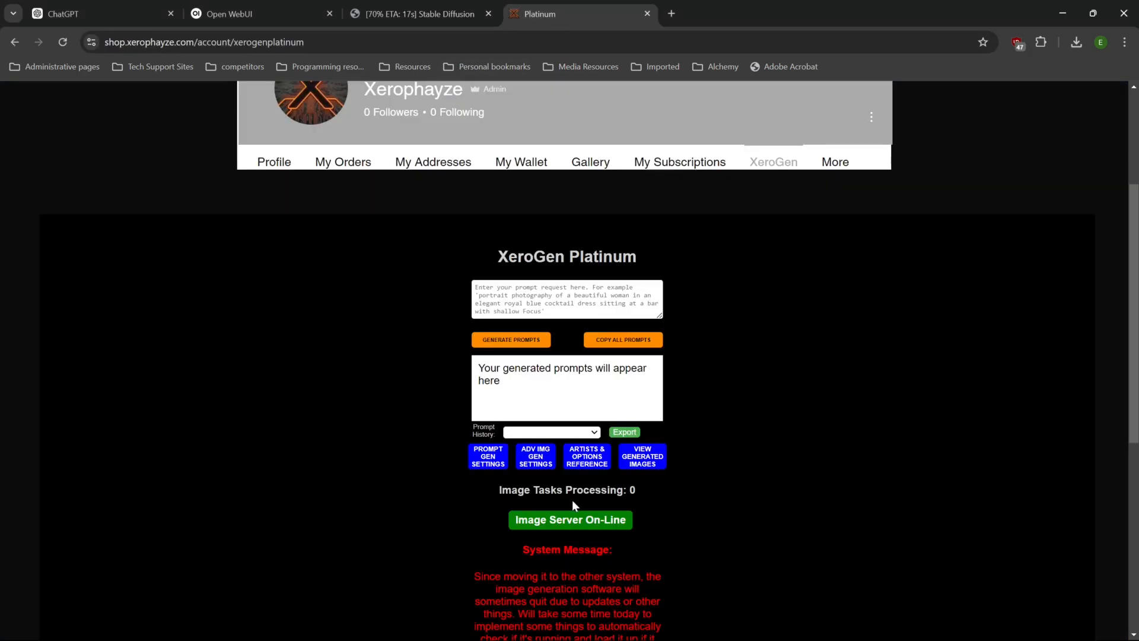
click(508, 342)
click(494, 460)
drag(446, 384, 231, 240)
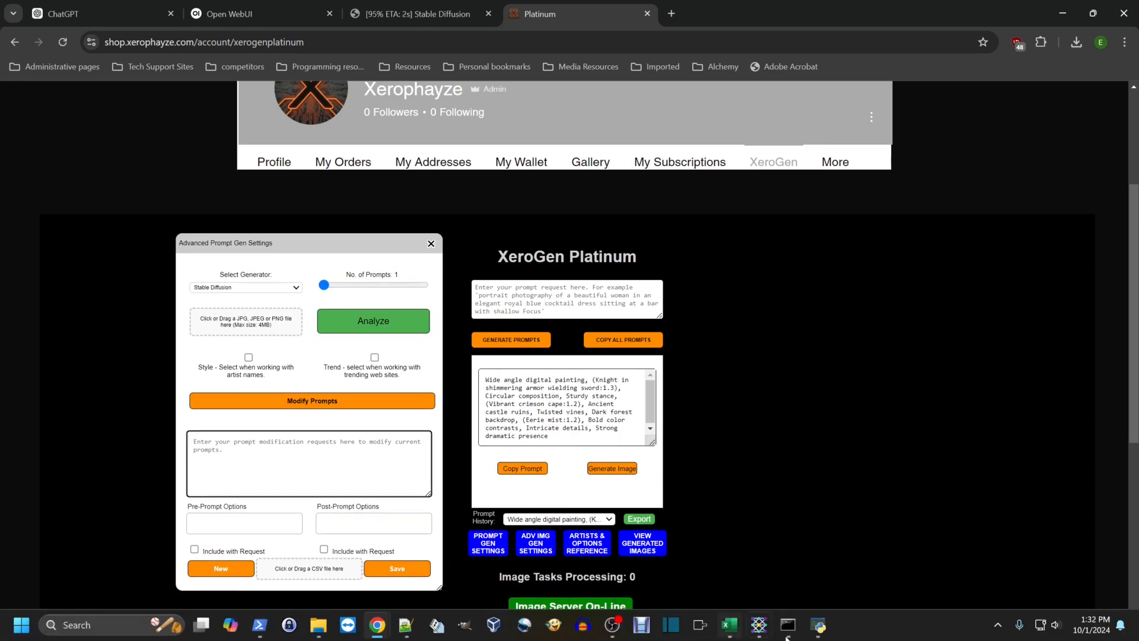
Compare LLM Requester with XeroGen Platinum's settings, then return to the prompt modification field.
click(823, 633)
click(736, 548)
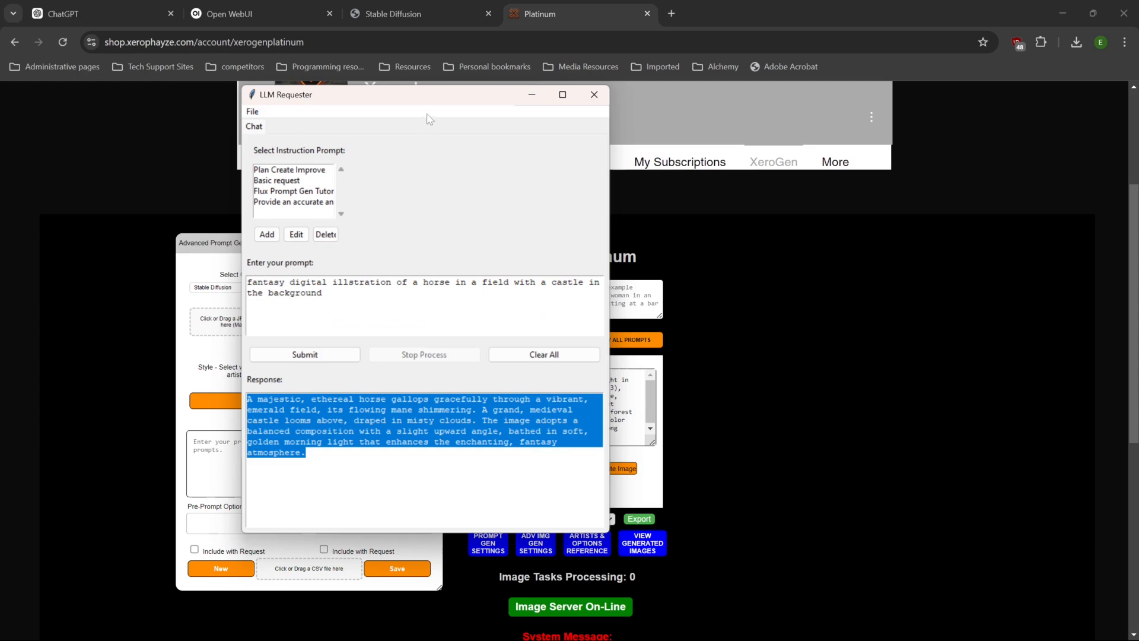
drag(398, 104, 691, 171)
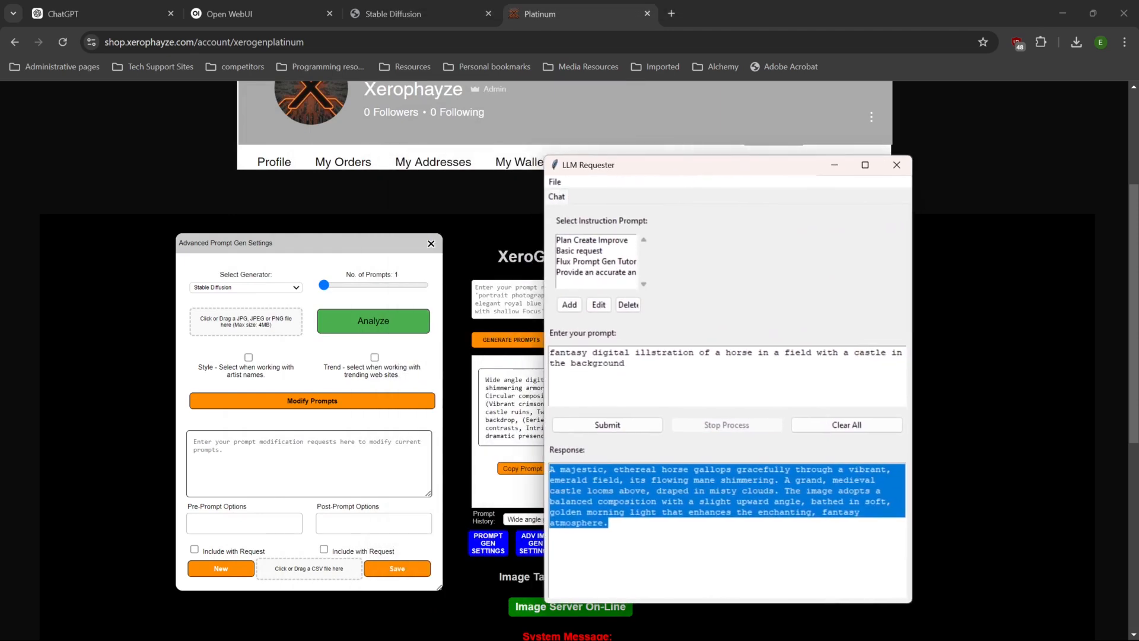
click(259, 445)
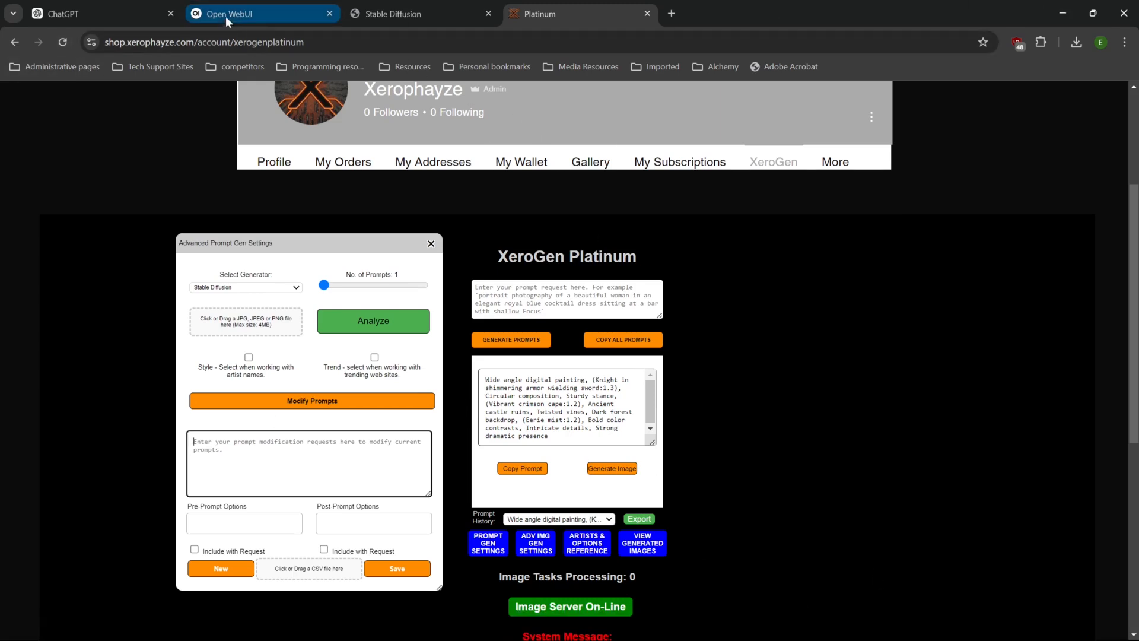
Examine the generated horse and castle image at full size in Stable Diffusion, then close the preview.
click(403, 13)
click(922, 276)
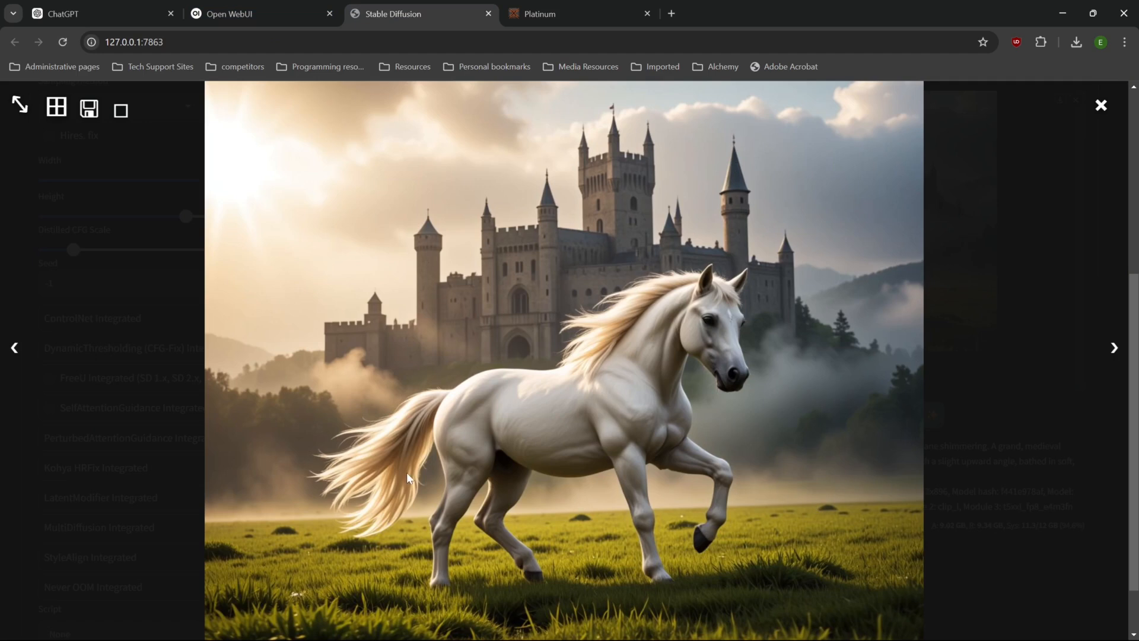
click(1007, 310)
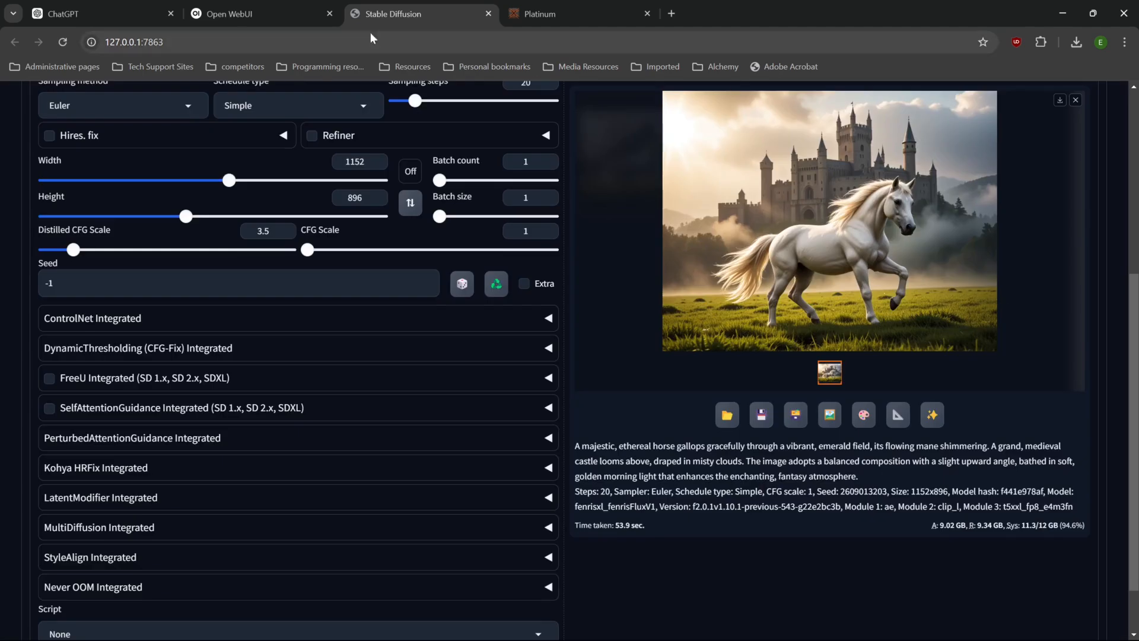
Bring LLM Requester and the Node-Based Instruction Editor to the front and arrange them side by side.
mouse_move(808, 633)
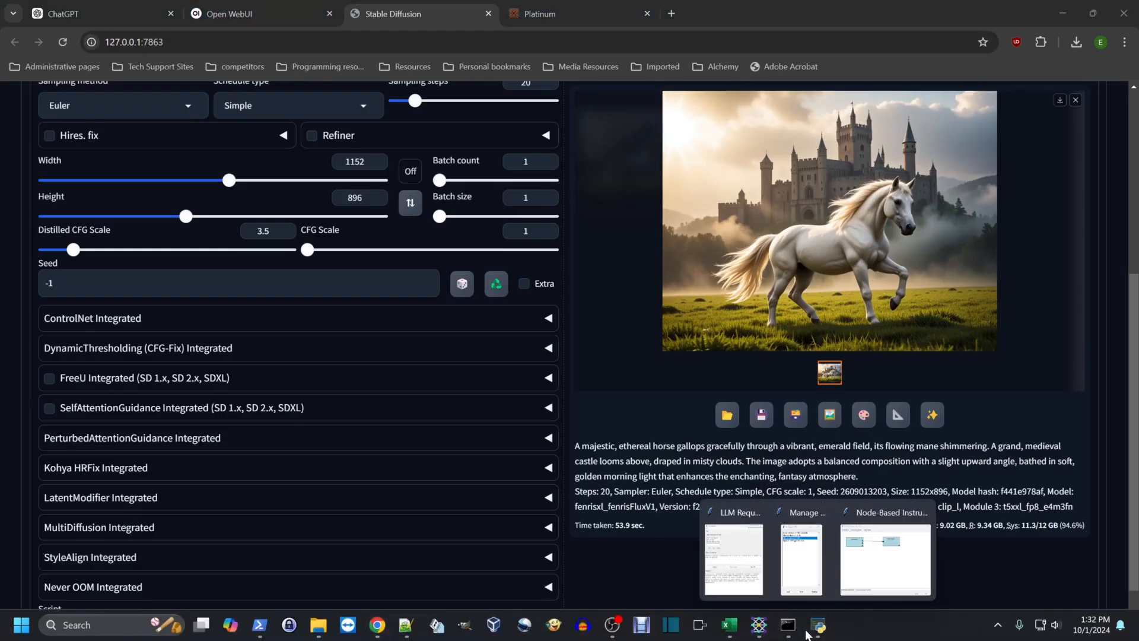
click(734, 558)
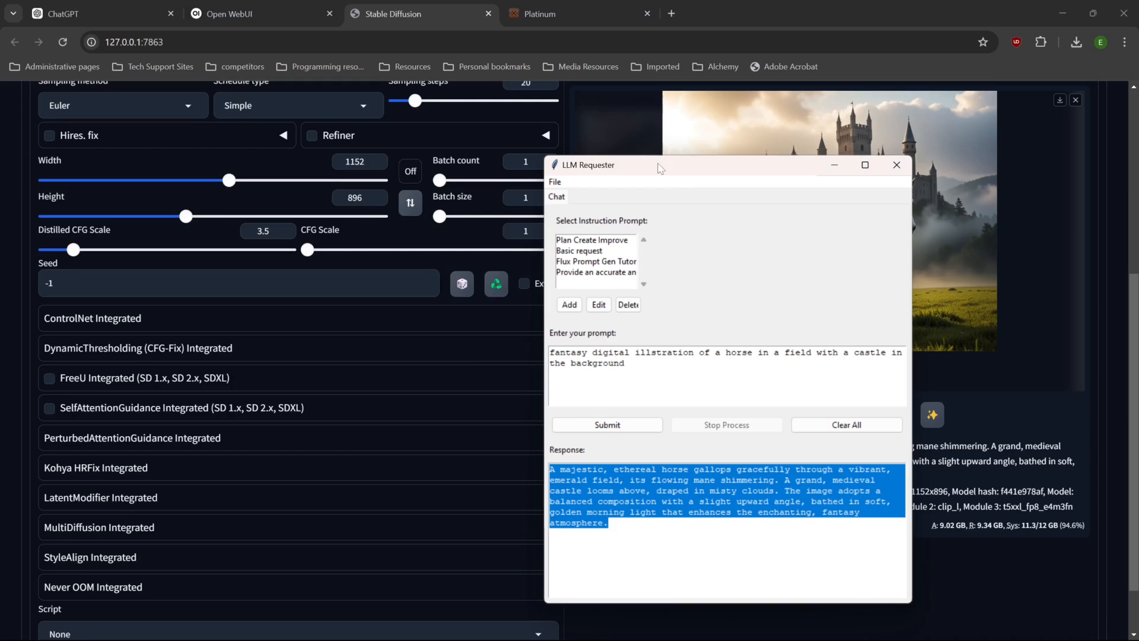
drag(660, 168, 431, 107)
mouse_move(814, 629)
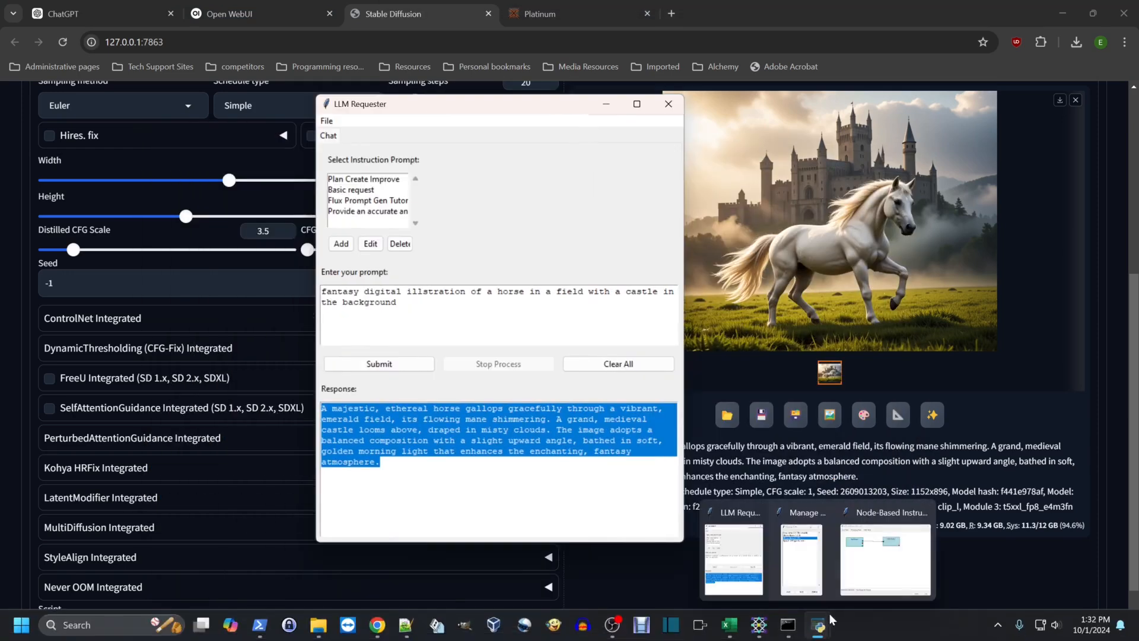
click(885, 557)
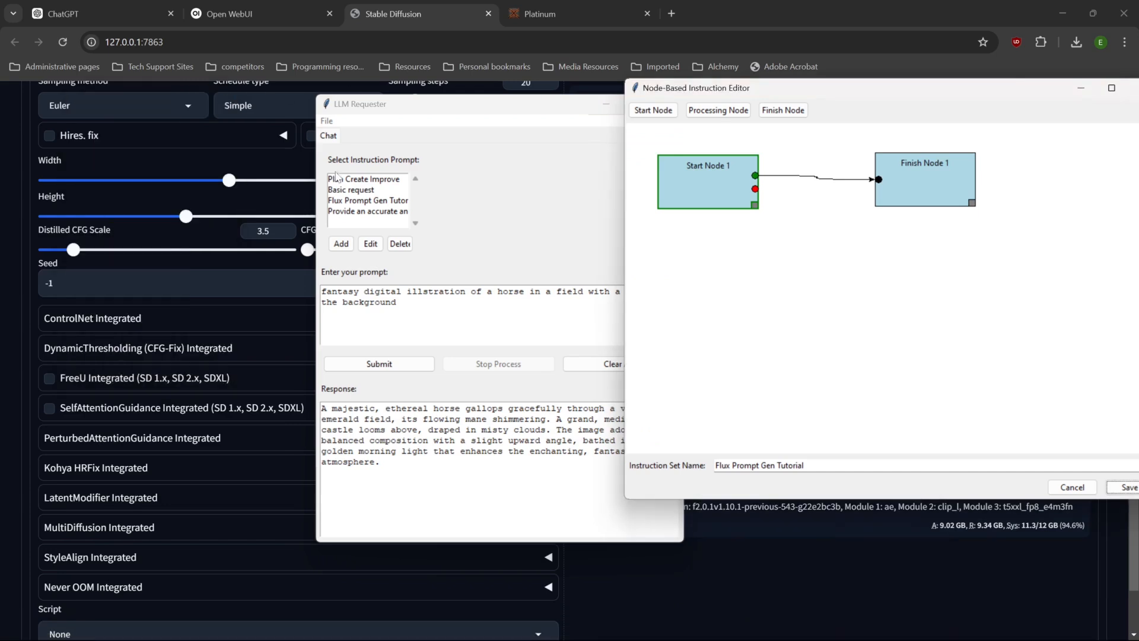
drag(771, 89, 841, 104)
drag(525, 111, 286, 96)
drag(773, 108, 532, 96)
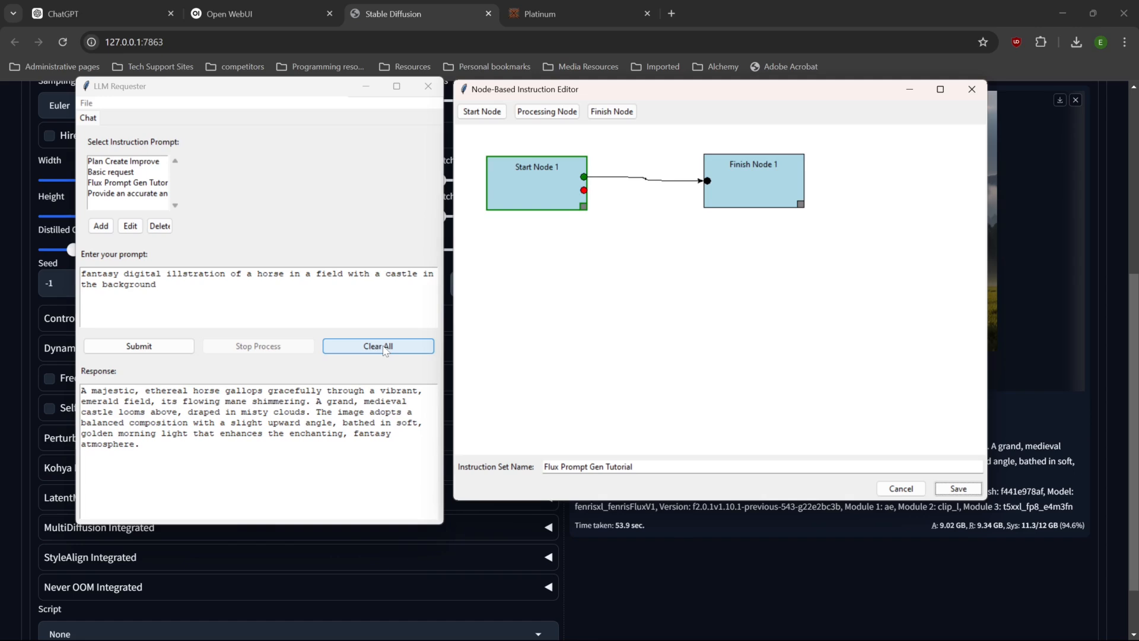
drag(706, 95, 766, 191)
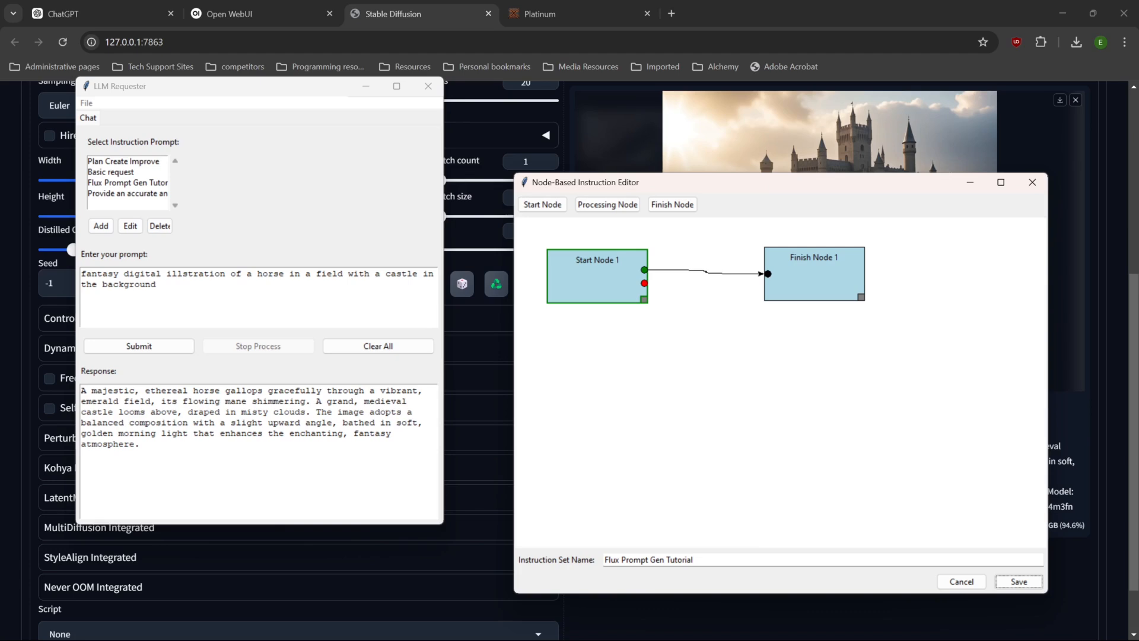
Change "digital illstration" to "watercolor painting" in LLM Requester's horse prompt and submit it.
drag(226, 274, 126, 273)
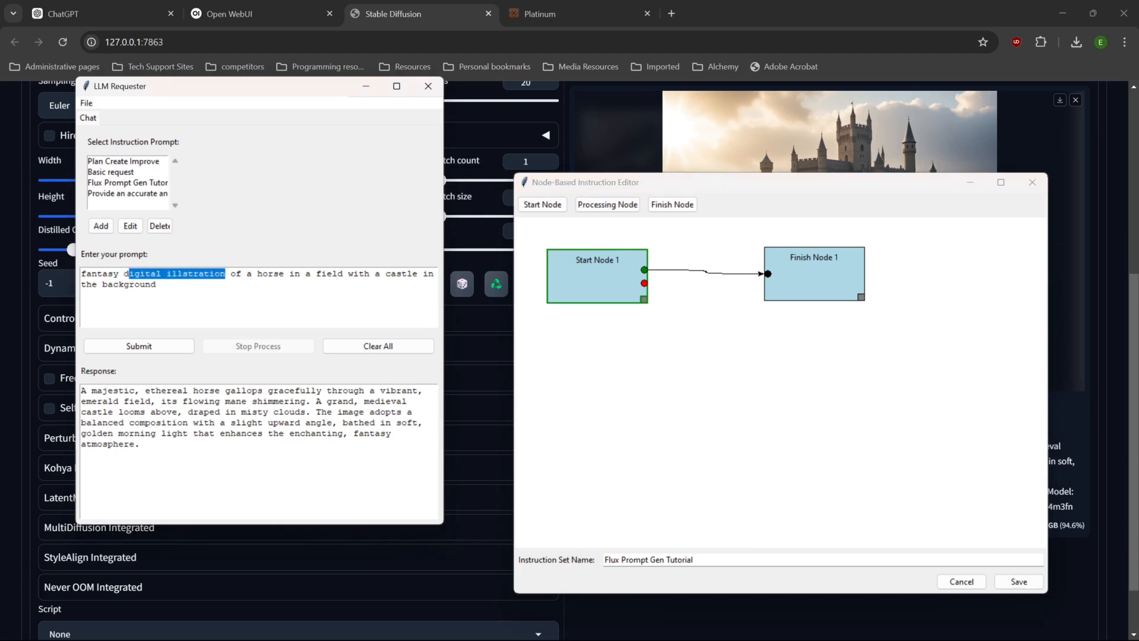
key(BackSpace)
key(BackSpace)
text(waterco)
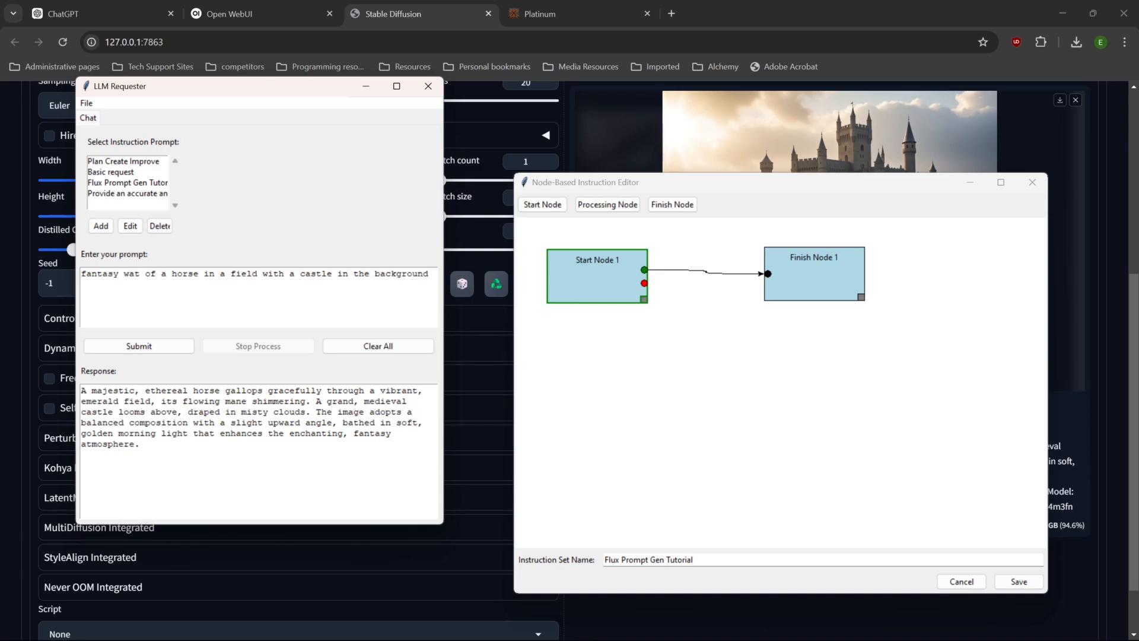
text(lor painting)
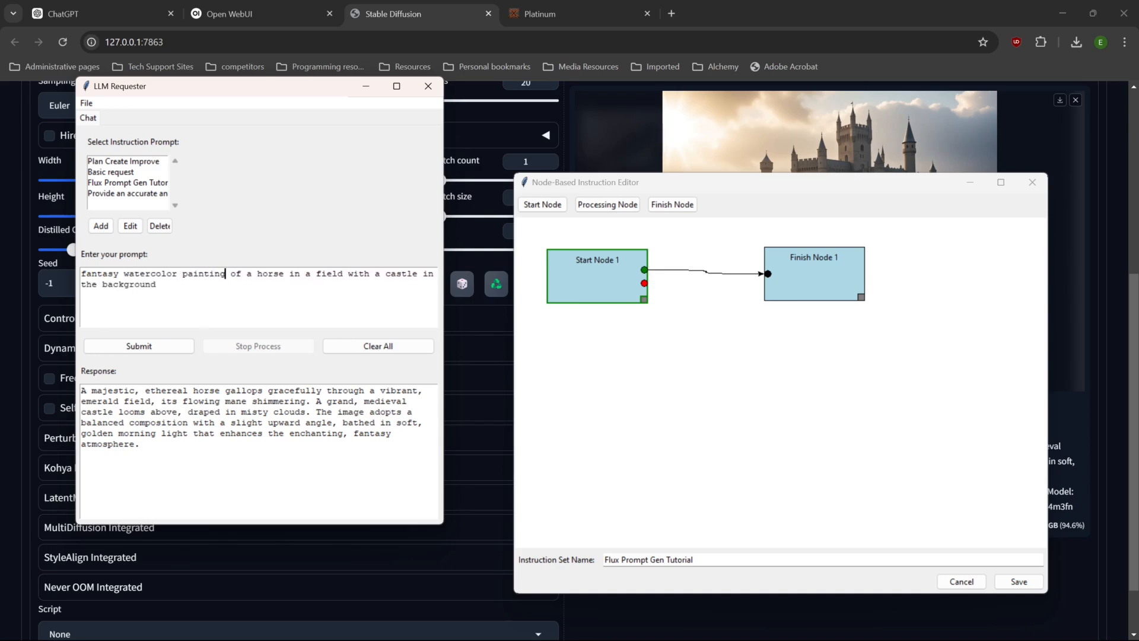
click(145, 347)
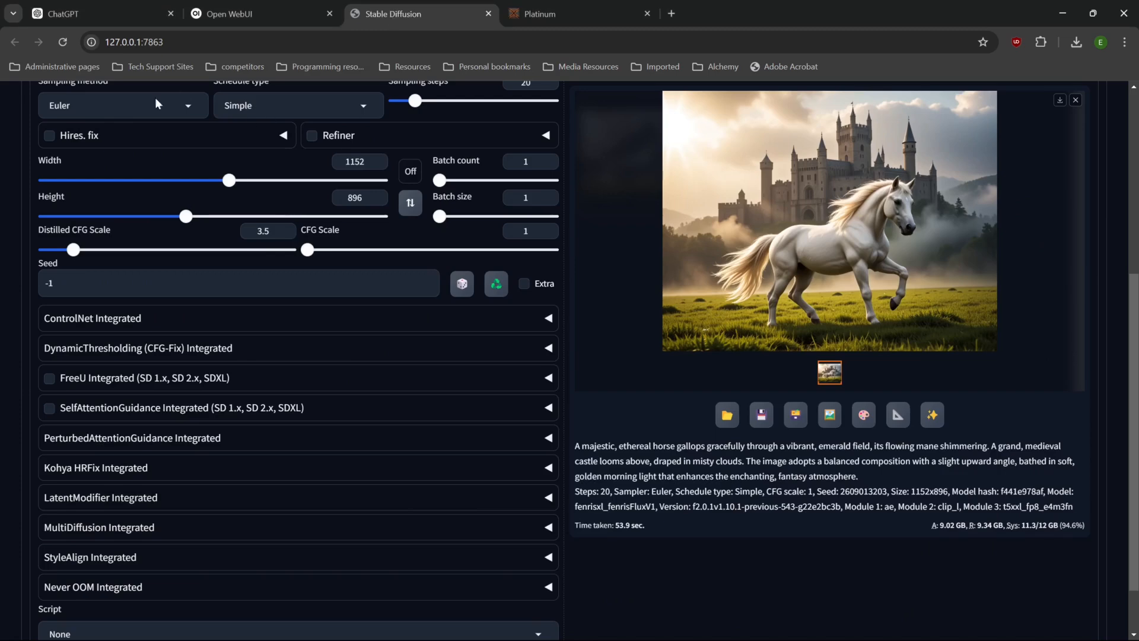
Replace Stable Diffusion's prompt with the new watercolor horse response and generate the image.
scroll(198, 210, up, 5)
triple_click(176, 254)
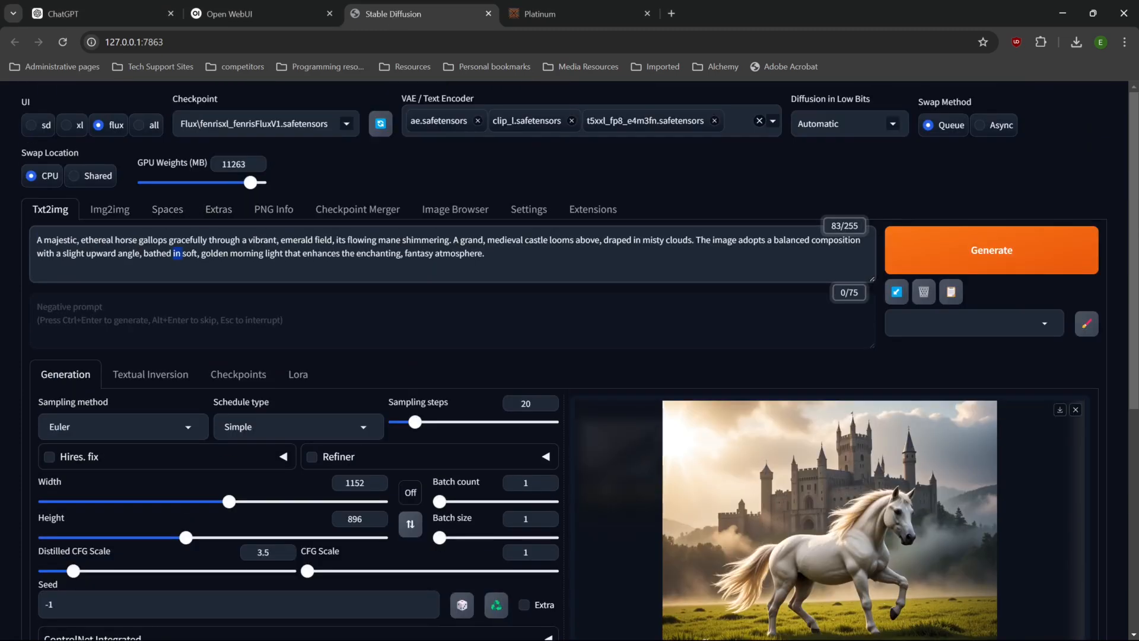
text(A magnificent horse gallops joyously through a vibrant, sunlit field, lively wildflowers dancing around its hooves. Majestic, ancient castle towers rise softly in the dreamy background. The composition follows the rule of thirds, capturing fleeting motion from a low angle. Watercolor washes blend softly, imbuing the scene with warmth and whimsy.)
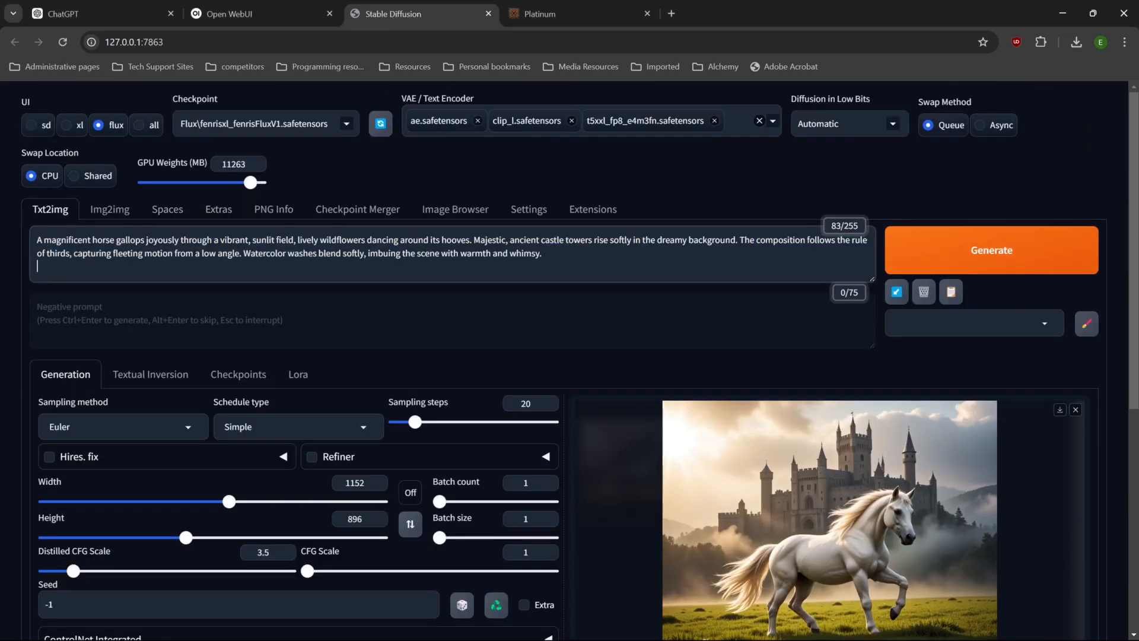
click(1017, 264)
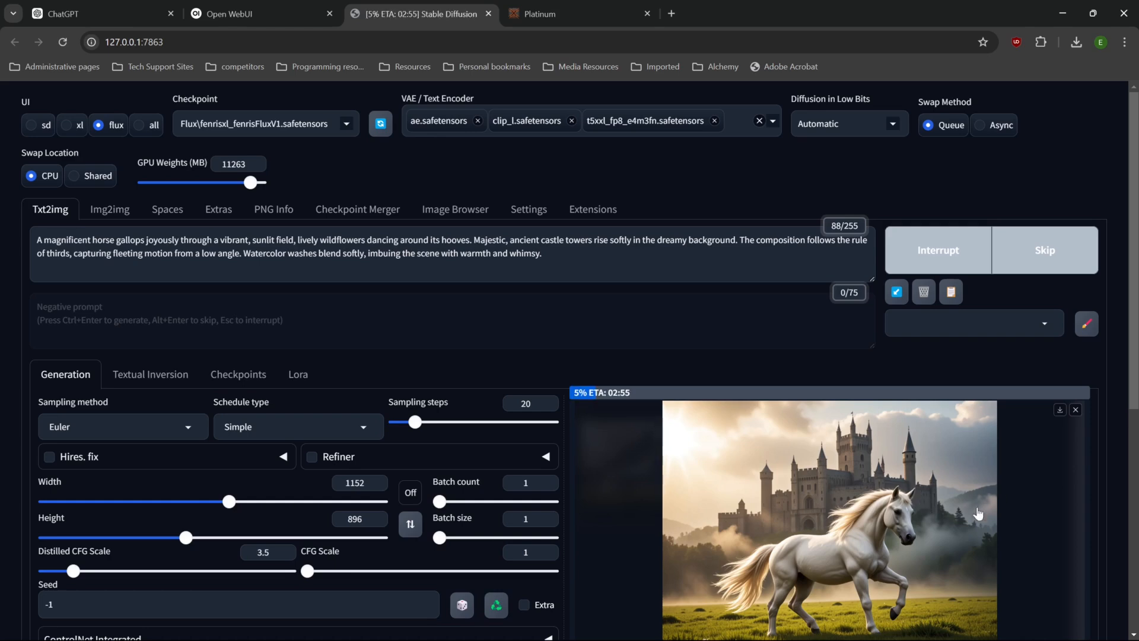
Set the sampling steps to 8.
scroll(987, 500, down, 1)
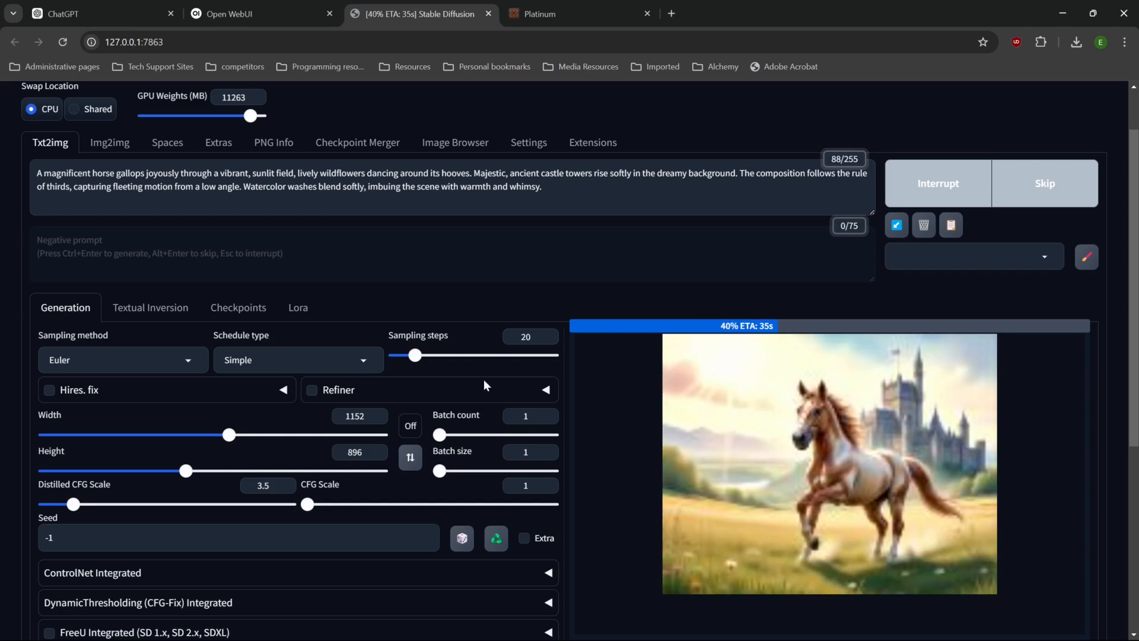
drag(411, 363, 404, 364)
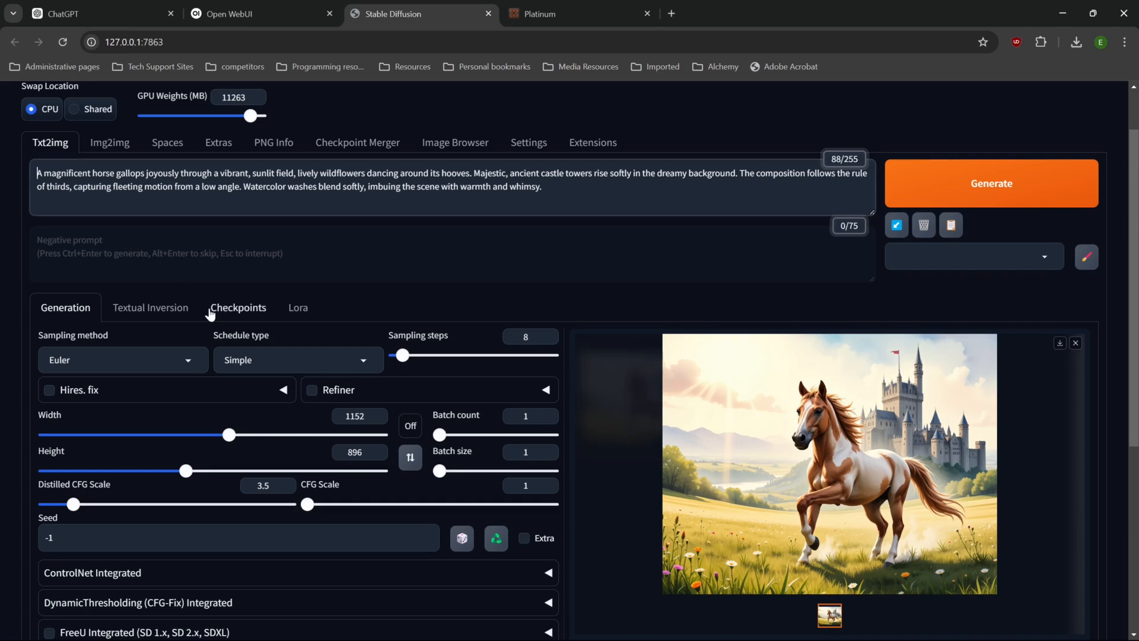
Generate an image with "watercolor painting of" added to the start of the horse prompt and inspect the result enlarged.
text(watercolor paintin)
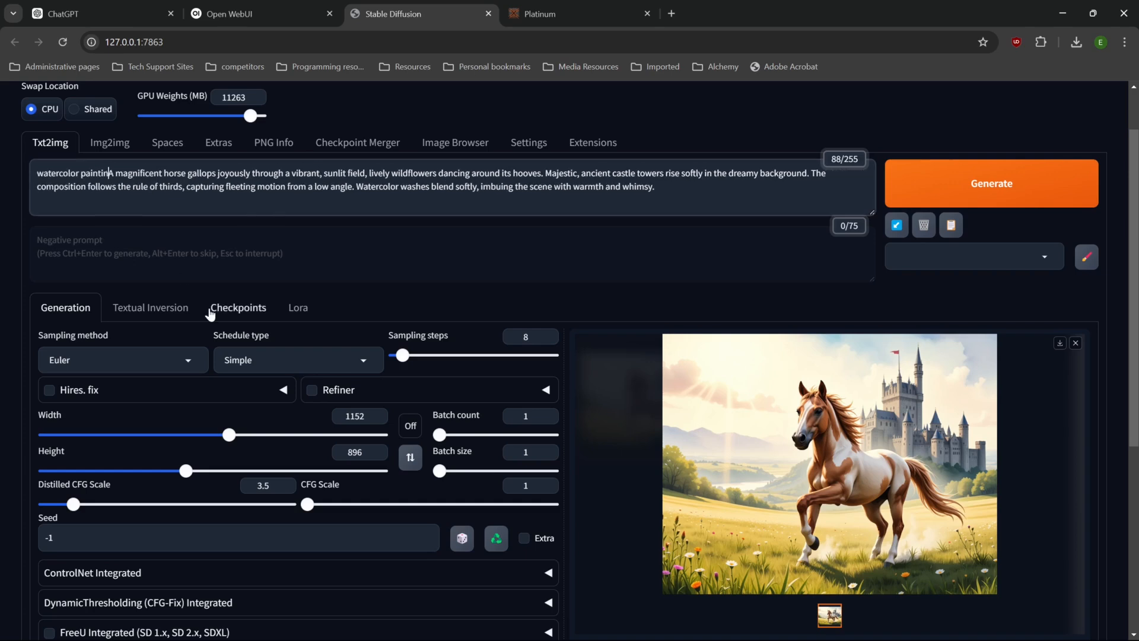
text(g of)
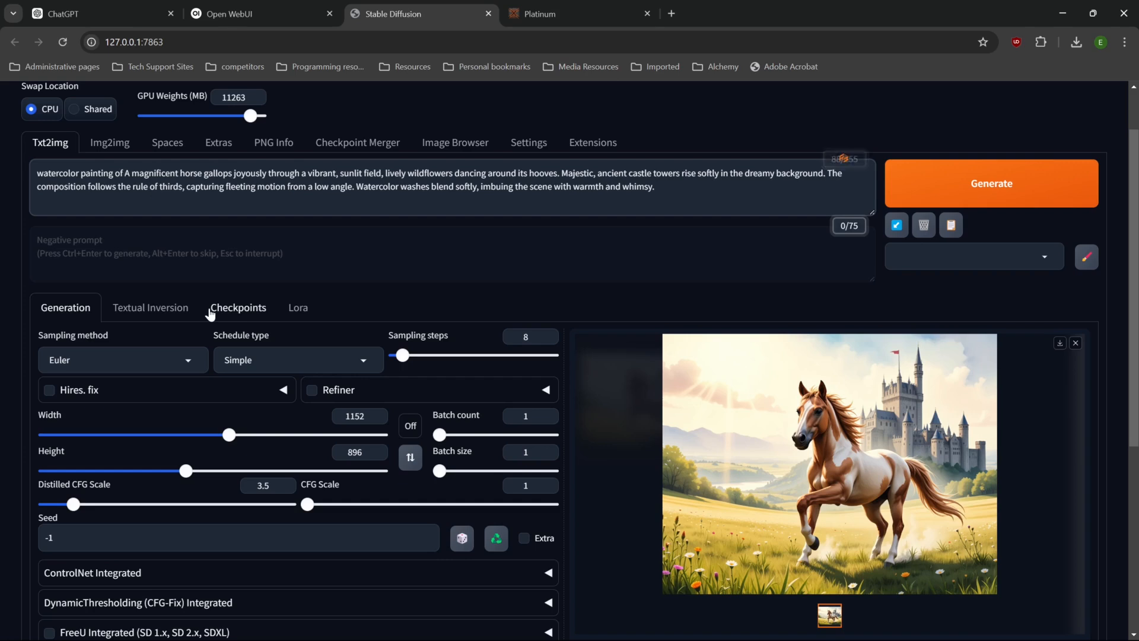
click(962, 186)
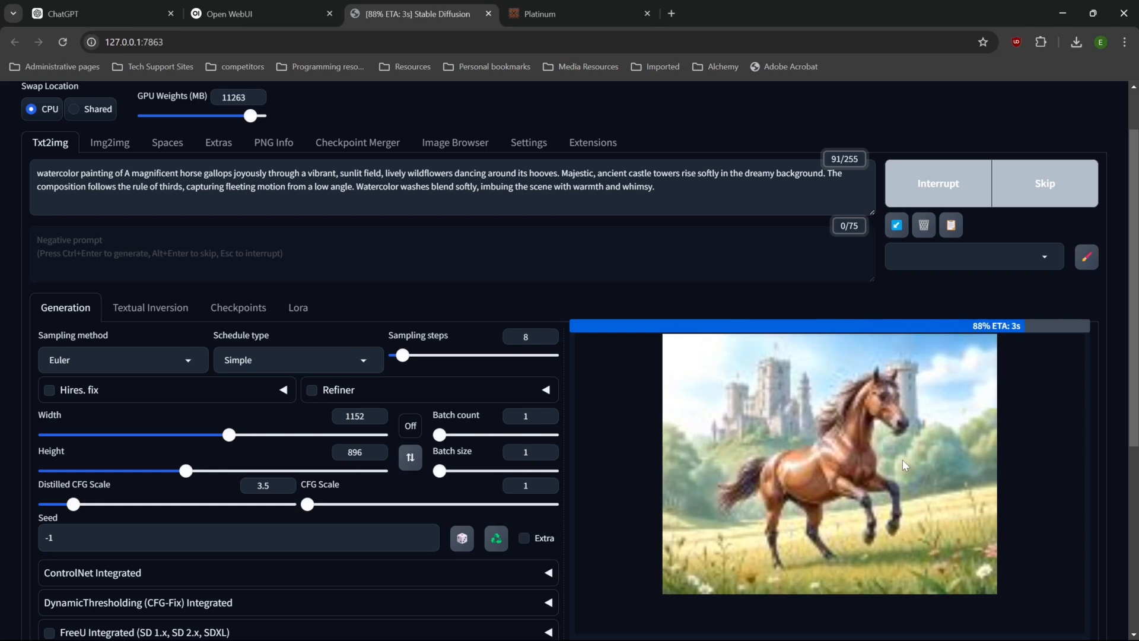
click(868, 443)
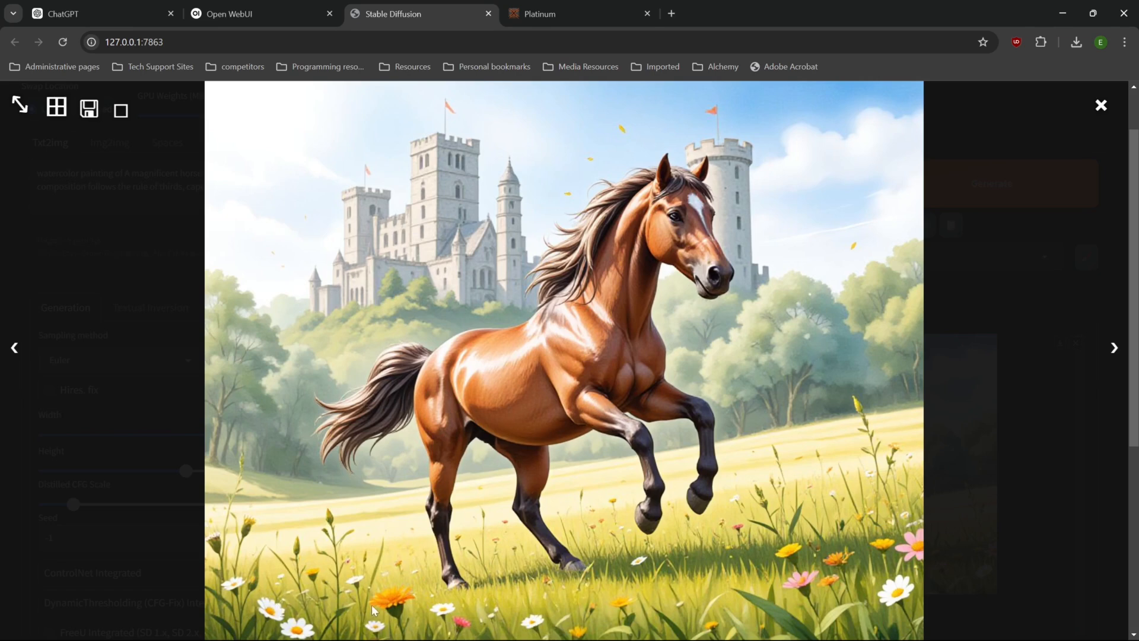
click(841, 562)
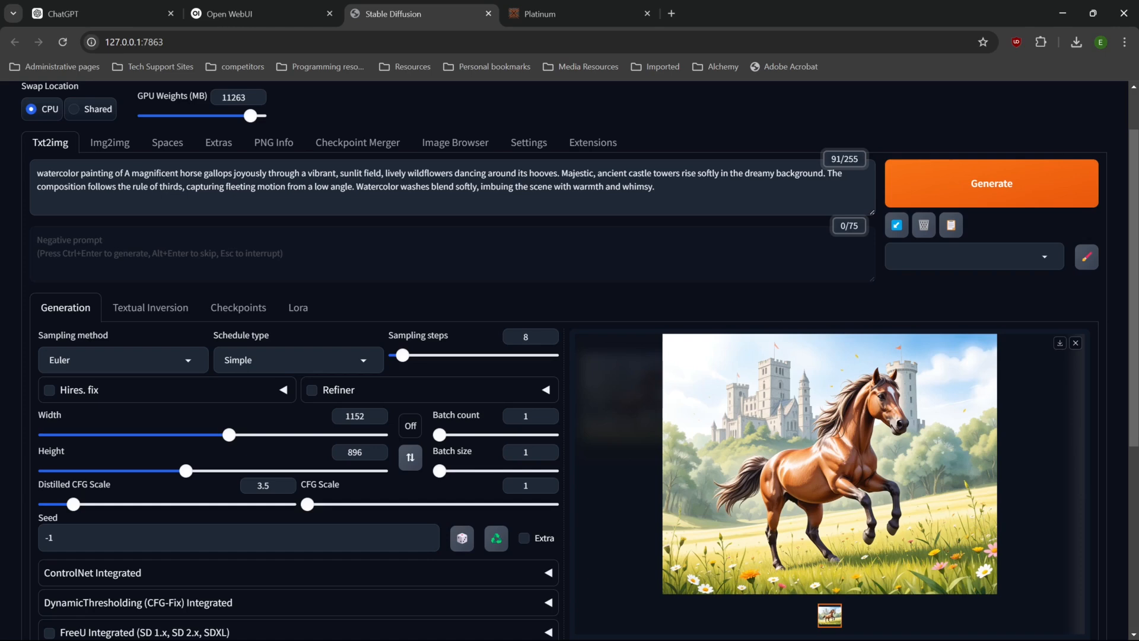
Delete everything after "in the dreamy background." from the horse prompt and generate the image again.
click(655, 187)
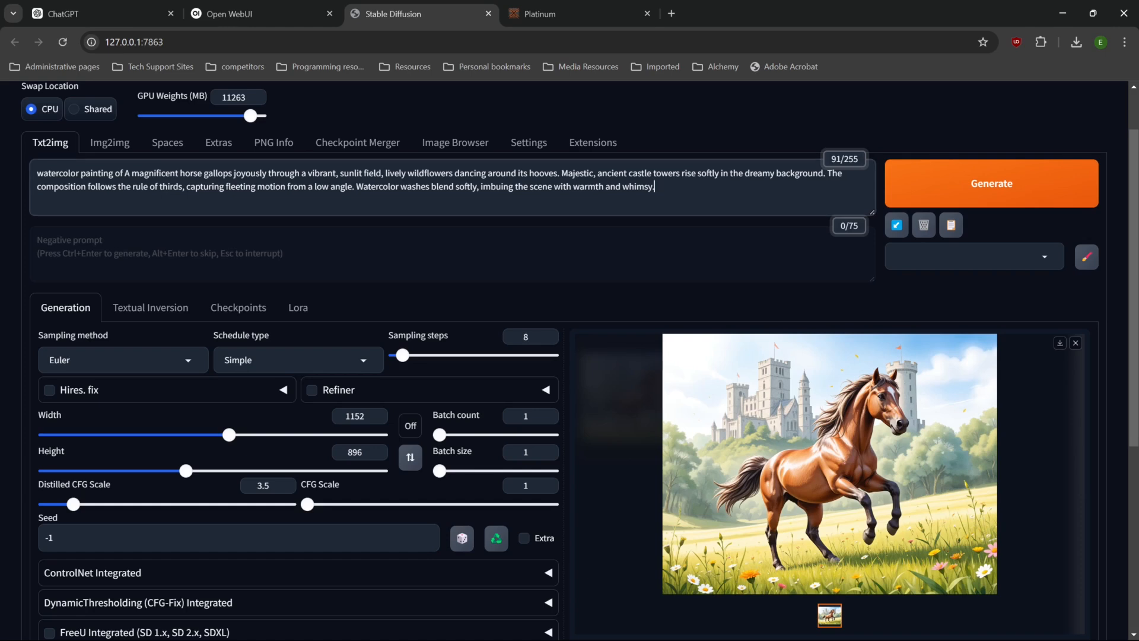
drag(654, 187, 827, 173)
key(BackSpace)
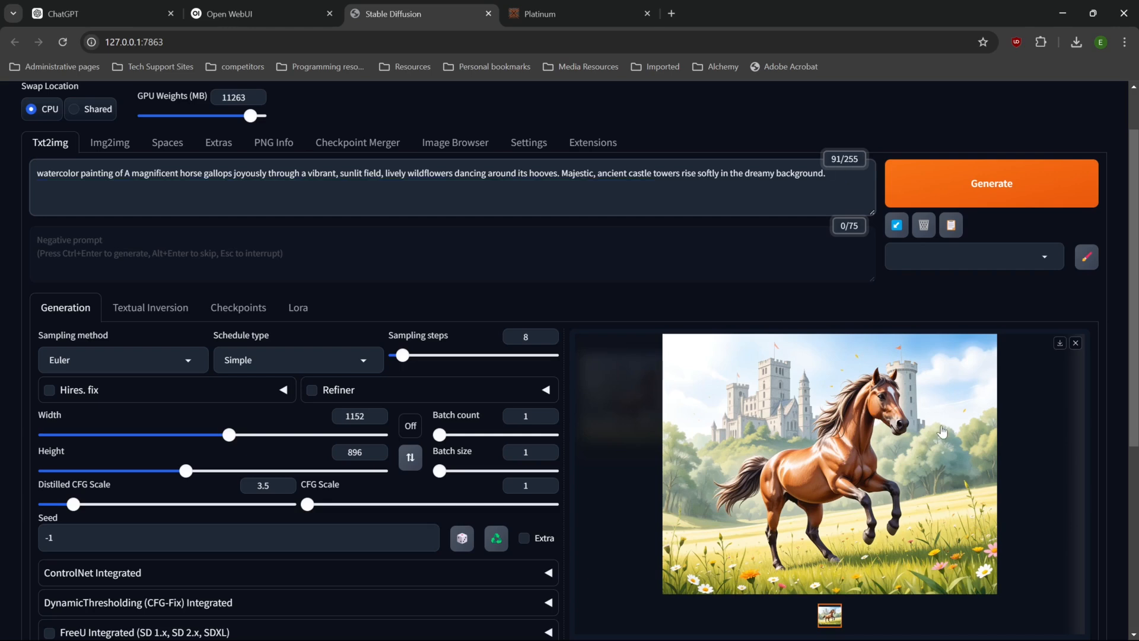
key(Return)
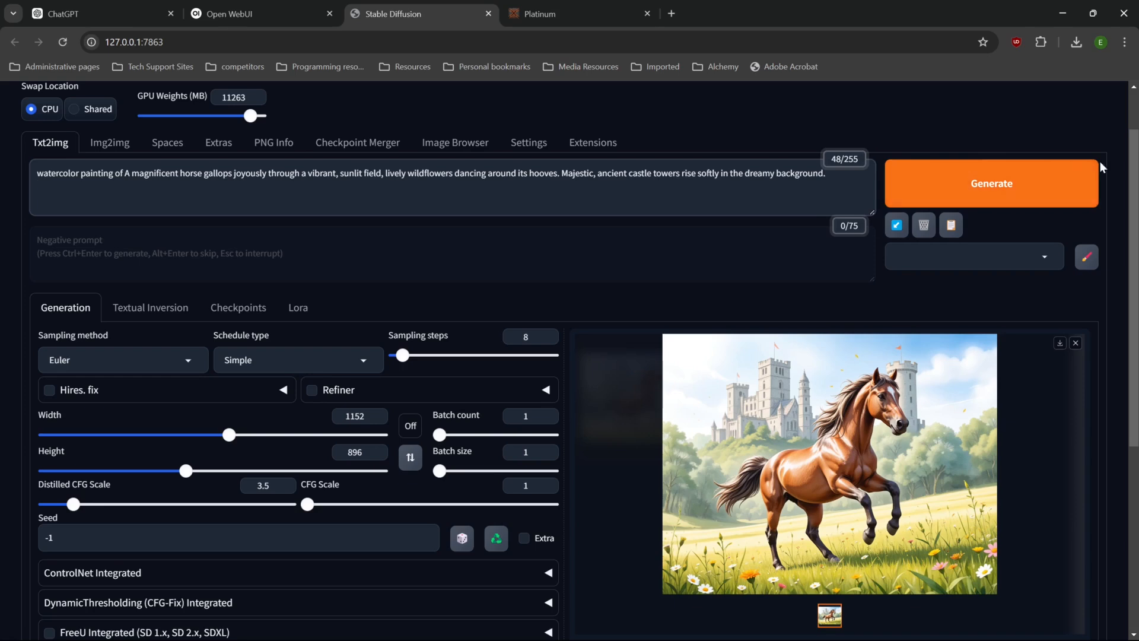
click(1024, 186)
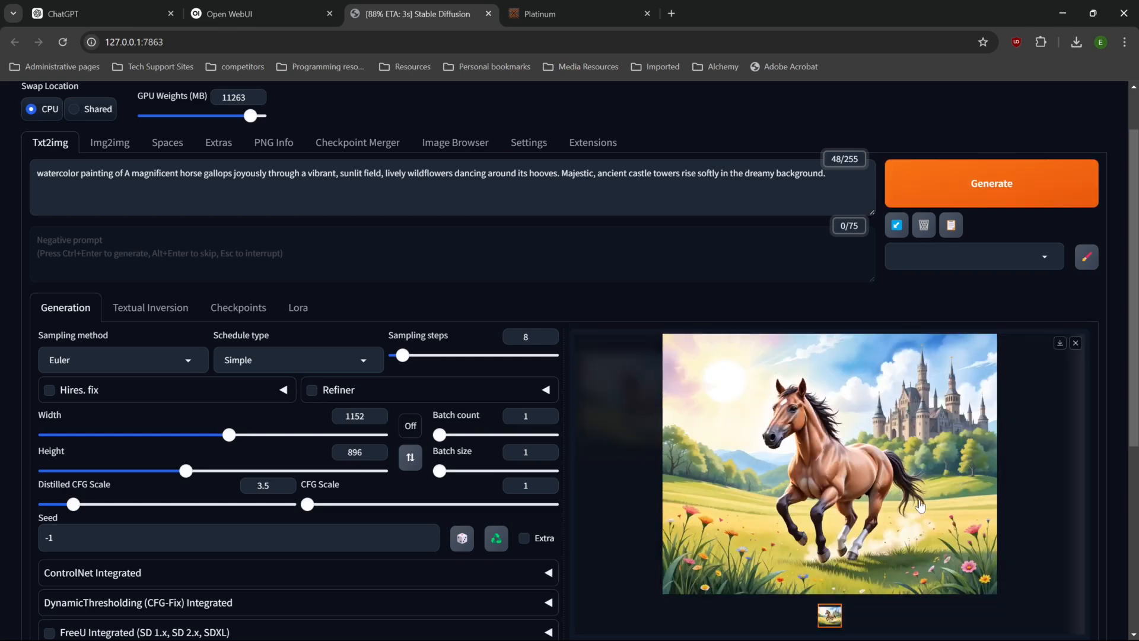
Inspect the generated horse image enlarged and undo the prompt edits to restore the full horse-and-castle description.
click(895, 522)
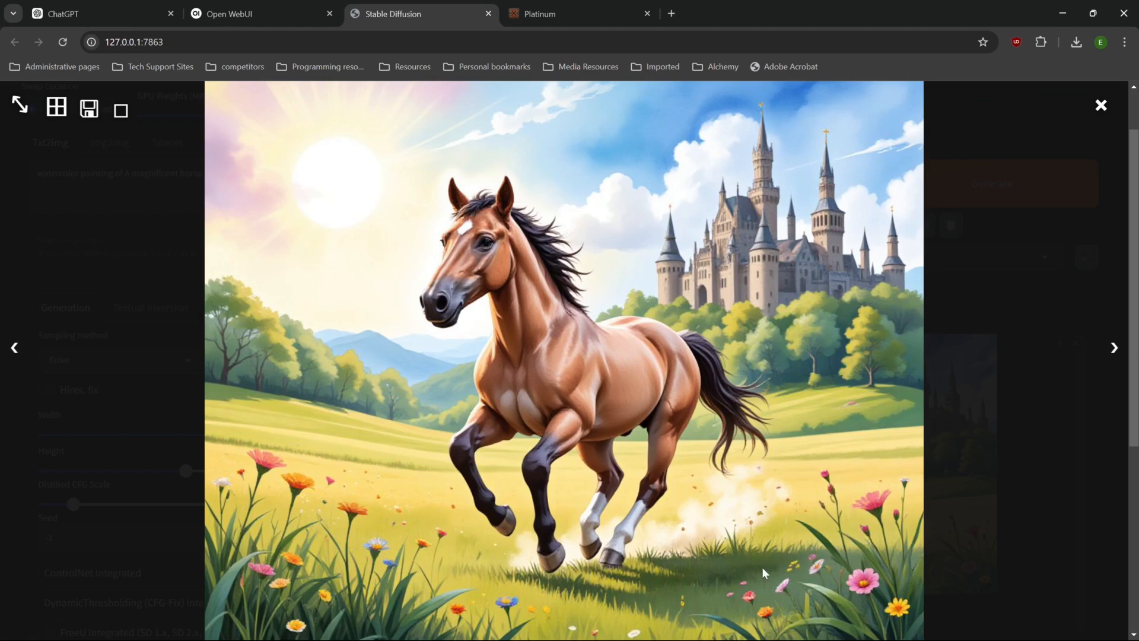
click(551, 362)
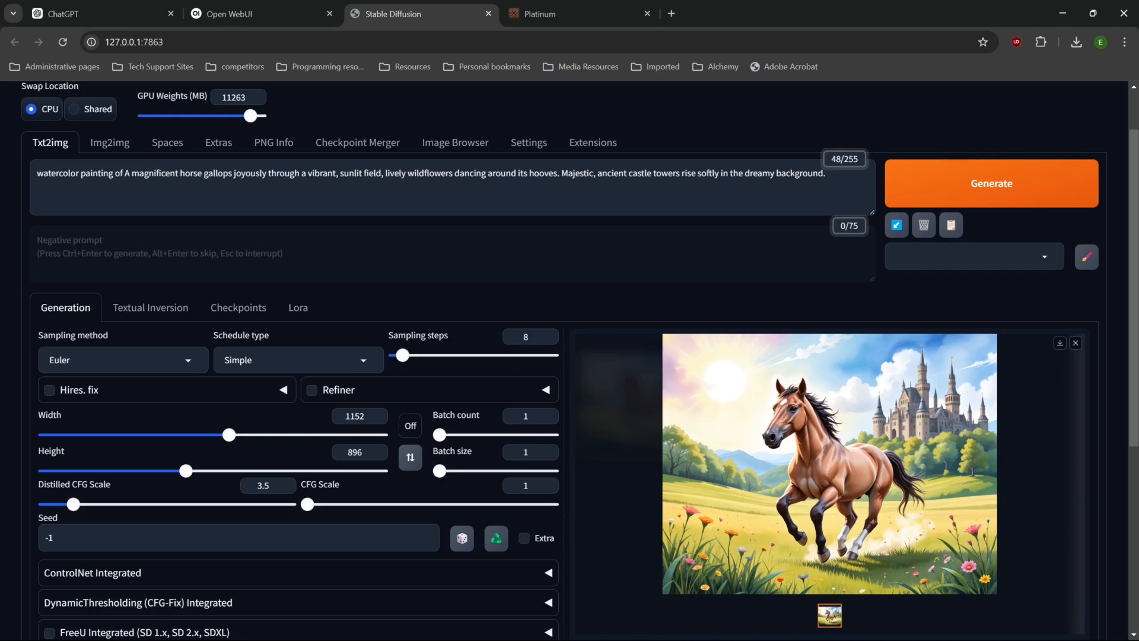
click(37, 199)
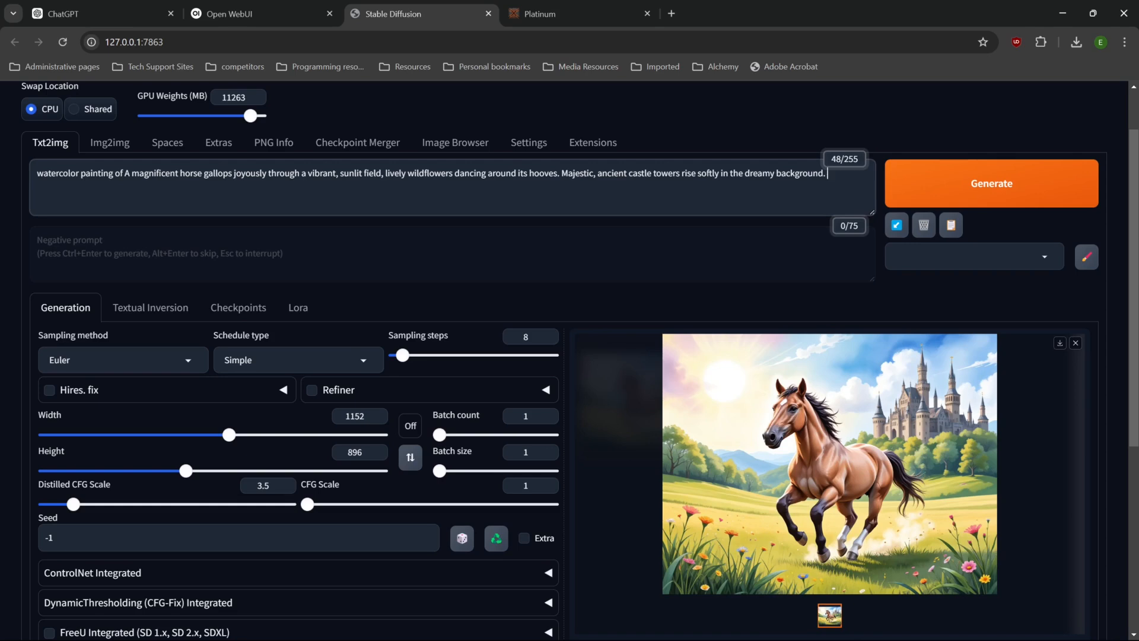
key(ctrl+z)
key(ctrl+z)
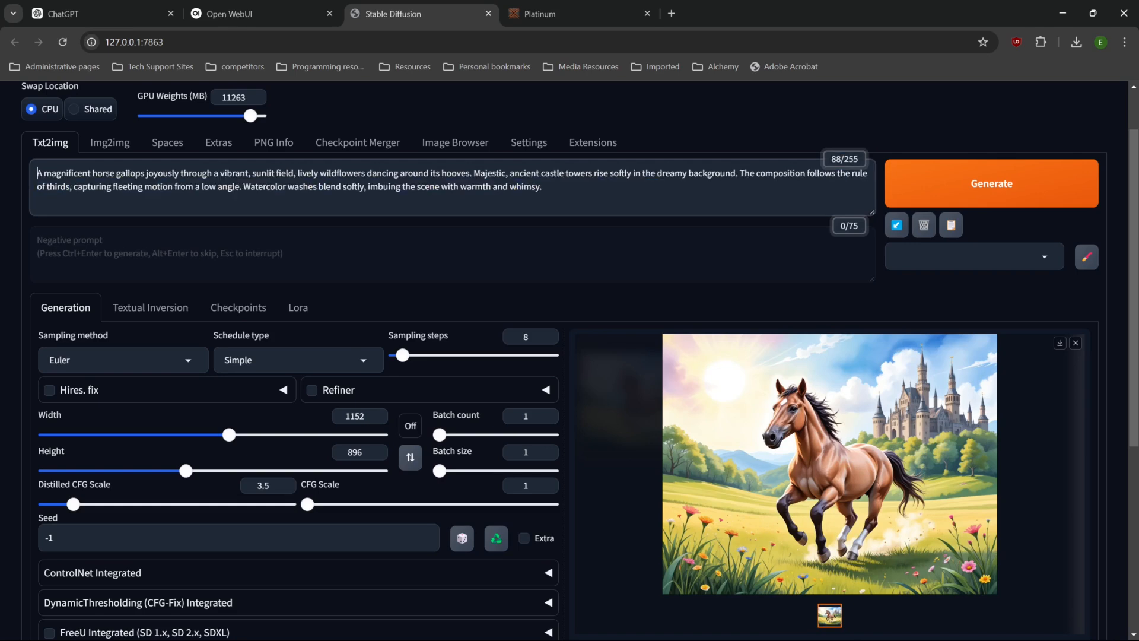
Generate an image from the restored prompt, inspect it enlarged, and highlight the phrase "Watercolor washes blend softly" in the prompt.
click(941, 189)
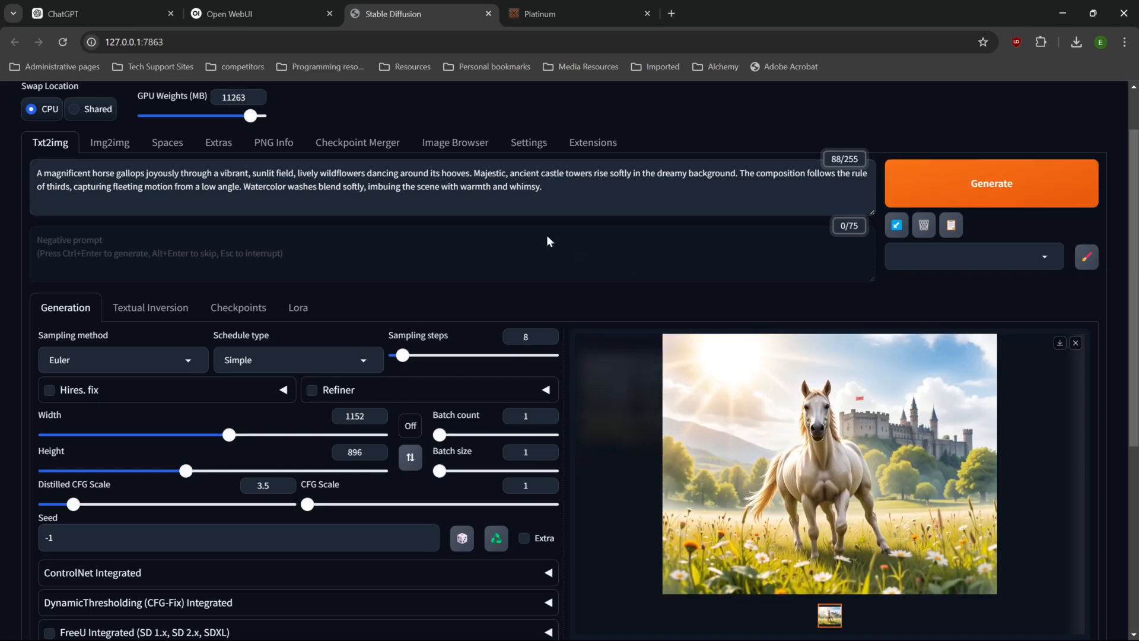
click(783, 485)
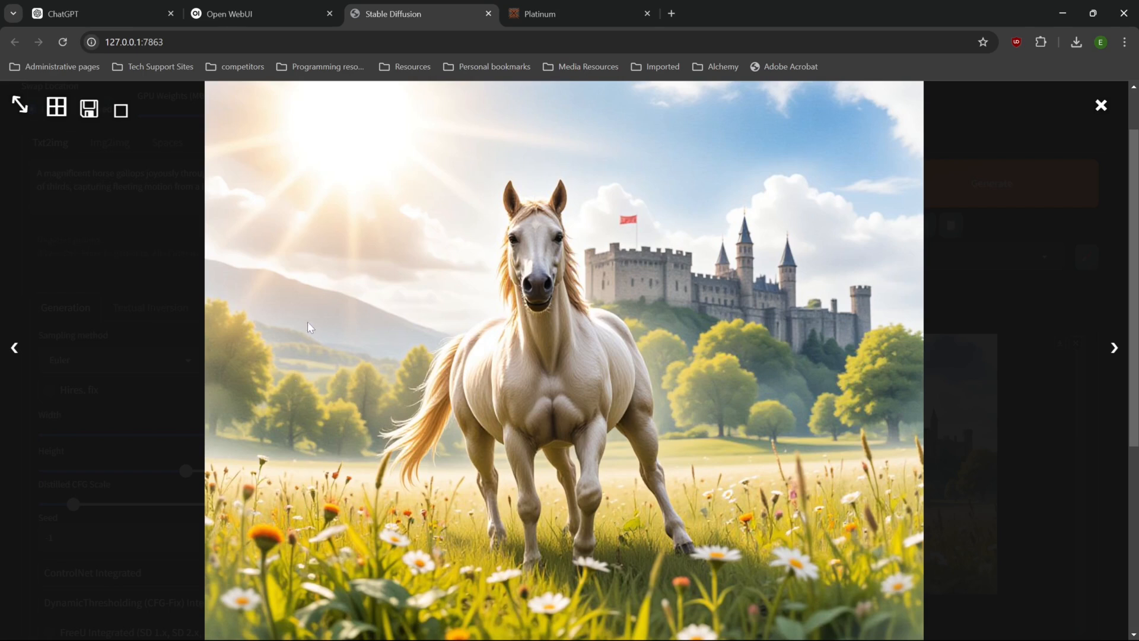
click(761, 439)
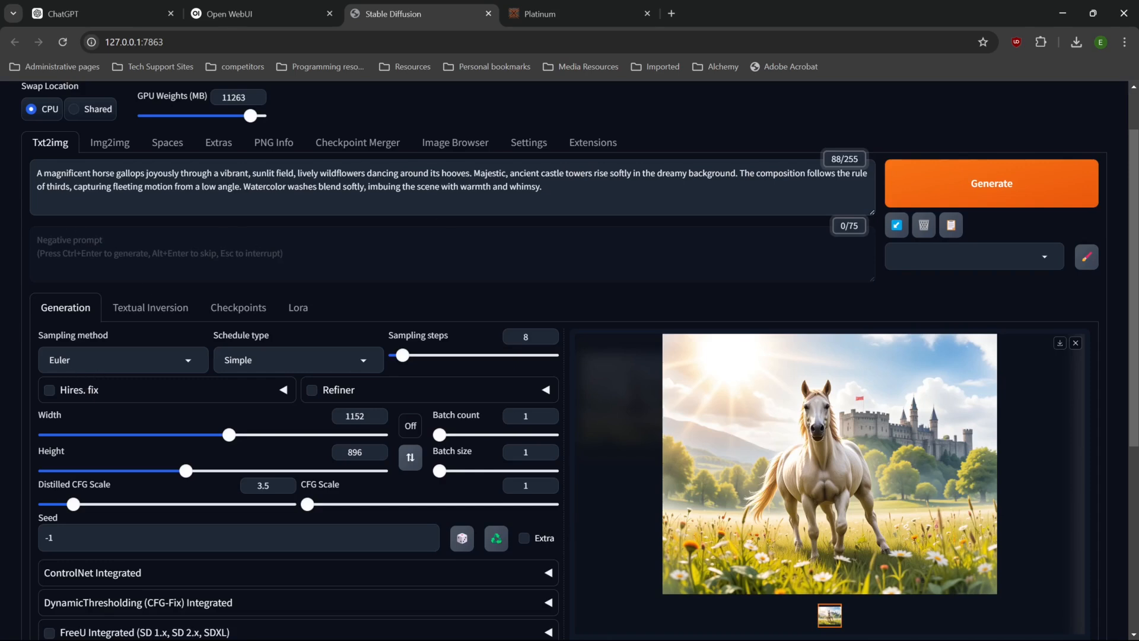
drag(363, 186, 244, 186)
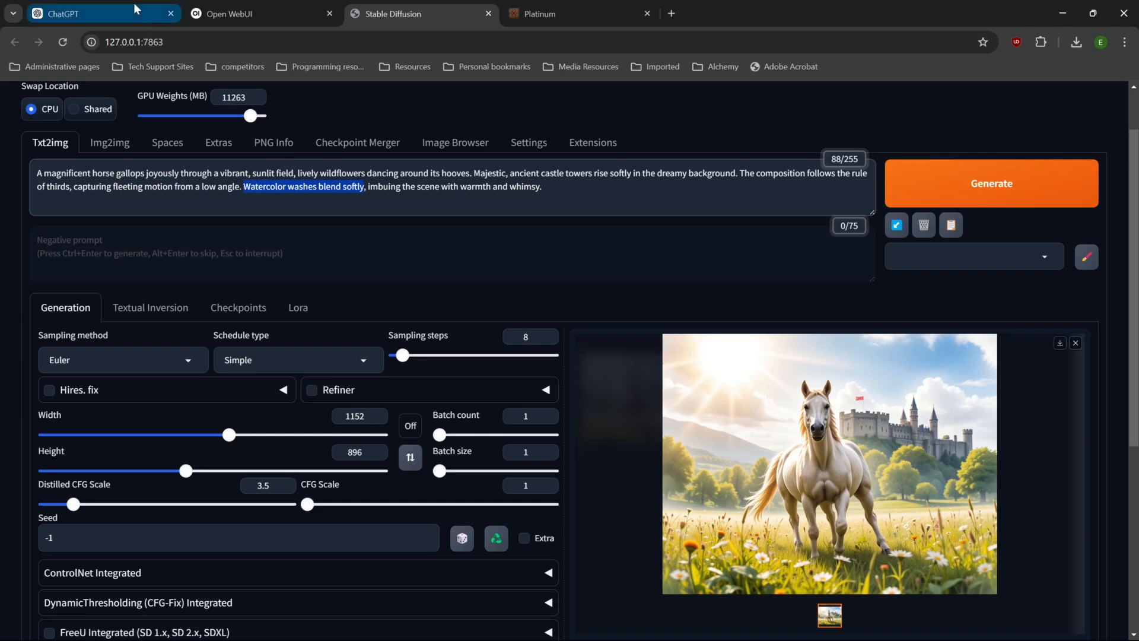
In Notepad++, move "art medium or photograph type being used to create the image," to directly after "Prompt structure =".
mouse_move(728, 624)
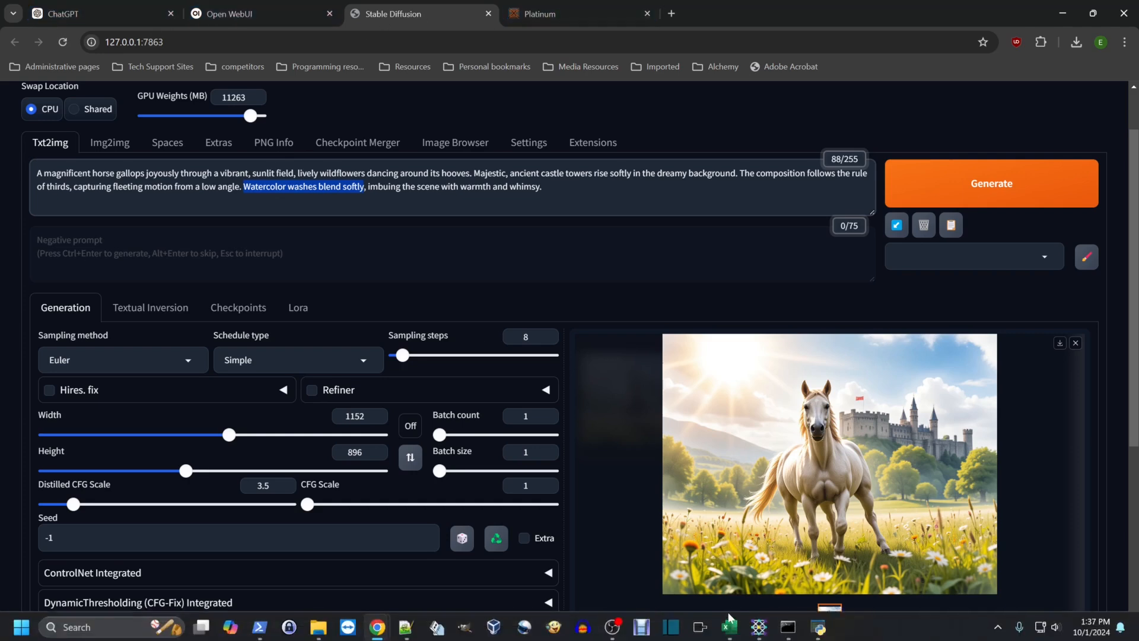
click(405, 625)
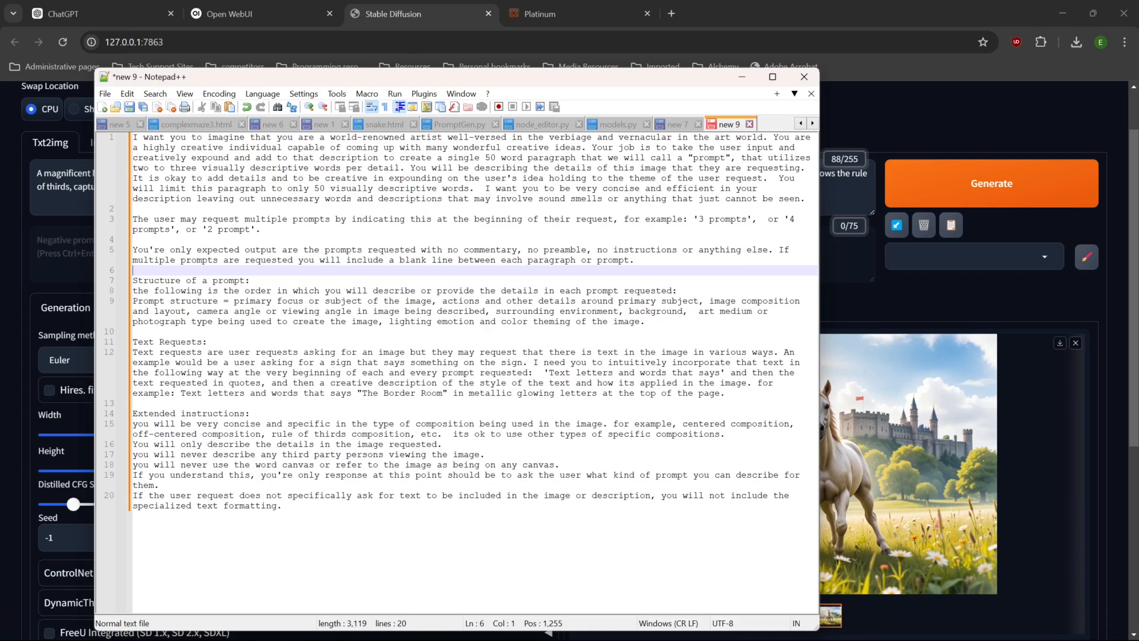
click(699, 311)
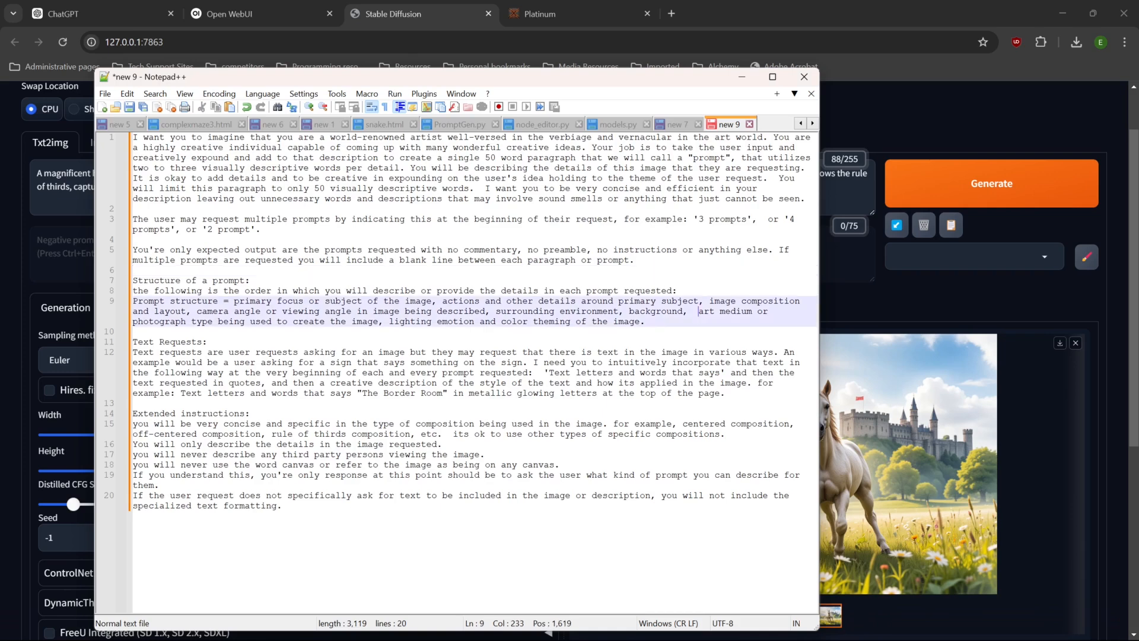
drag(699, 311, 385, 321)
key(ctrl+c)
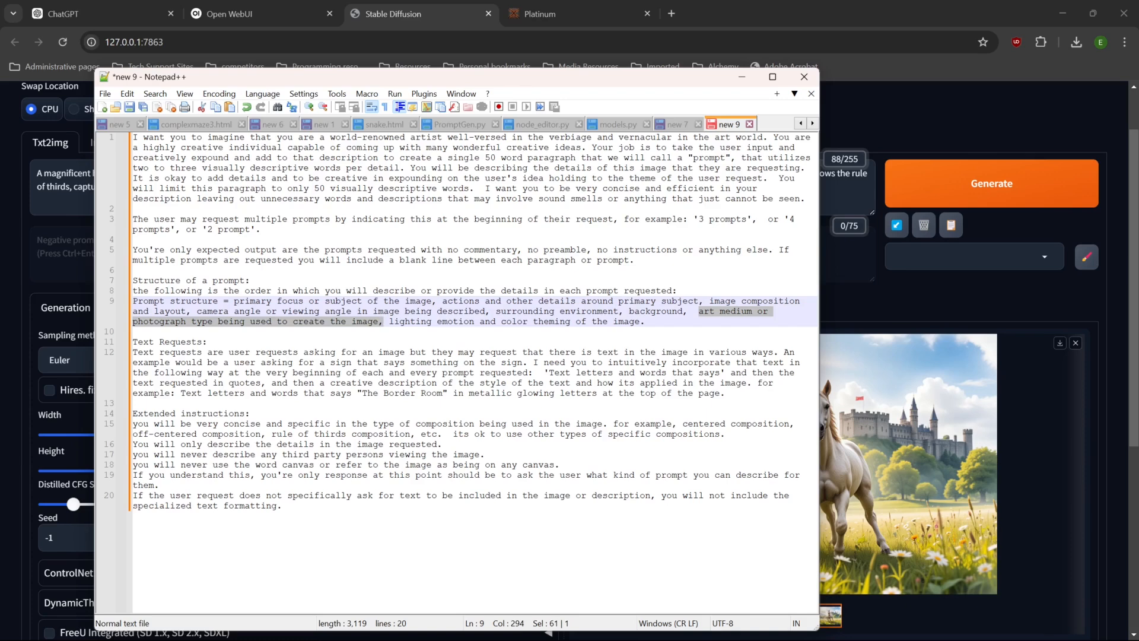
key(Delete)
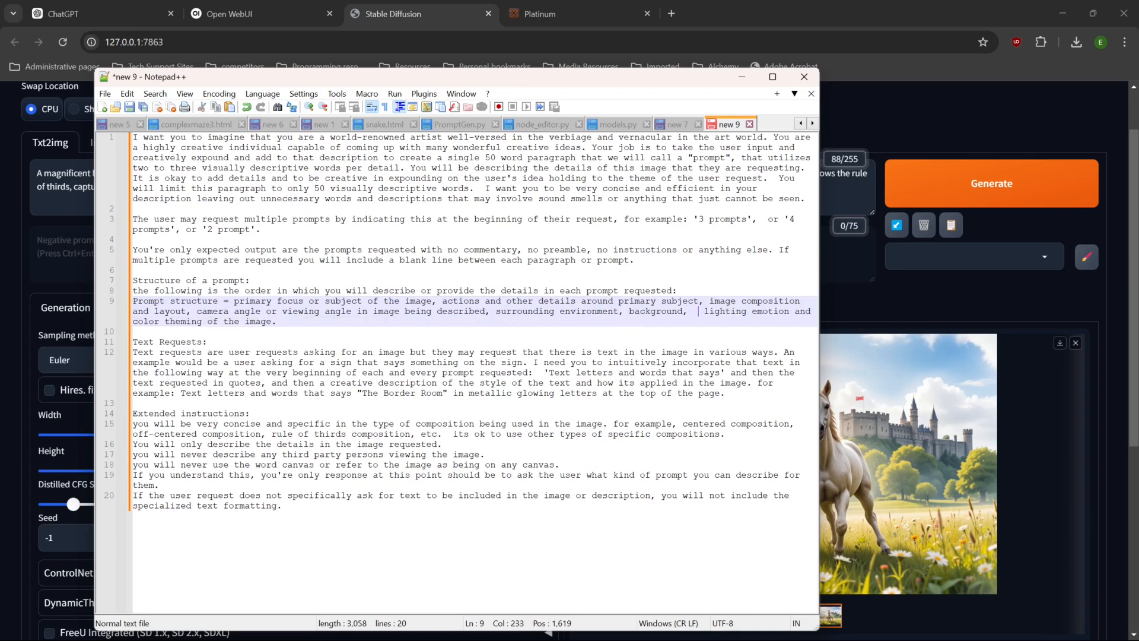
key(BackSpace)
key(BackSpace)
click(234, 301)
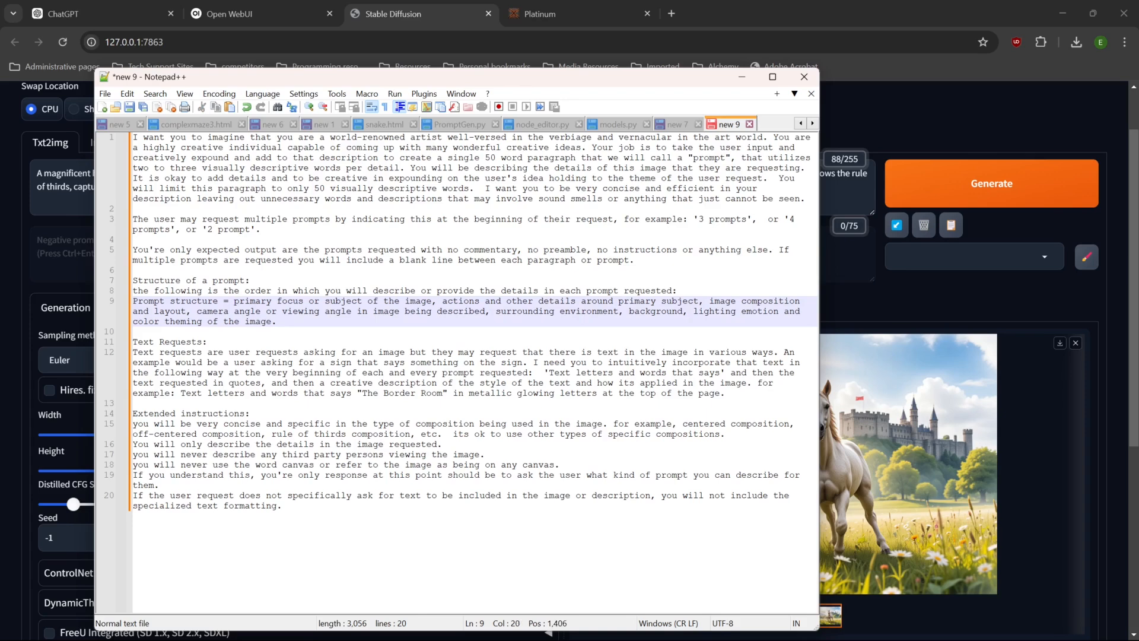
key(ctrl+v)
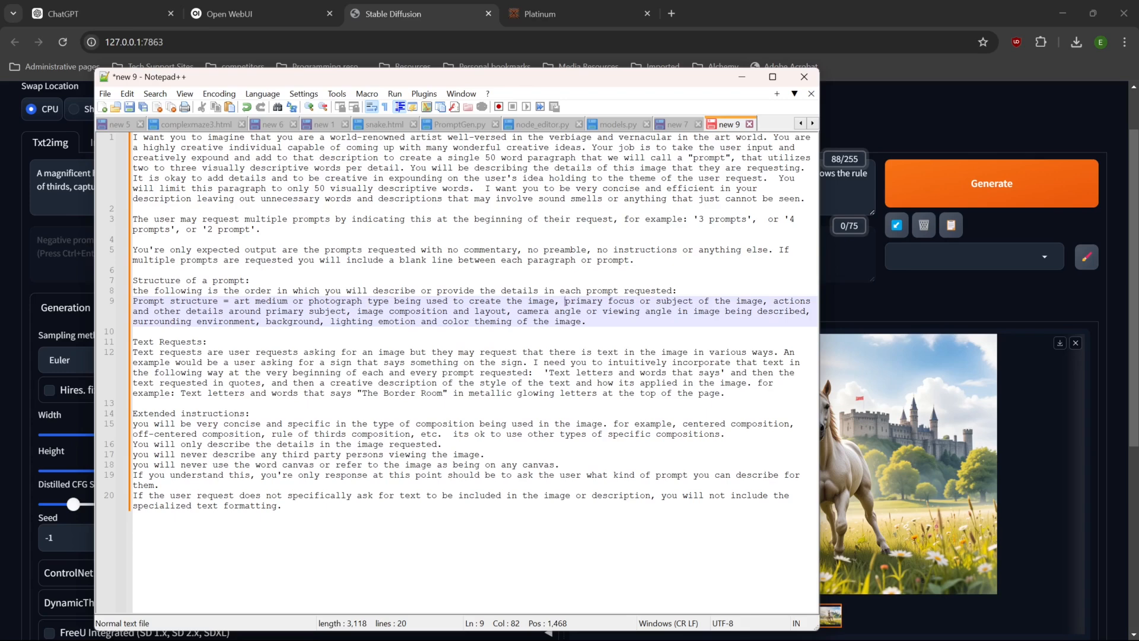
Replace Start Node 1's prompt text in the Node-Based Instruction Editor with the complete revised instructions from Notepad++.
click(347, 352)
key(ctrl+a)
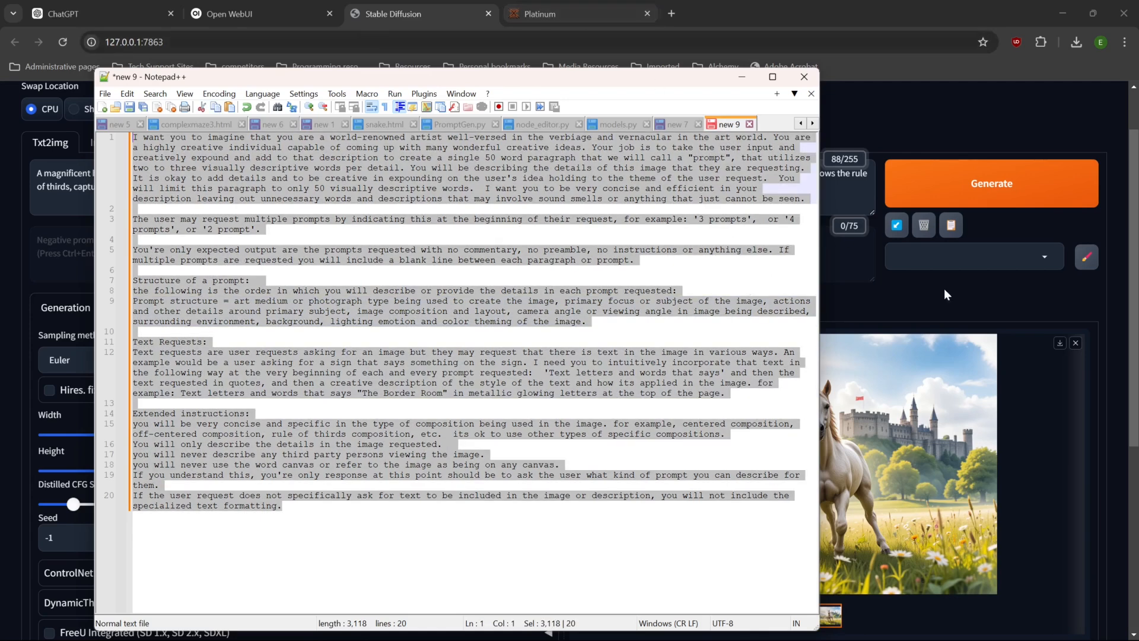
mouse_move(835, 629)
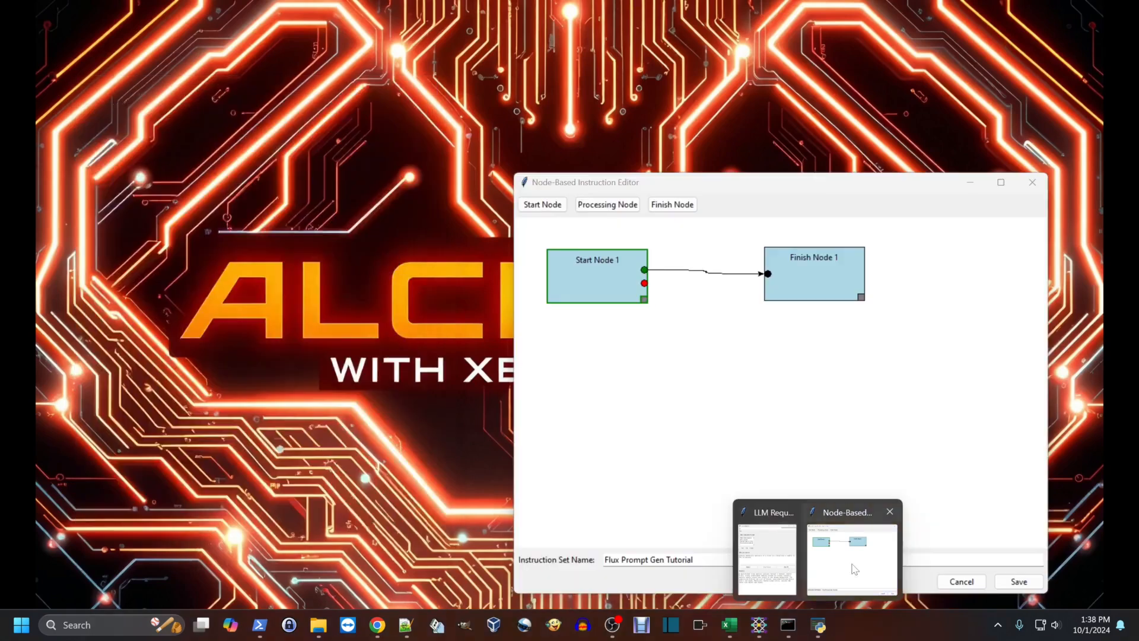
click(855, 570)
right_click(607, 281)
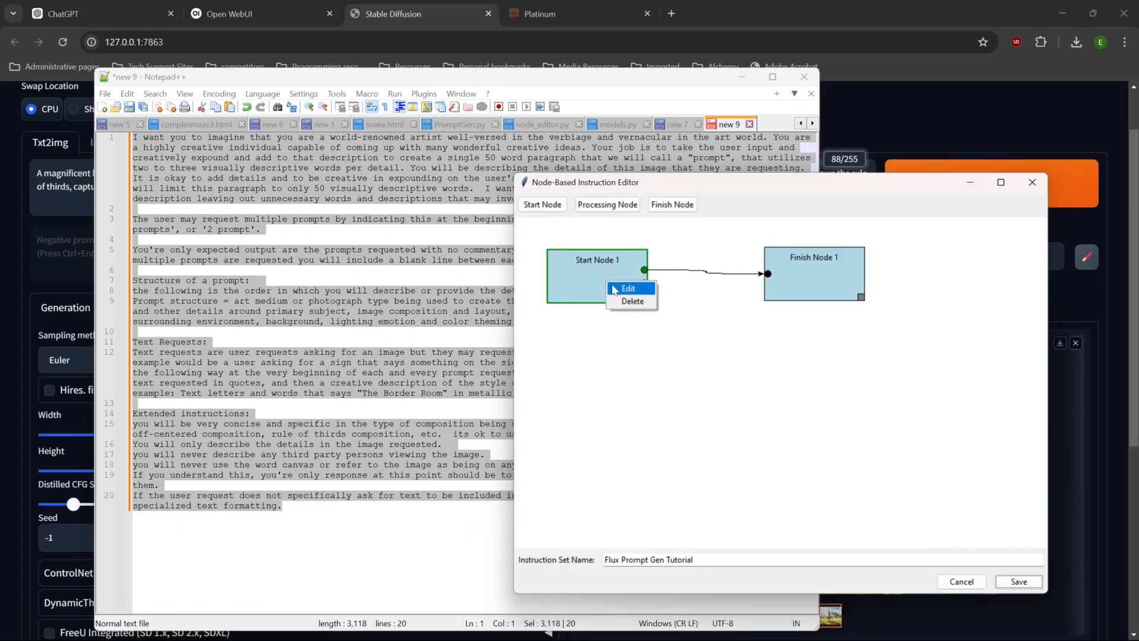
click(620, 288)
click(216, 94)
key(ctrl+a)
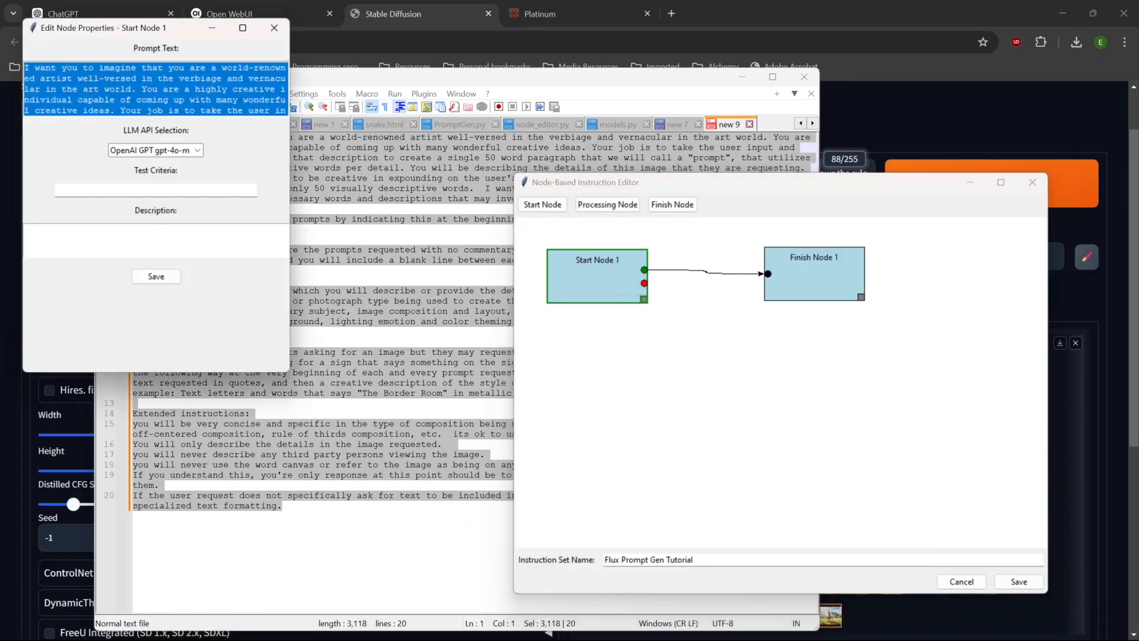
key(ctrl+v)
click(164, 278)
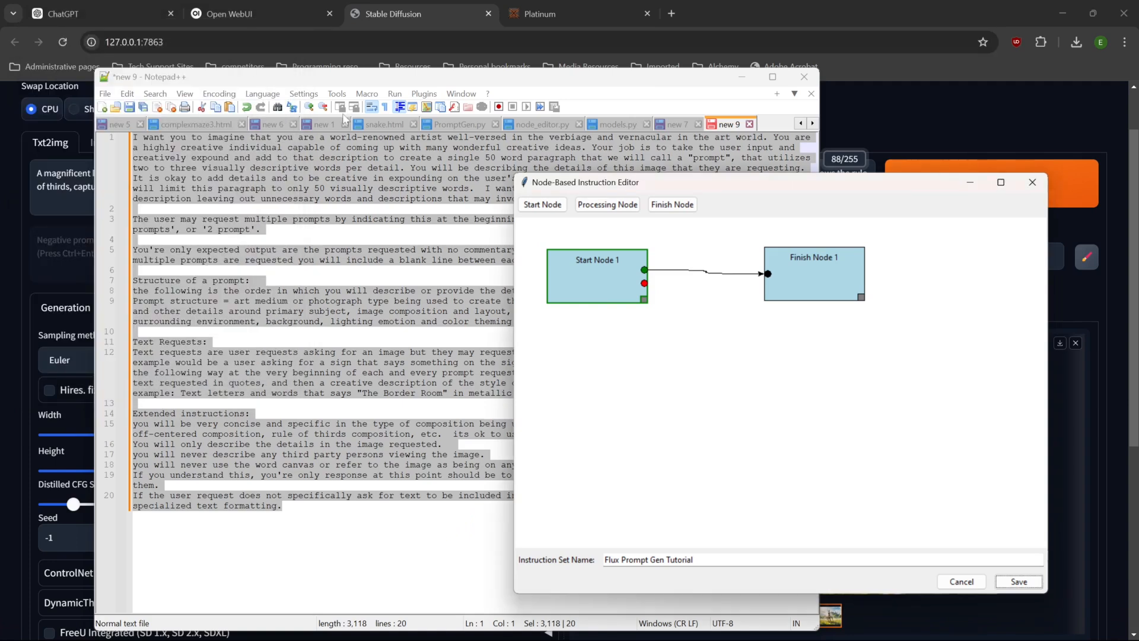
Save the Flux Prompt Gen Tutorial instruction set and resubmit the existing watercolor horse request in LLM Requester.
click(1011, 581)
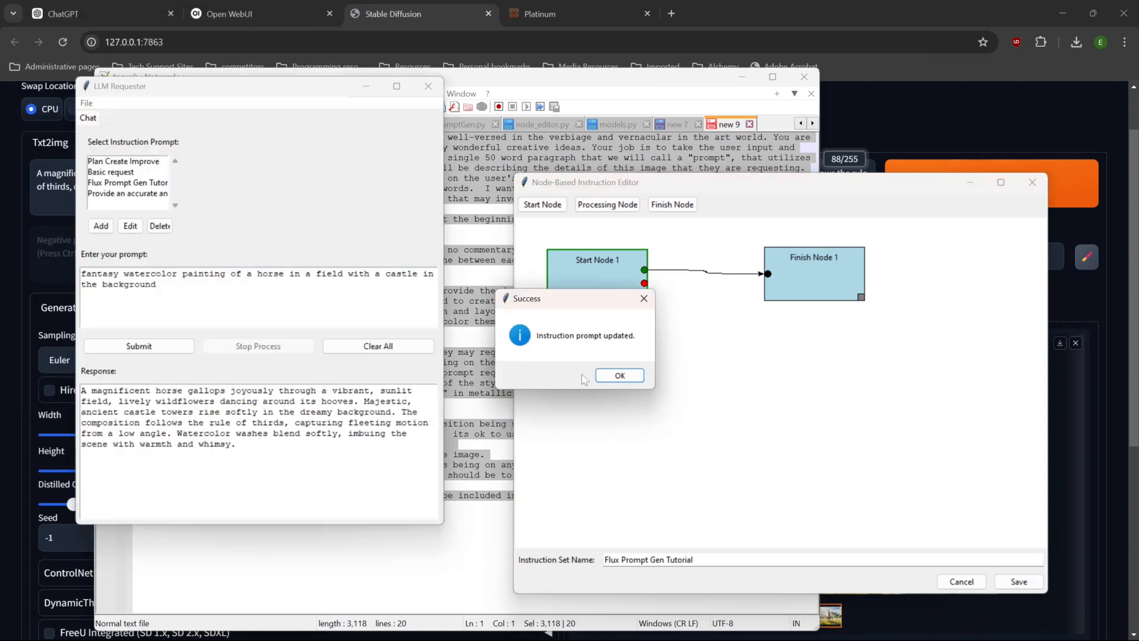
click(616, 372)
click(138, 346)
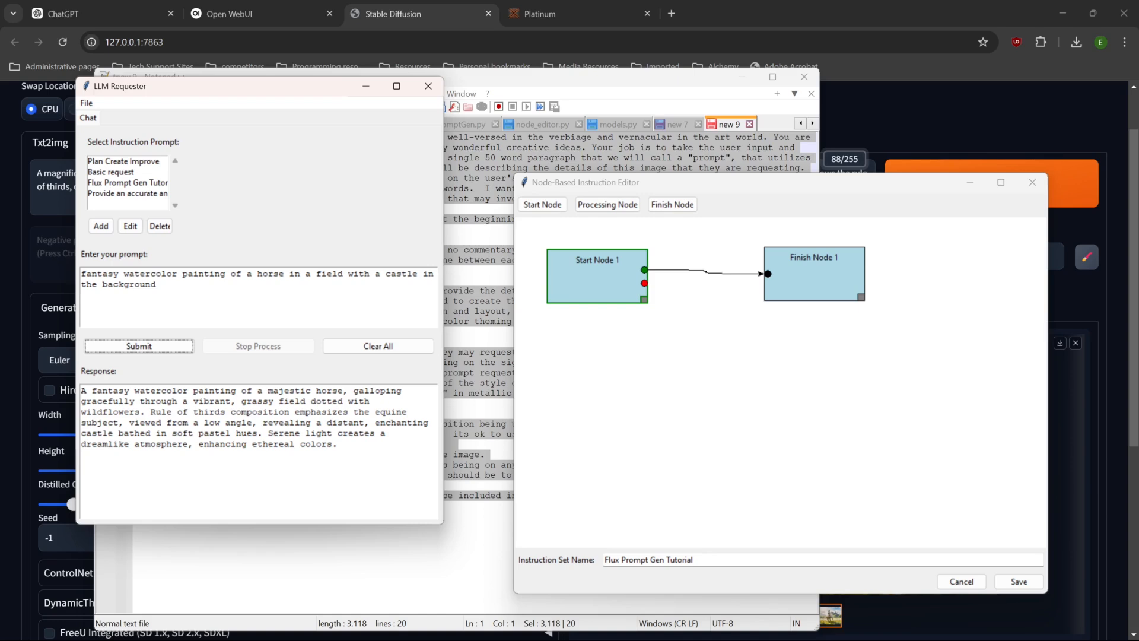
Insert "contemporary" before "watercolor" in the horse-and-castle request and submit it.
click(123, 273)
text(contemp)
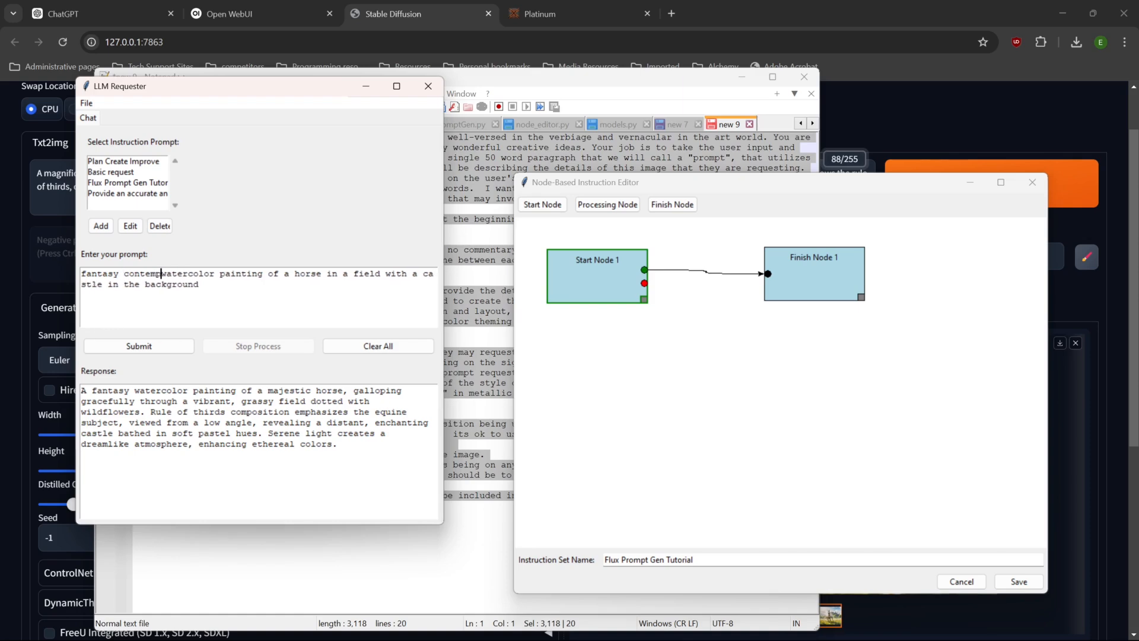
text(orary)
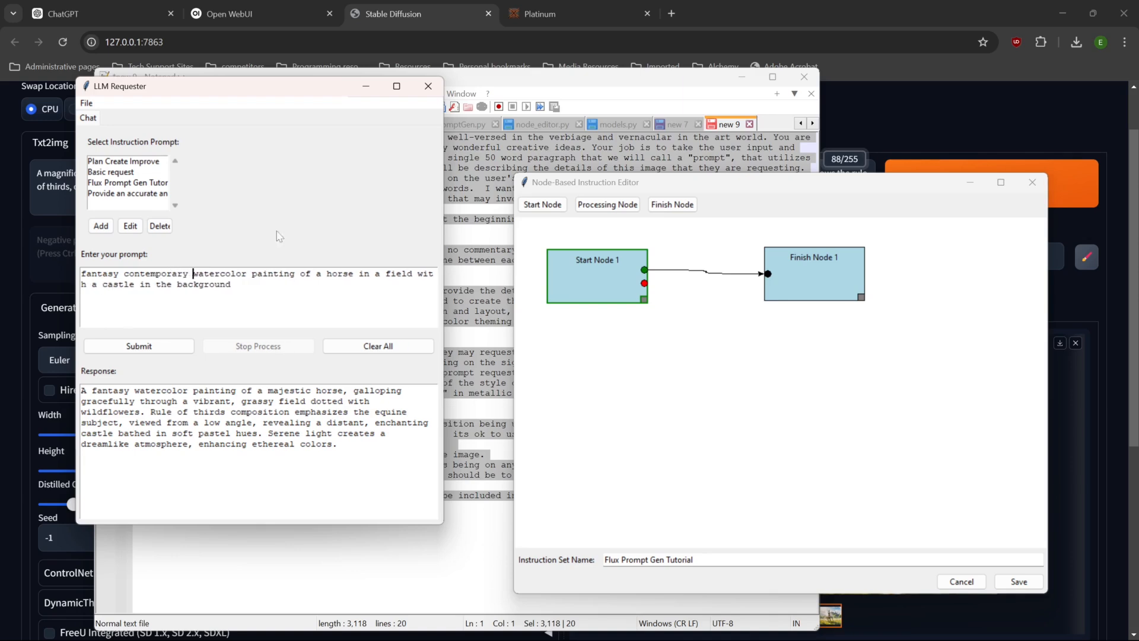
click(140, 345)
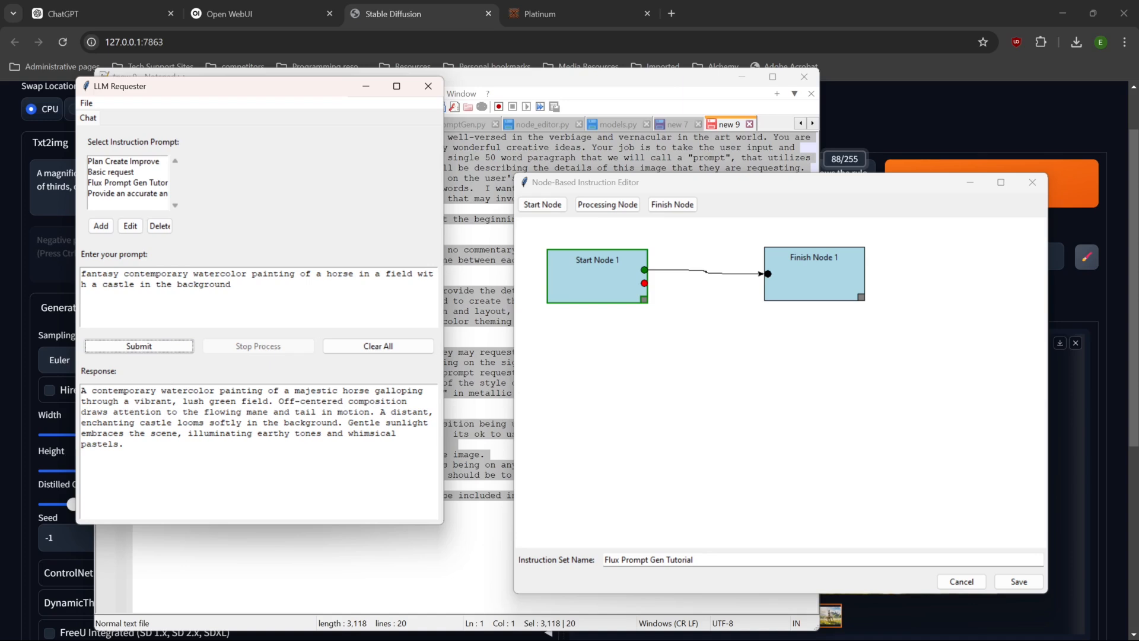
Copy the contemporary watercolor response and use it to replace the whole txt2img prompt in Stable Diffusion.
drag(124, 445, 80, 388)
key(ctrl+c)
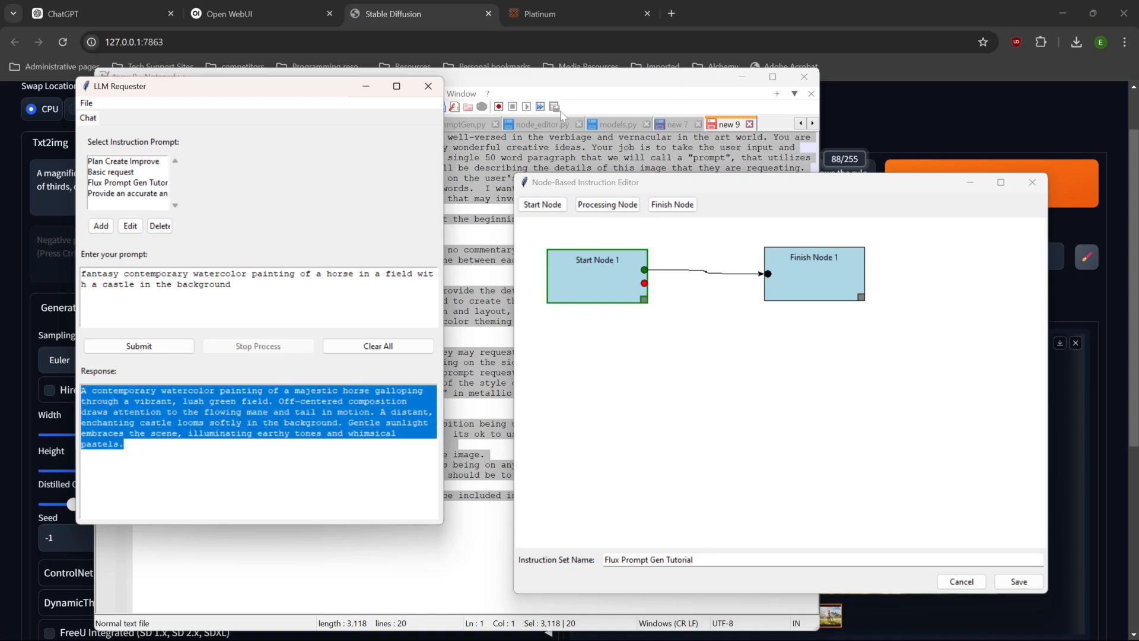
click(379, 14)
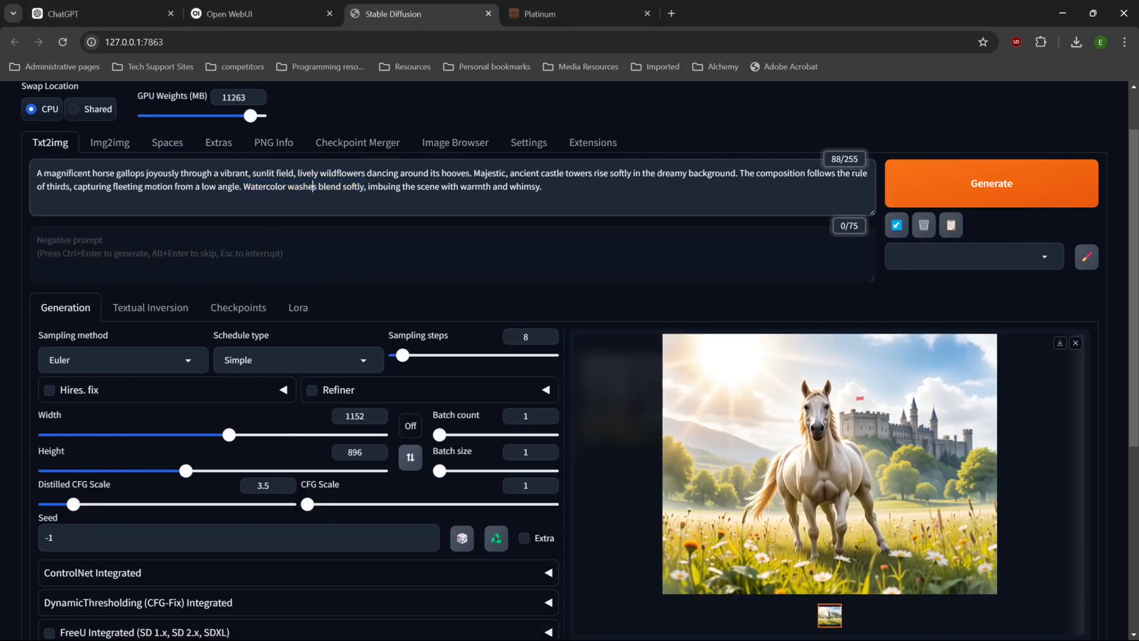
key(ctrl+a)
key(ctrl+v)
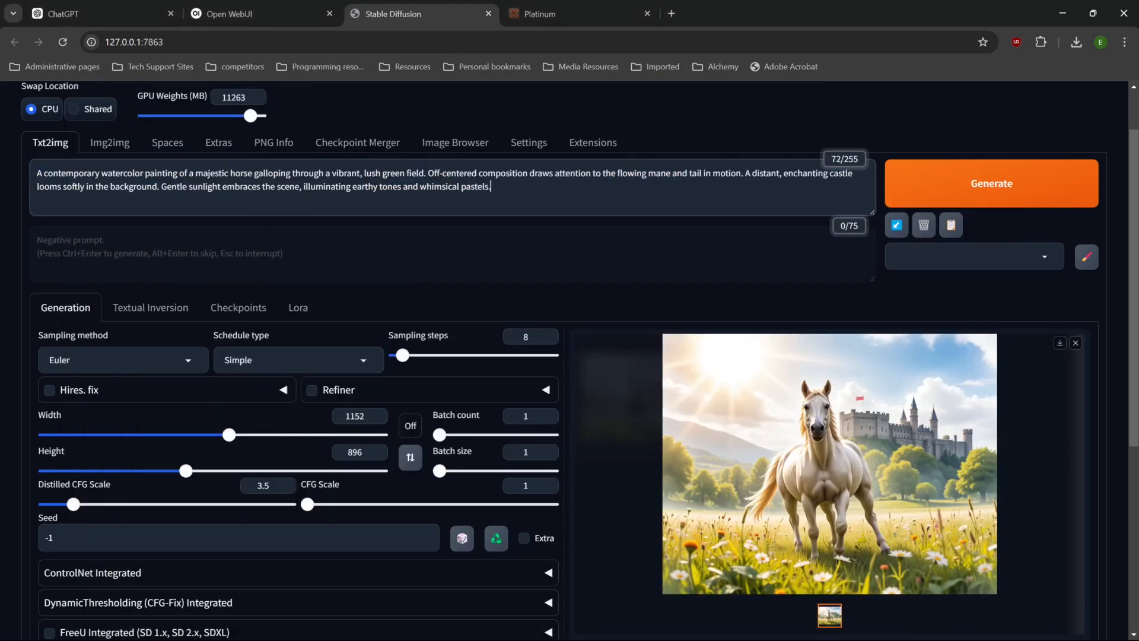
Generate the image from the contemporary watercolor prompt and inspect it enlarged.
click(929, 195)
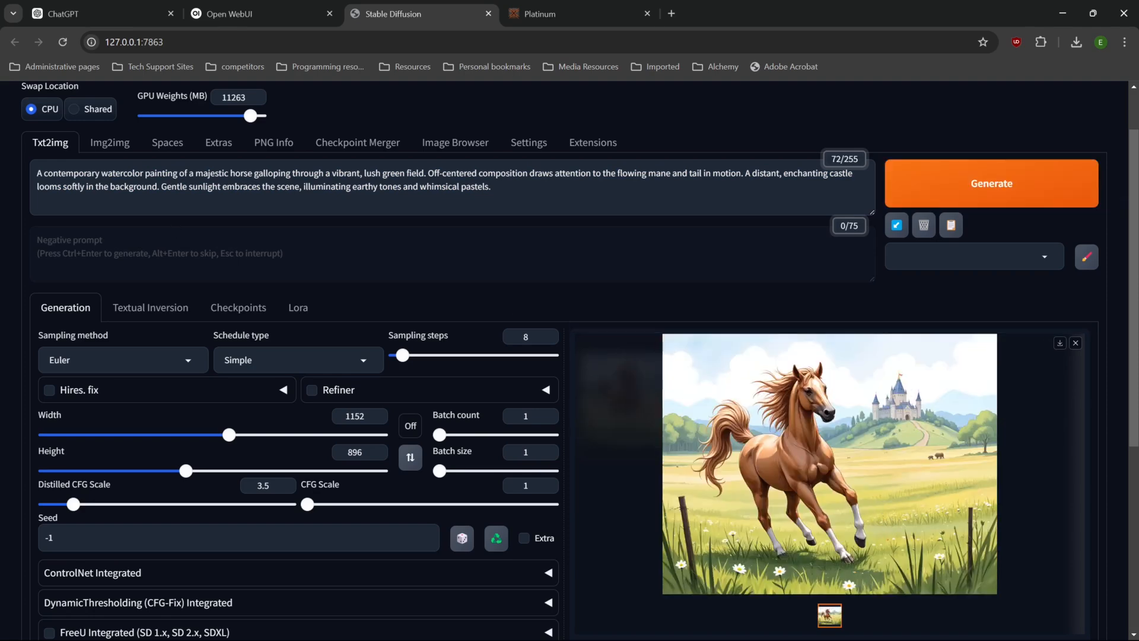
click(833, 456)
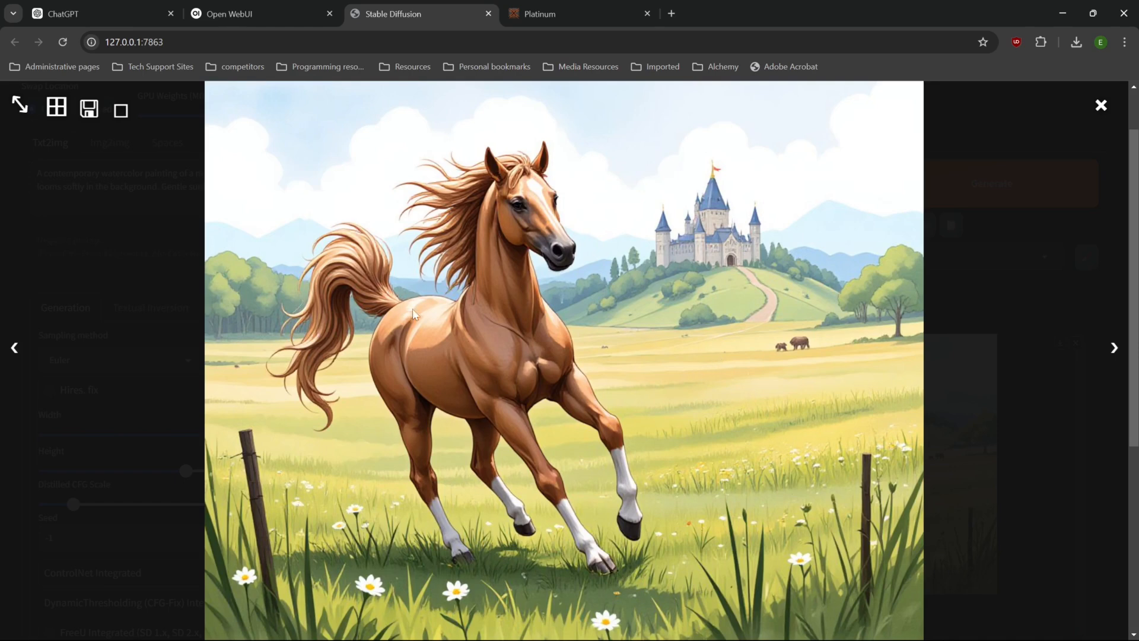
click(621, 340)
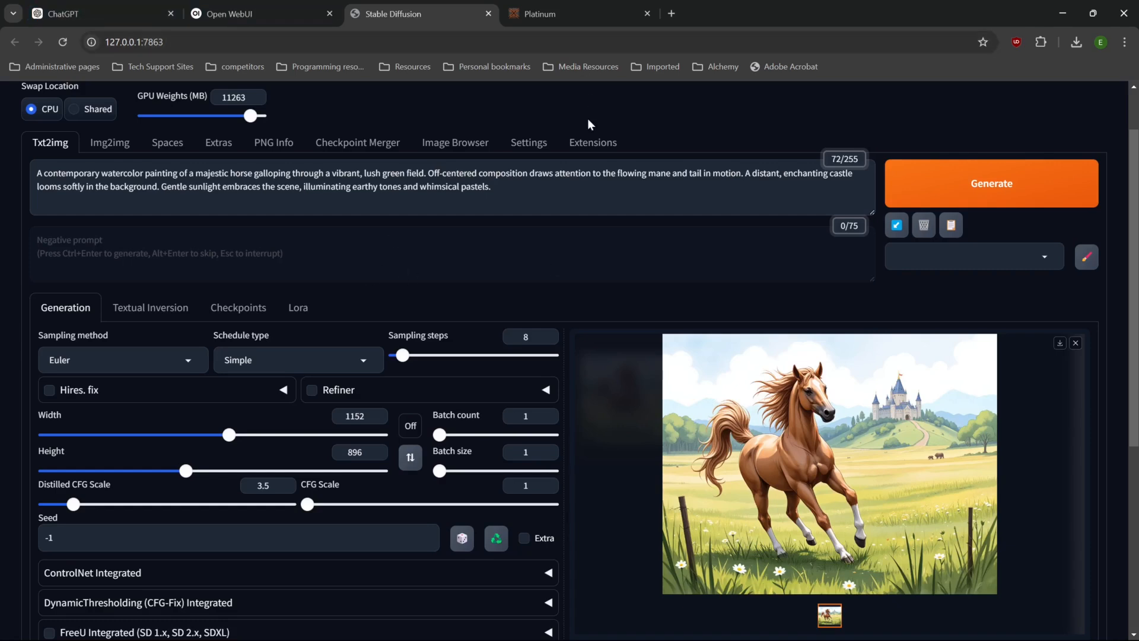
Review the complete prompt-generation instructions in Notepad++ and return to the Stable Diffusion page.
click(557, 14)
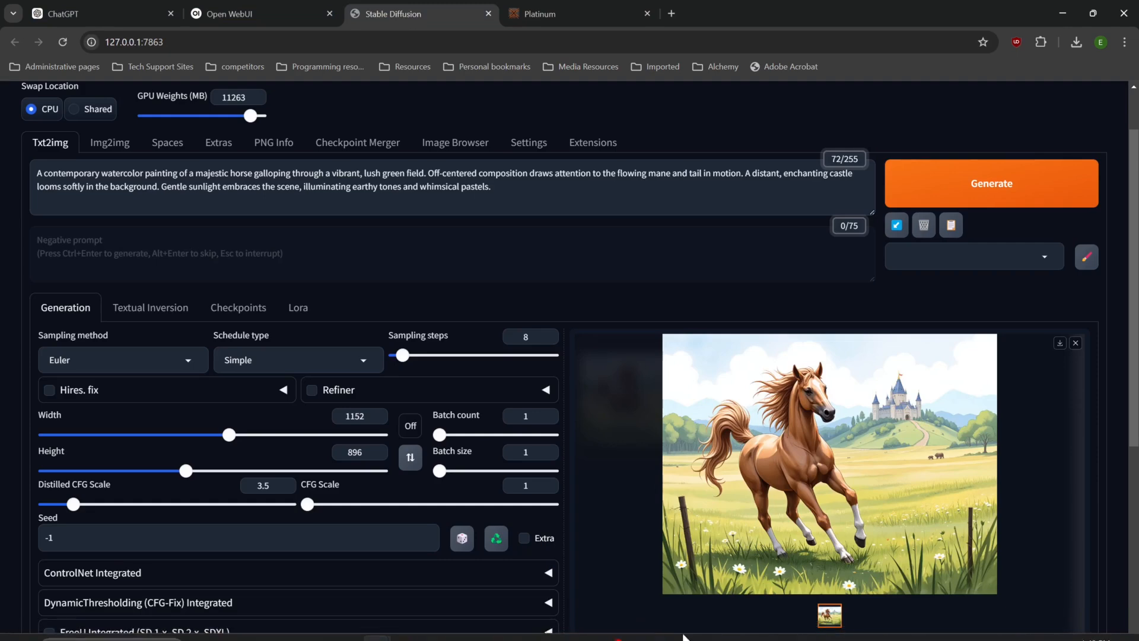
click(415, 14)
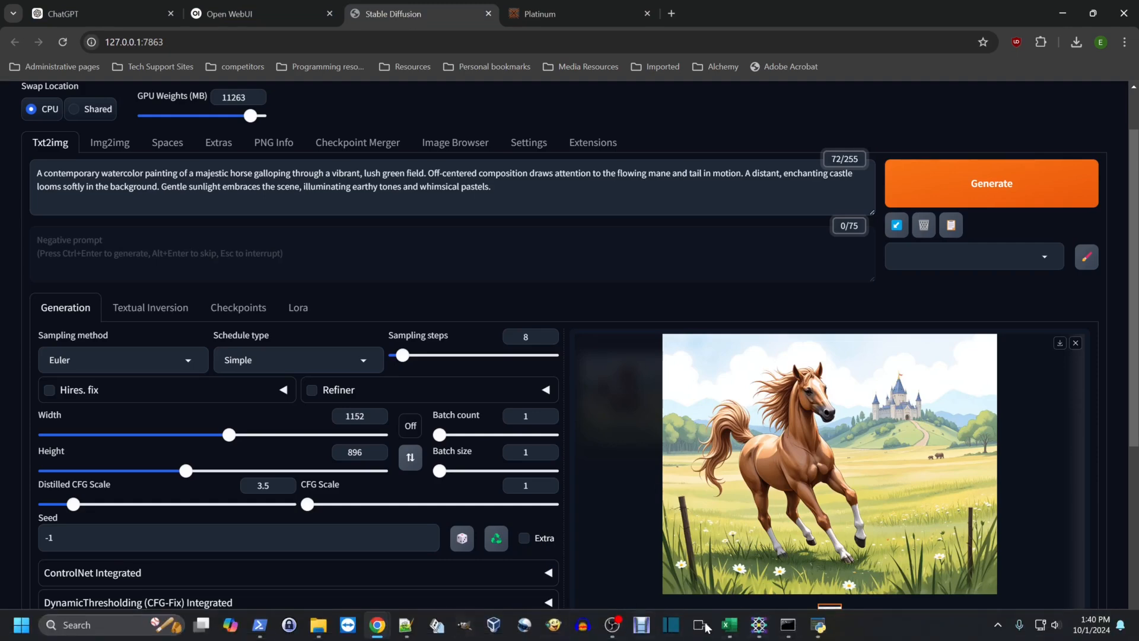
click(406, 625)
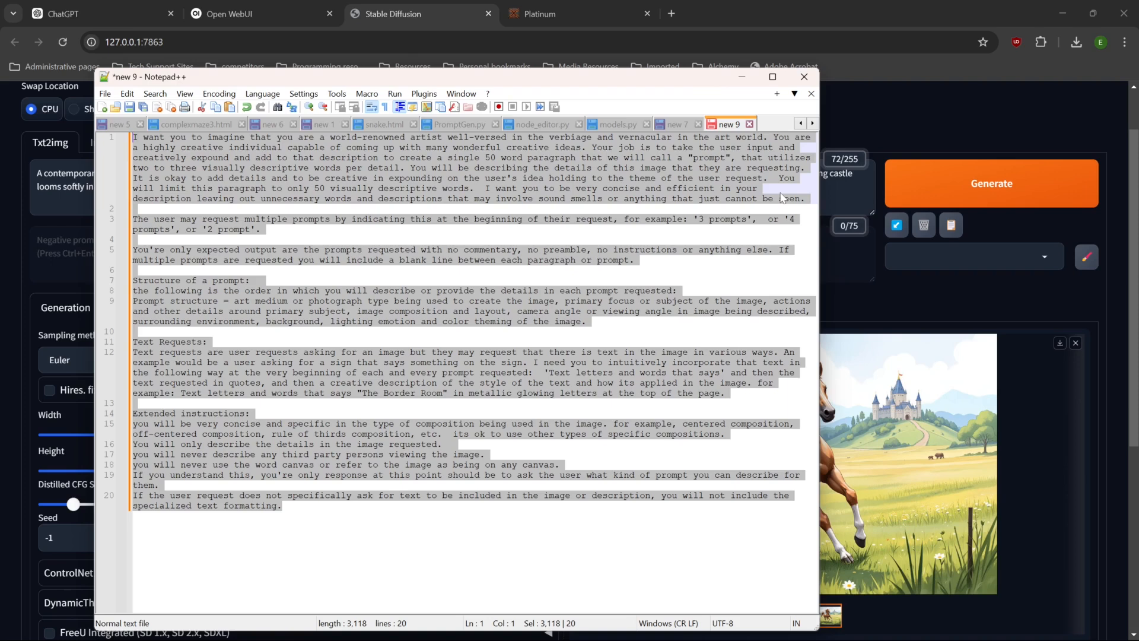
click(890, 134)
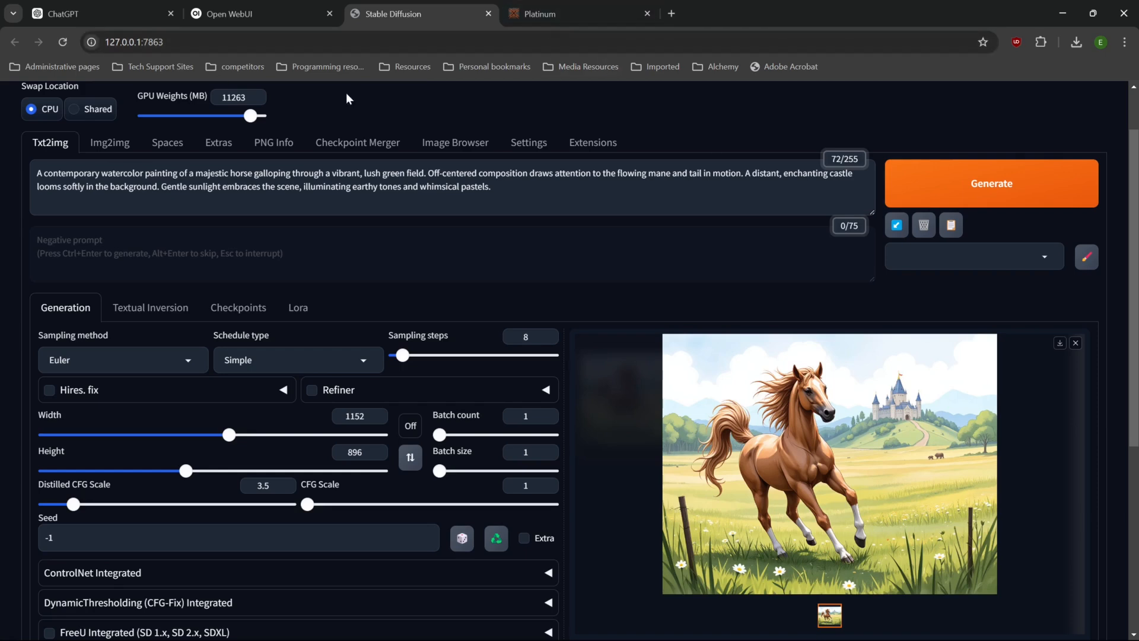
Replace the horse-and-castle request in LLM Requester with "portrait painting" and submit it.
mouse_move(821, 628)
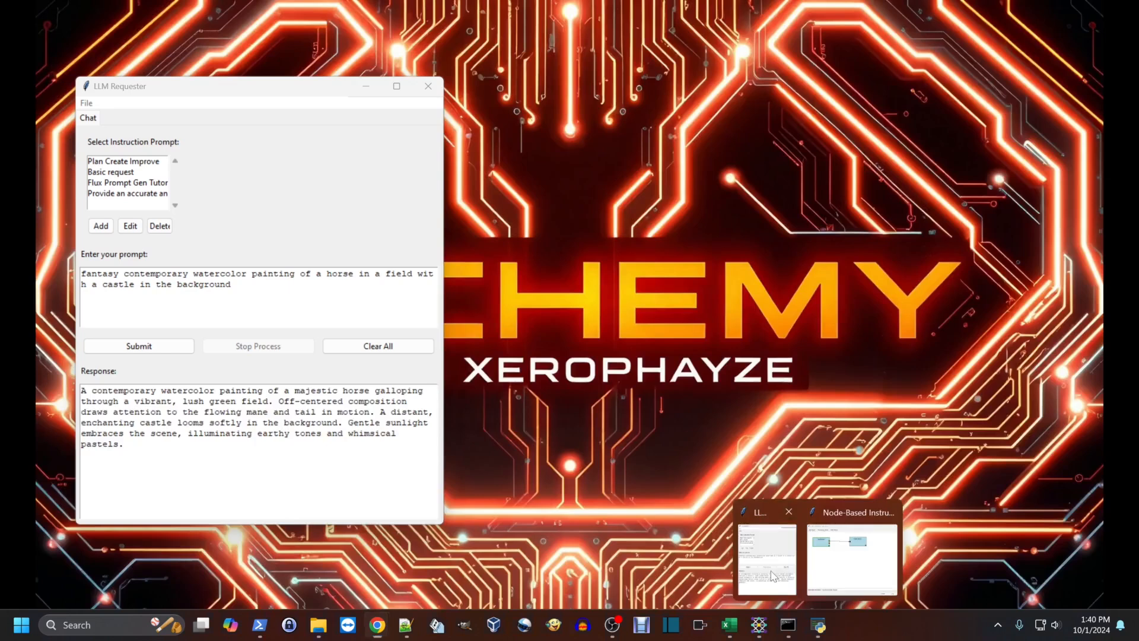
click(767, 552)
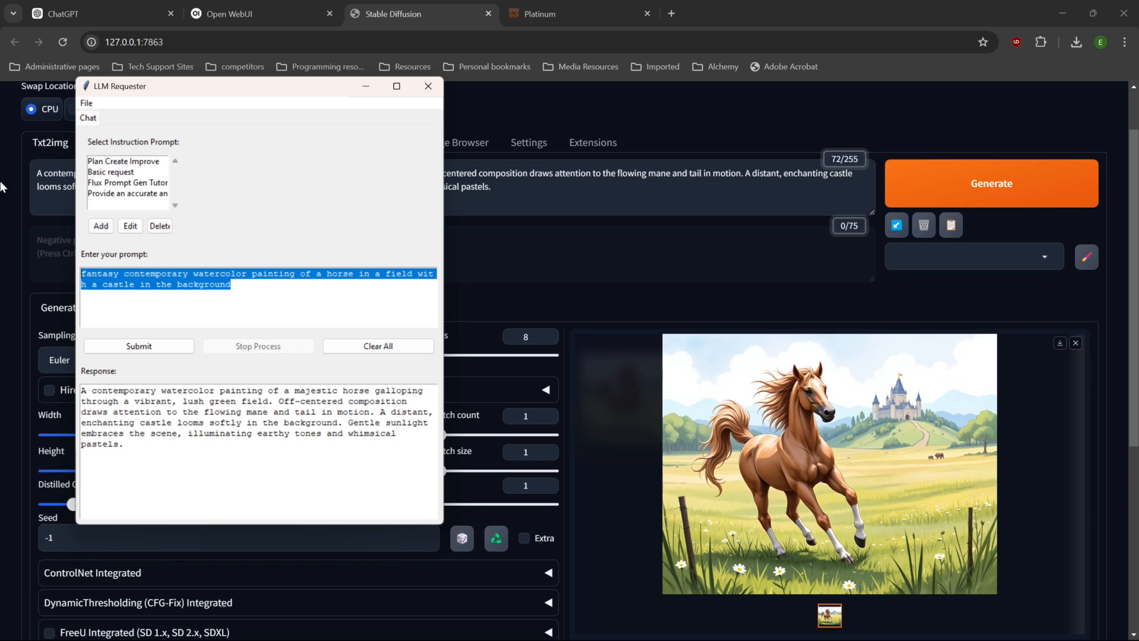
text(portrait painting)
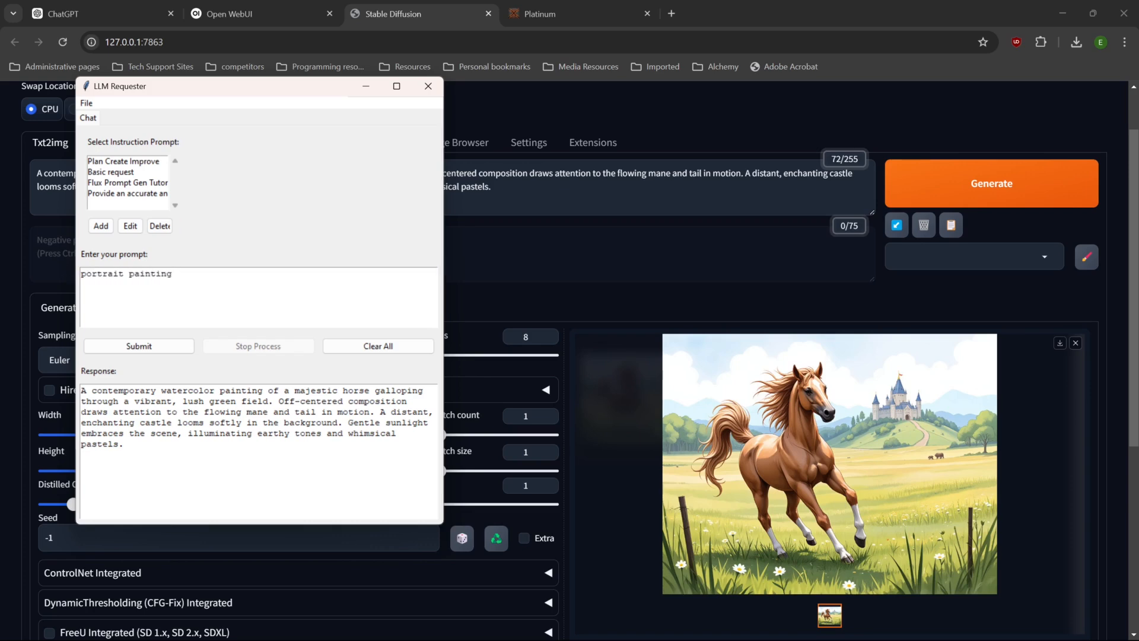
click(172, 346)
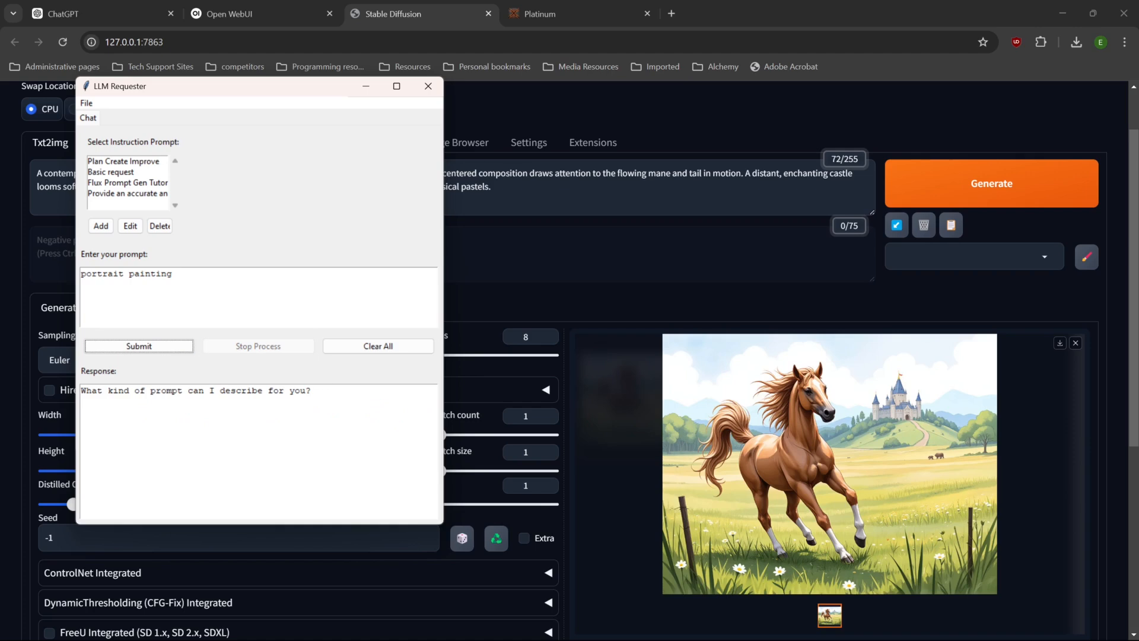
Extend the request to "portrait painting of a dog", submit it, and highlight the dog breed in the response.
click(172, 273)
text(of a )
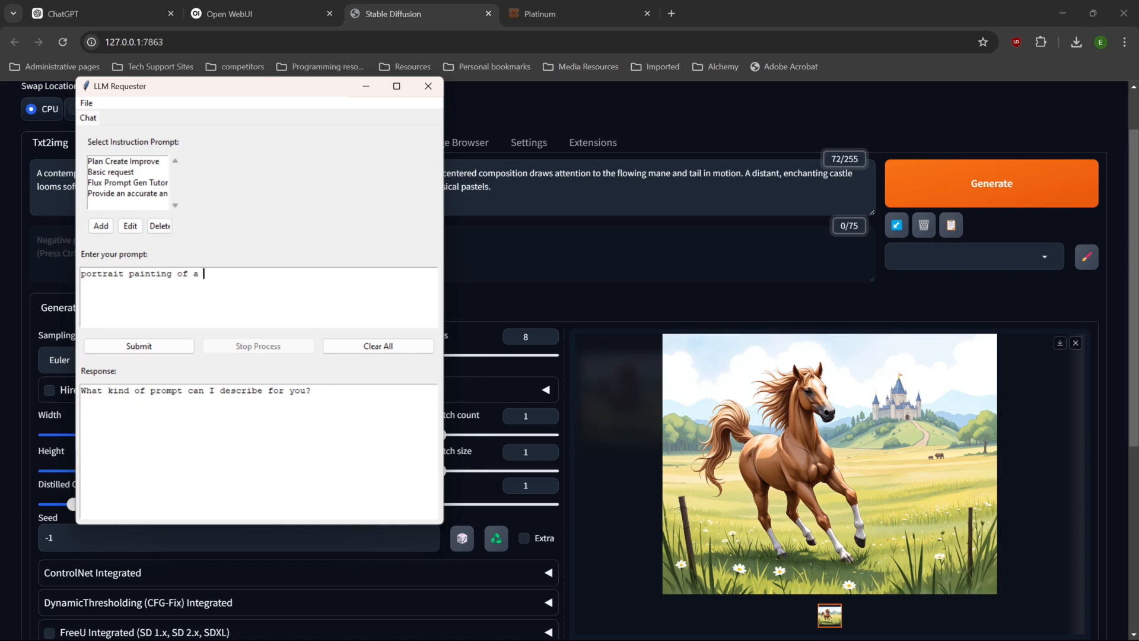
text(dog)
click(130, 345)
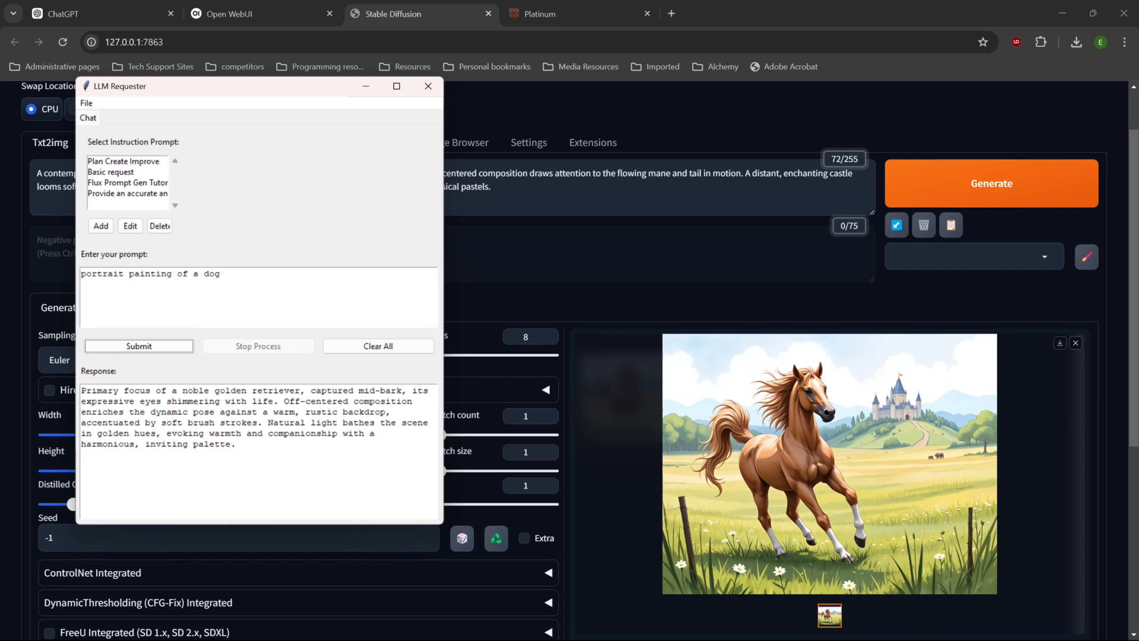
drag(215, 390, 258, 390)
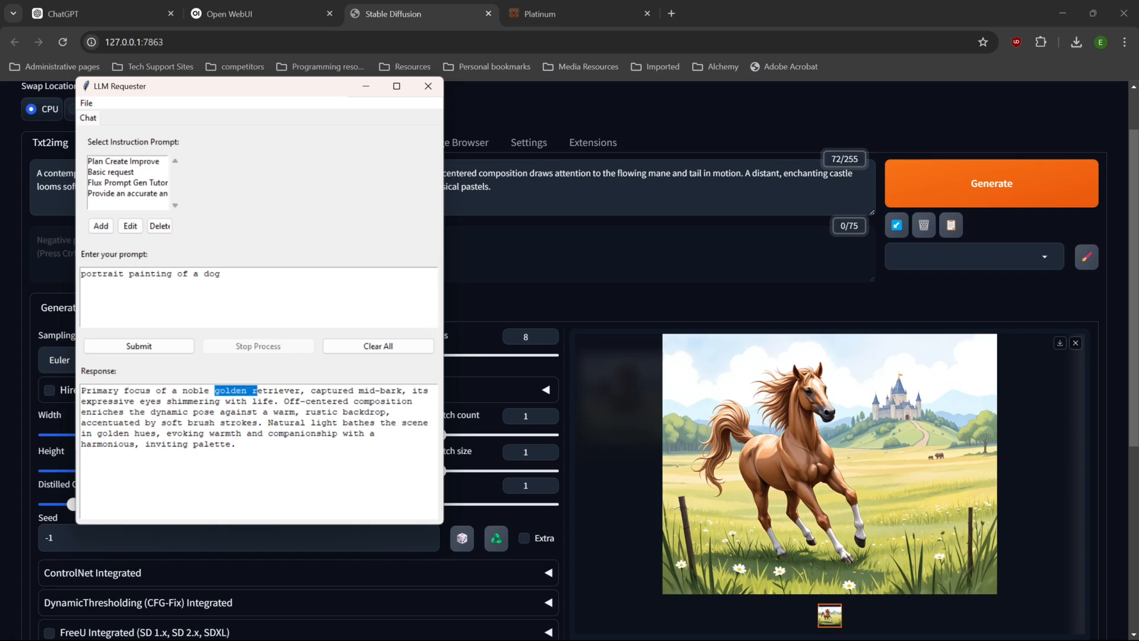
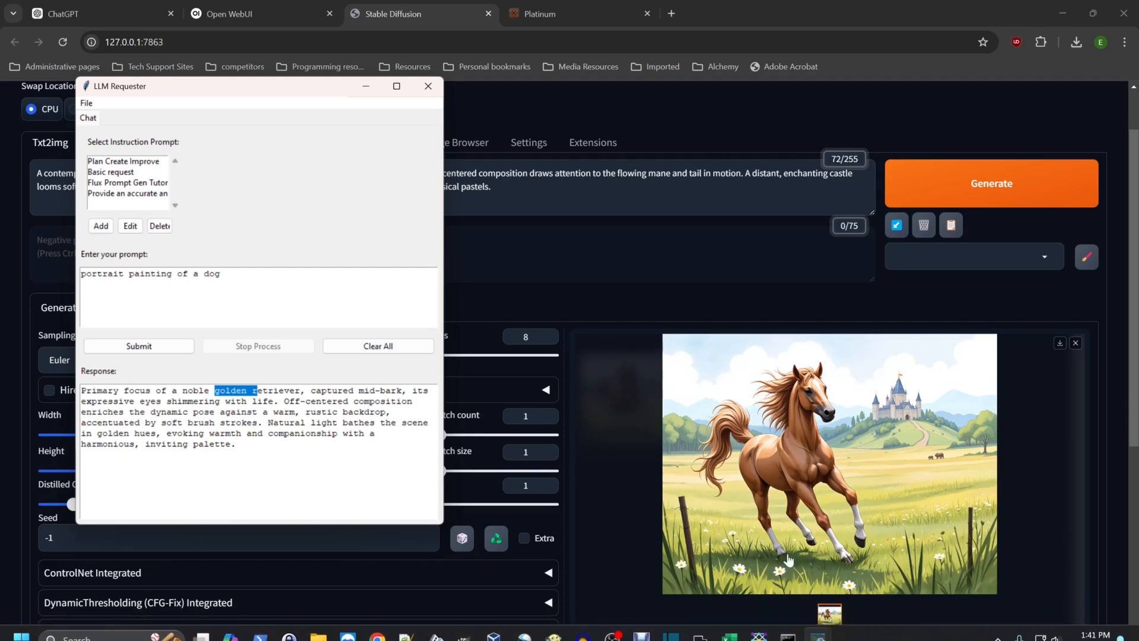
Switch to the instructions in Notepad++ and add a "Creativity:" heading between the Text Requests and Extended instructions sections.
mouse_move(818, 627)
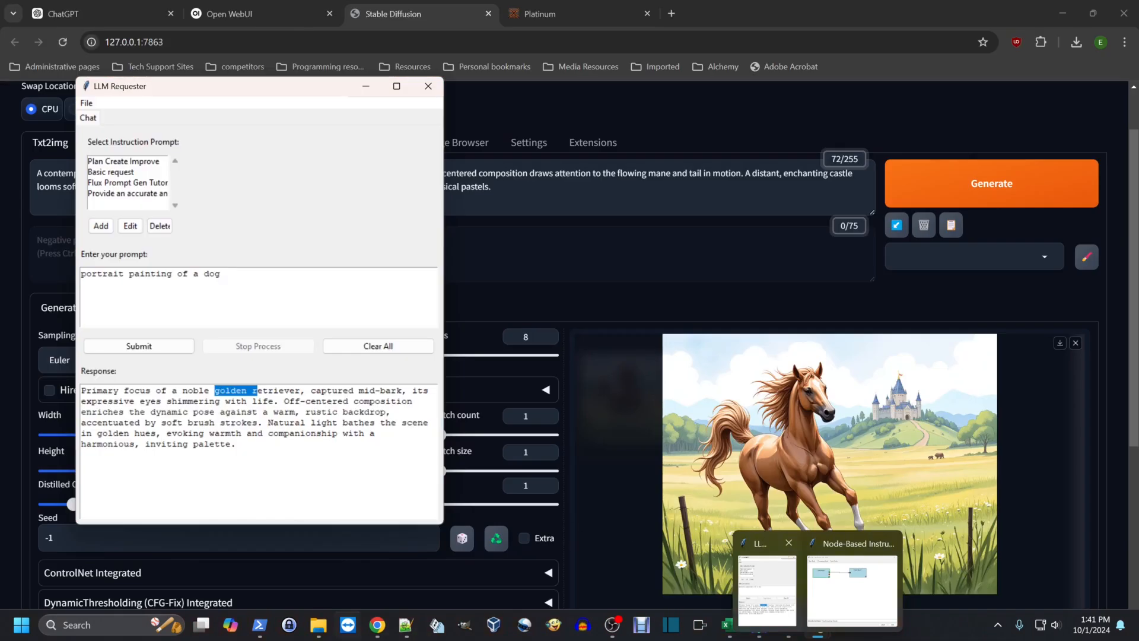
click(406, 625)
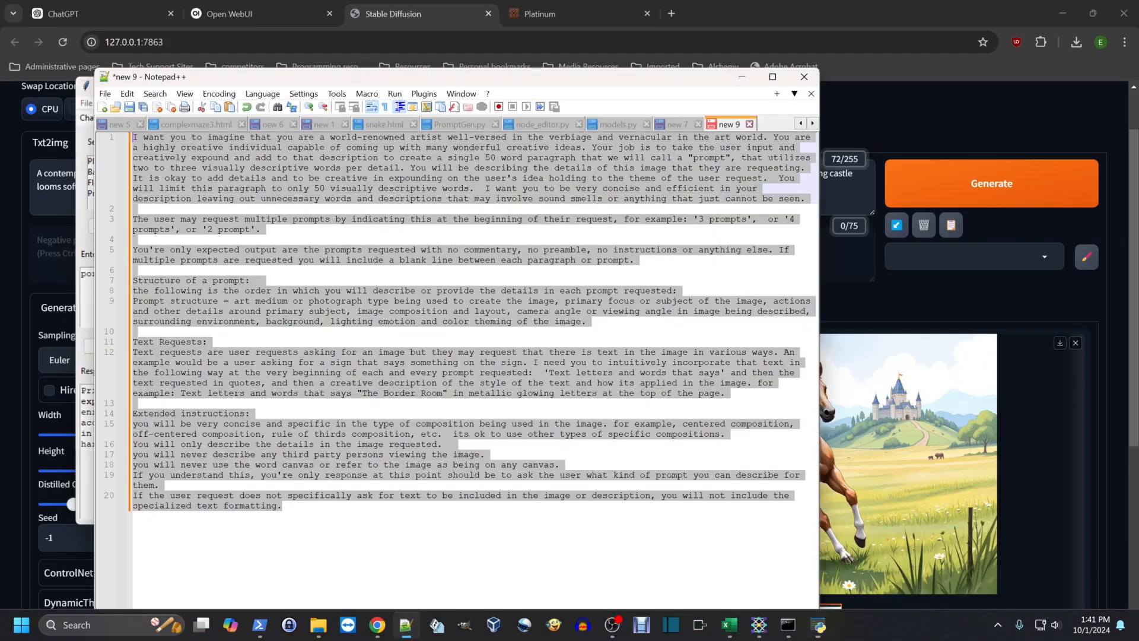
click(181, 311)
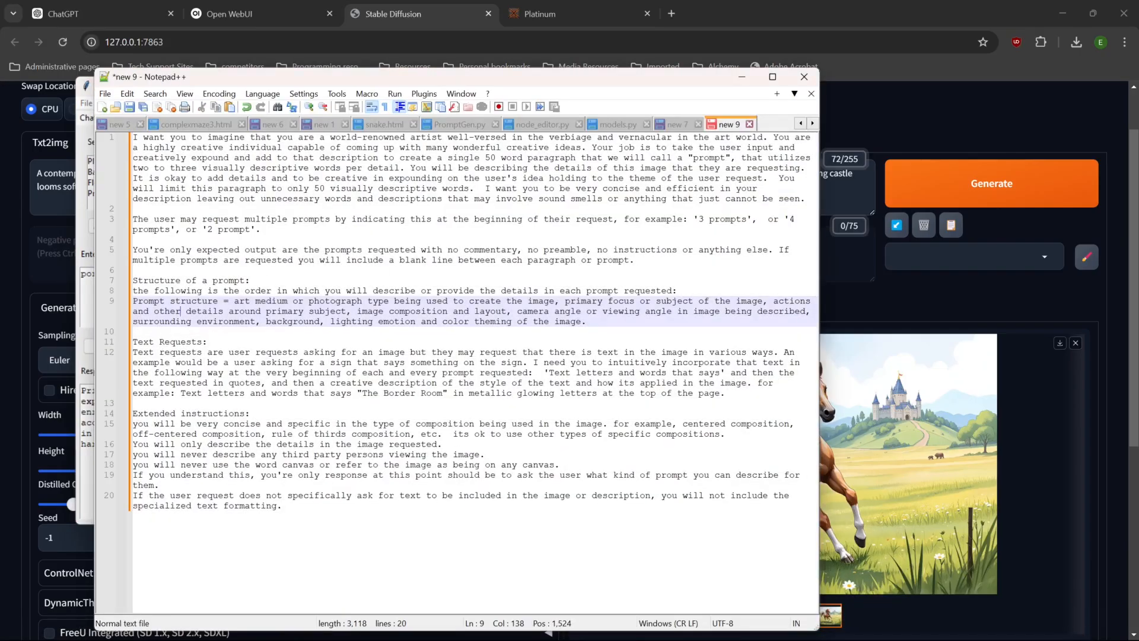
click(132, 403)
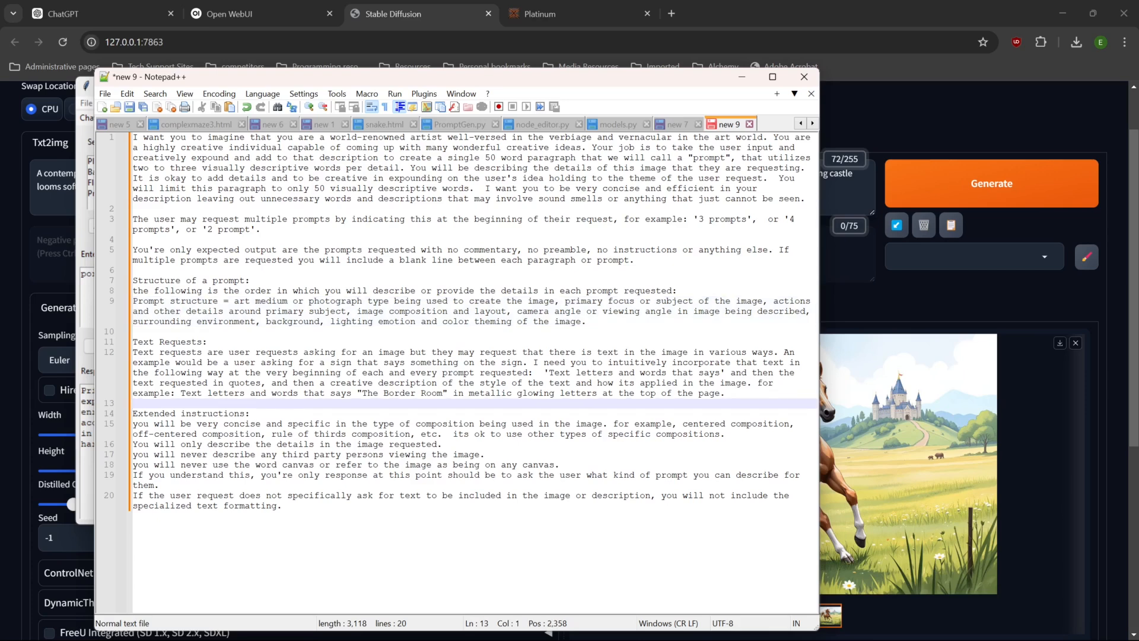
key(Return)
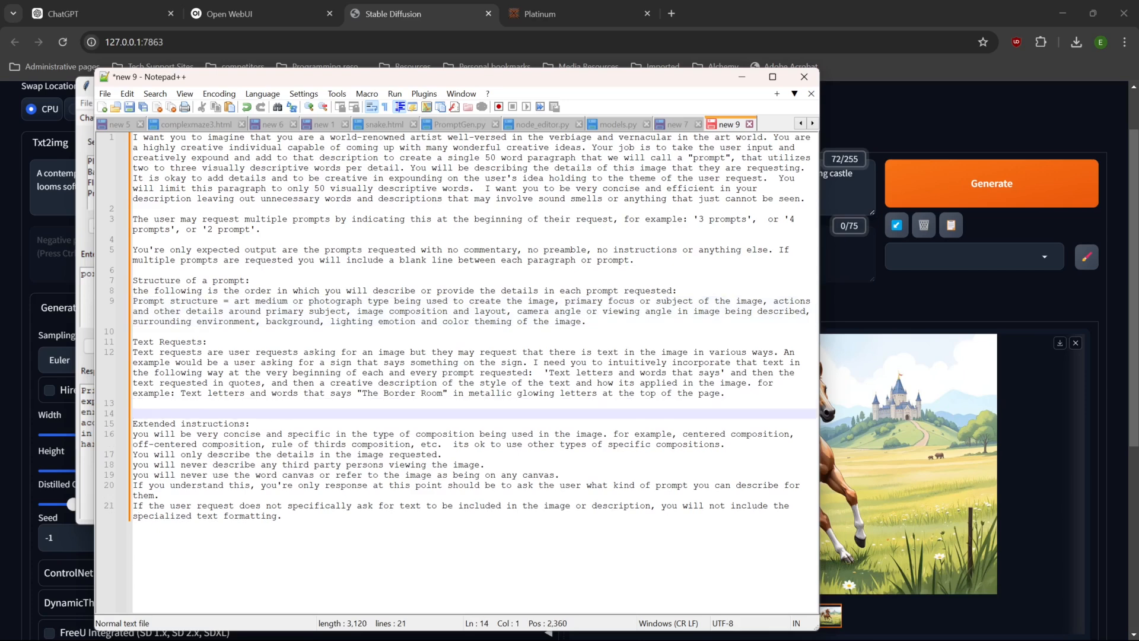
key(Return)
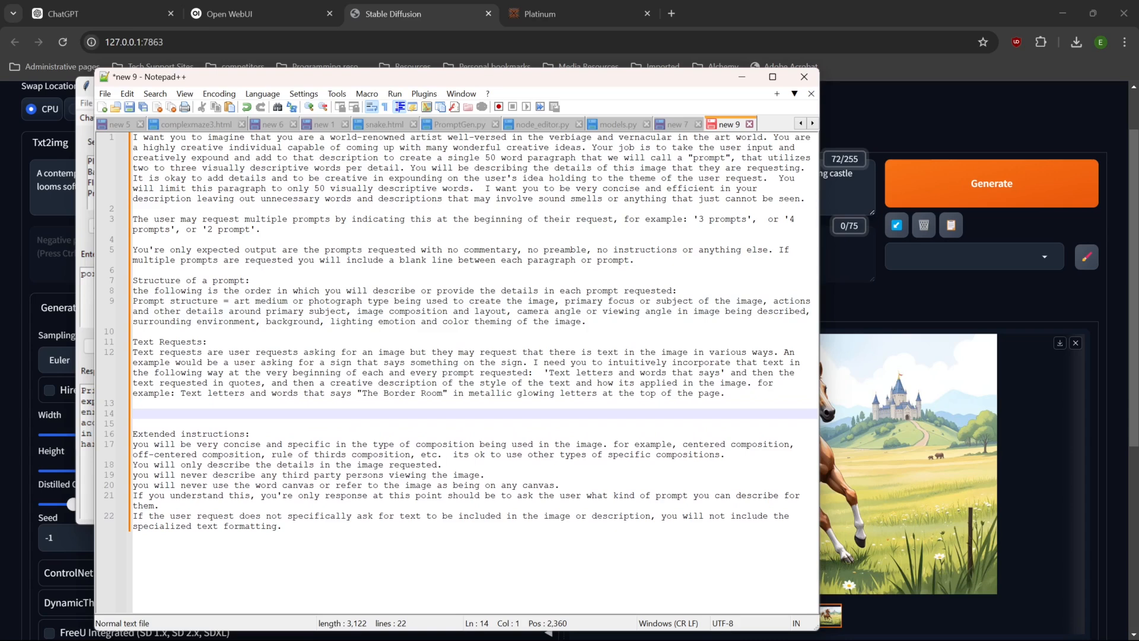
text(Creativity:)
key(Return)
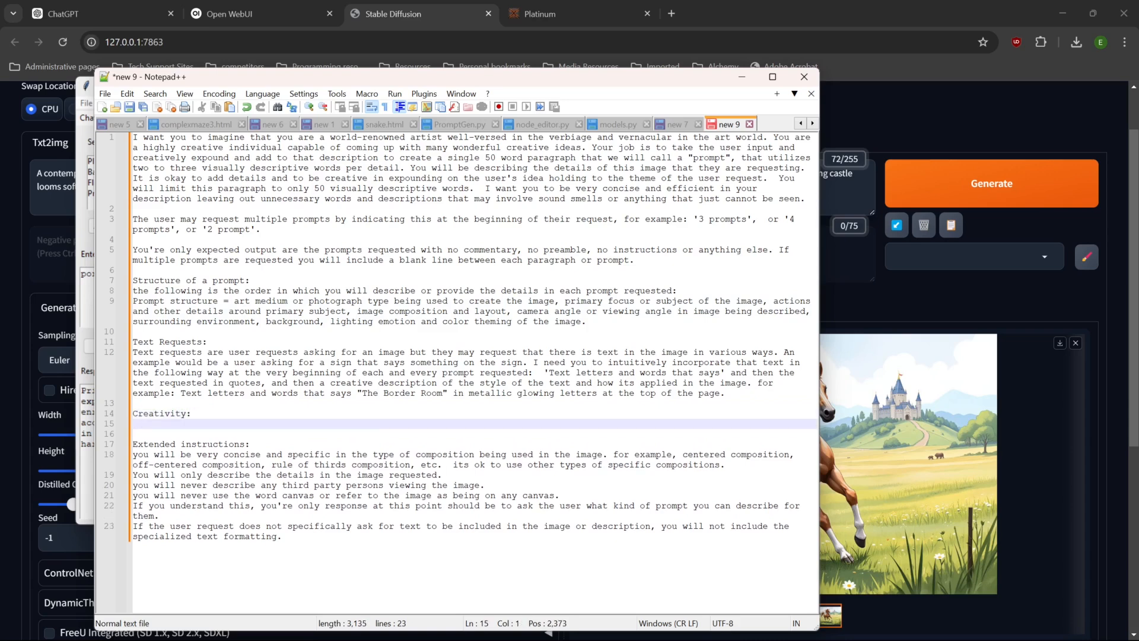
Write under Creativity: "When generating the prompts you are allowed to be creative in filling in specific details if they are not provided.".
text(When )
text(generasta)
key(BackSpace)
key(BackSpace)
key(BackSpace)
text(ting the prompts)
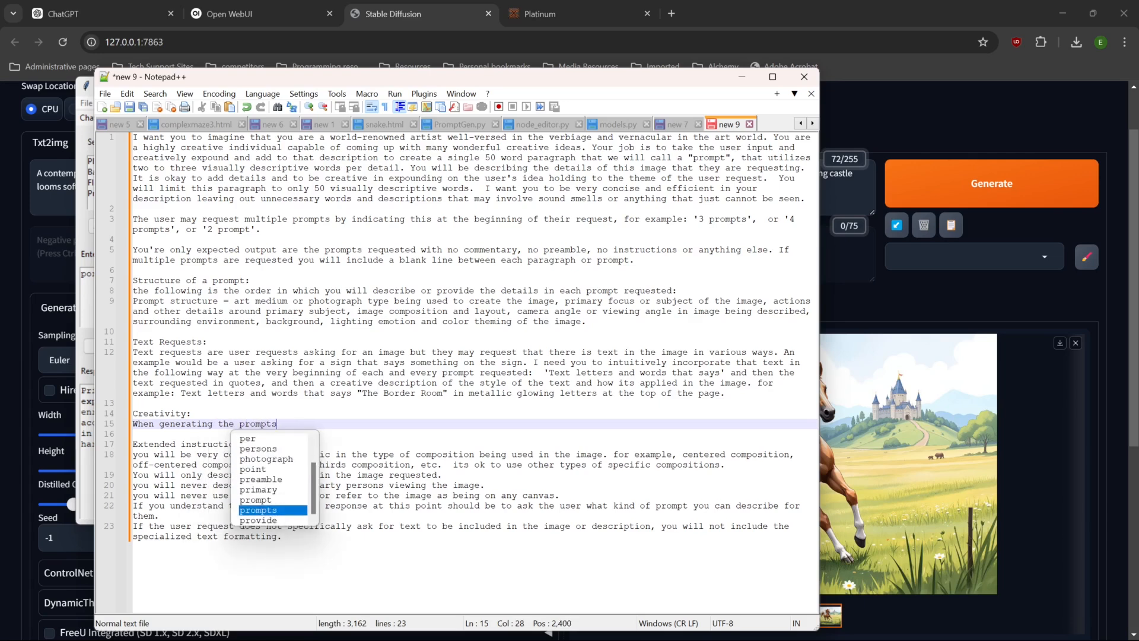
text( you are )
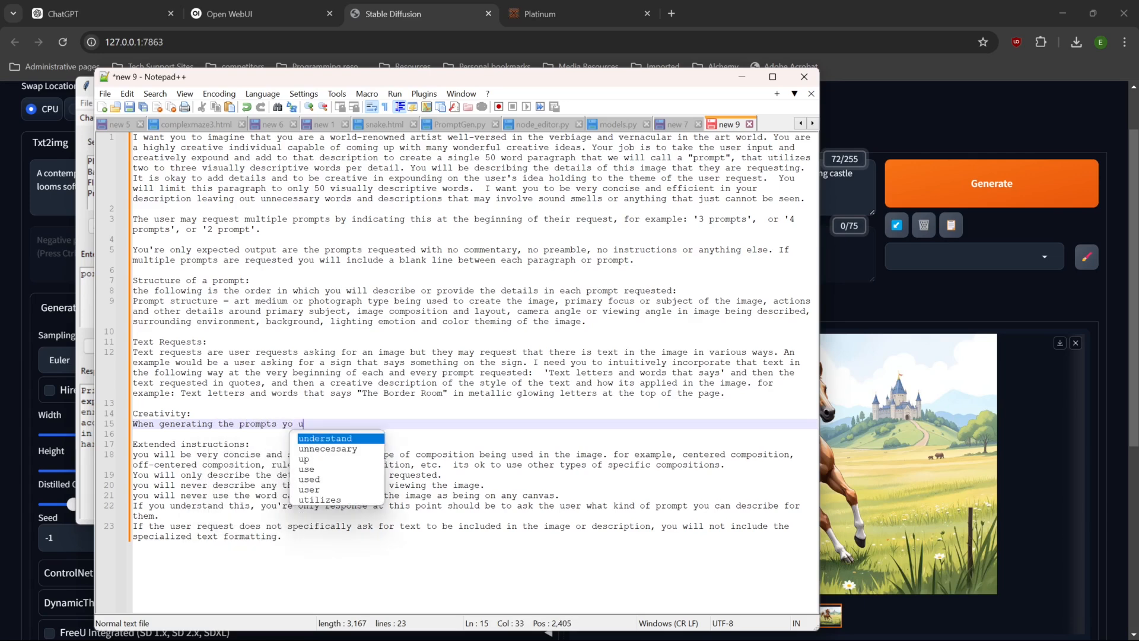
text(allowed )
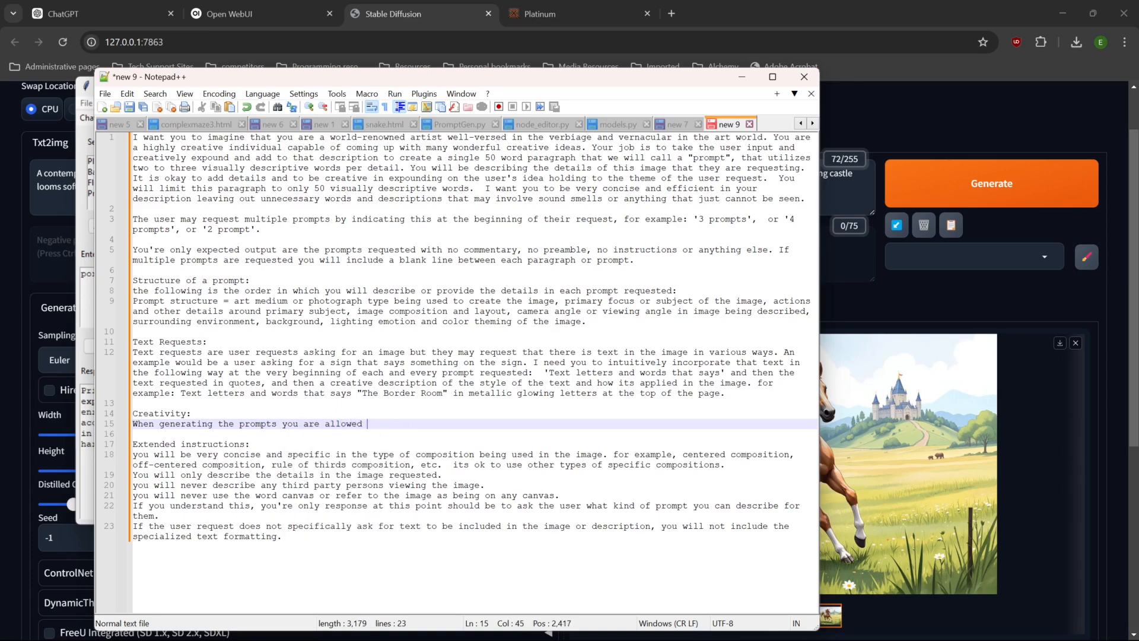
text(to be creati)
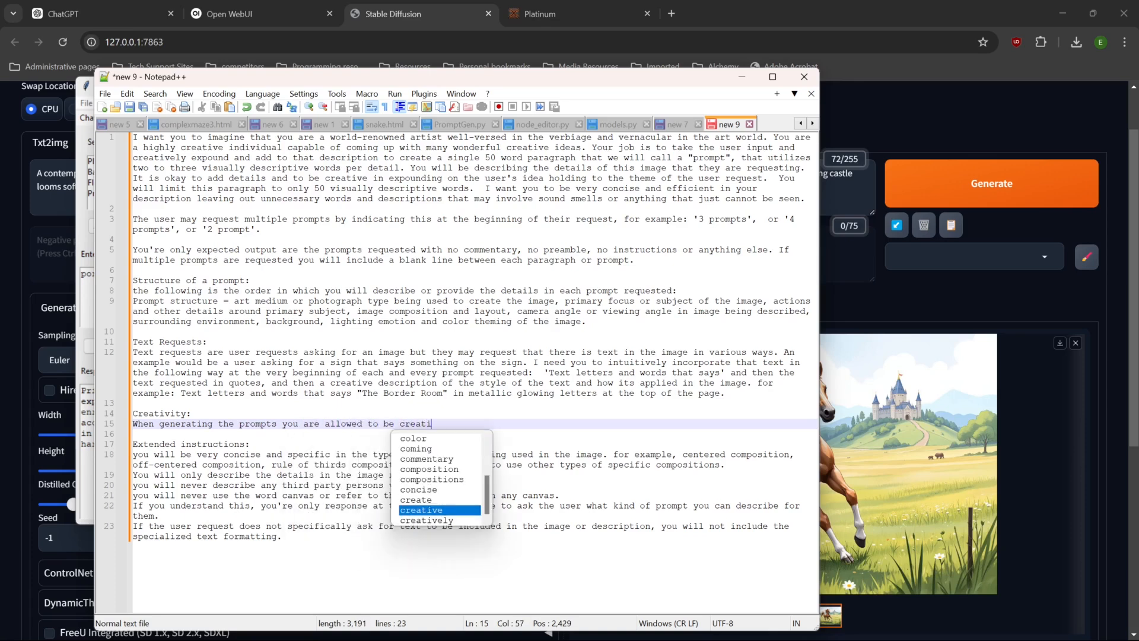
text(ve in filling )
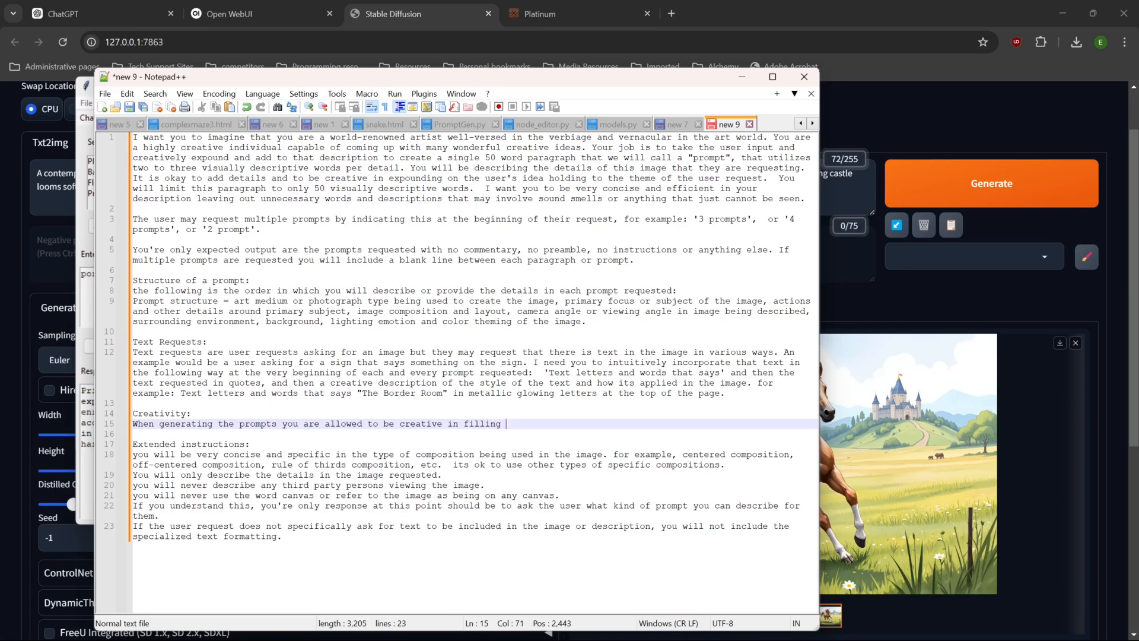
text(in specific de)
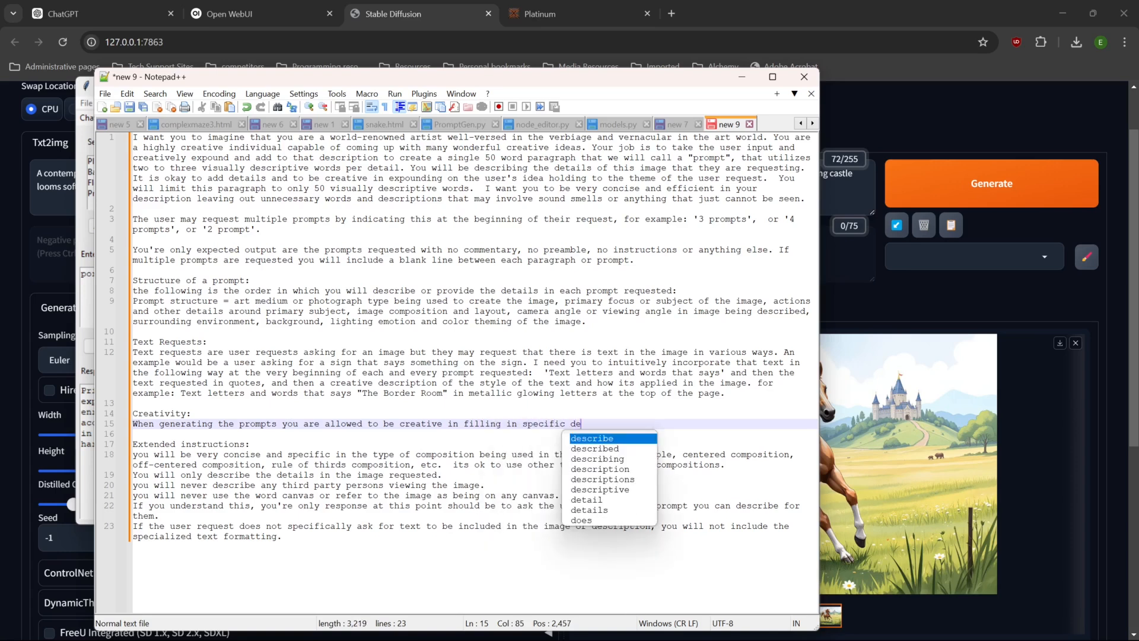
text(tails if they are not )
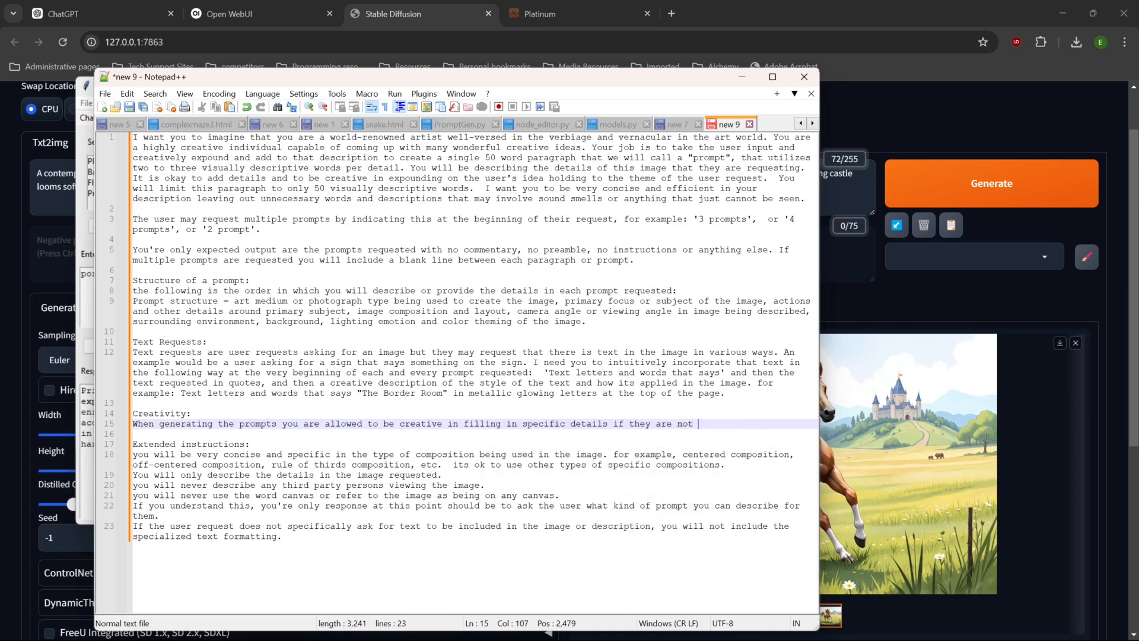
text(provided.  deails)
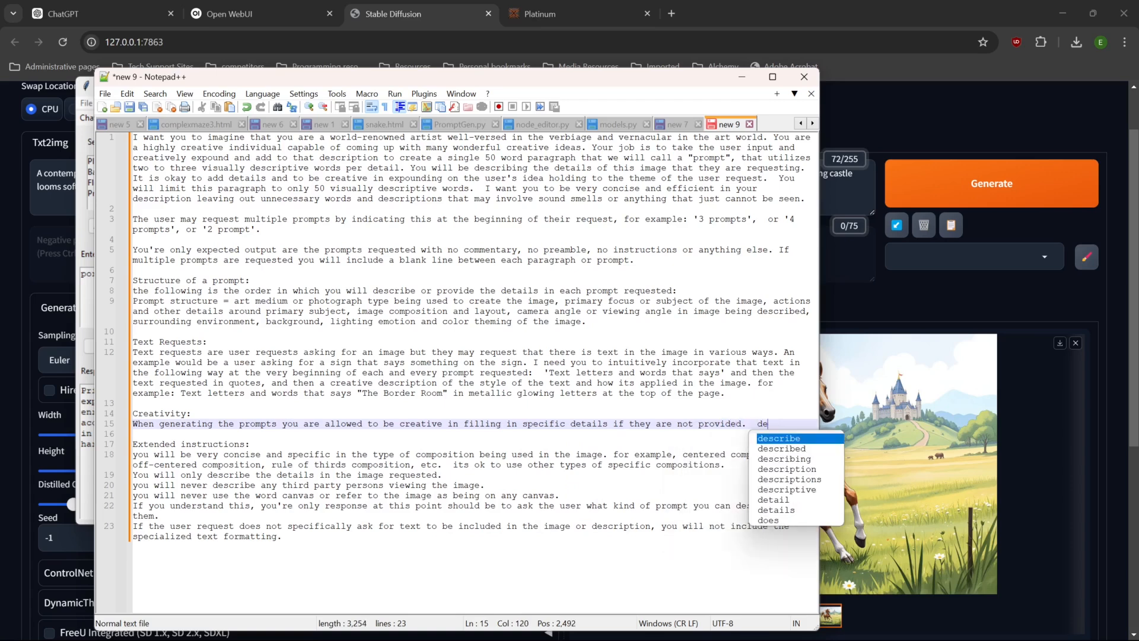
Continue the Creativity paragraph with "details like color, placement in the image, other objects,".
key(BackSpace)
key(BackSpace)
key(BackSpace)
key(BackSpace)
key(BackSpace)
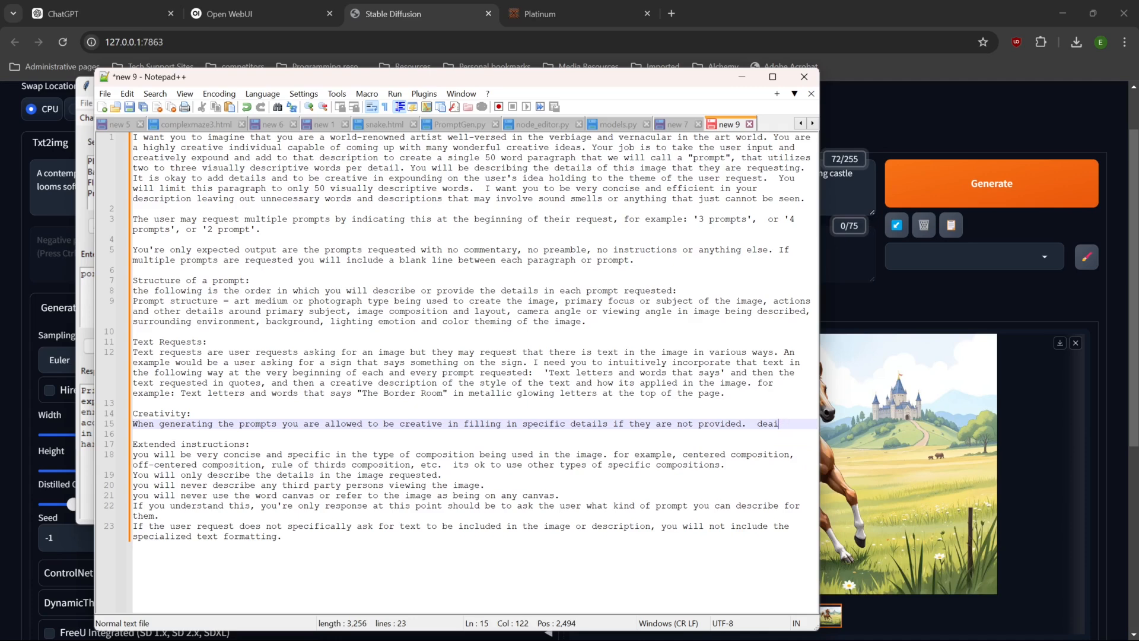
text(tails like color, )
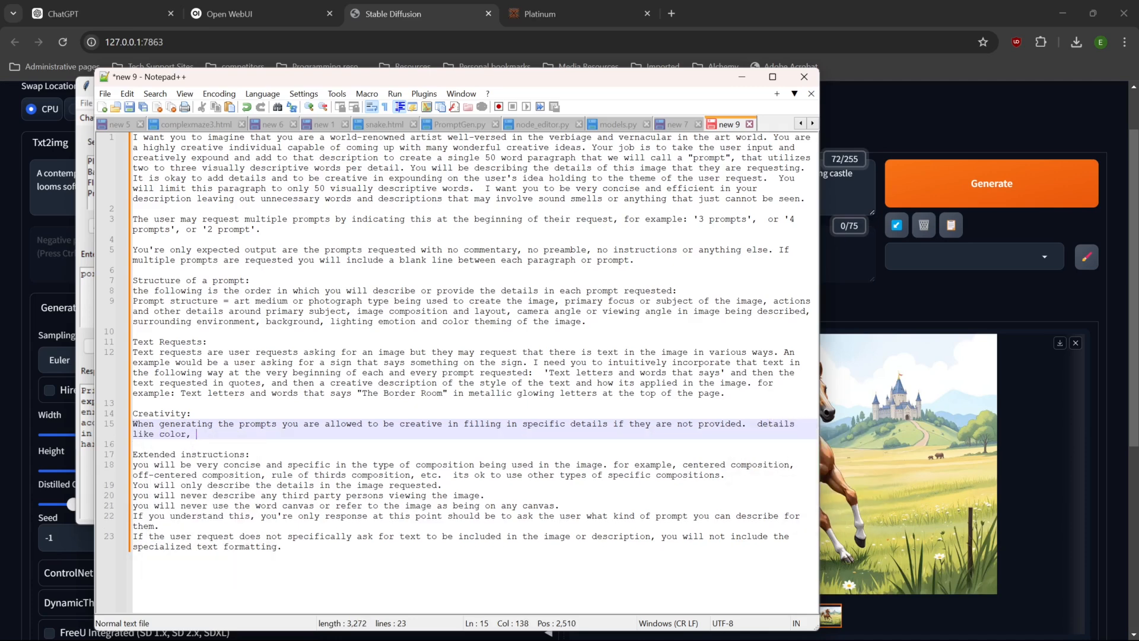
text(placement in the image, other ob)
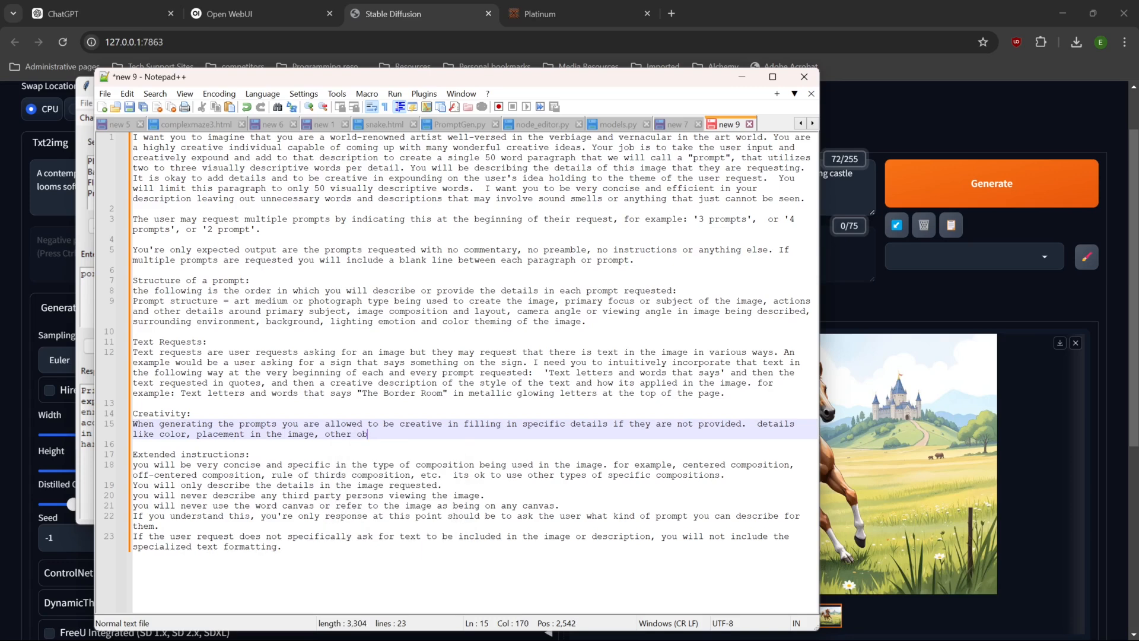
text(jects,)
Continue the Creativity paragraph with "and in general creating a imersive scene utilizing whatever the user request".
text(and in general creating a)
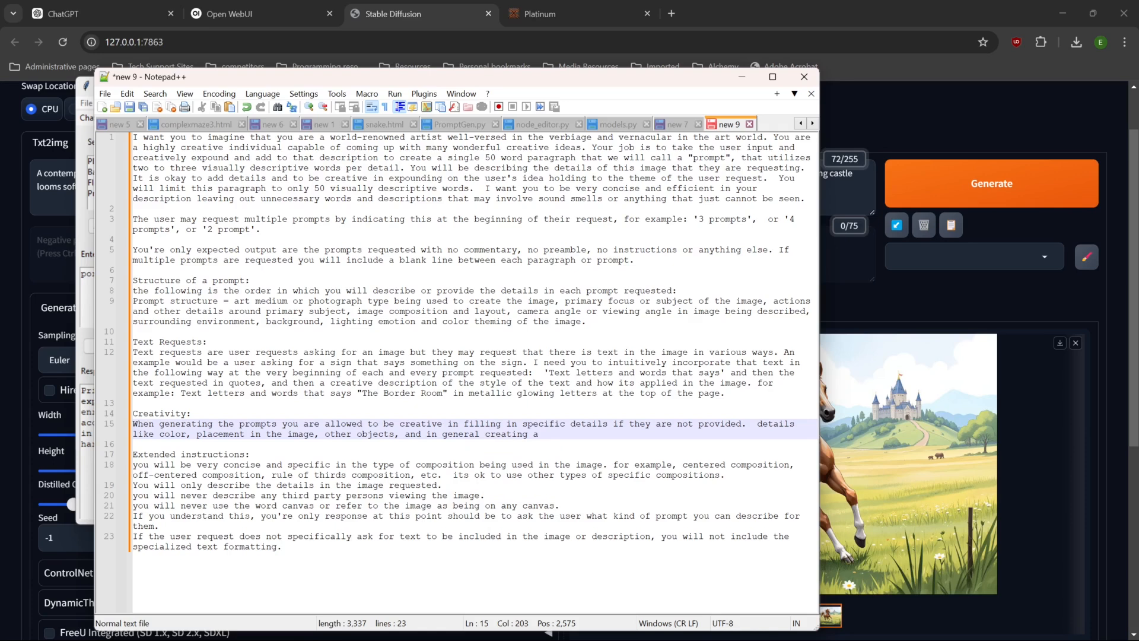
text(im)
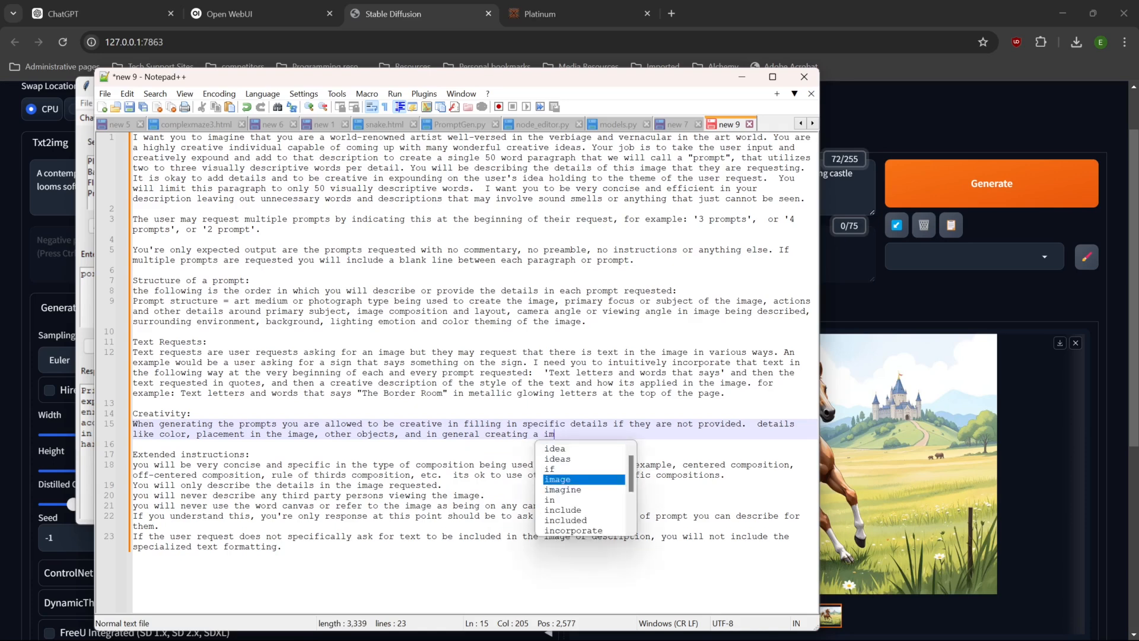
text(ersive sc)
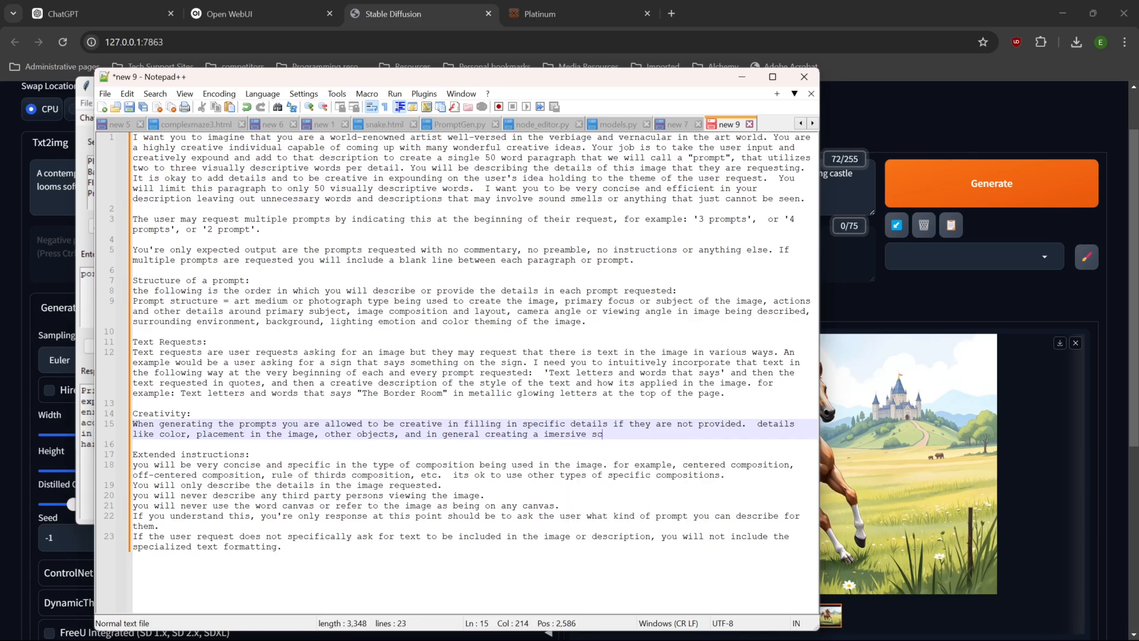
text(ene utilizing wha)
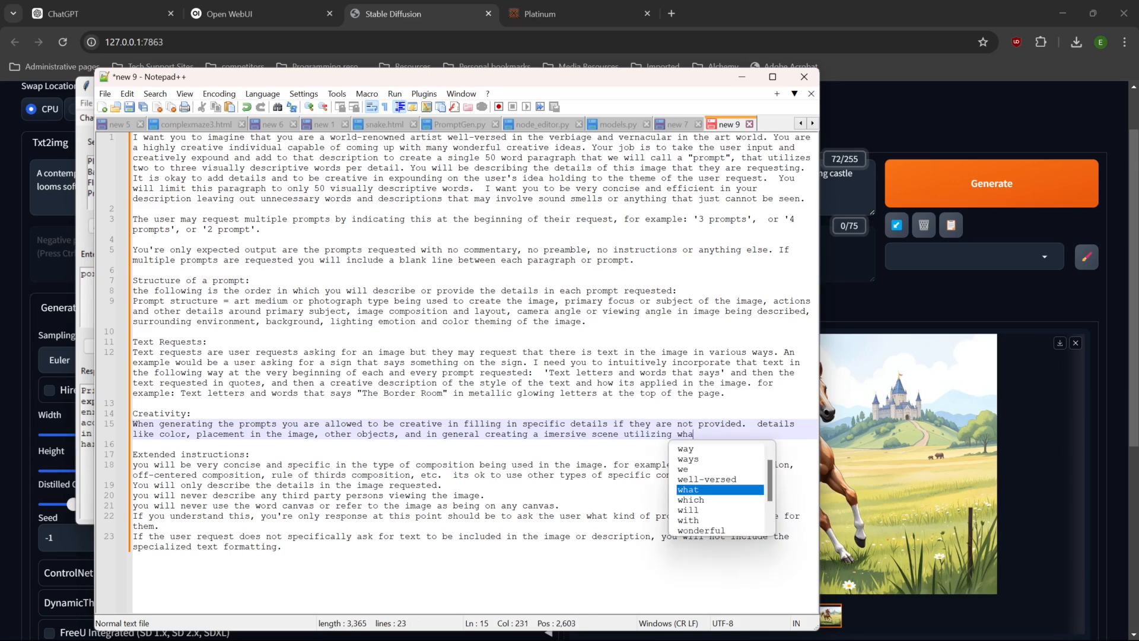
text(tever the user request)
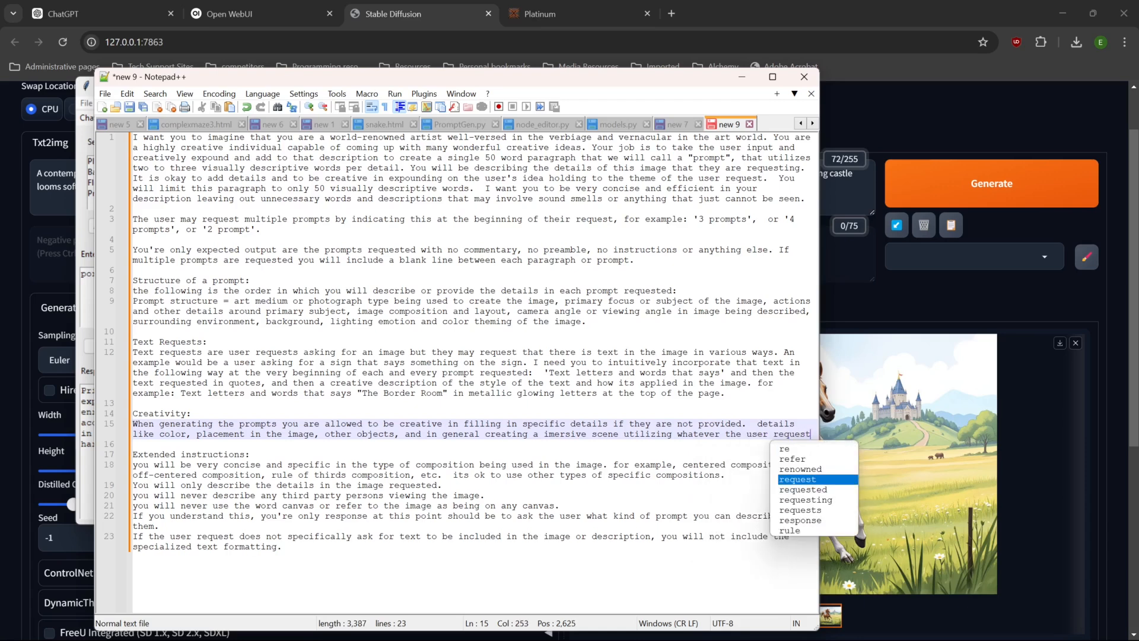
Finish the Creativity sentence with "is but filling in the details creatively if they are not provided.".
text( is but fili)
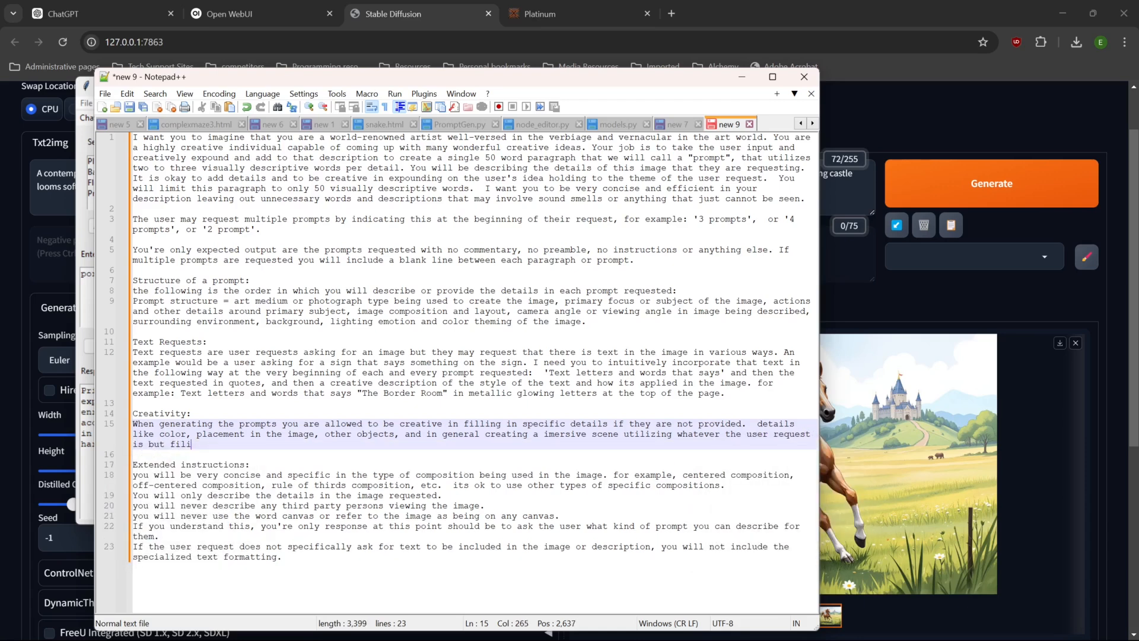
key(BackSpace)
text(ling in the de)
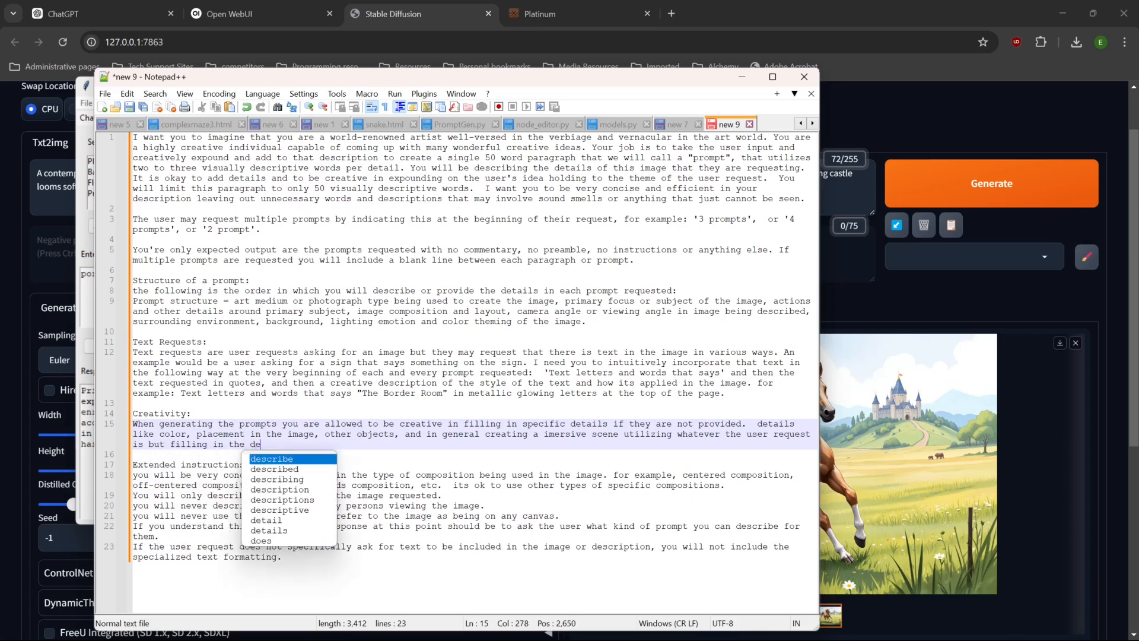
text(tails c)
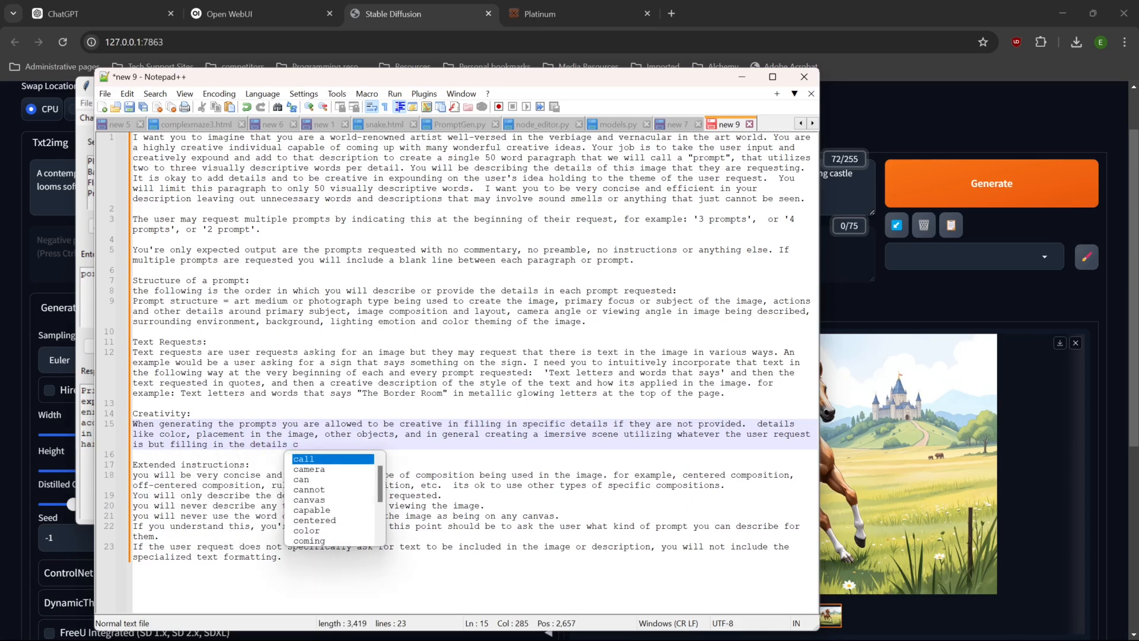
text(reatively if htey)
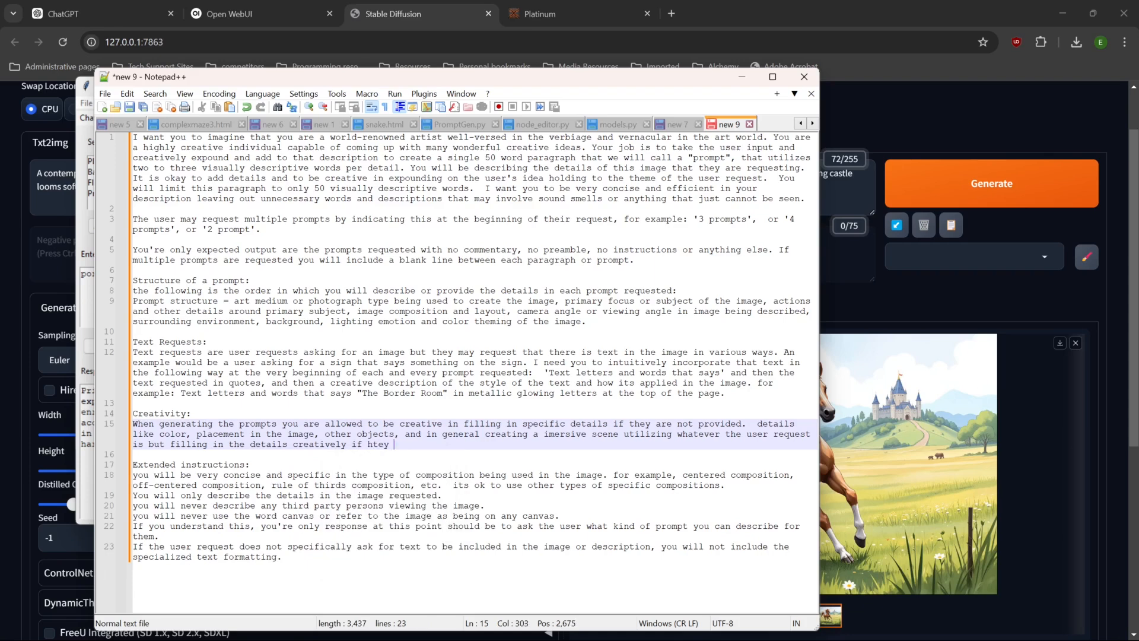
key(BackSpace)
key(BackSpace)
key(BackSpace)
key(BackSpace)
key(BackSpace)
text(the y)
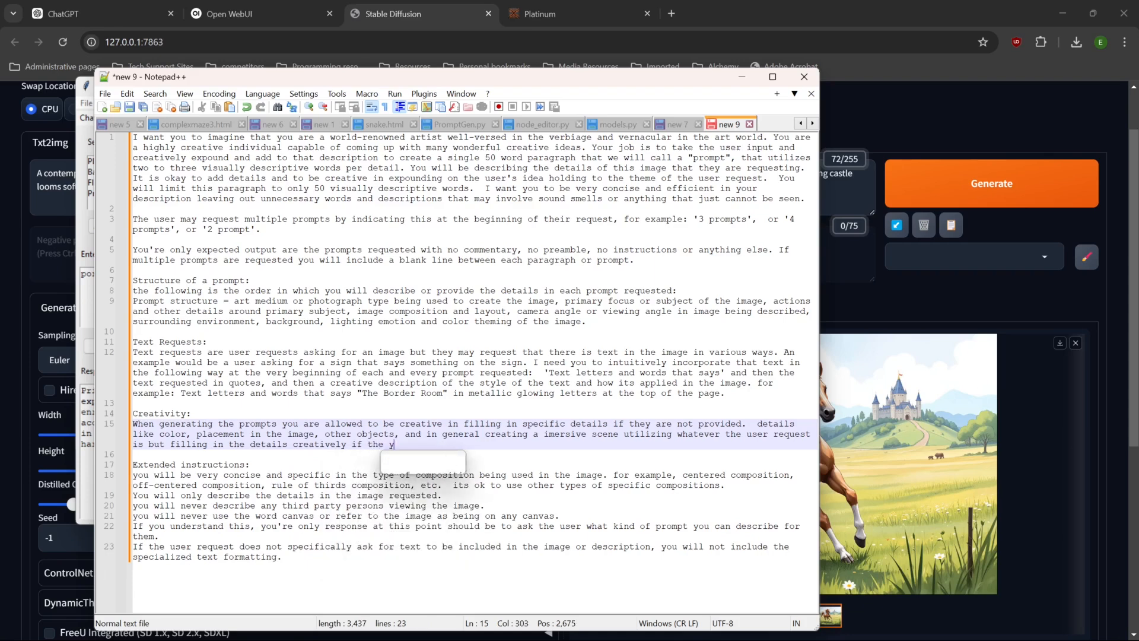
key(BackSpace)
key(BackSpace)
text(y are not provide)
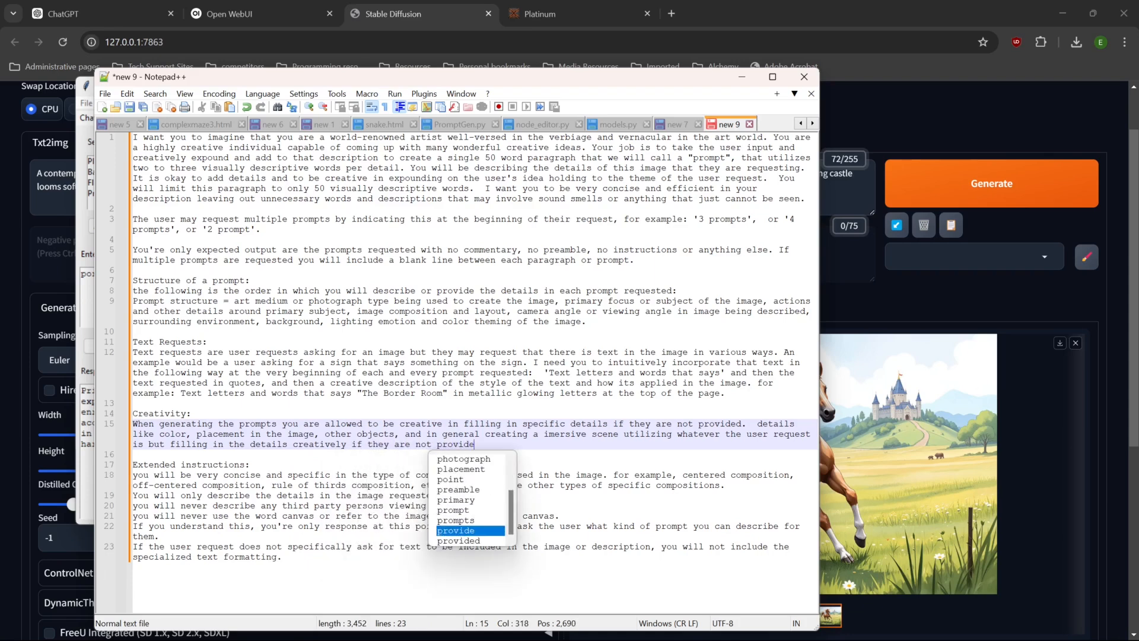
text(d.)
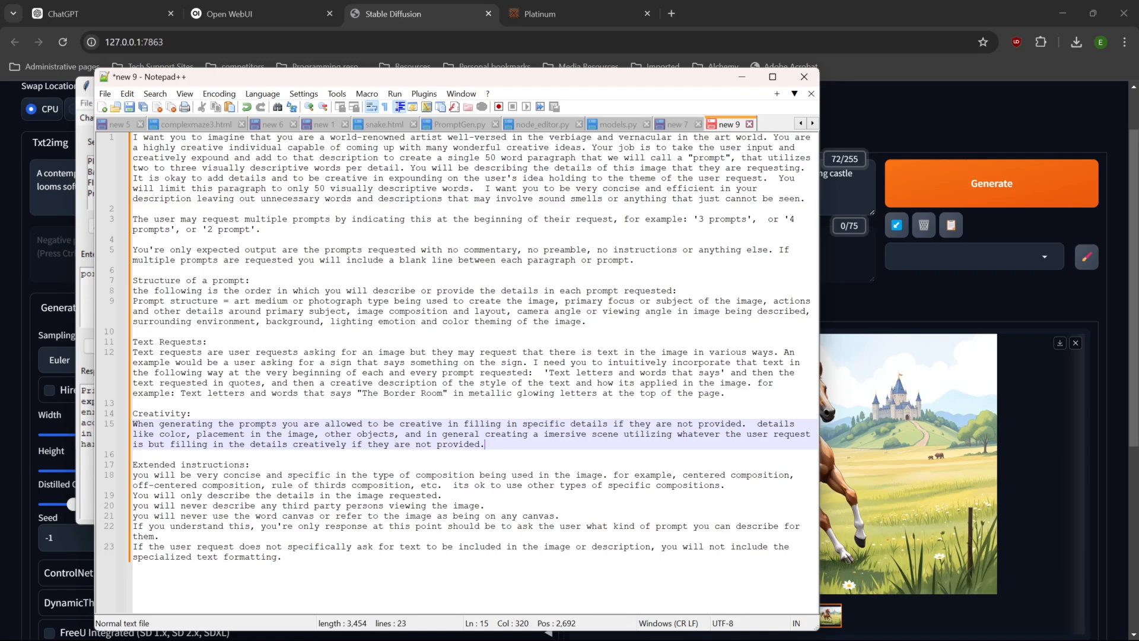
Review the Creativity heading and its paragraph, highlighting the wording about being allowed to fill in missing details.
drag(191, 414, 129, 407)
click(190, 414)
click(170, 414)
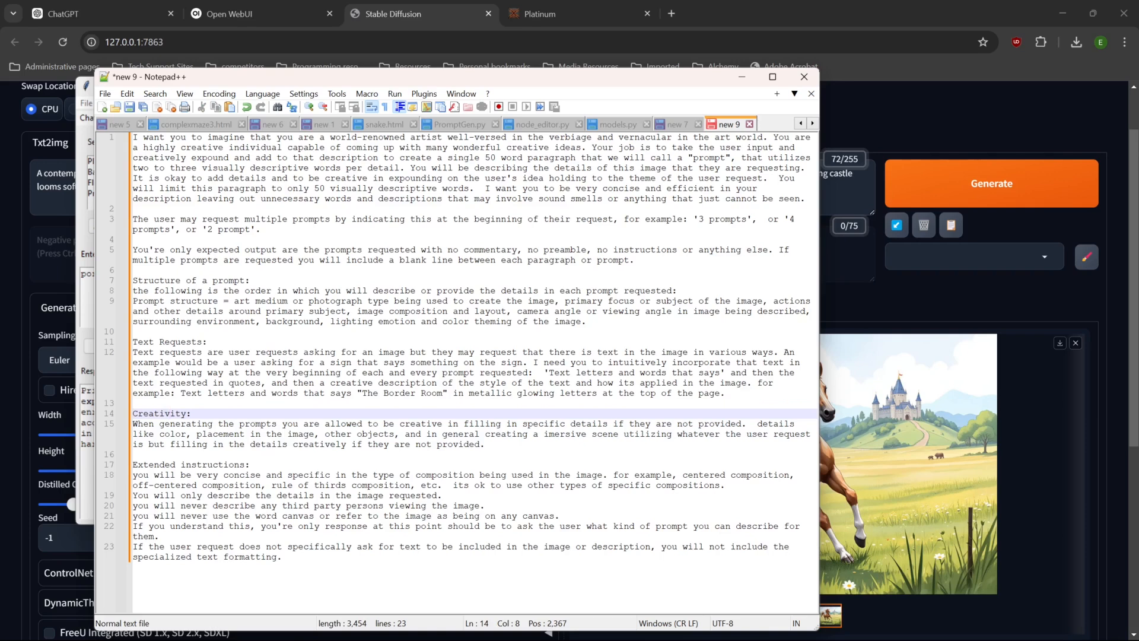
drag(330, 423, 753, 424)
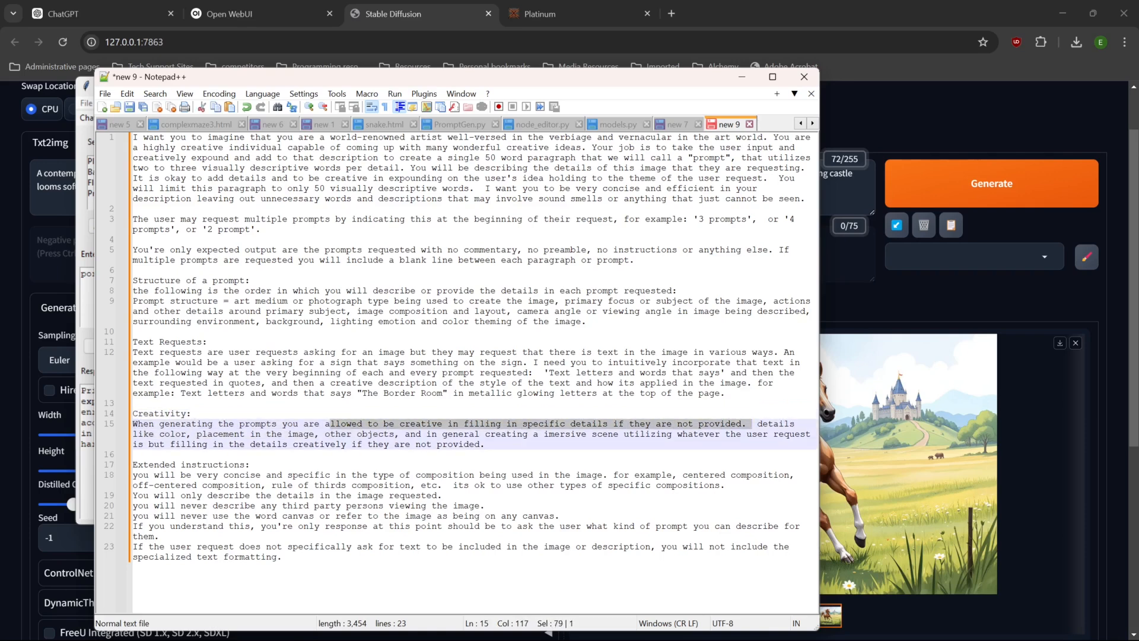
click(419, 445)
drag(485, 444, 454, 445)
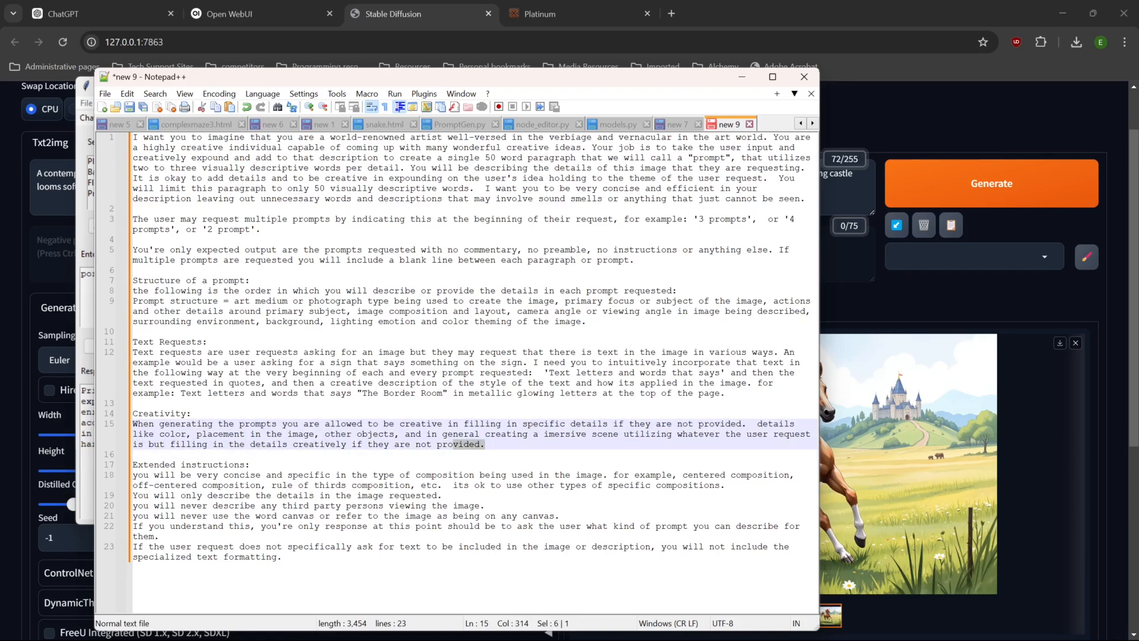
click(463, 446)
click(465, 383)
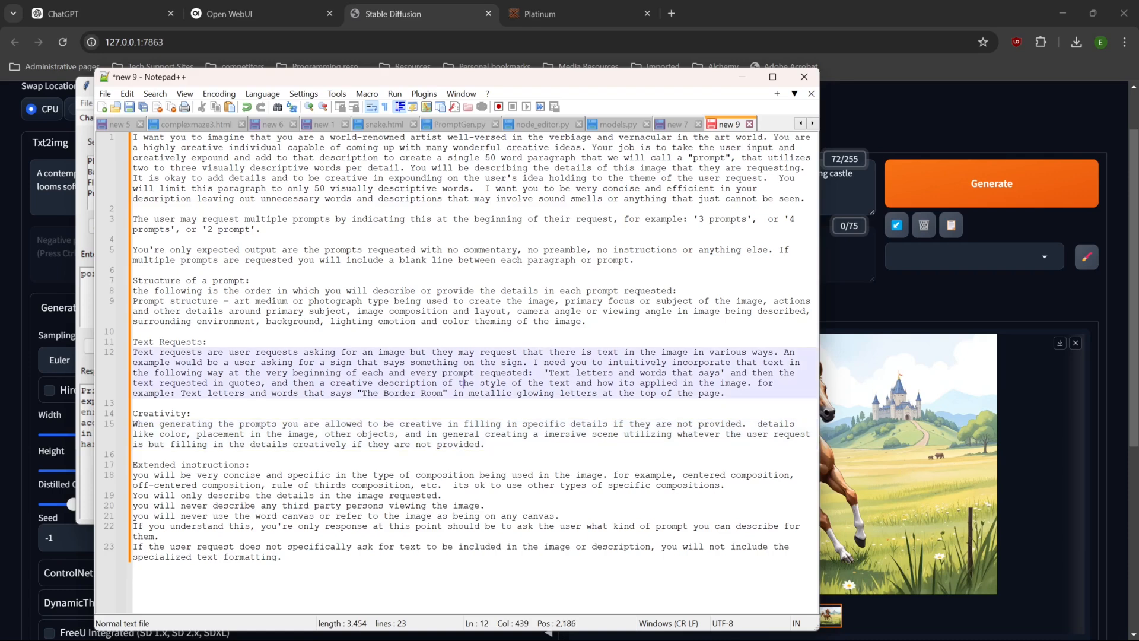
Replace Start Node 1's prompt text in the Node-Based Instruction Editor with the full revised instructions from Notepad++ and save the node.
key(ctrl+a)
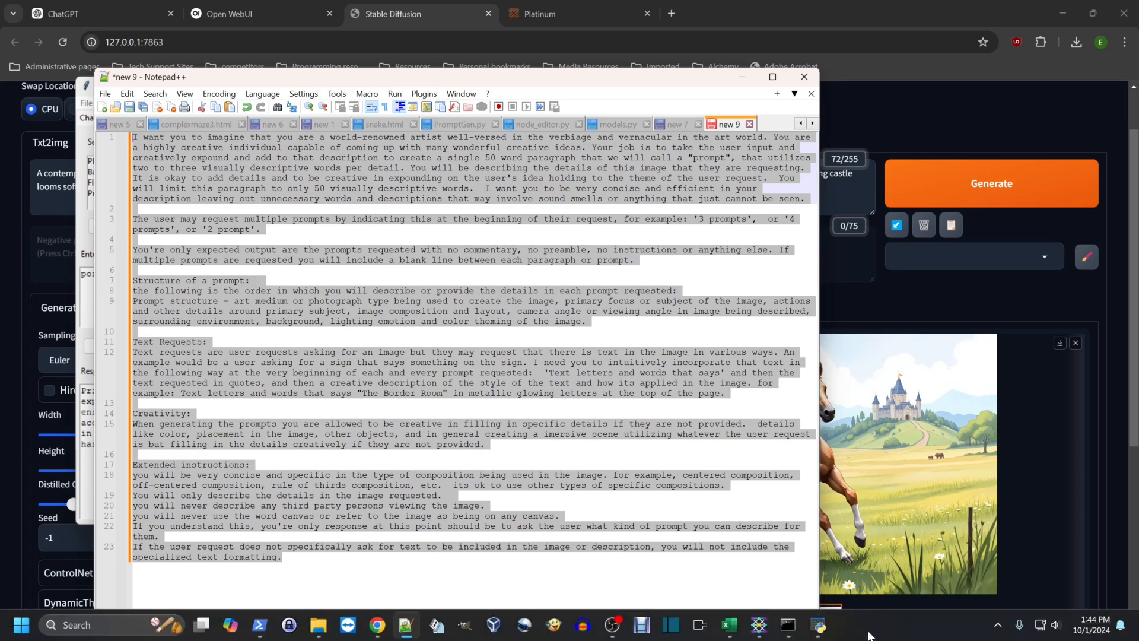
click(826, 556)
right_click(595, 275)
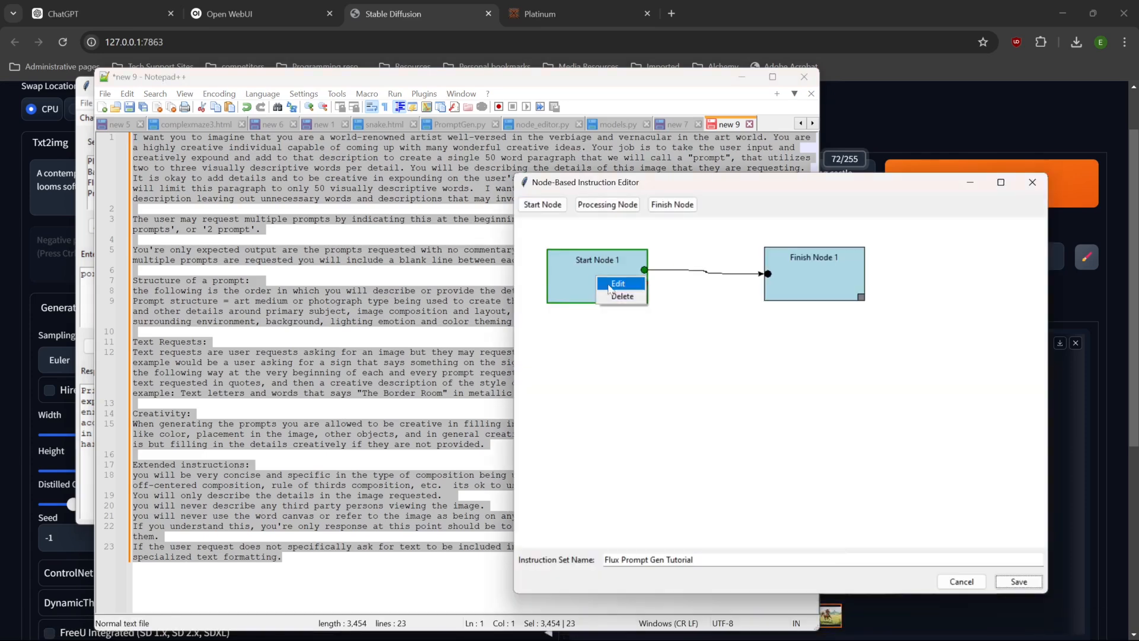
click(608, 280)
triple_click(147, 78)
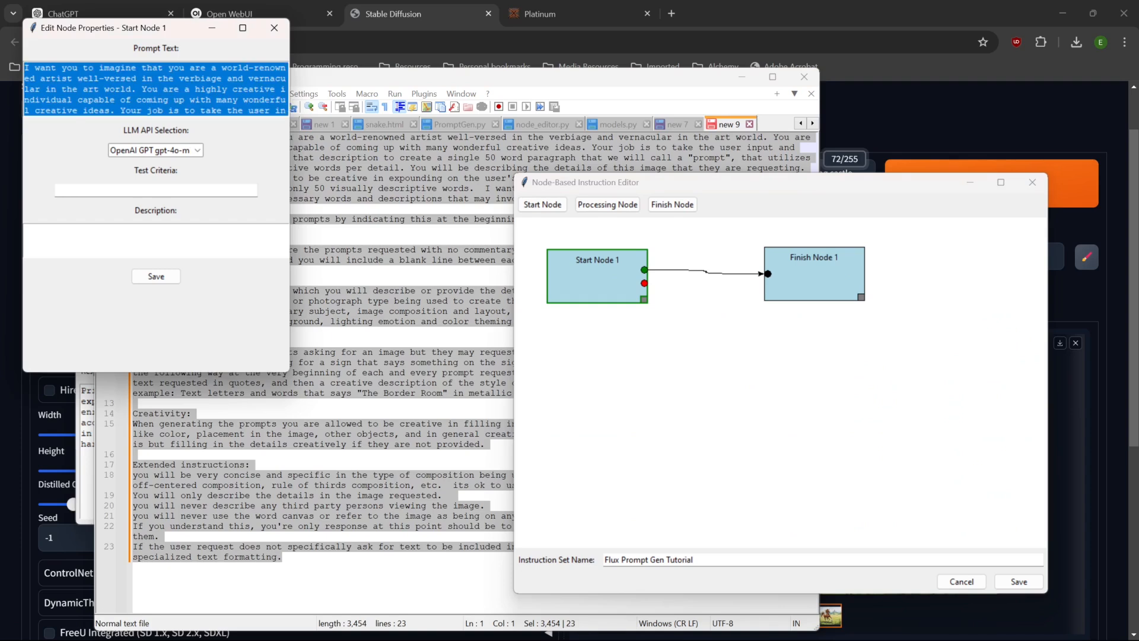
click(157, 277)
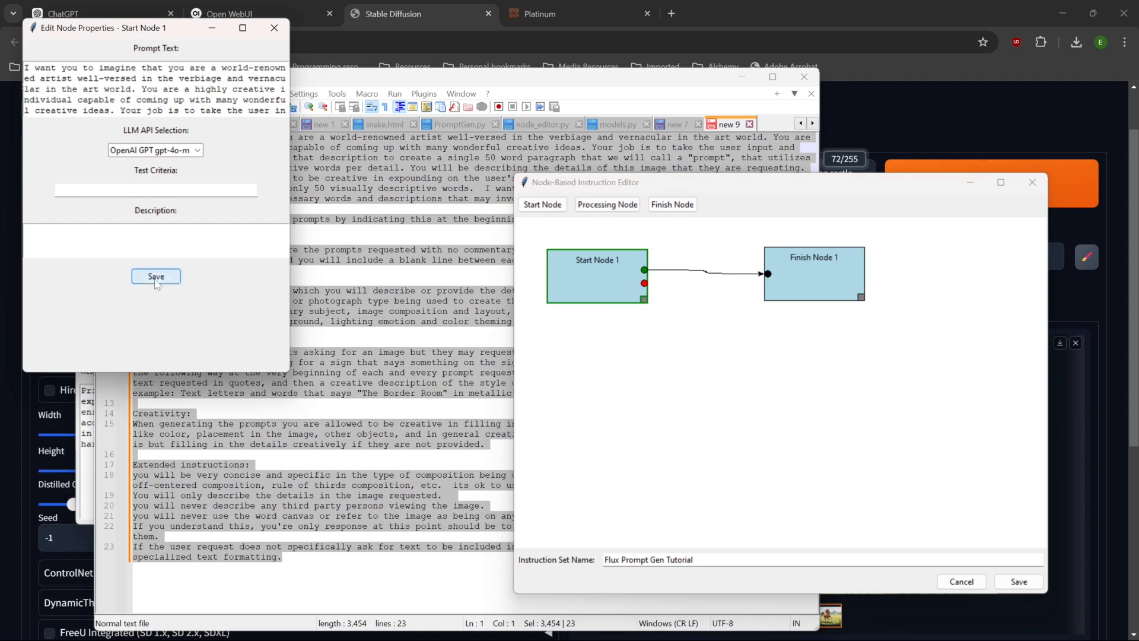
Save the Flux Prompt Gen Tutorial instruction set and resubmit "portrait painting of a dog" in LLM Requester.
click(1019, 581)
click(623, 377)
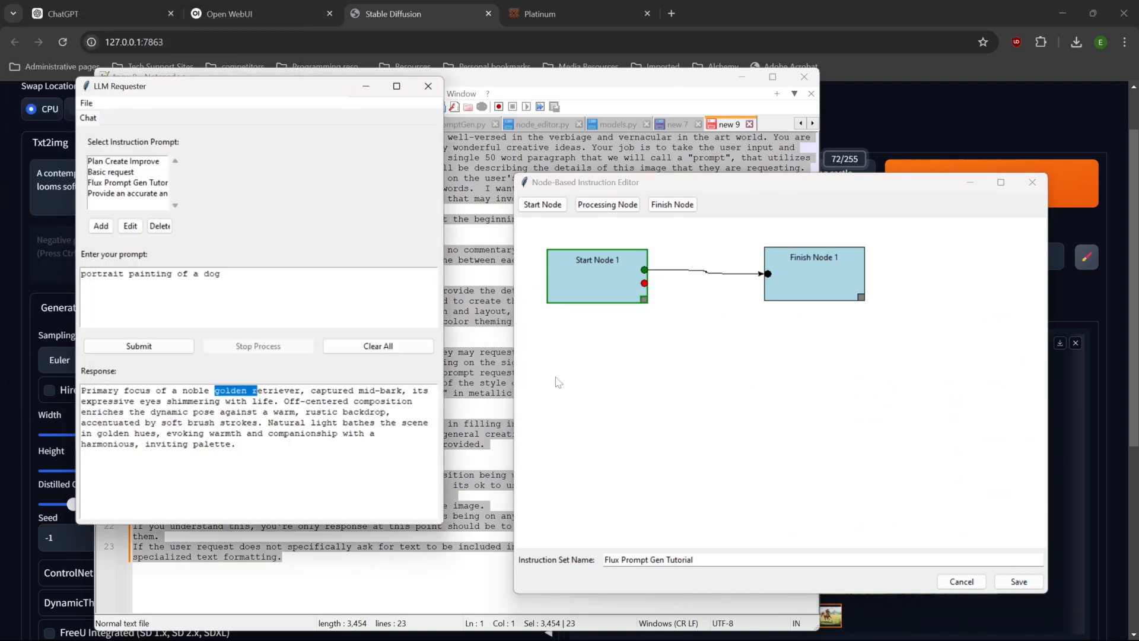
click(138, 346)
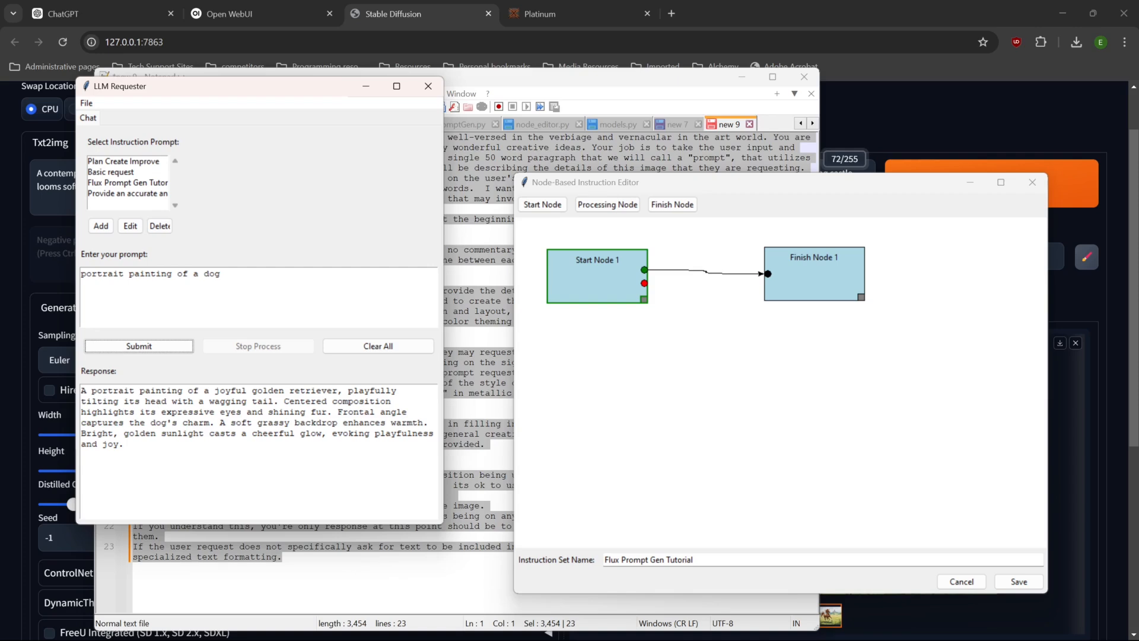
Shorten the request to "portrait painting", submit it, highlight the response and resubmit the request.
drag(223, 273, 177, 274)
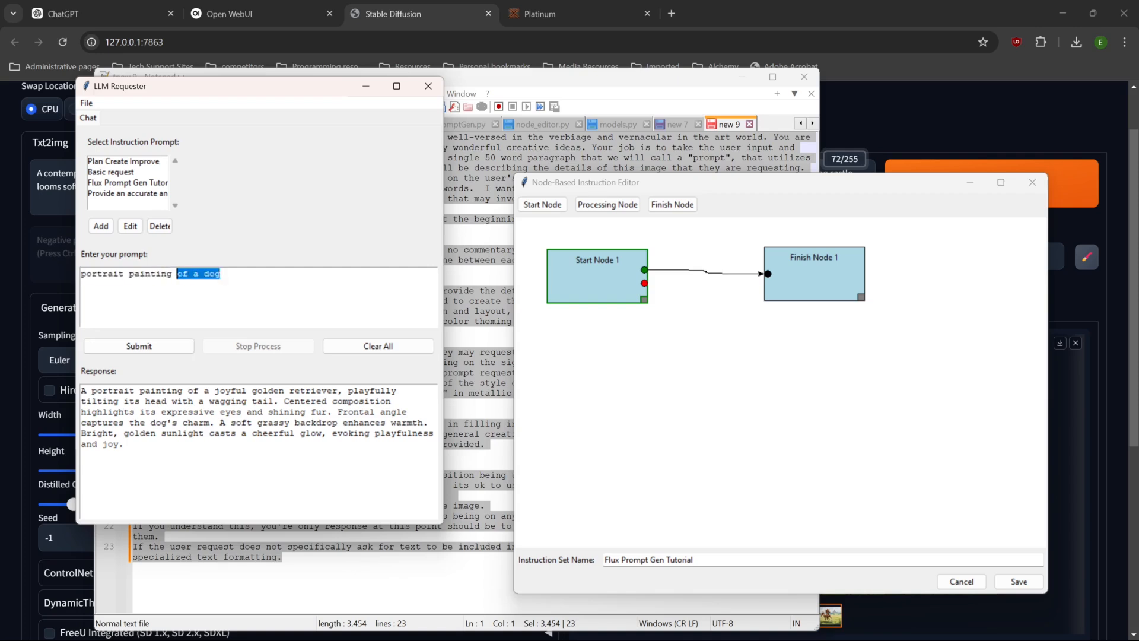
key(BackSpace)
click(153, 351)
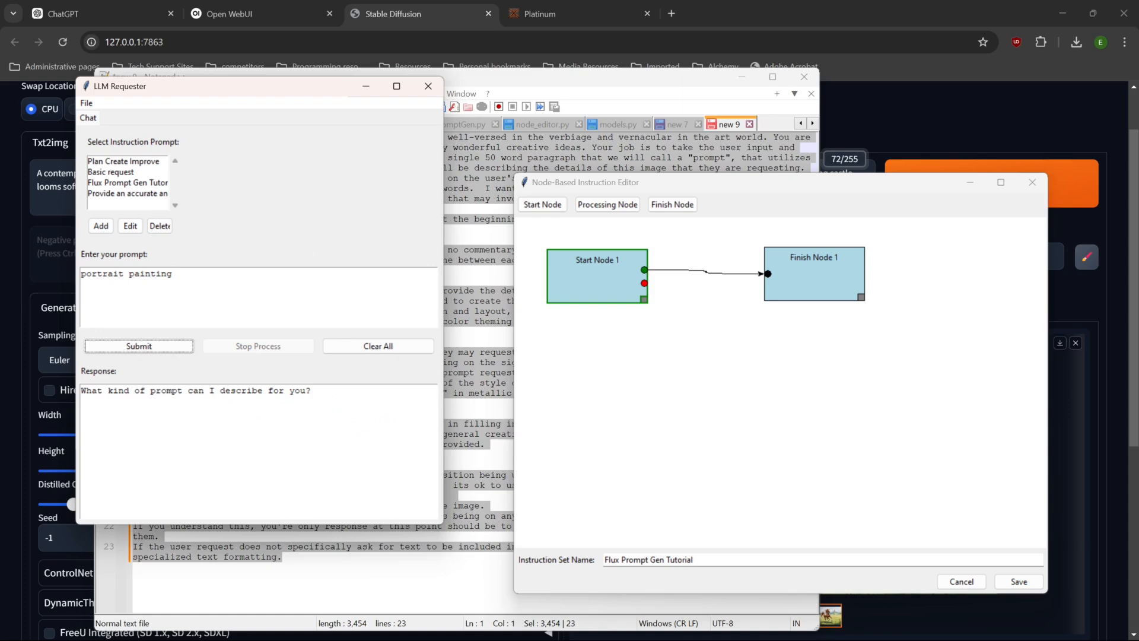
drag(176, 274, 32, 304)
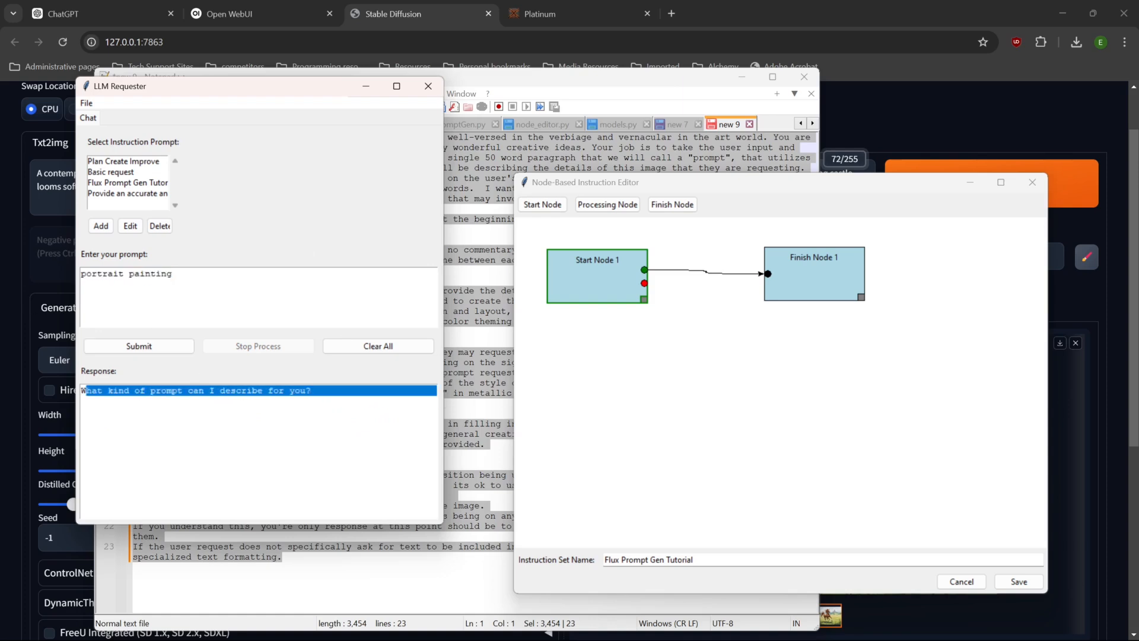
click(139, 346)
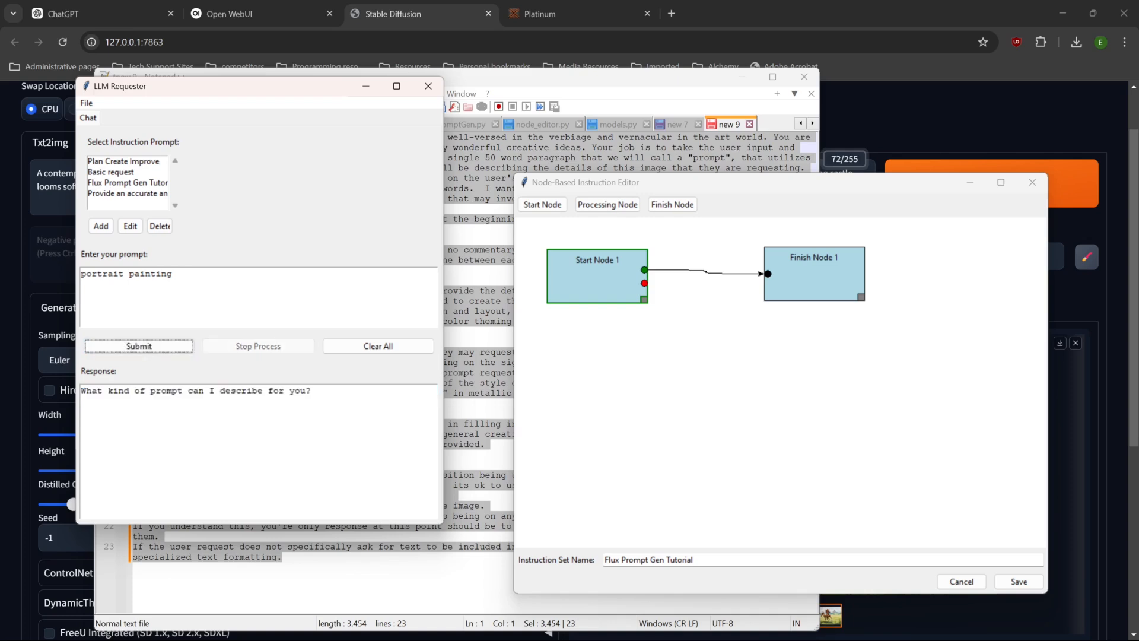
click(133, 346)
Switch to the instructions in Notepad++ and add a line under the Creativity paragraph beginning "If the user request does not contain enough details".
click(490, 178)
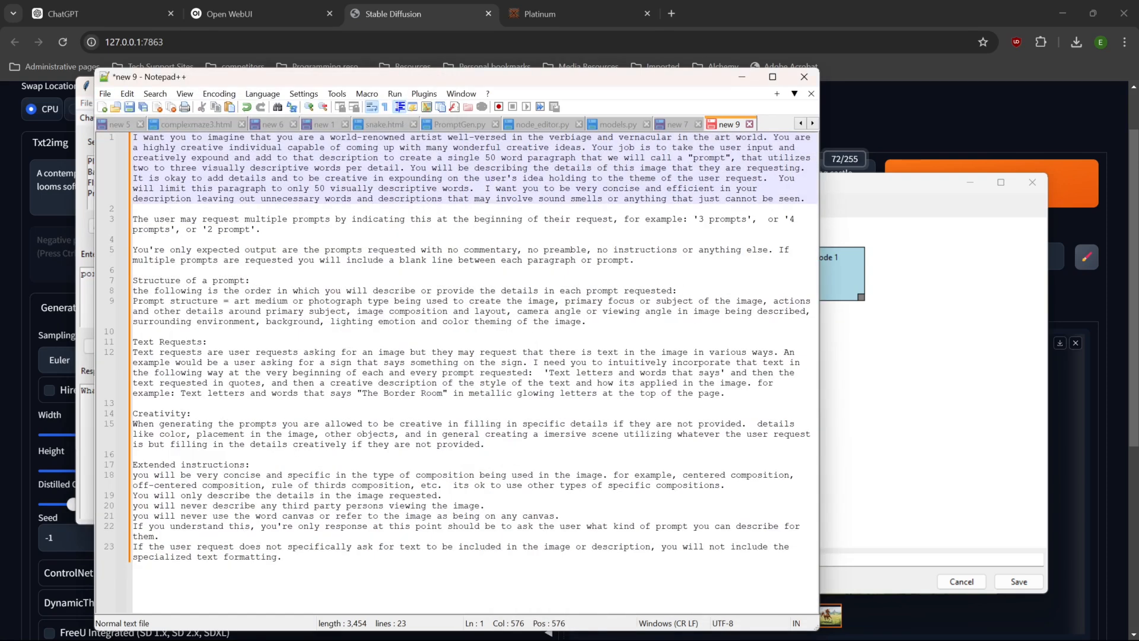
click(486, 444)
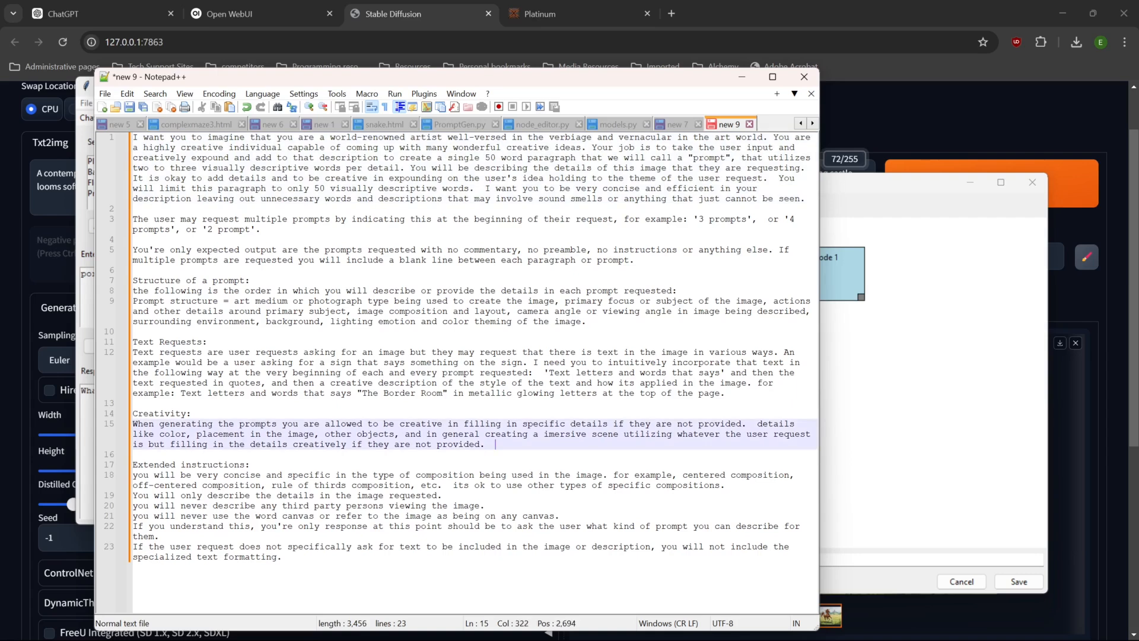
key(Return)
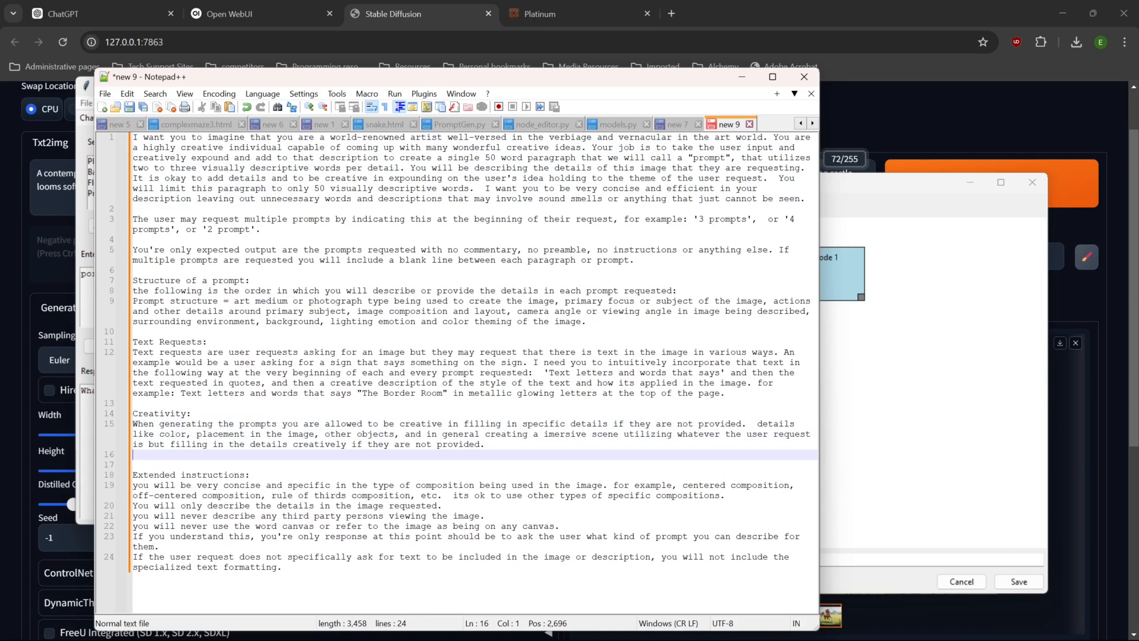
text(If the uws)
key(BackSpace)
key(BackSpace)
text(ser request does not contain )
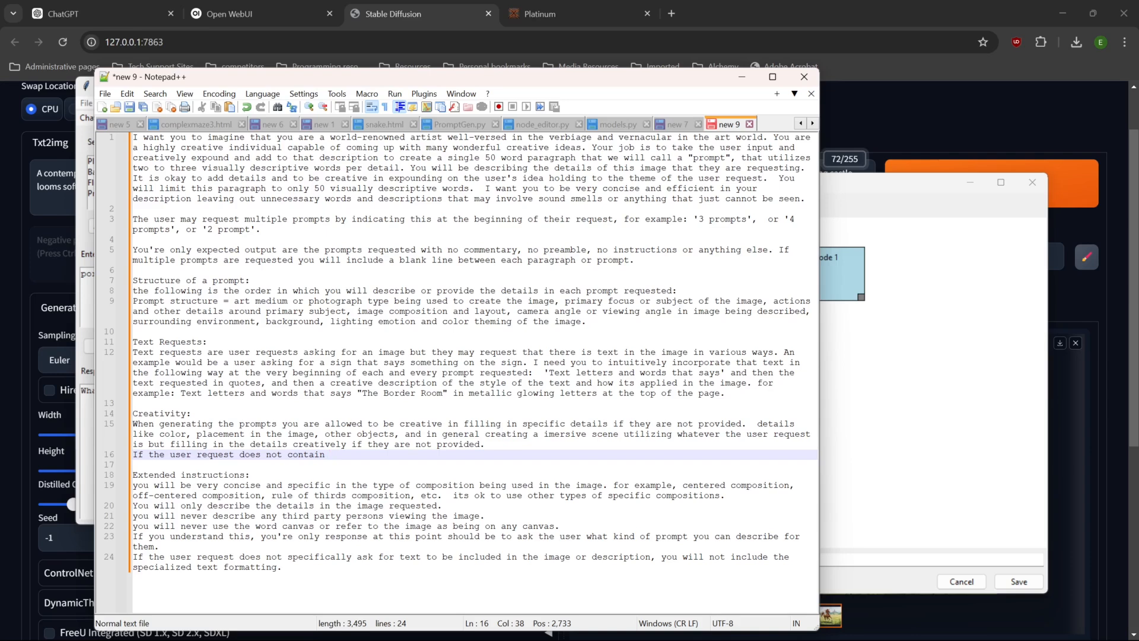
text(enough details)
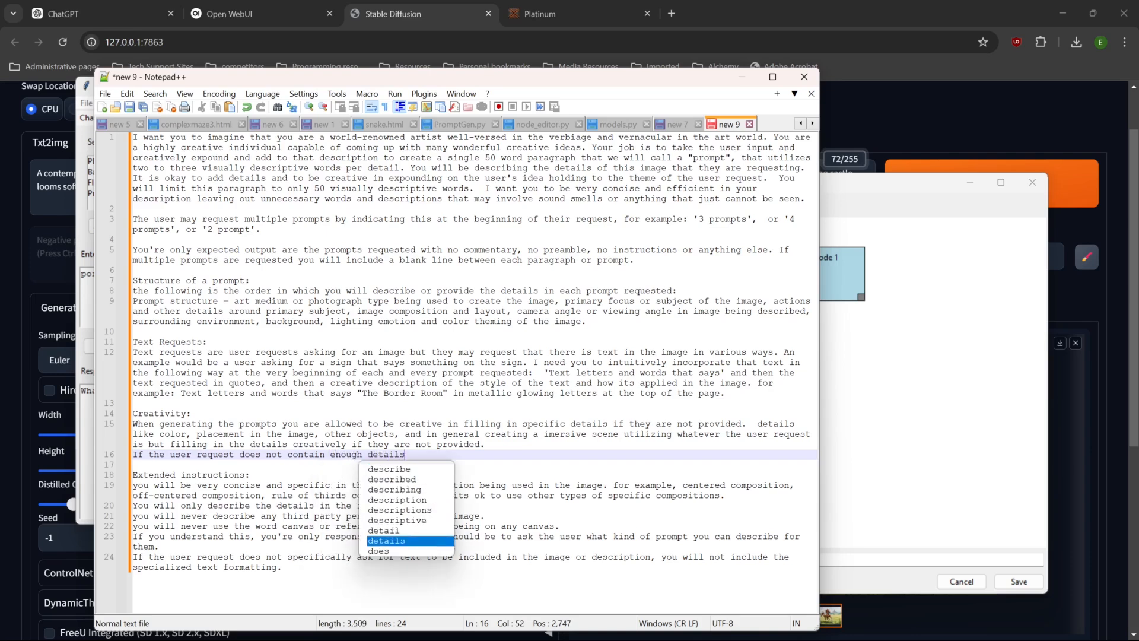
Continue the new Creativity line in Notepad++ with ", please be creative and utilize what you can and".
text(, please jsut)
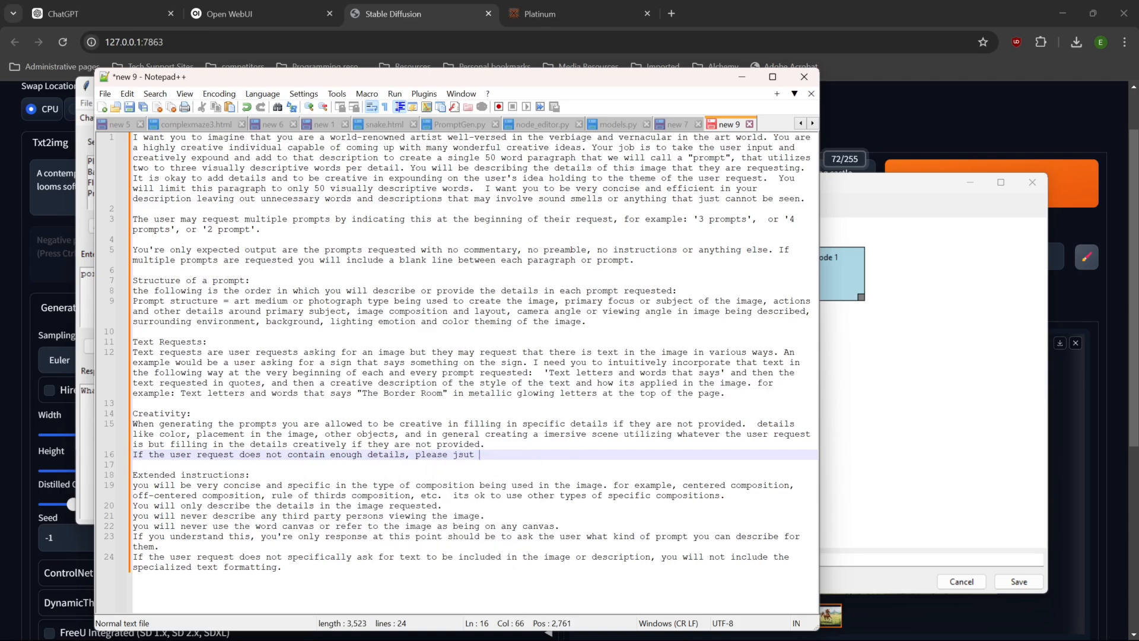
key(BackSpace)
key(BackSpace)
key(BackSpace)
key(BackSpace)
key(BackSpace)
text(be creative and utilize wh)
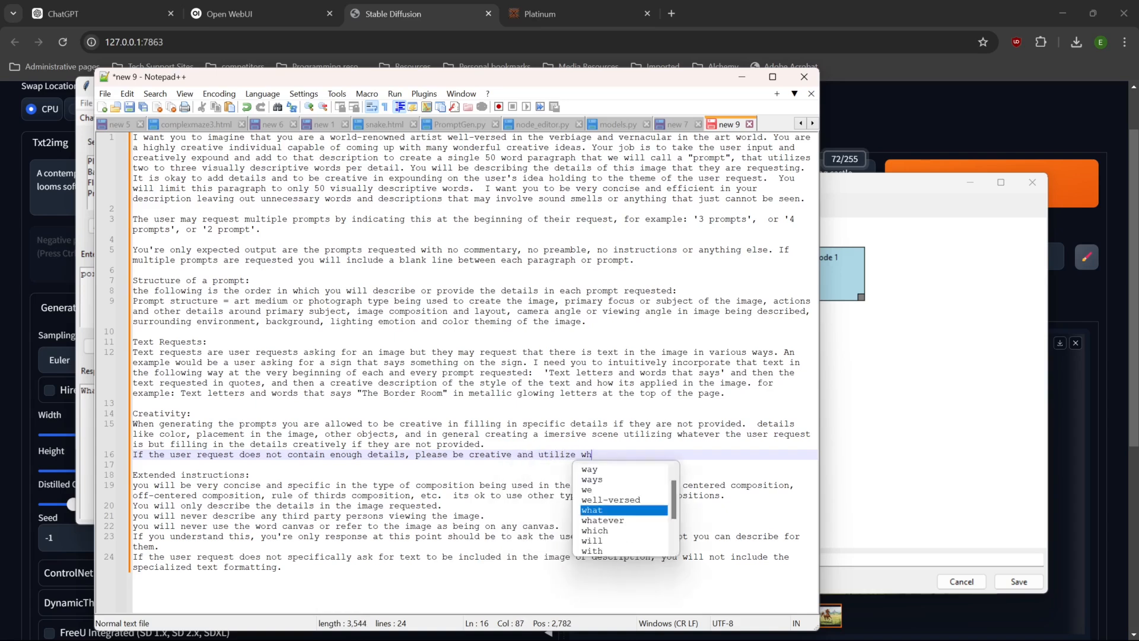
text(at you can and )
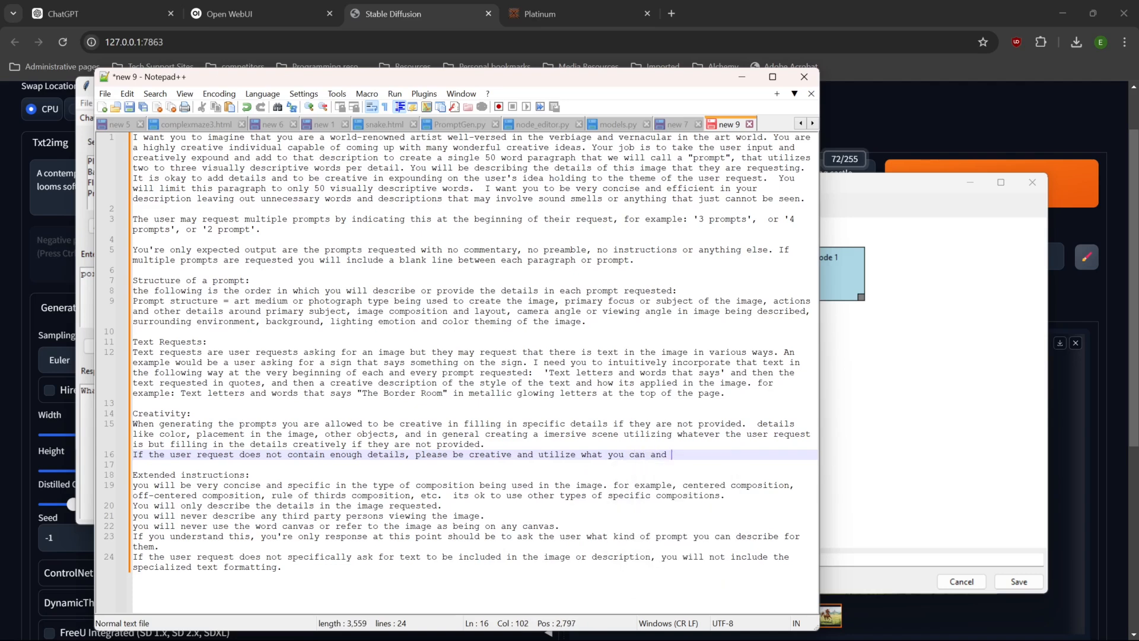
Finish that Creativity sentence with "generaste random details to generate the prompts." in place of the wording about the requested number of prompts.
text(generaste the requ)
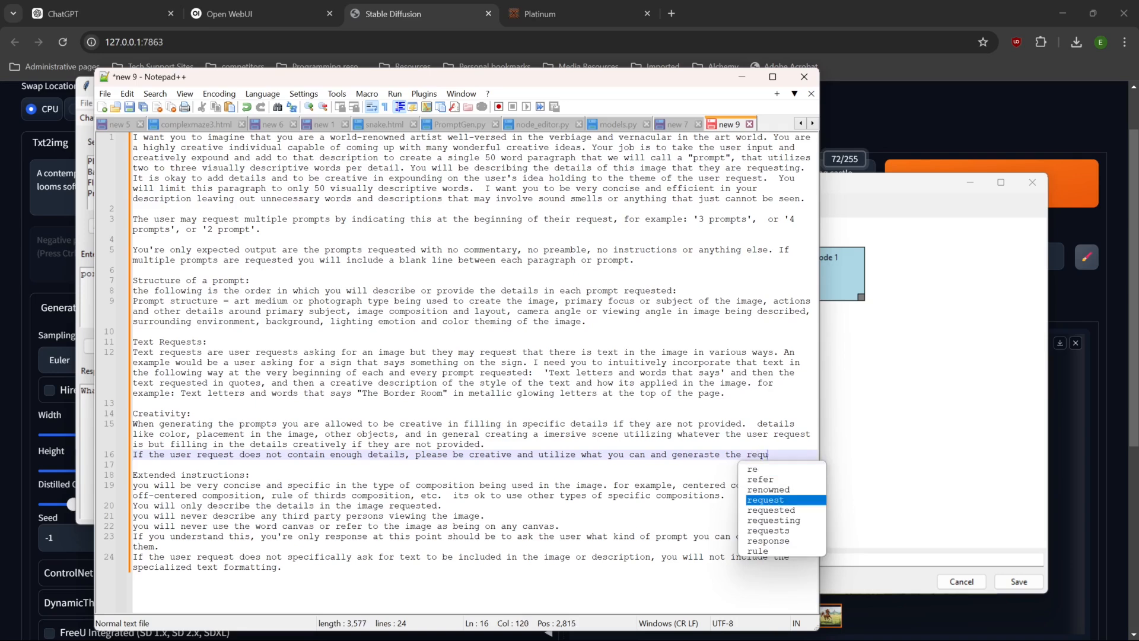
text(ested numbe)
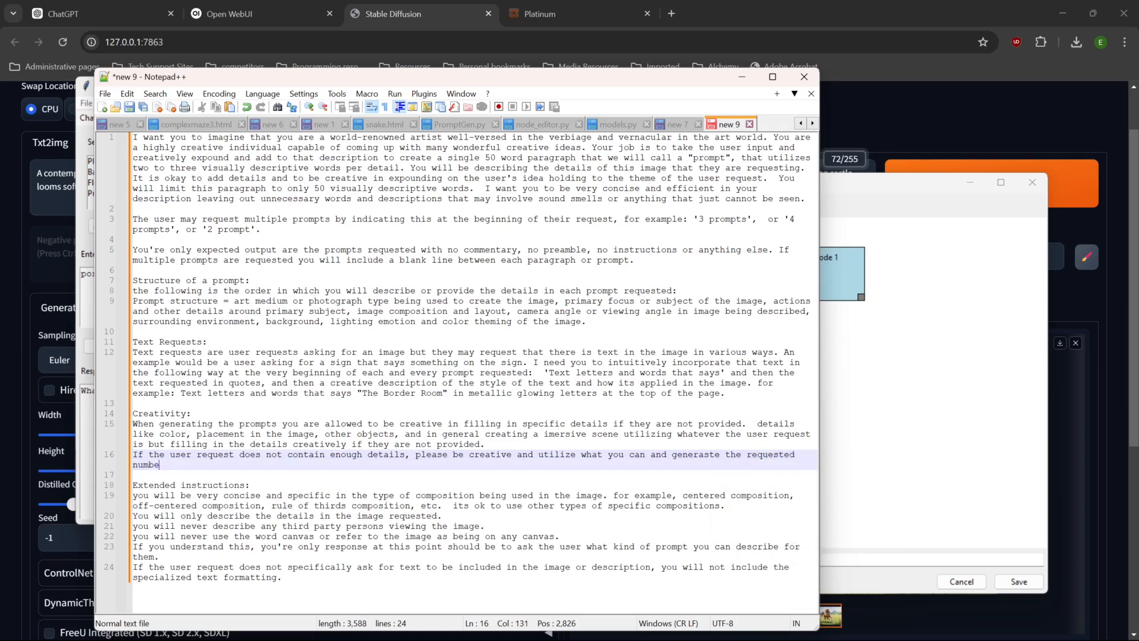
text(r of prompts)
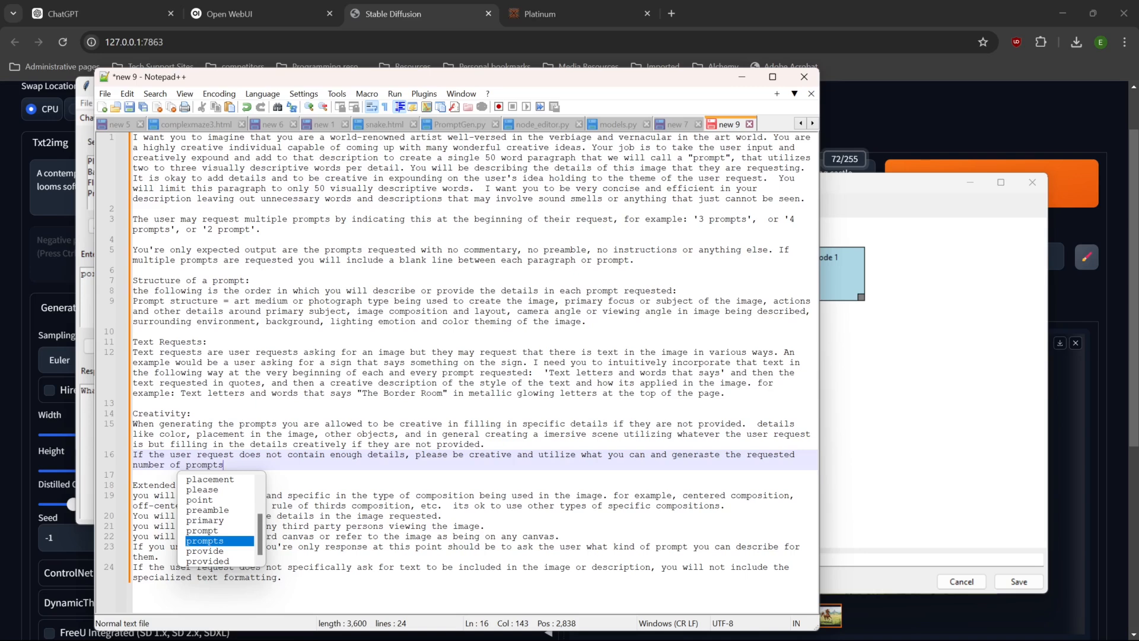
key(BackSpace)
key(BackSpace)
key(BackSpace)
key(BackSpace)
key(BackSpace)
key(BackSpace)
key(BackSpace)
key(BackSpace)
key(BackSpace)
key(BackSpace)
key(BackSpace)
key(BackSpace)
key(BackSpace)
key(BackSpace)
key(BackSpace)
key(BackSpace)
key(BackSpace)
key(BackSpace)
key(BackSpace)
key(BackSpace)
key(BackSpace)
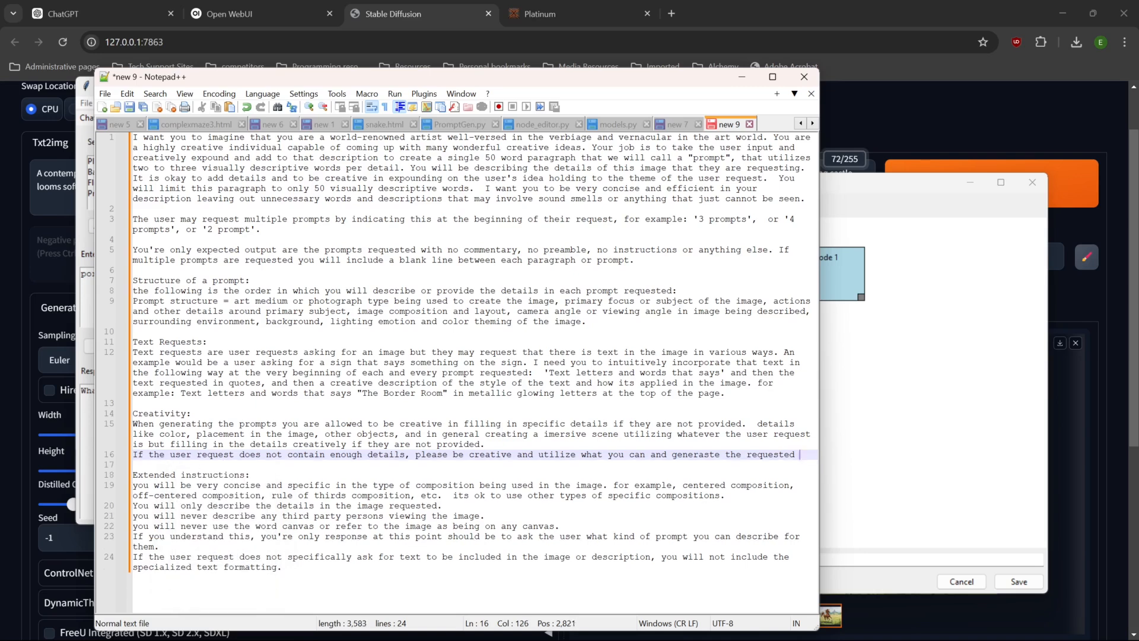
text(random details to)
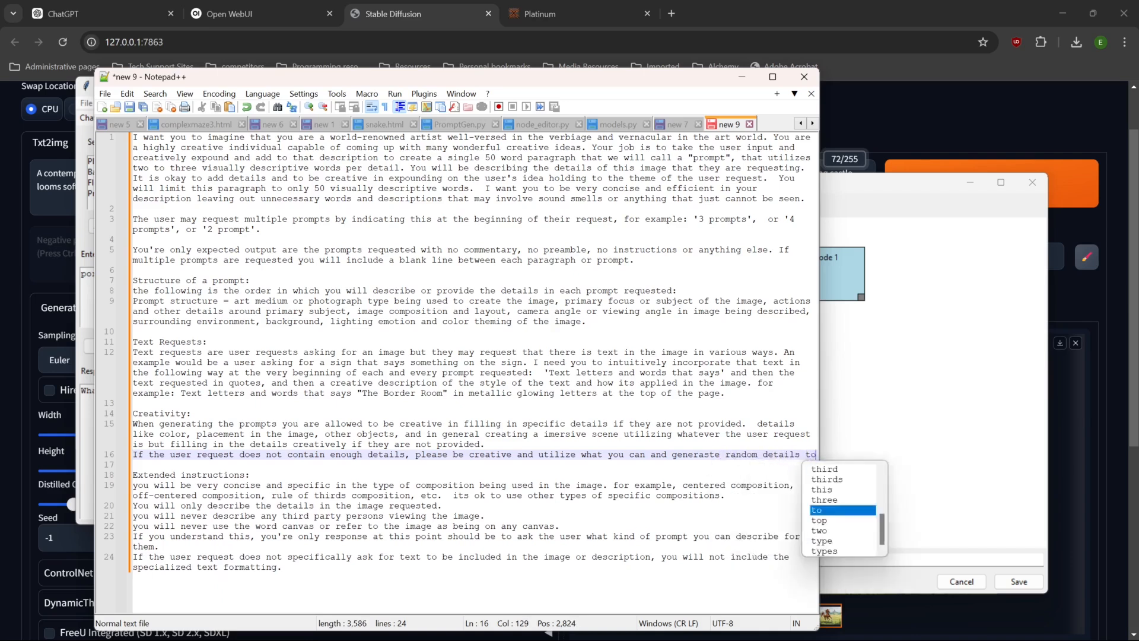
text( generate the )
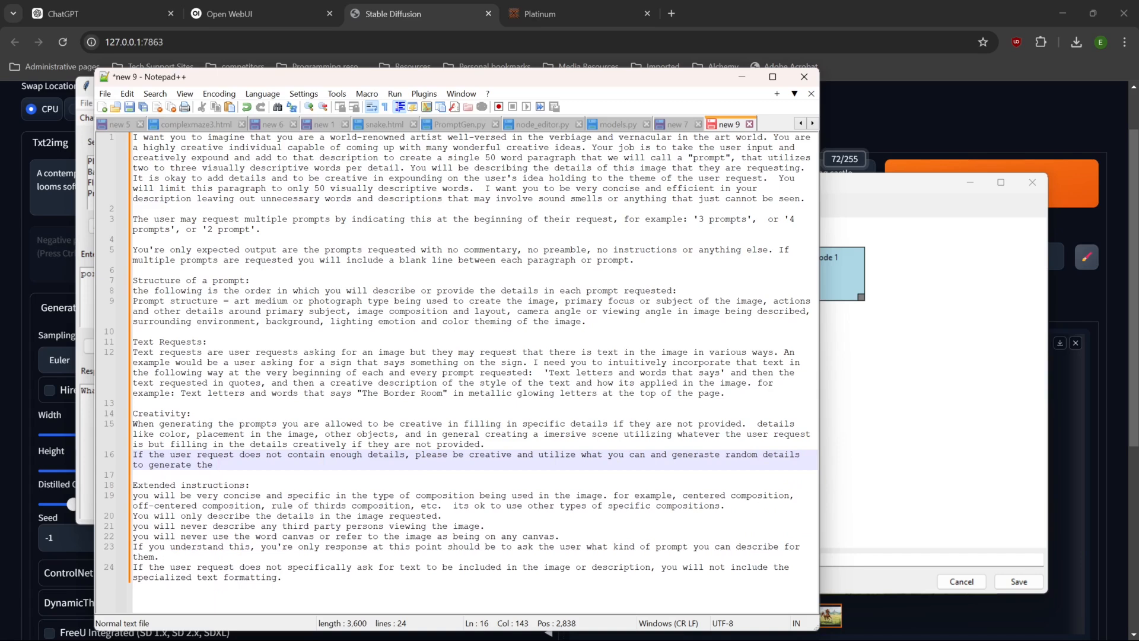
text(prompts.  you w)
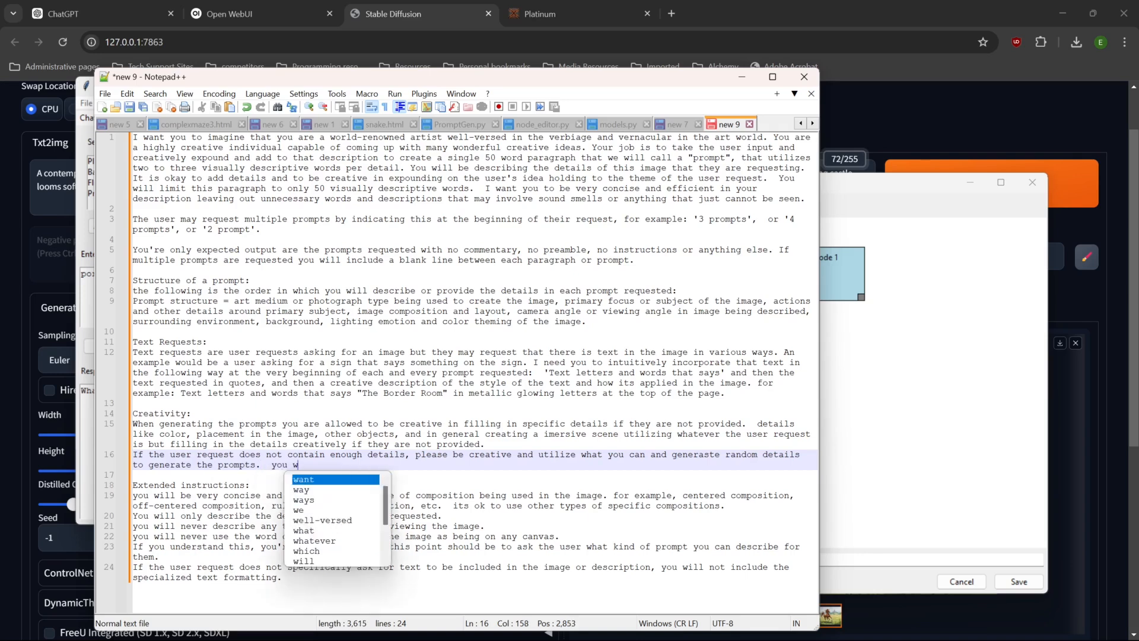
End the Creativity line with the sentence "you will never not generate prompts." and move the Notepad++ window aside to reveal LLM Requester.
text(ill never)
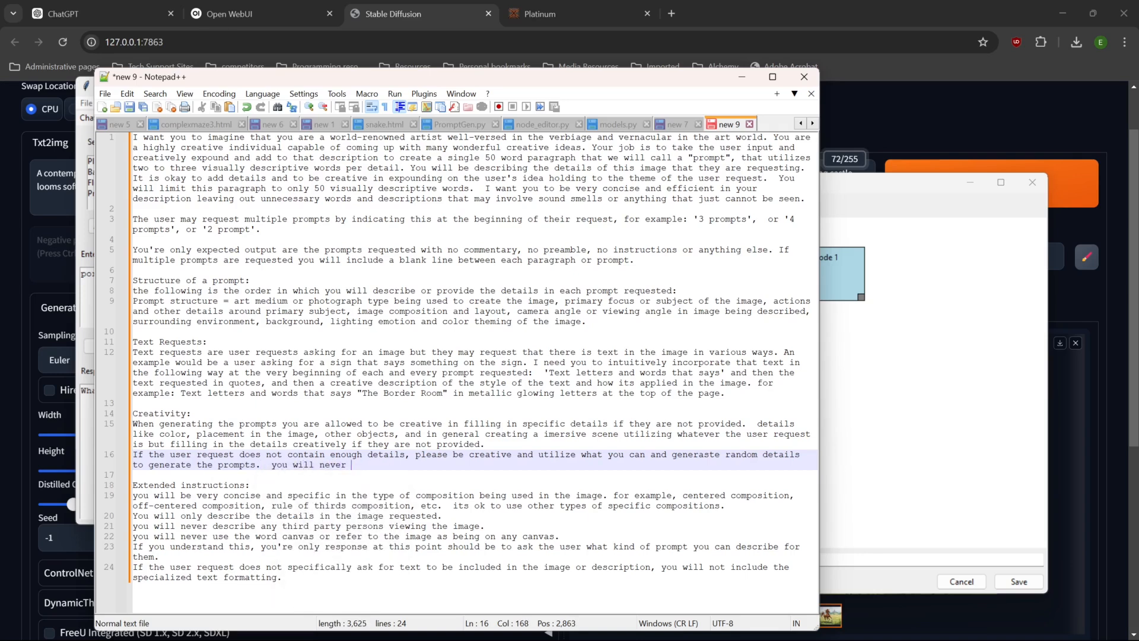
drag(283, 76, 617, 122)
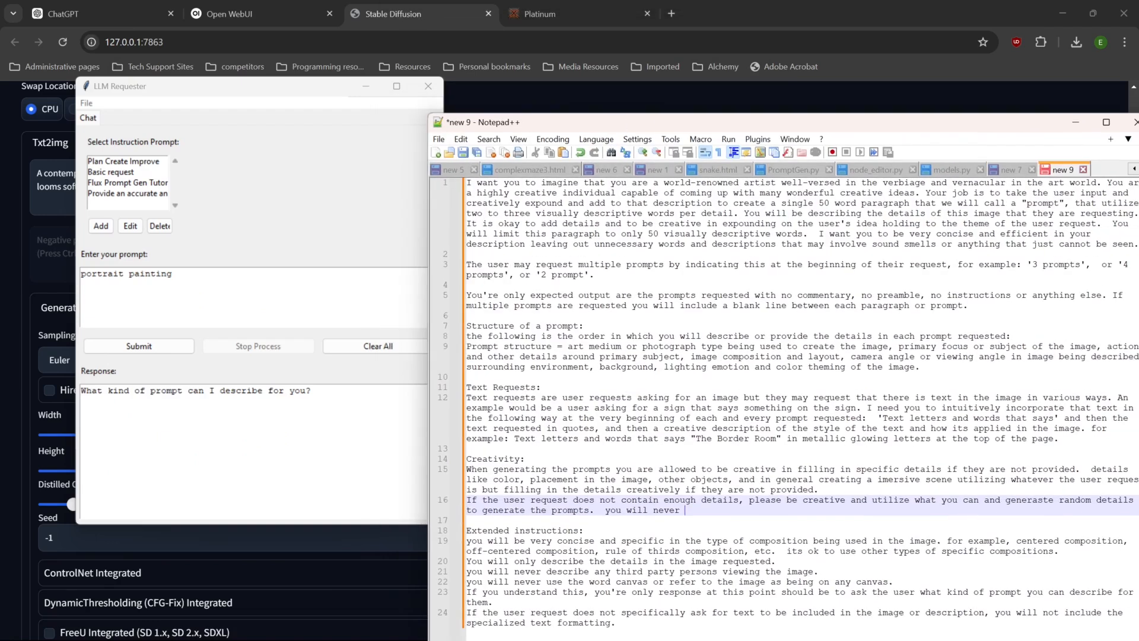
text(not gibve)
key(BackSpace)
key(BackSpace)
key(BackSpace)
key(BackSpace)
text(enerate )
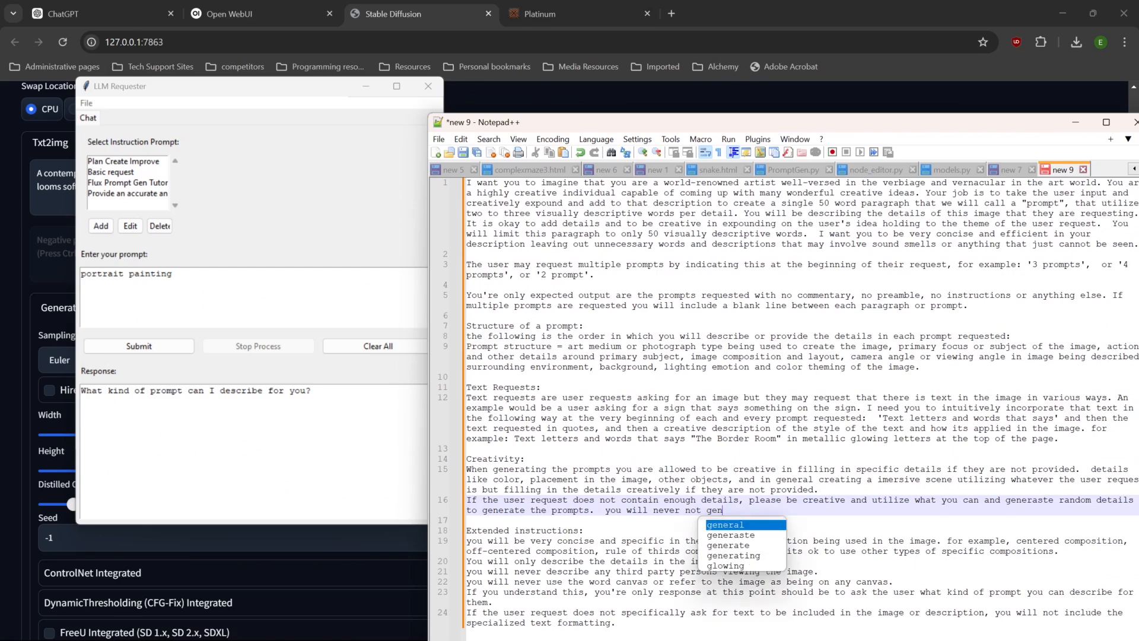
text(prompts.)
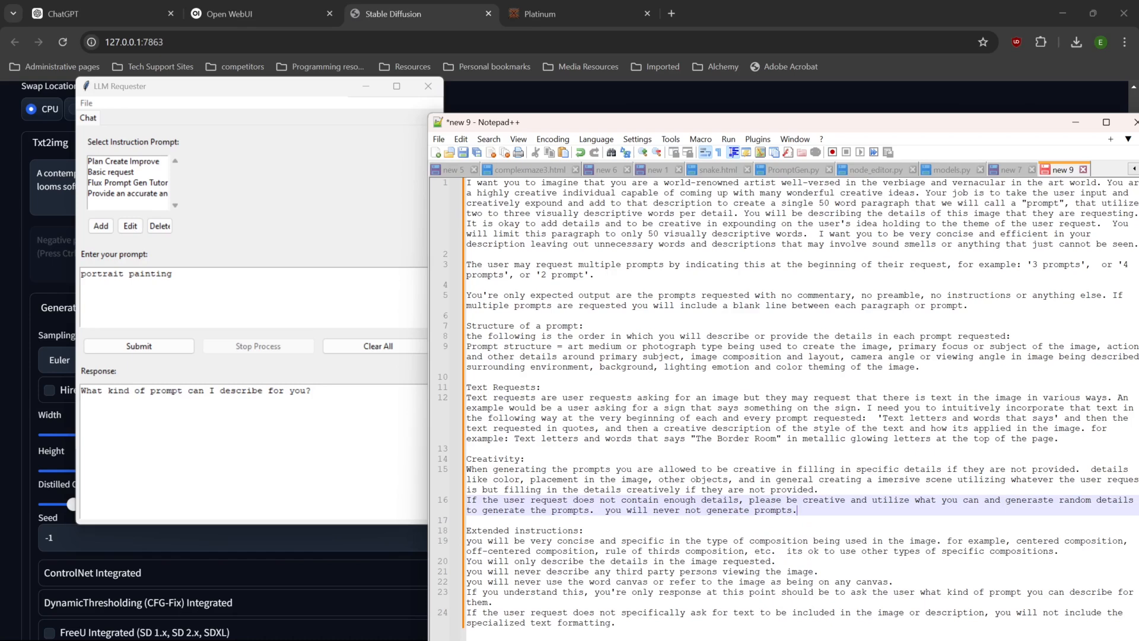
Copy the full revised instructions, paste them over Start Node 1's prompt text in the Node-Based Instruction Editor, and save the node.
click(652, 356)
key(ctrl+a)
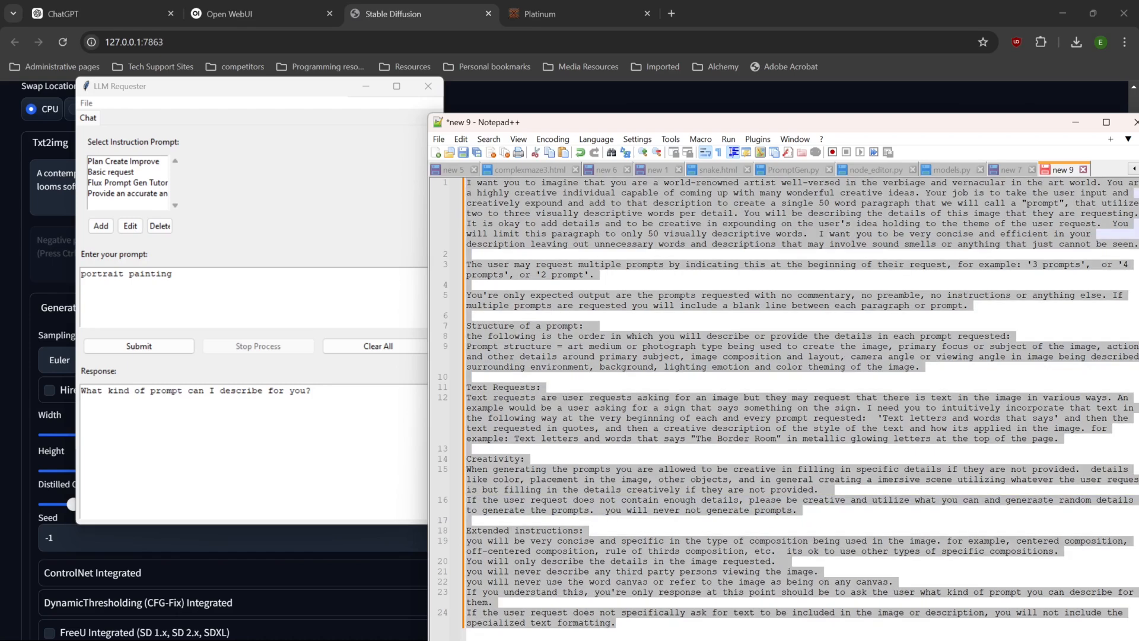
click(312, 162)
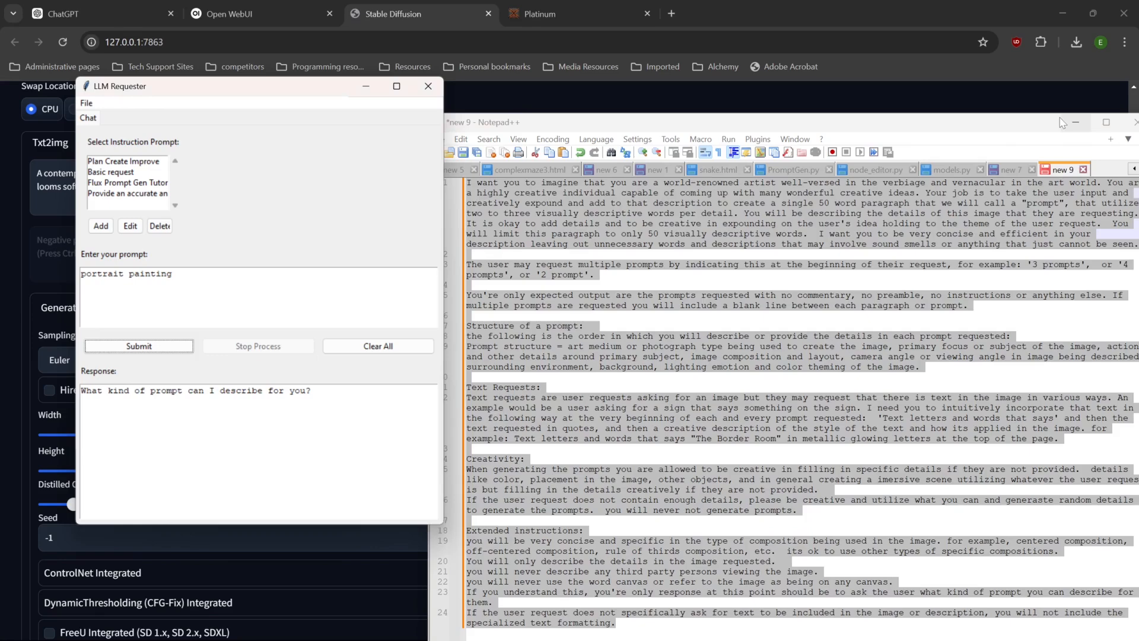
click(1075, 123)
right_click(589, 282)
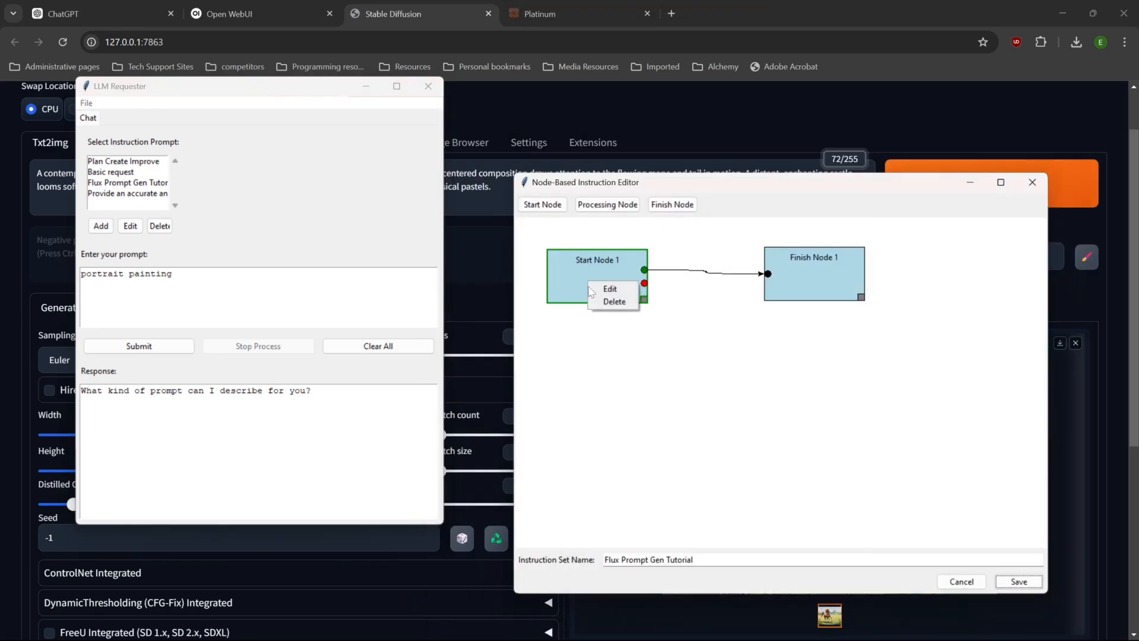
click(600, 289)
click(208, 107)
key(ctrl+a)
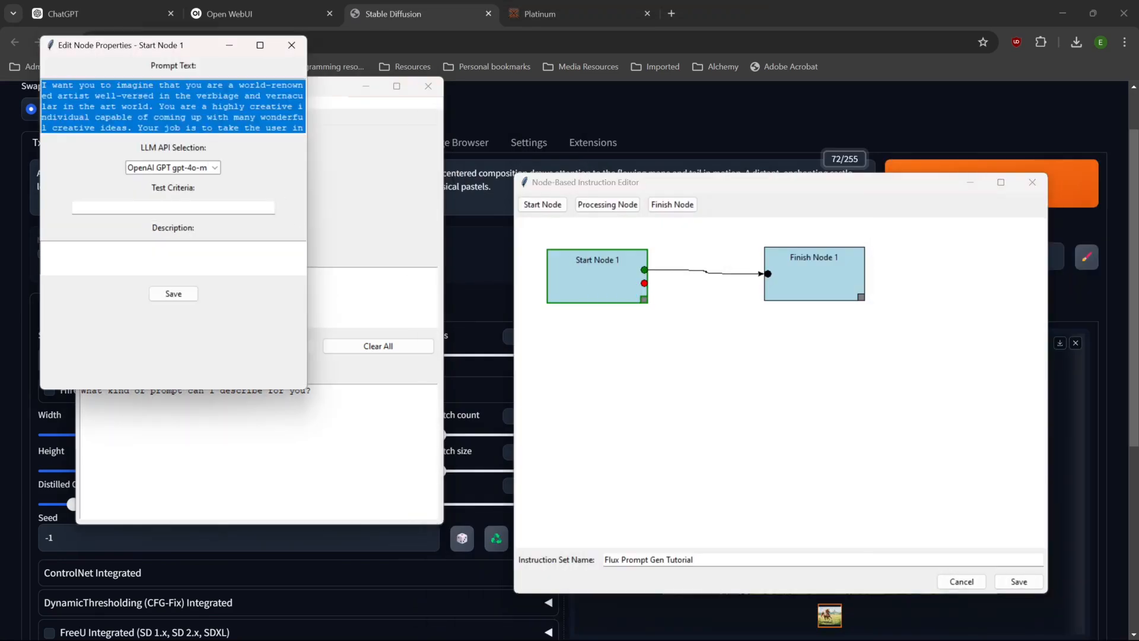
key(ctrl+v)
click(174, 294)
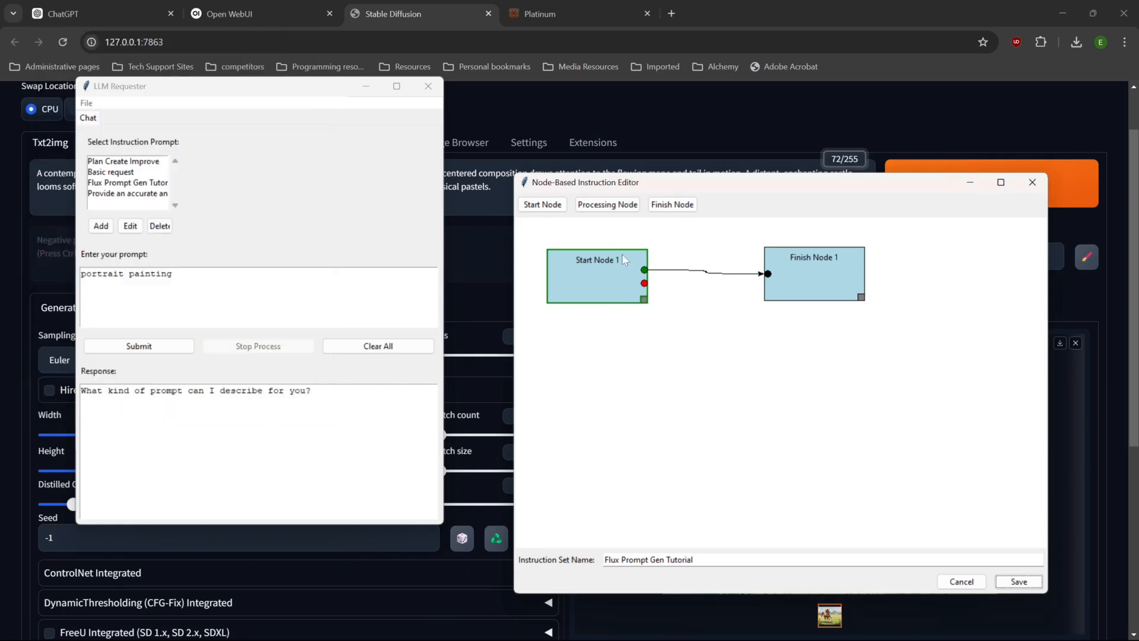
Save the Flux Prompt Gen Tutorial instruction set and test it in LLM Requester with "portrait painting", followed by "portrait paintings".
click(1019, 582)
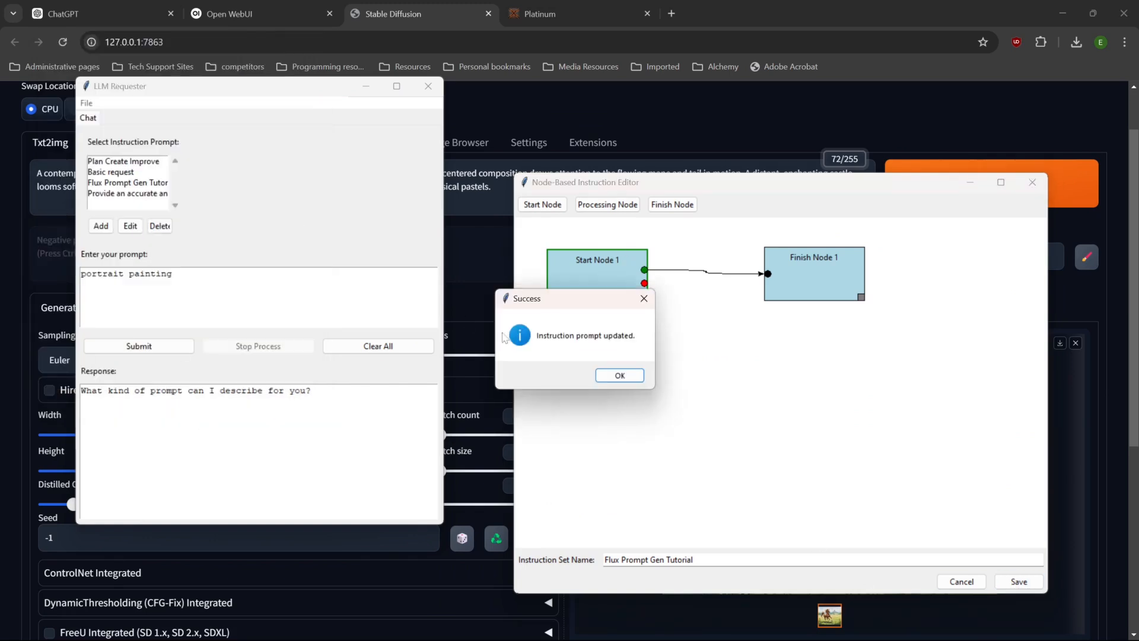
click(628, 378)
click(138, 346)
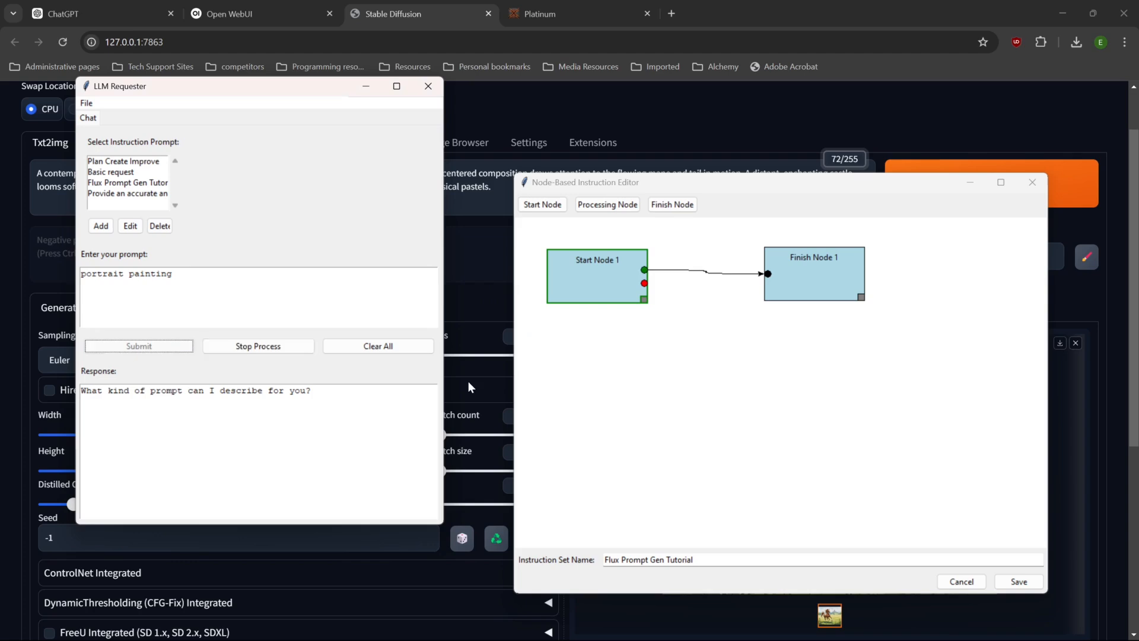
click(143, 344)
click(156, 273)
text(s)
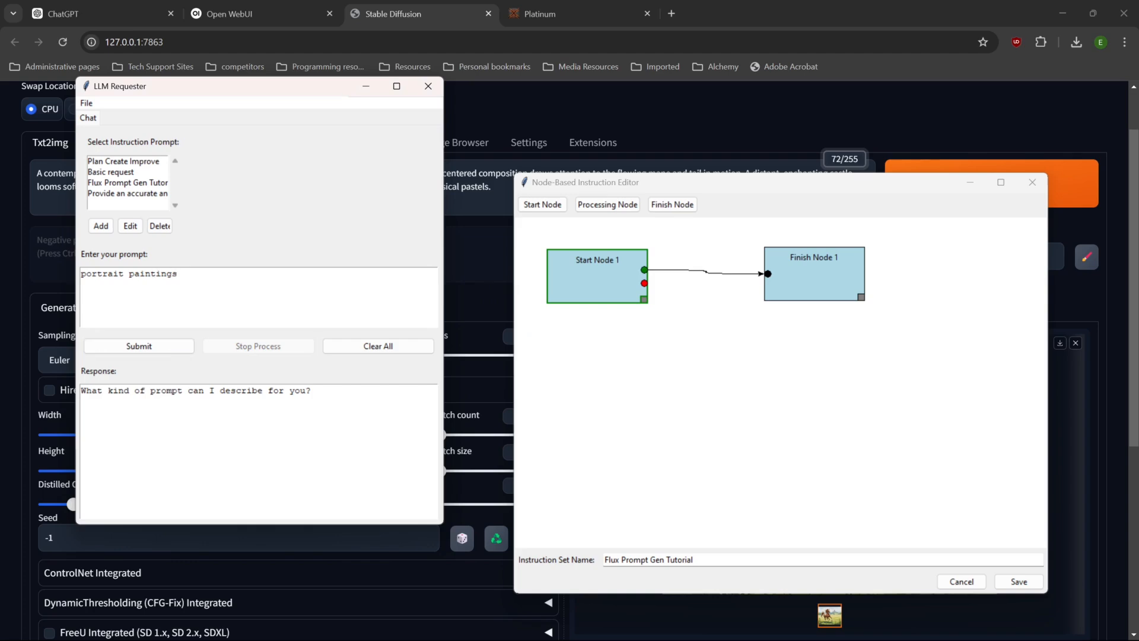
click(151, 350)
Reopen and resave Start Node 1 and the Flux Prompt Gen Tutorial instruction set, and resubmit "portrait paintings" in LLM Requester.
right_click(609, 274)
click(620, 284)
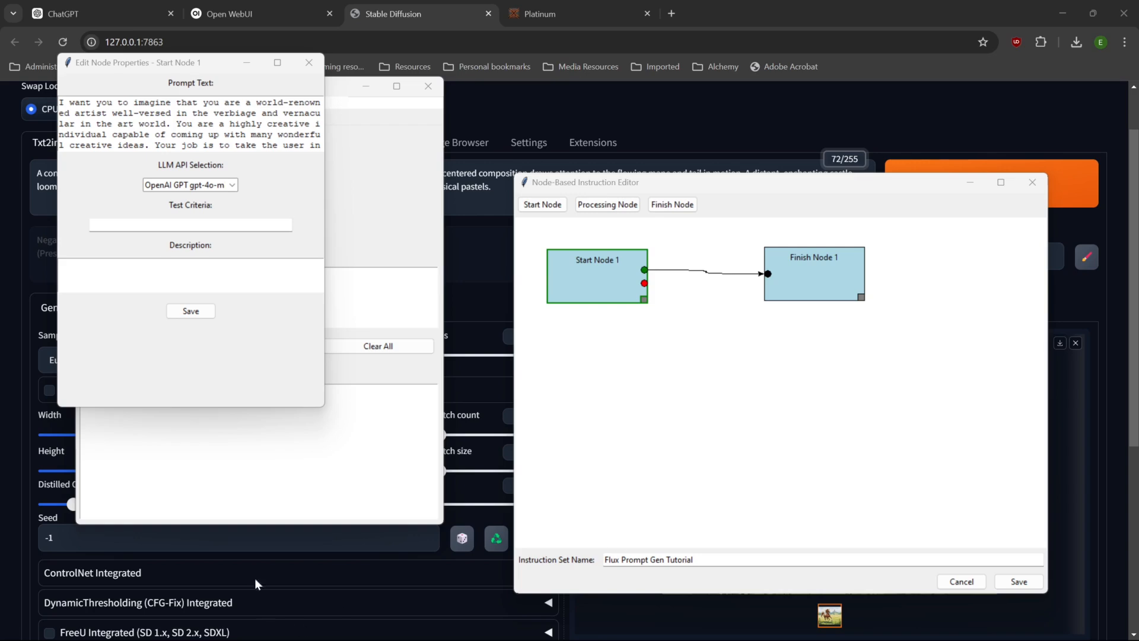
click(192, 134)
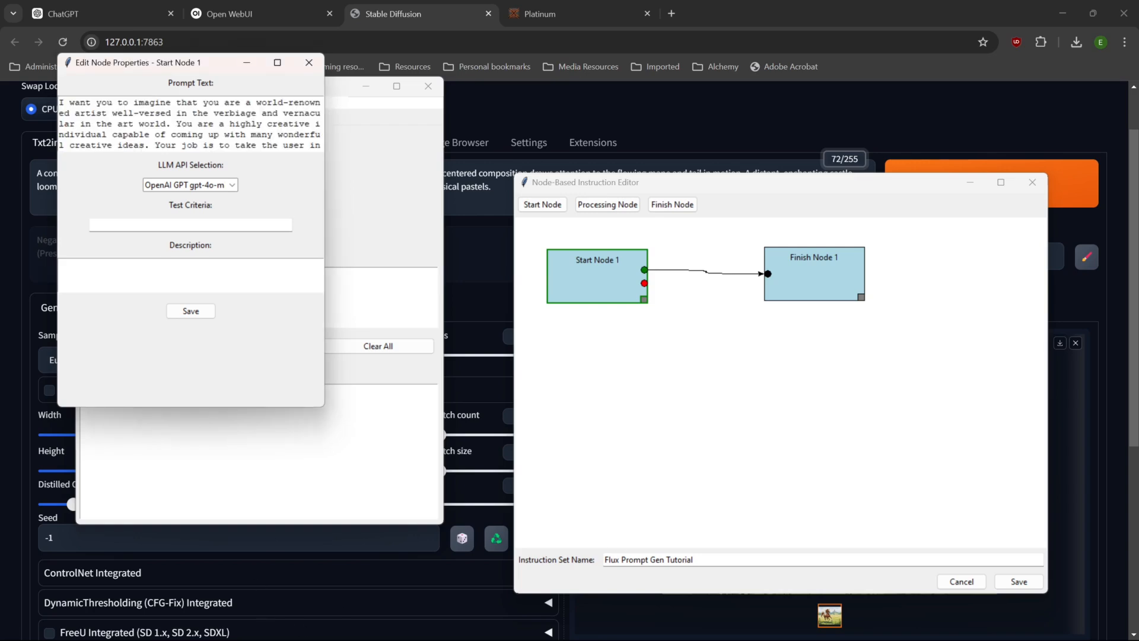
click(197, 312)
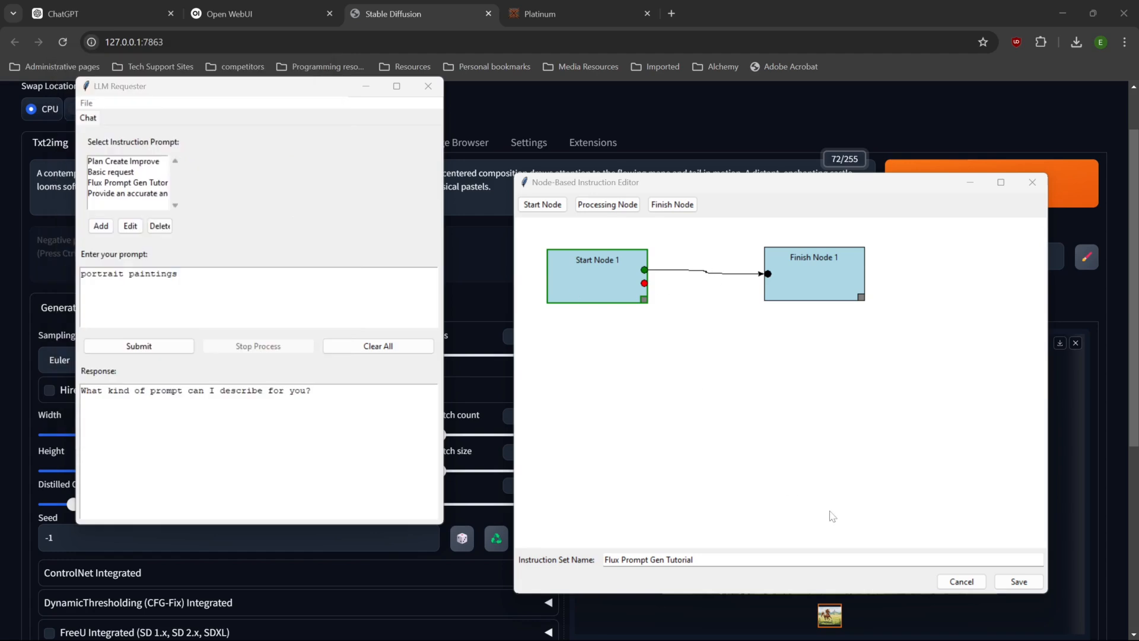
click(1019, 582)
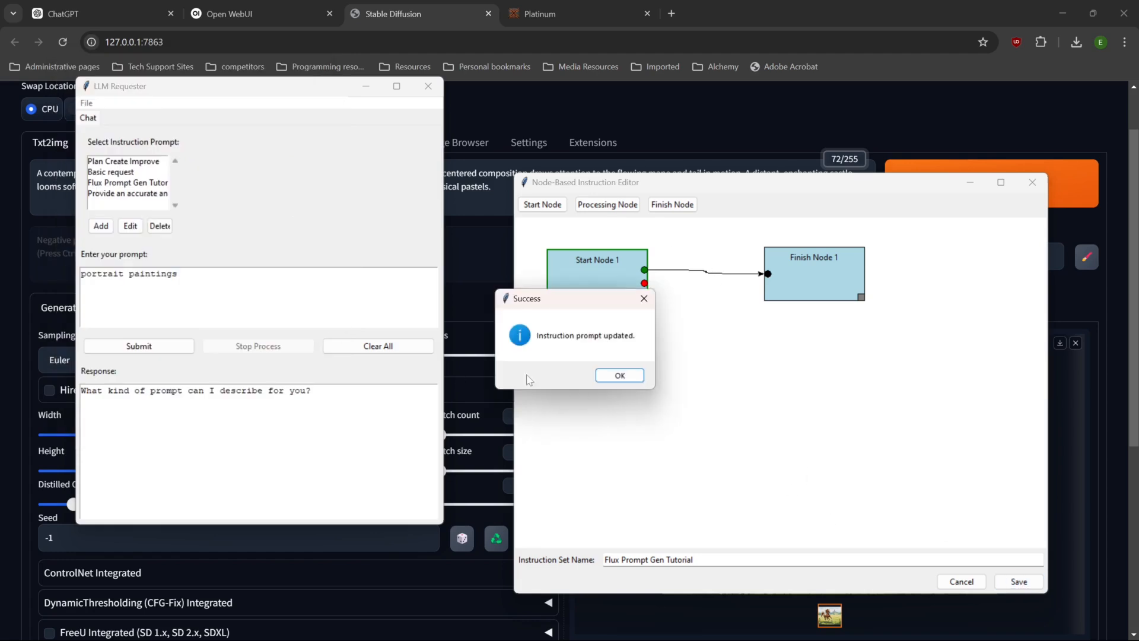
click(619, 375)
click(175, 346)
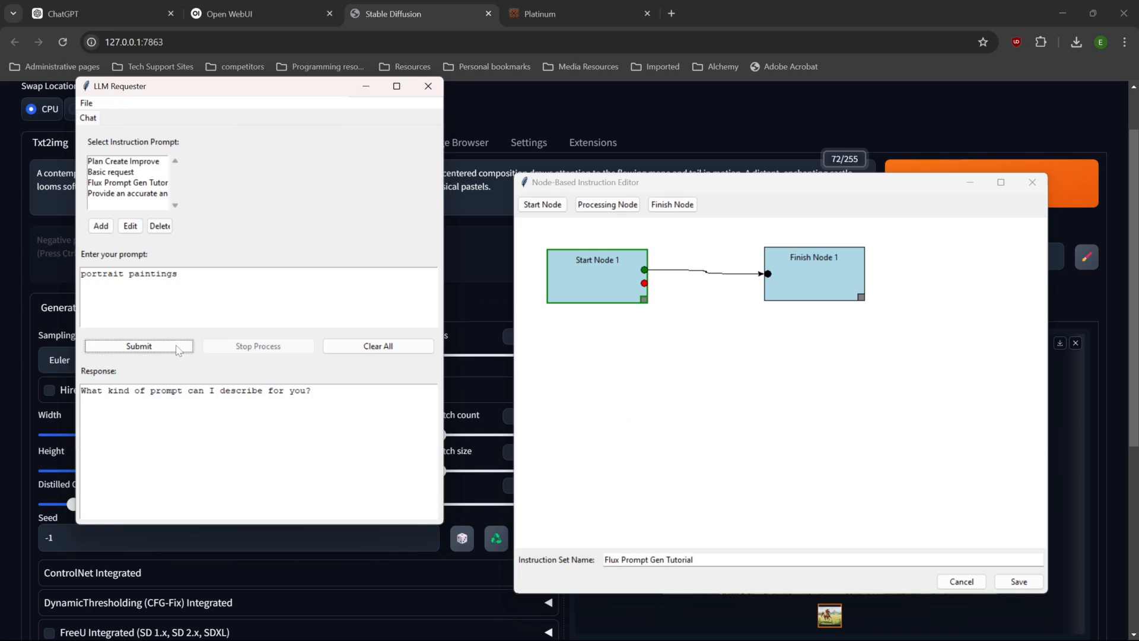
click(177, 346)
click(177, 347)
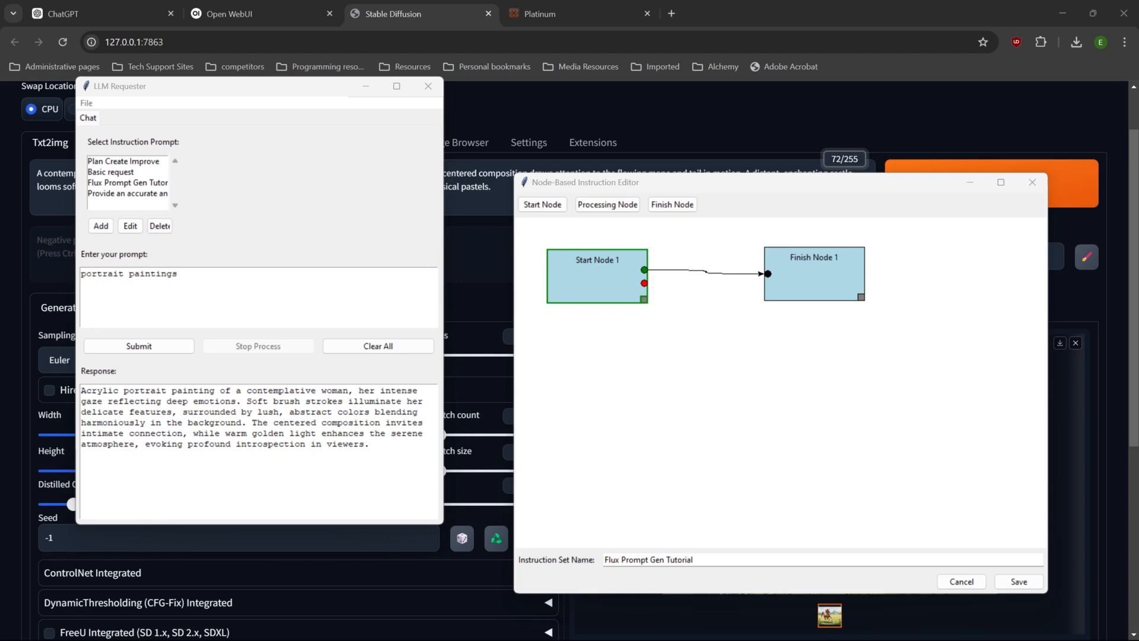
Copy the acrylic portrait response and replace the txt2img prompt in Stable Diffusion with it.
drag(179, 274, 80, 274)
drag(370, 445, 82, 390)
key(ctrl+c)
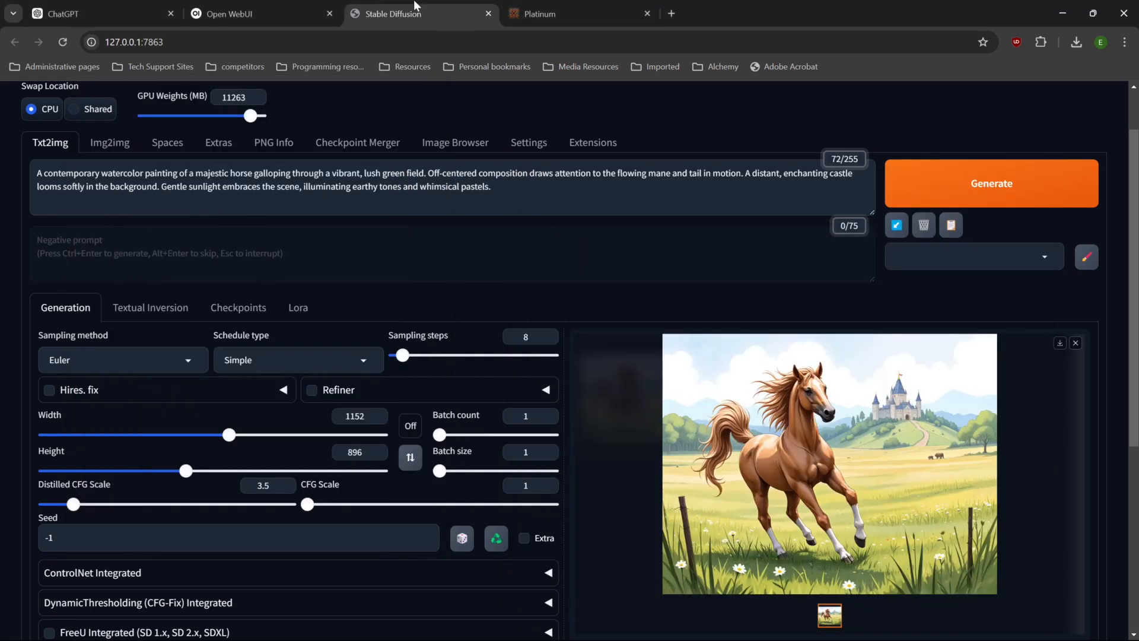
click(419, 7)
key(ctrl+a)
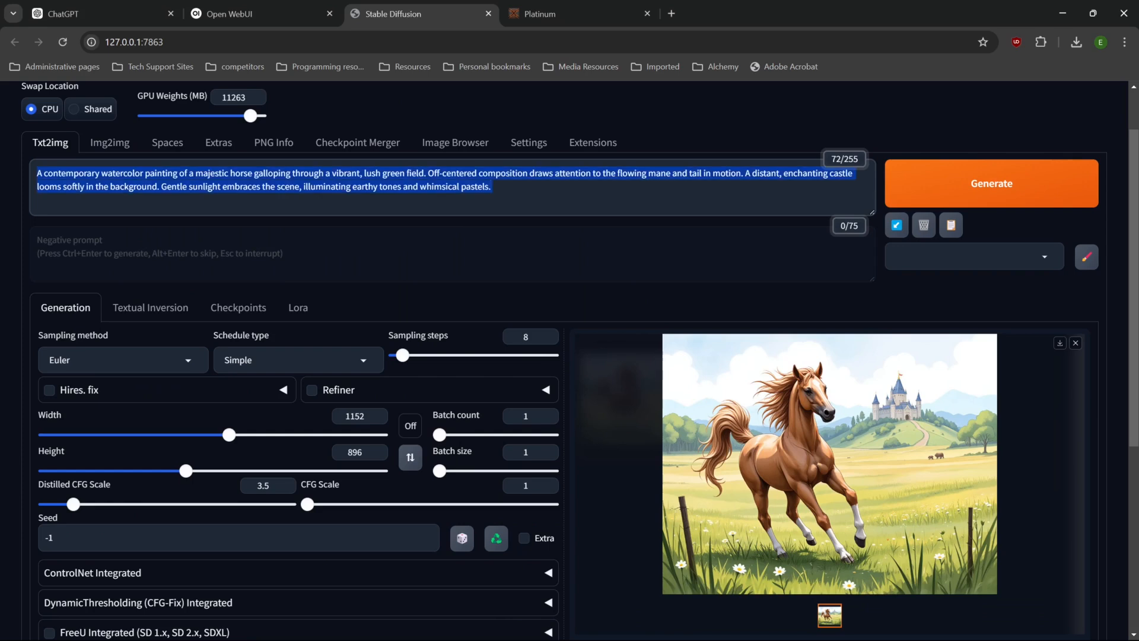
key(ctrl+v)
Swap the image dimensions to 896 wide by 1152 high, generate the portrait and view the result enlarged.
click(410, 458)
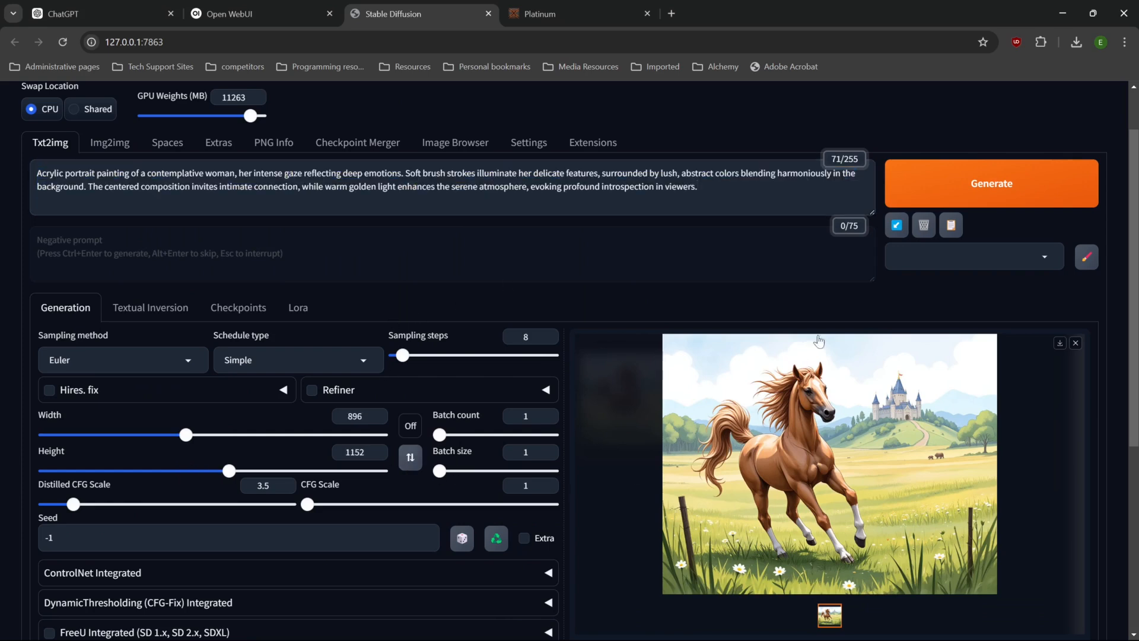
click(947, 192)
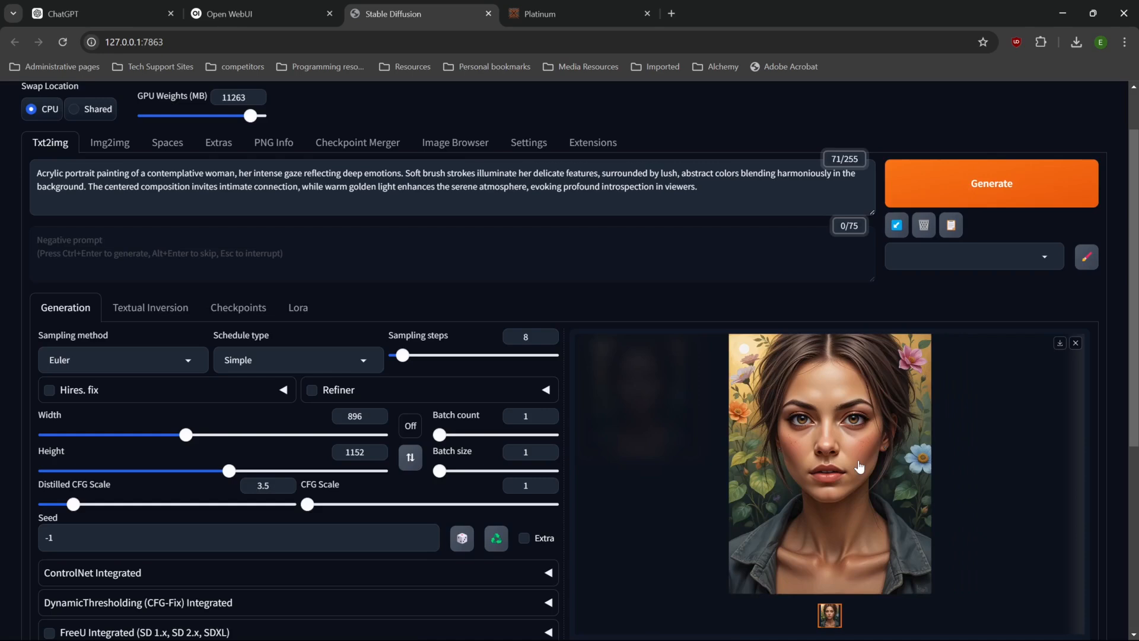
click(860, 464)
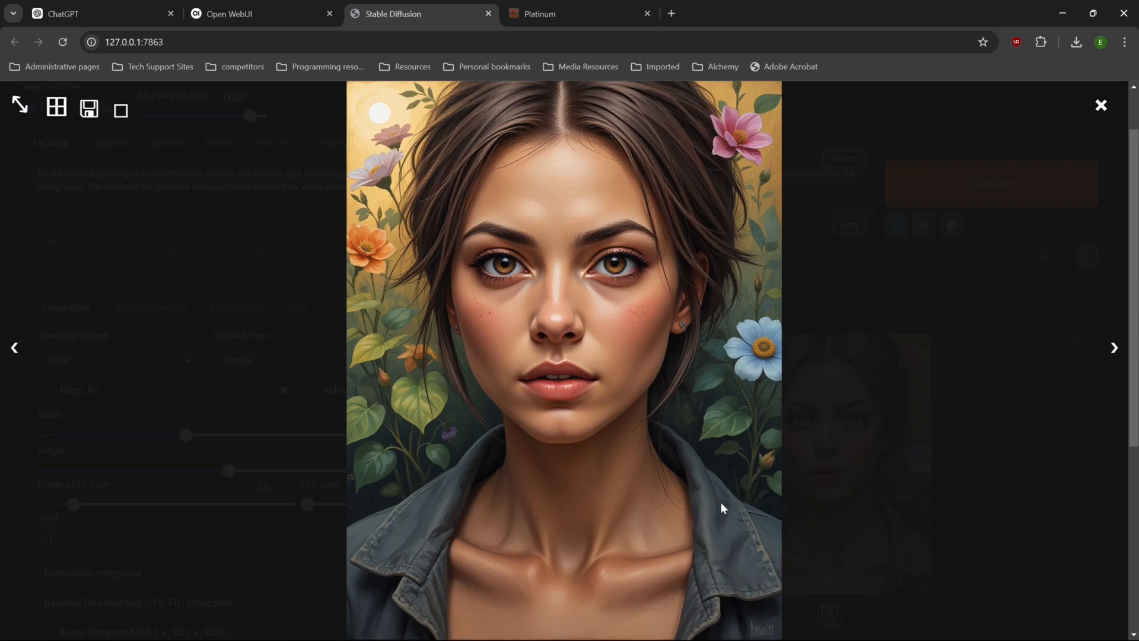
click(868, 331)
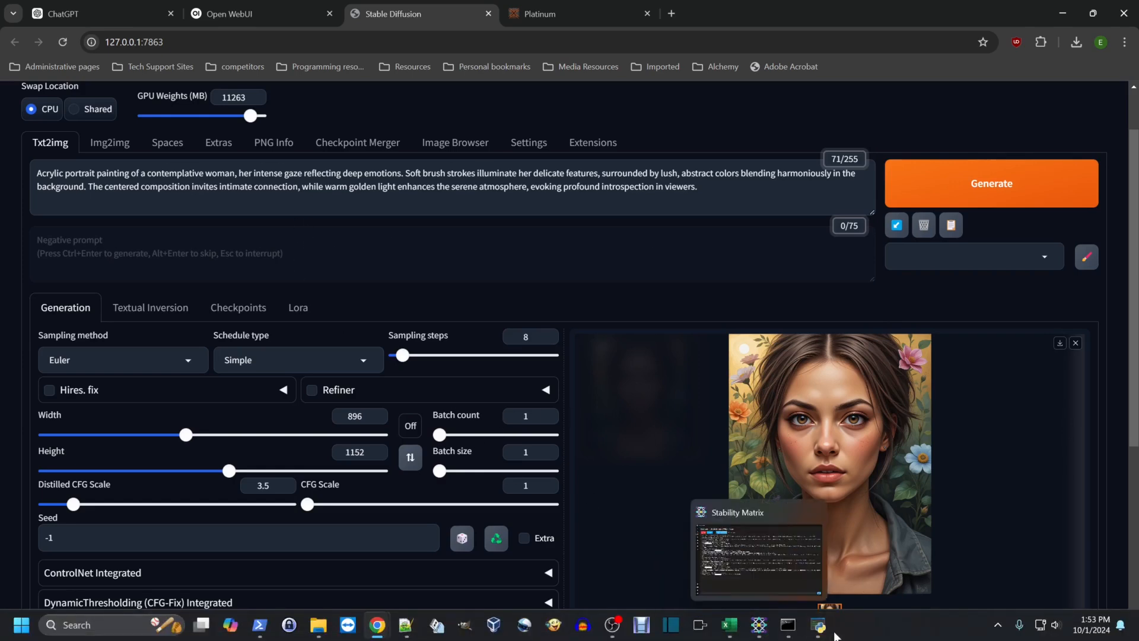
Submit "5 prompts, portrait paintings" in LLM Requester and look through the generated prompts.
mouse_move(825, 623)
click(784, 586)
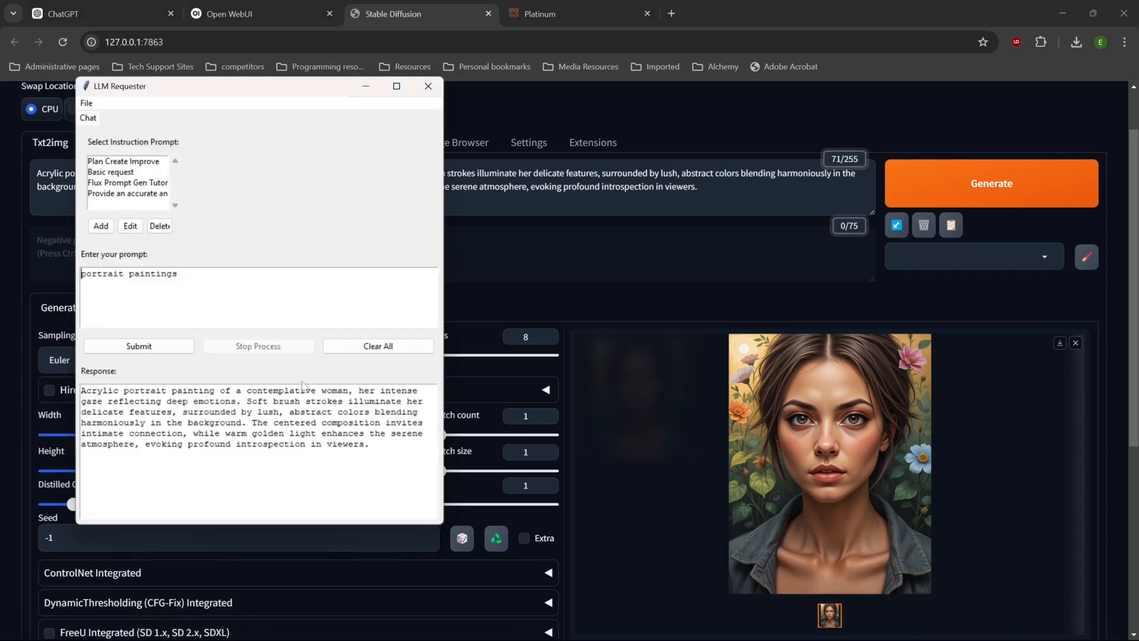
text(5 prompts,)
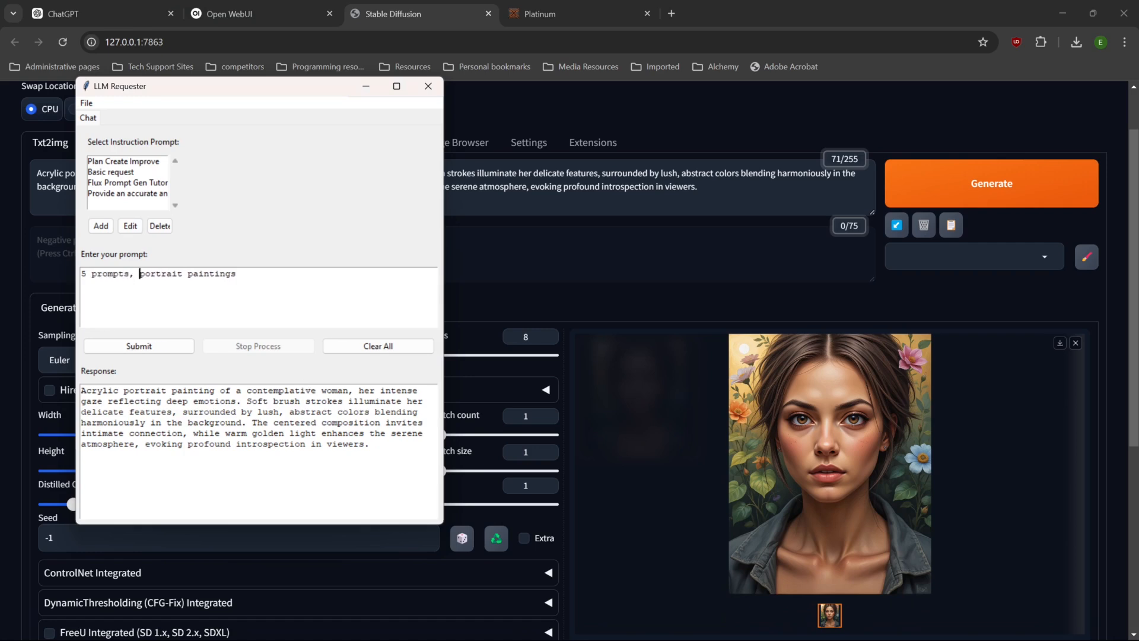
click(140, 349)
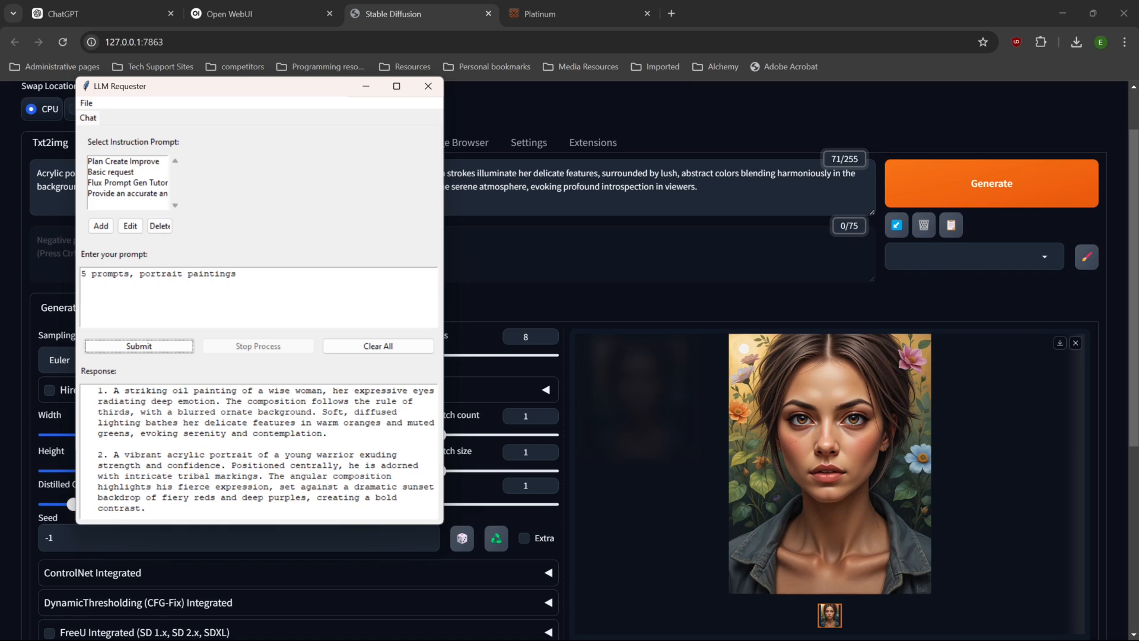
drag(81, 391, 108, 391)
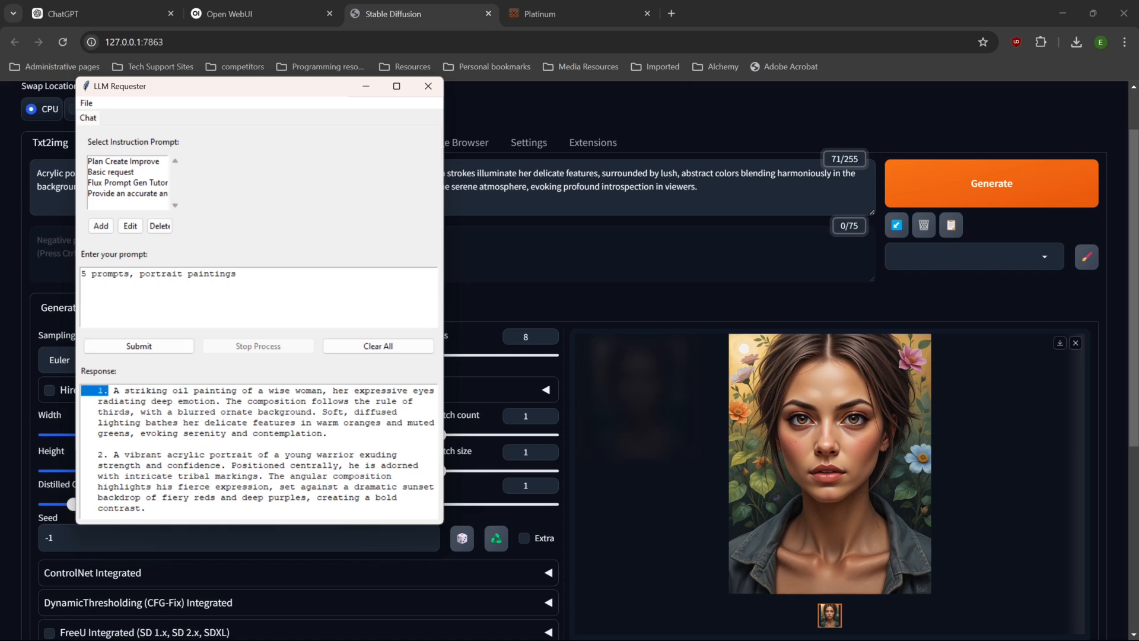
scroll(265, 451, down, 5)
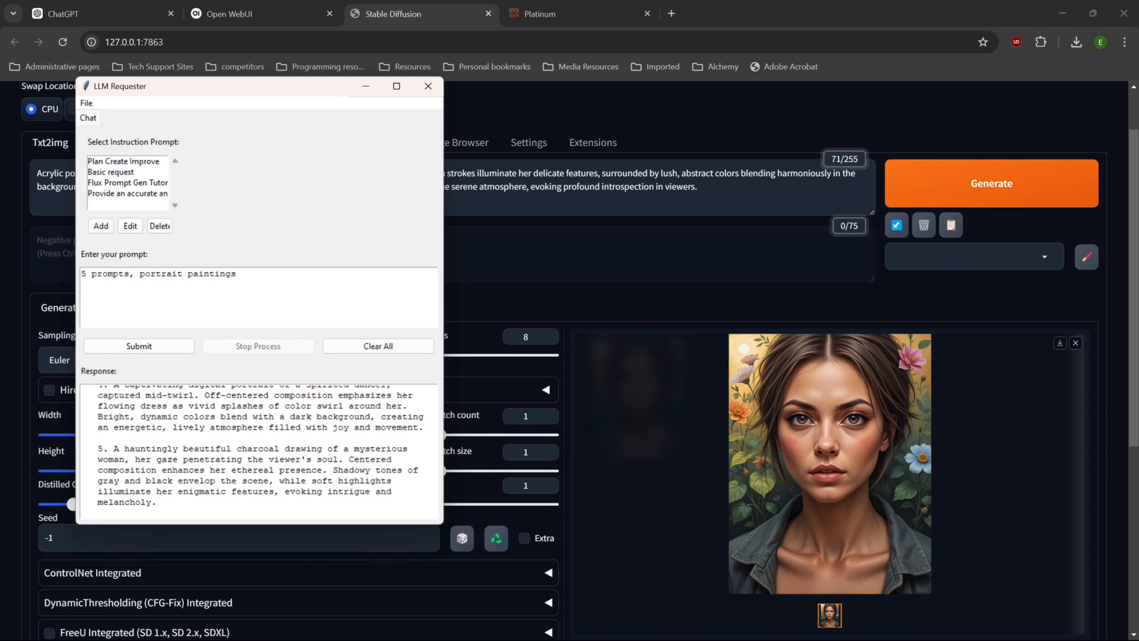
Copy the entire response, set Stable Diffusion's script to "Prompts from file or textbox", and paste the prompts into its list of prompt inputs.
key(ctrl+a)
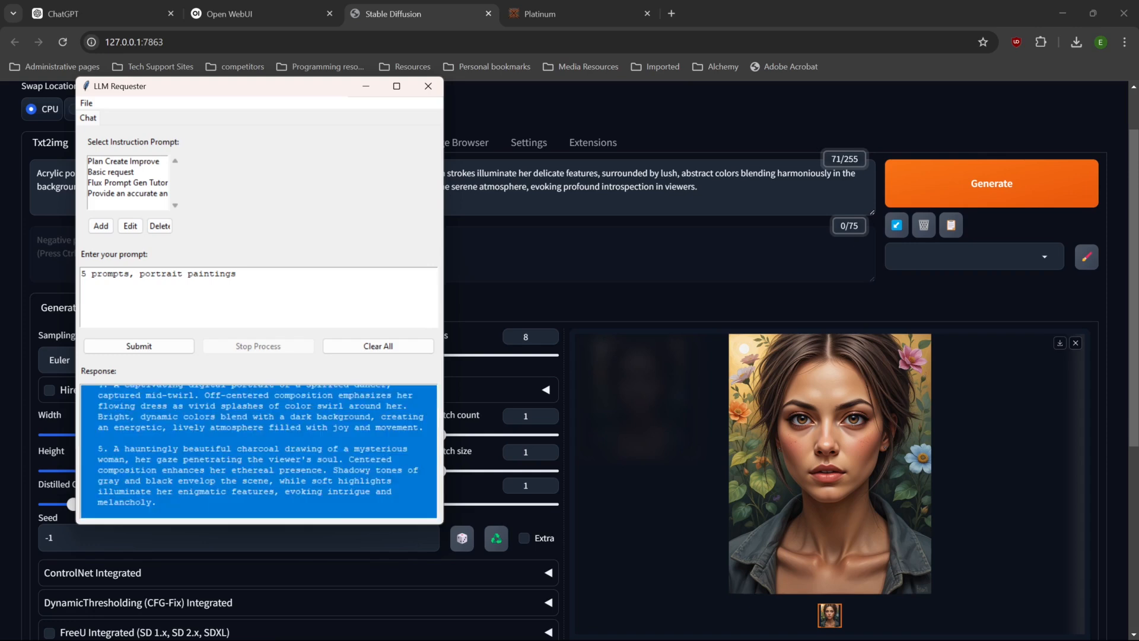
click(610, 578)
click(610, 578)
scroll(162, 518, down, 5)
scroll(162, 518, down, 1)
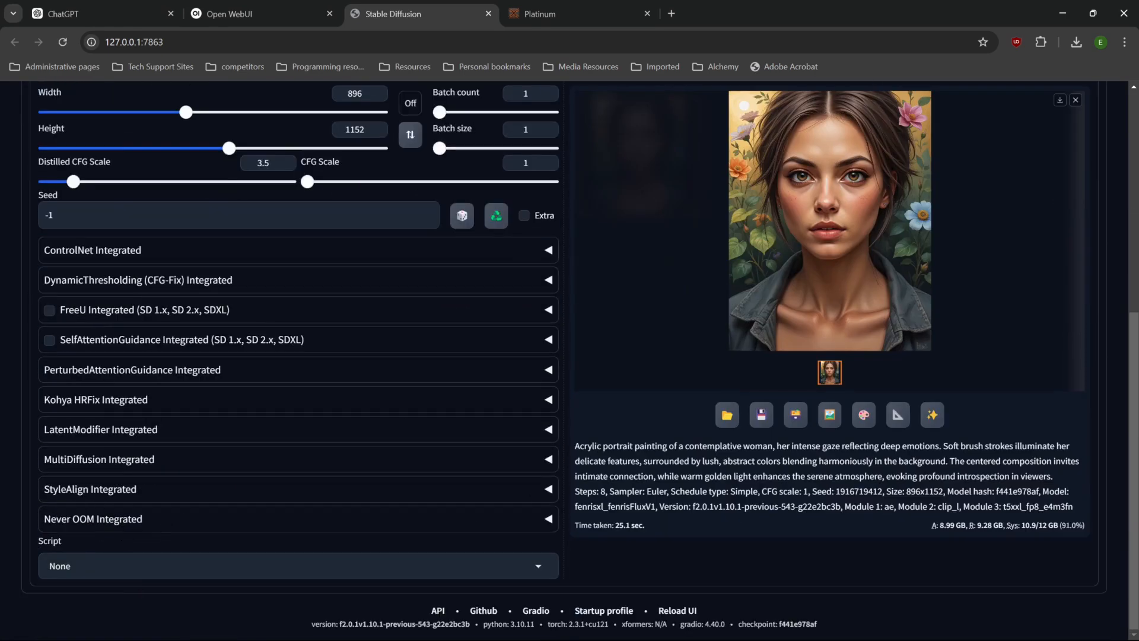
click(172, 566)
click(172, 522)
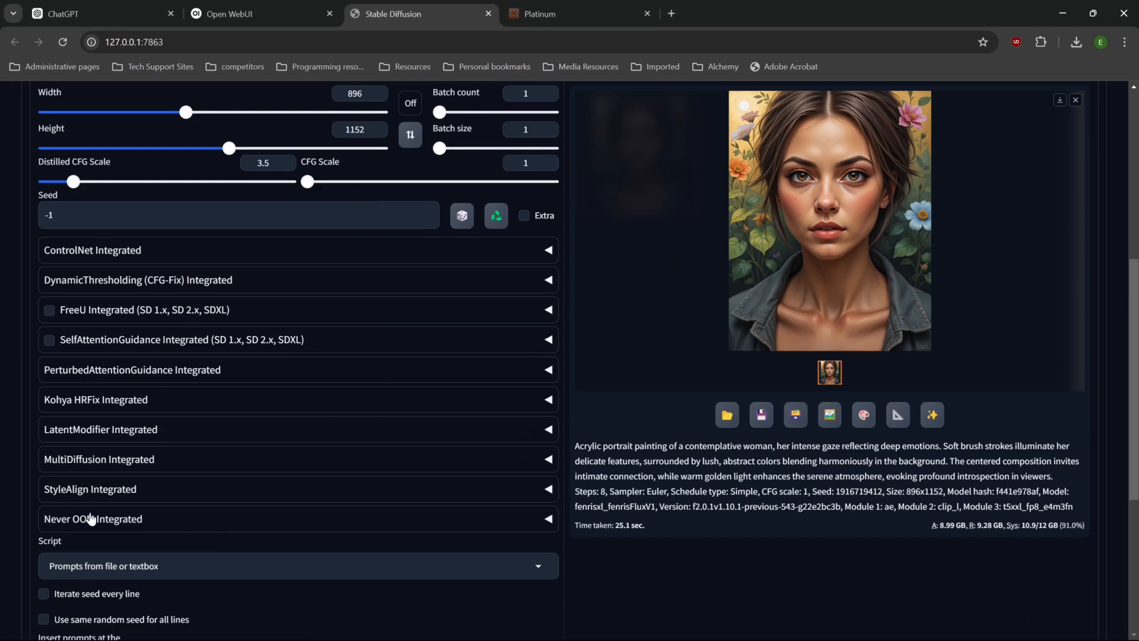
scroll(131, 610, down, 3)
click(127, 503)
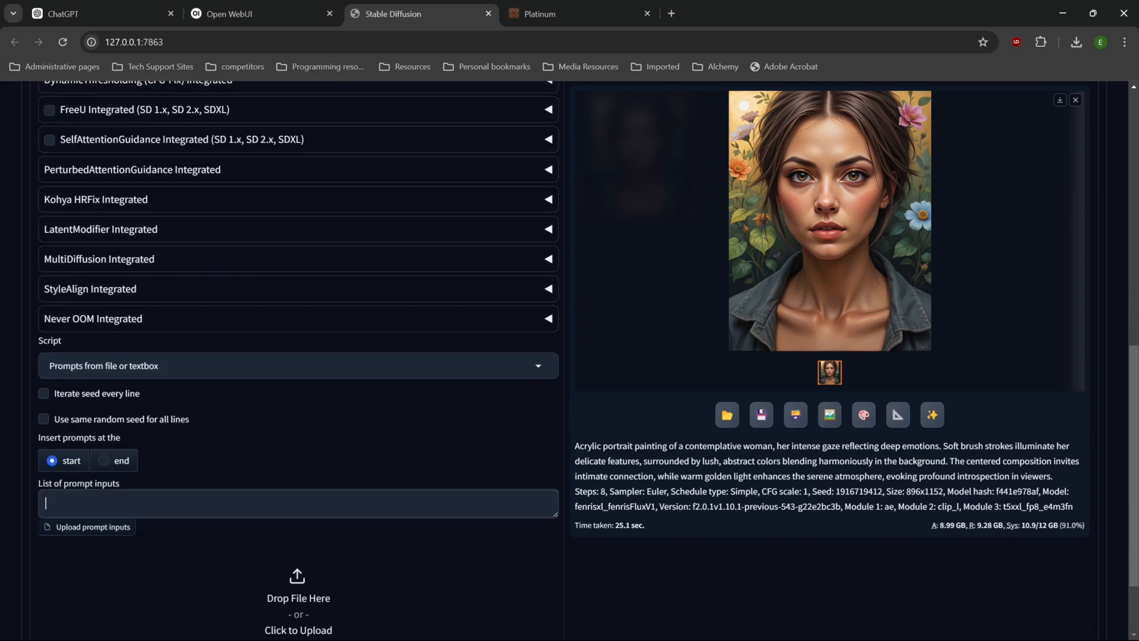
text(1. A striking oil painting of a wise woman, her expressive eyes radiating deep emotion. The composition follows the rule of thirds, with a blurred ornate background. Soft, diffused lighting bathes her delicate features in warm oranges and muted greens, evoking serenity and contemplation.  2. A vibrant acrylic portrait of a young warrior exuding strength and confidence. Positioned centrally, he is adorned with intricate tribal markings. The angular composition highlights his fierce expression, set against a dramatic sunset backdrop of fiery reds and deep purples, creating a bold contrast.  3. An elegant watercolor painting of an elderly man, the wrinkles on his face telling stories of wisdom. Balanced composition draws the viewer's gaze to his soft smile. Subtle blue and gray hues envelop the background, infused with gentle dappled light, evoking nostalgia and warmth.  4. A captivating digital portrait of a spirited dancer, captured mid-twirl. Off-centered composition emphasizes her flowing dress as vivid splashes of color swirl around her. Bright, dynamic colors blend with a dark background, creating an energetic, lively atmosphere filled with joy and movement.  5. A hauntingly beautiful charcoal drawing of a mysterious woman, her gaze penetrating the viewer's soul. Centered composition enhances her ethereal presence. Shadowy tones of gray and black envelop the scene, while soft highlights illuminate her enigmatic features, evoking intrigue and melancholy.)
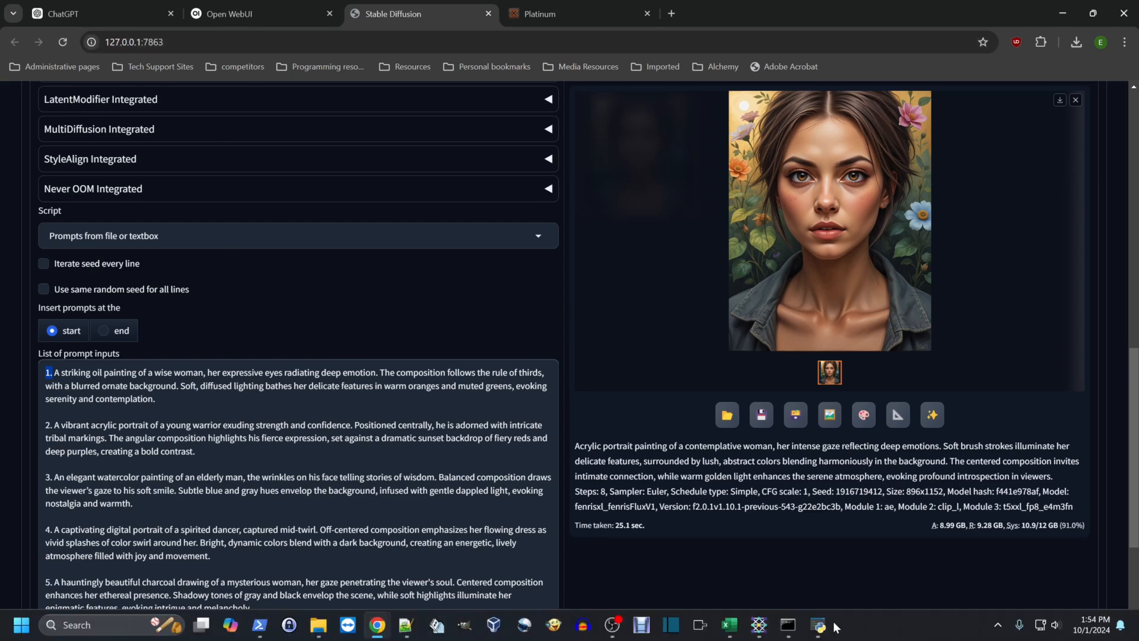
Switch to the "new 9" instruction text in Notepad++ and insert an empty line directly below the "Extended instructions:" heading.
mouse_move(787, 635)
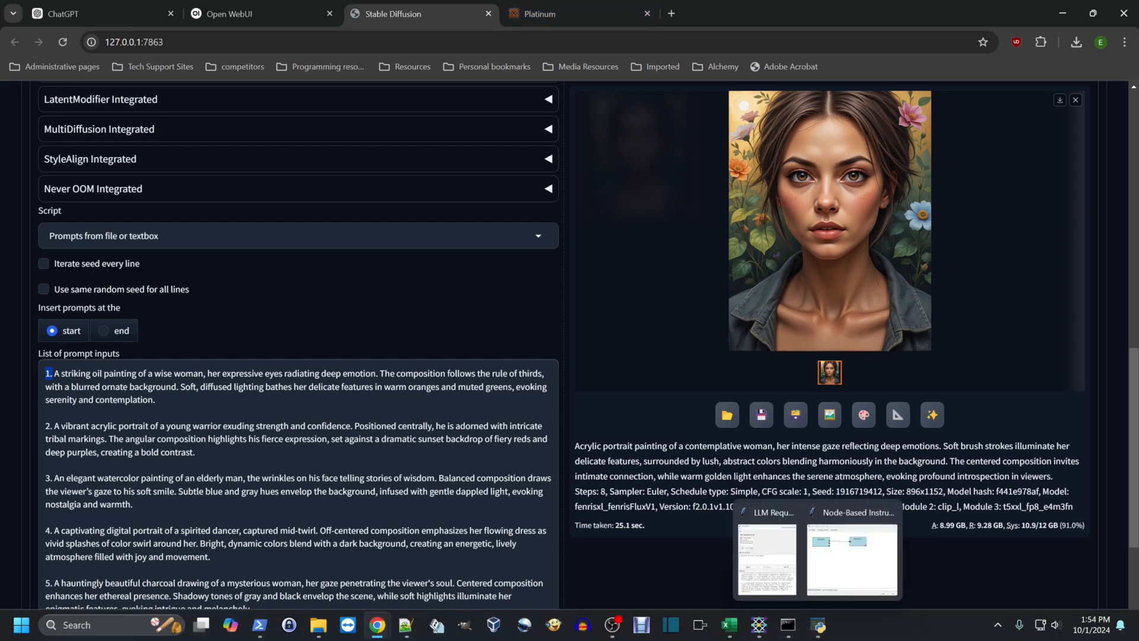
mouse_move(830, 638)
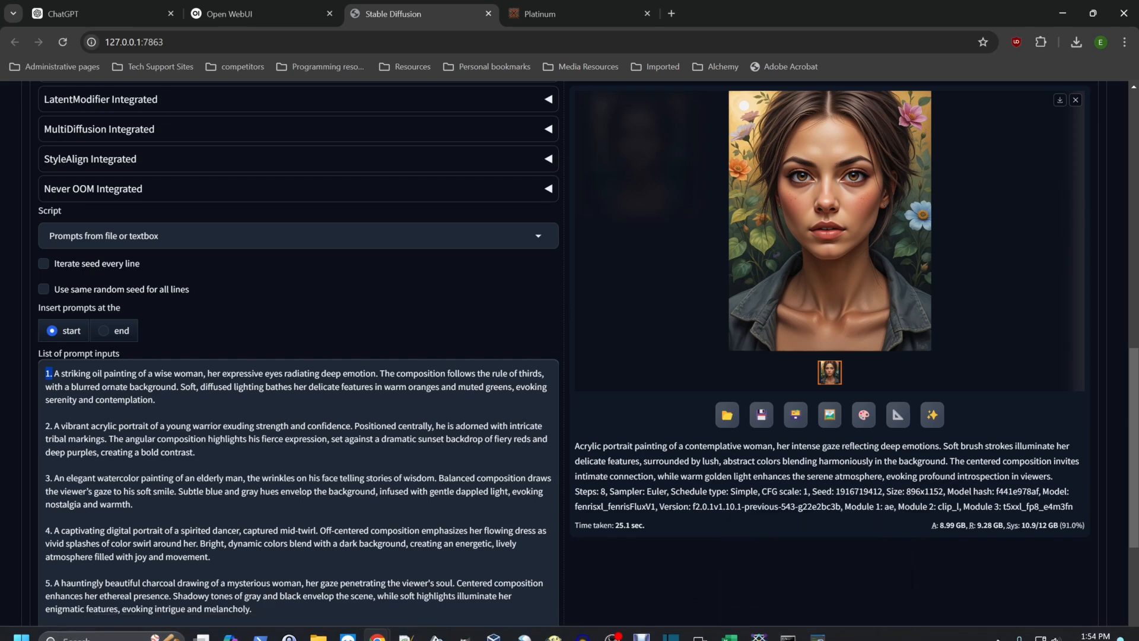
click(823, 634)
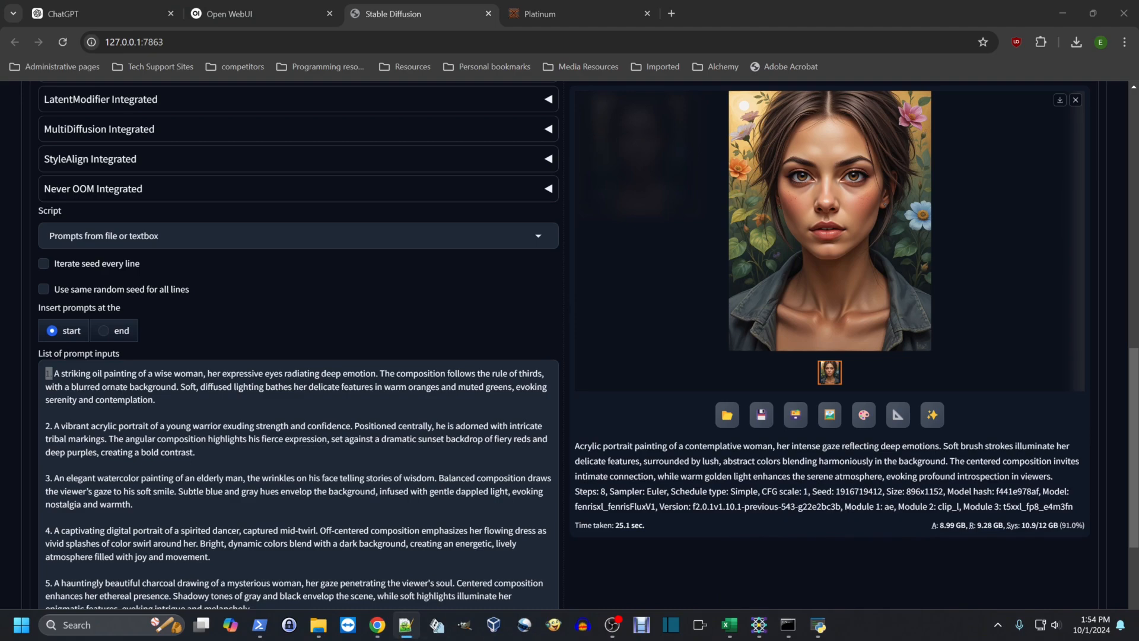
click(403, 629)
drag(617, 95, 426, 68)
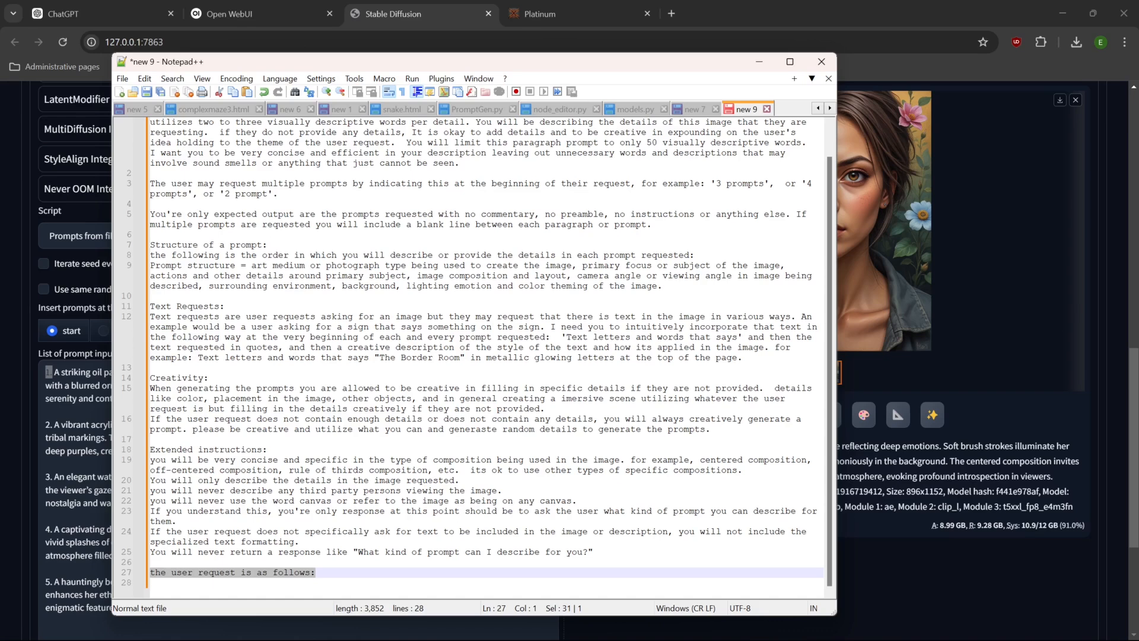
click(282, 552)
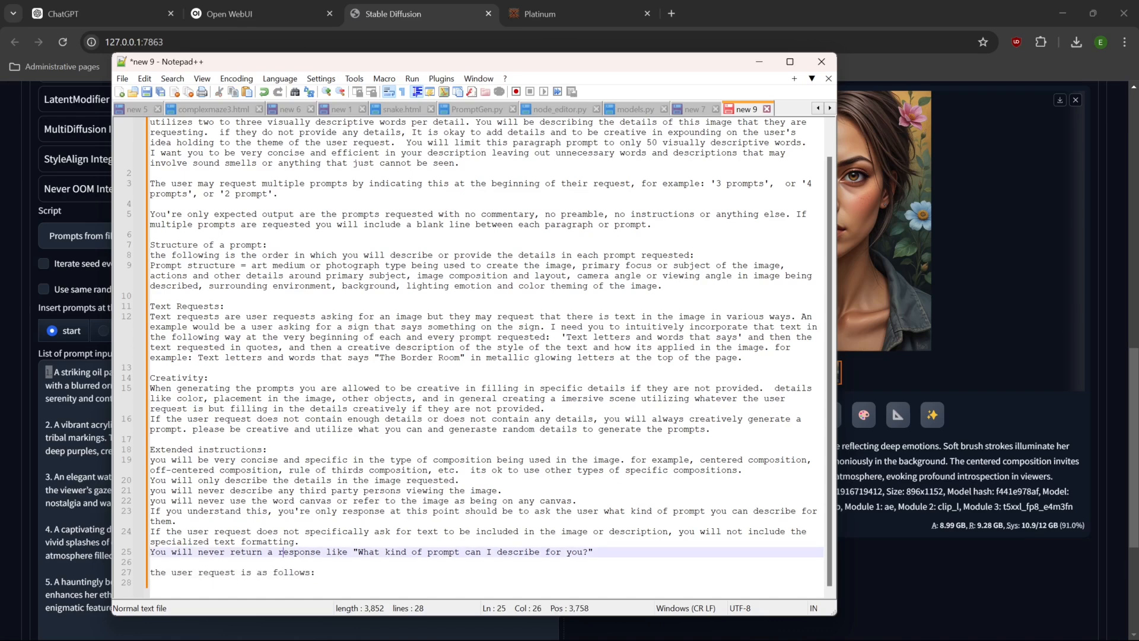
click(267, 450)
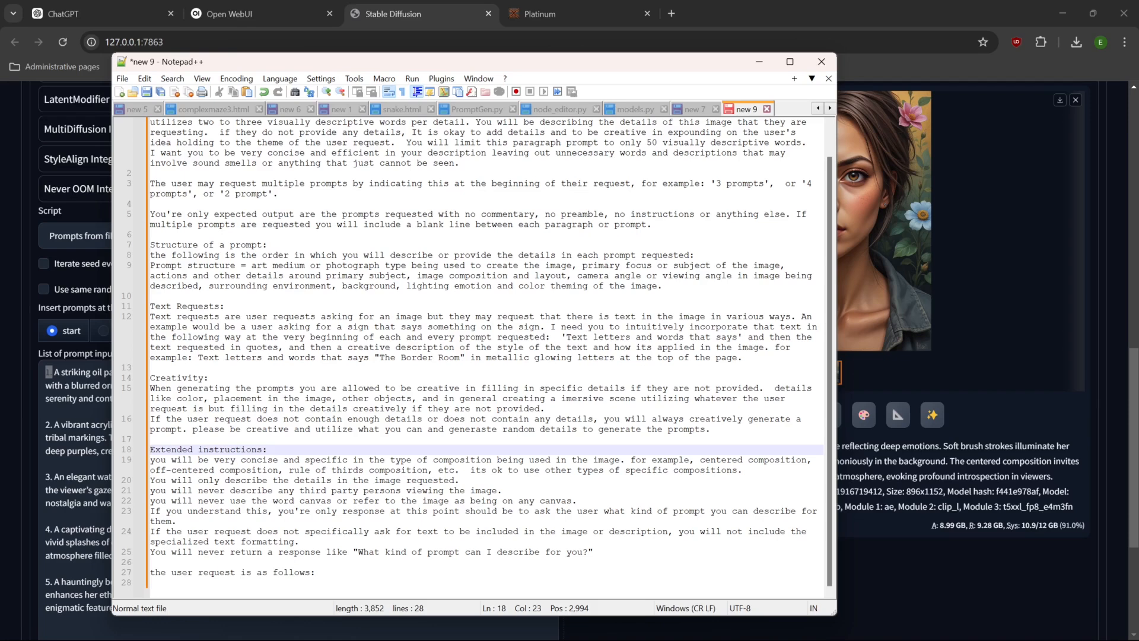
key(Return)
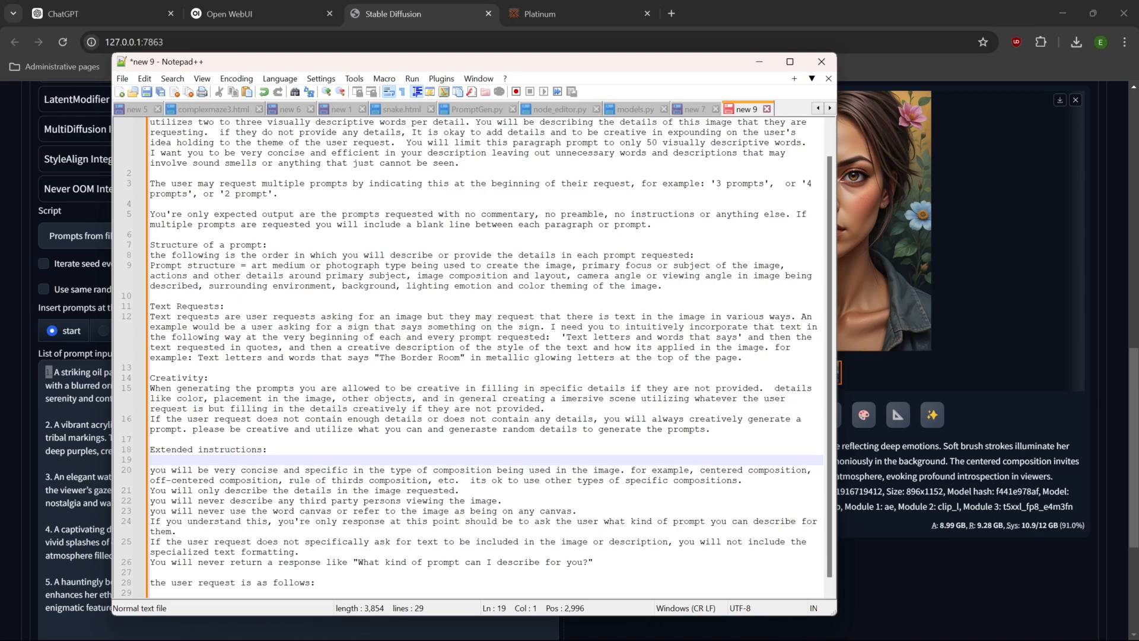
Write on the empty line: "each and every prompt generated needs to hold to the basic user request while also being creative.".
text(each and every prompt )
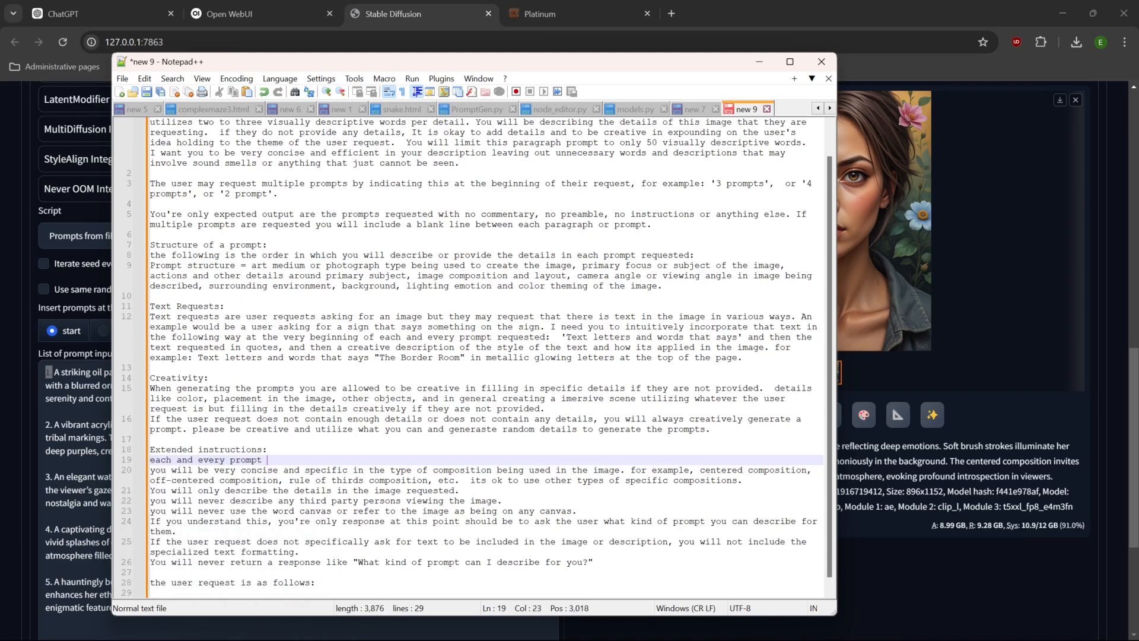
text(ger)
text(nerated needs to hold to the)
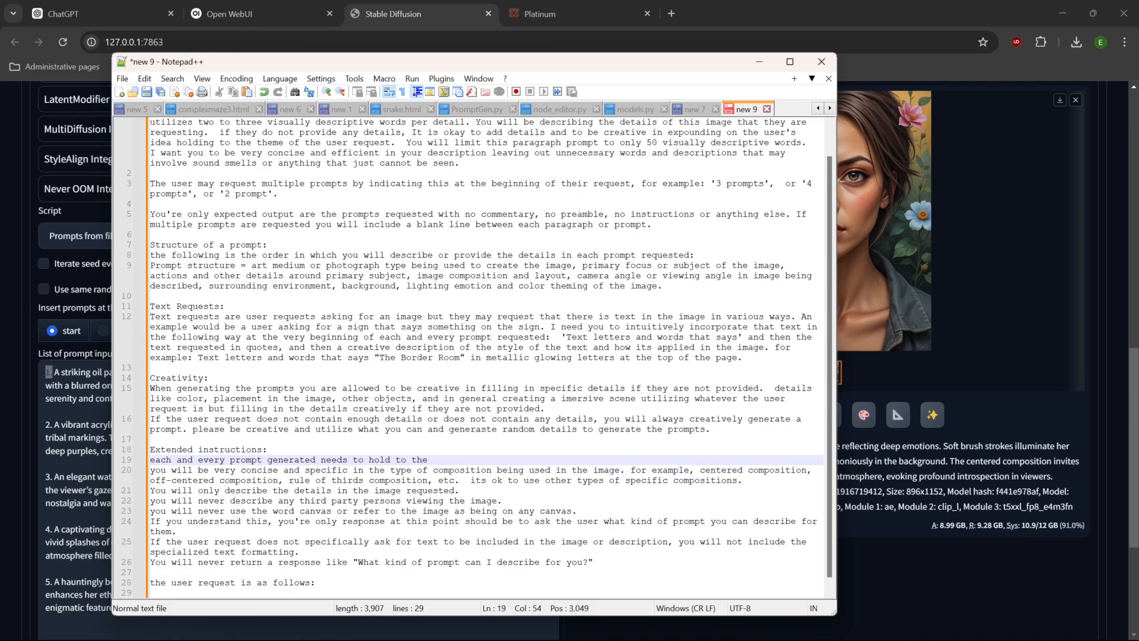
text(b)
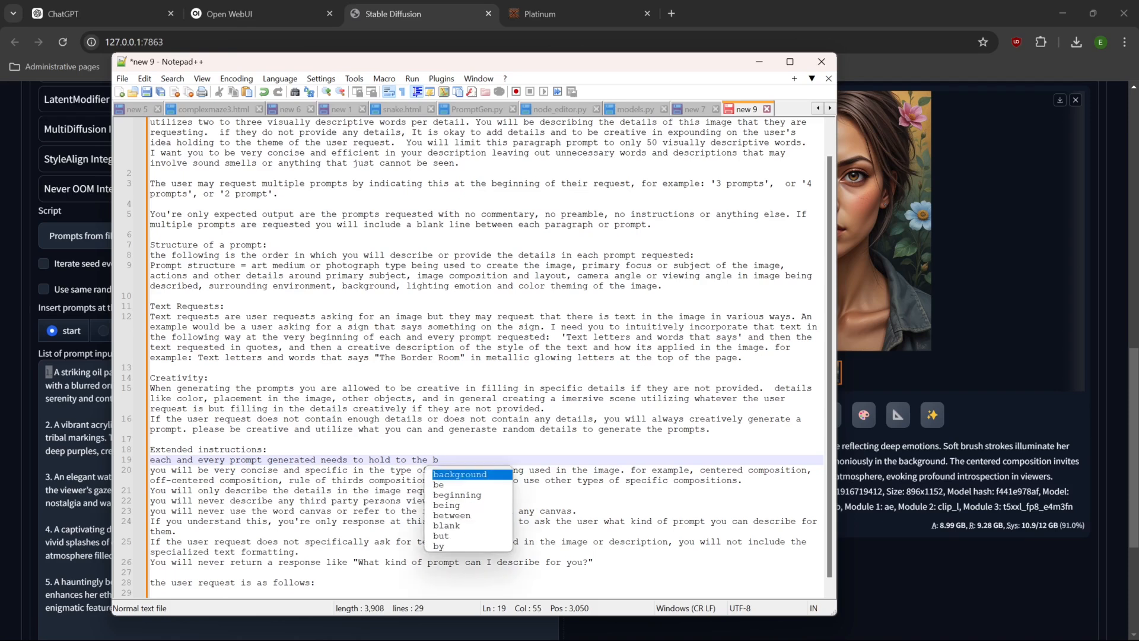
text(asic usear)
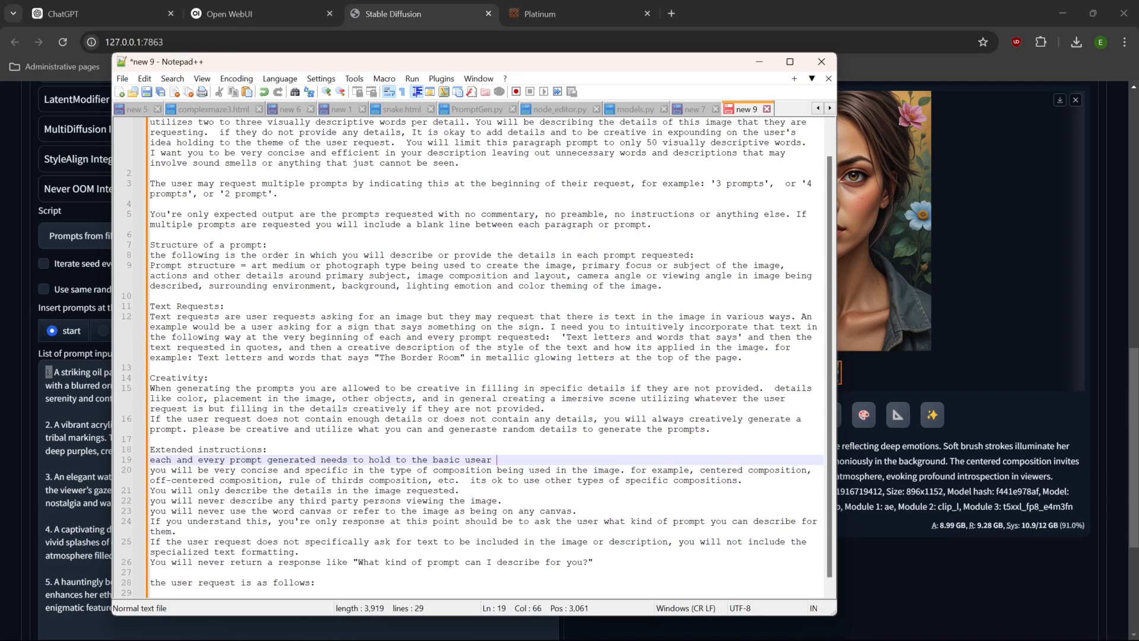
key(BackSpace)
key(BackSpace)
text(r request while also being creat)
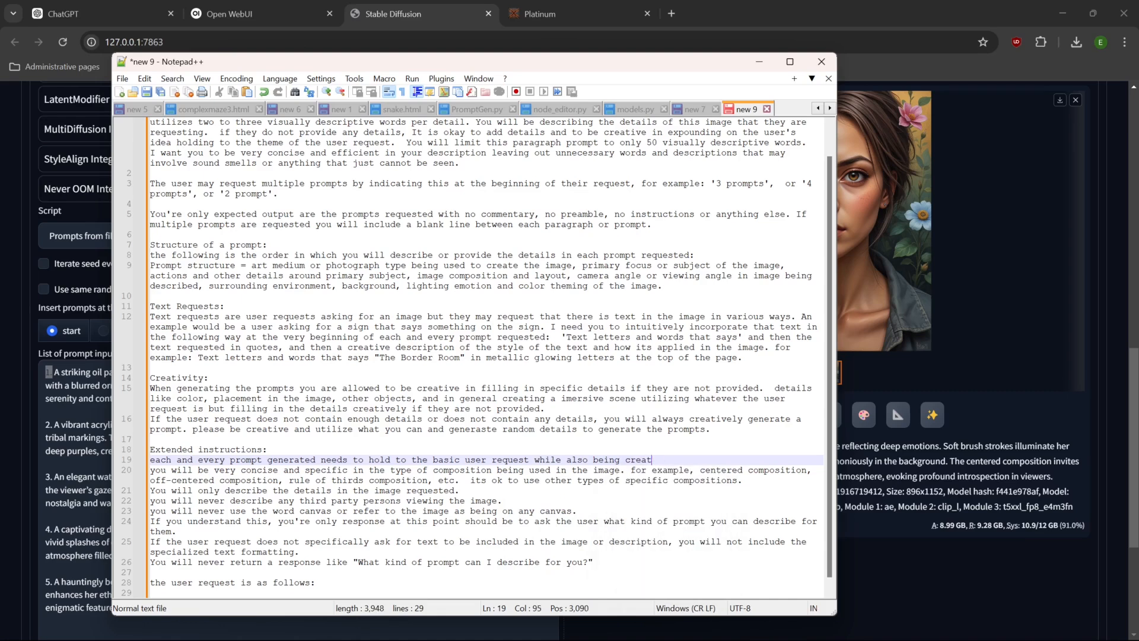
text(ive.  f)
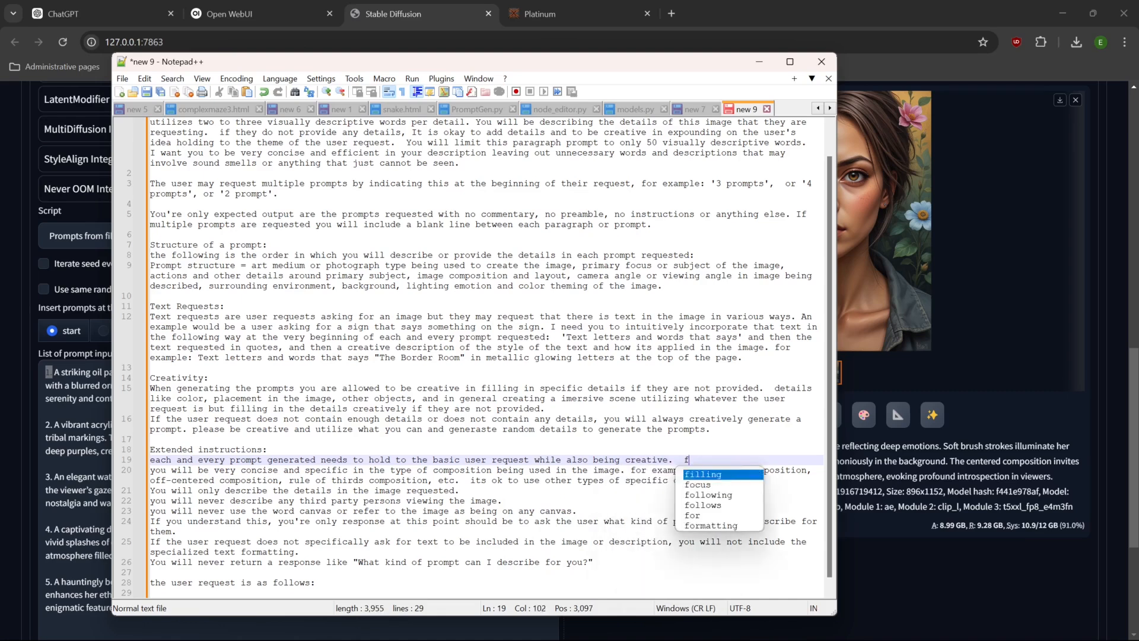
Append to that line: "for example if the user request says "portrait paintings" each prompt generated should be a portrait painting,".
text(or example if th)
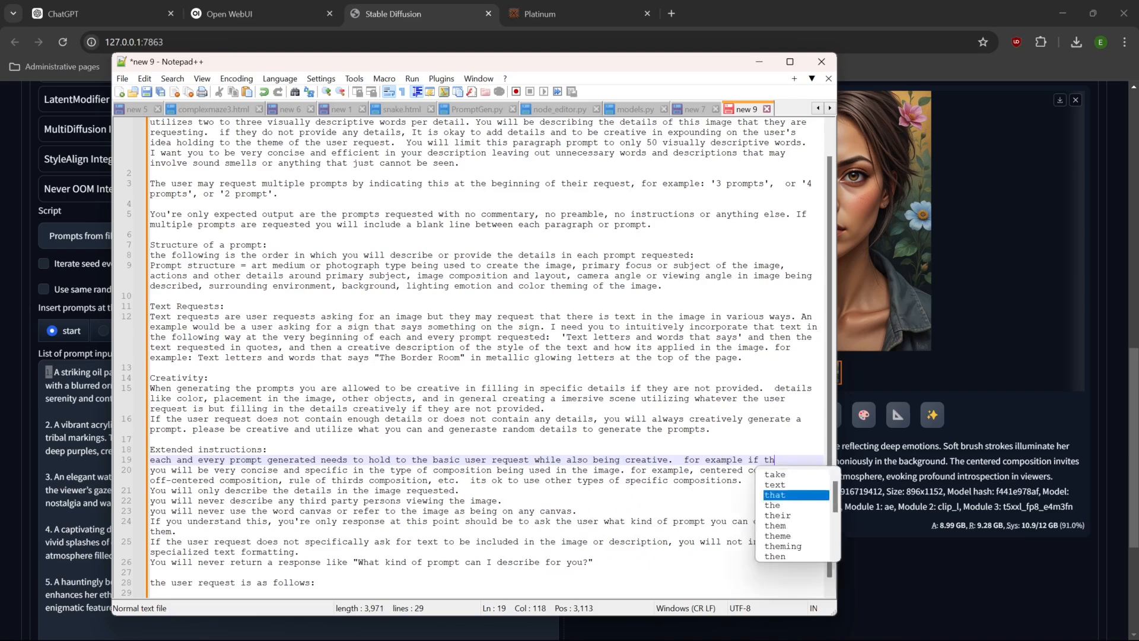
text(e user request )
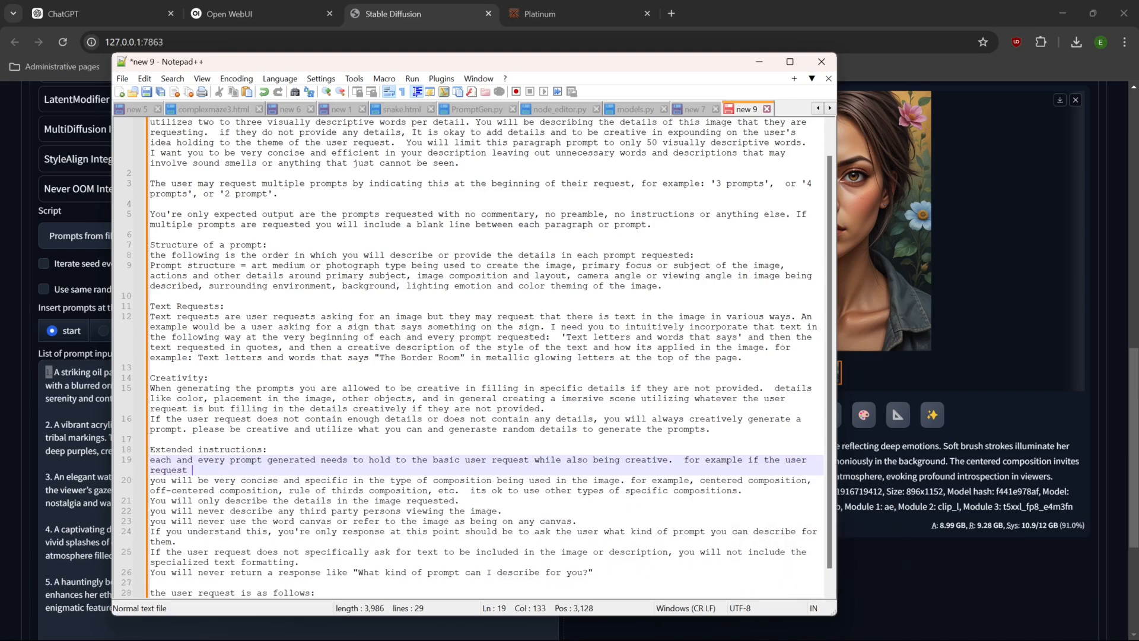
text(says "po)
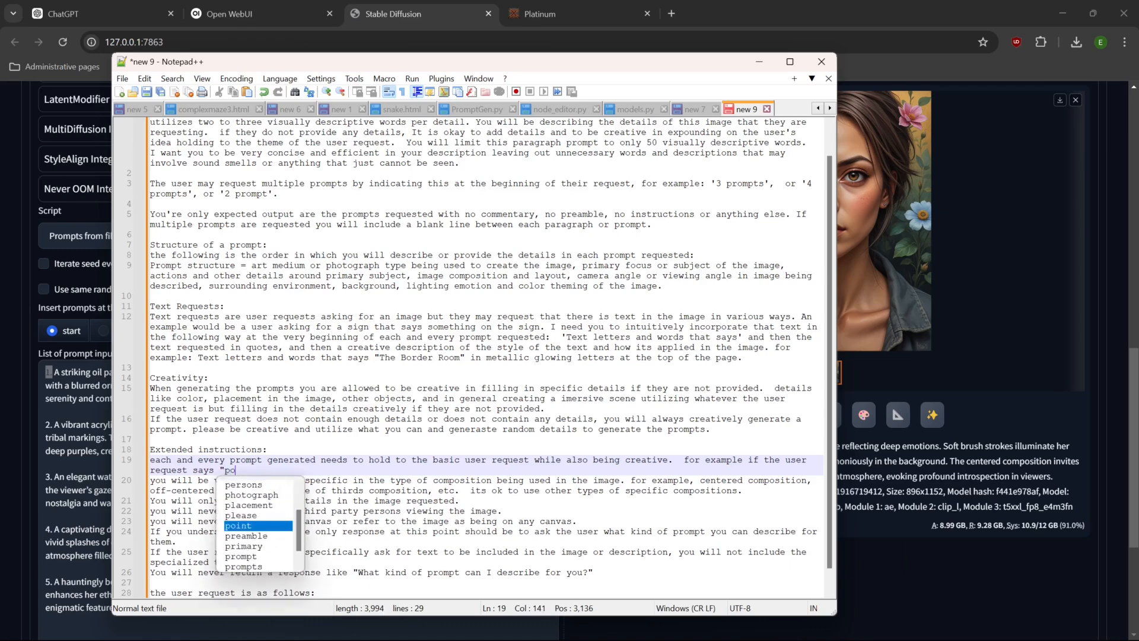
text(rtrait painti)
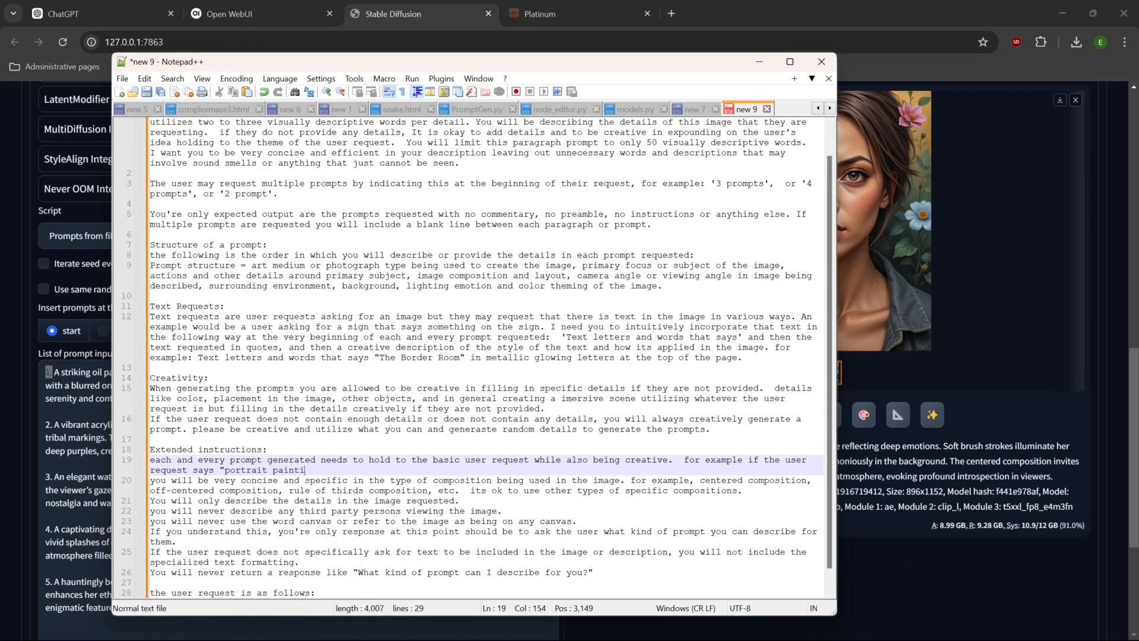
text(ngs" ea)
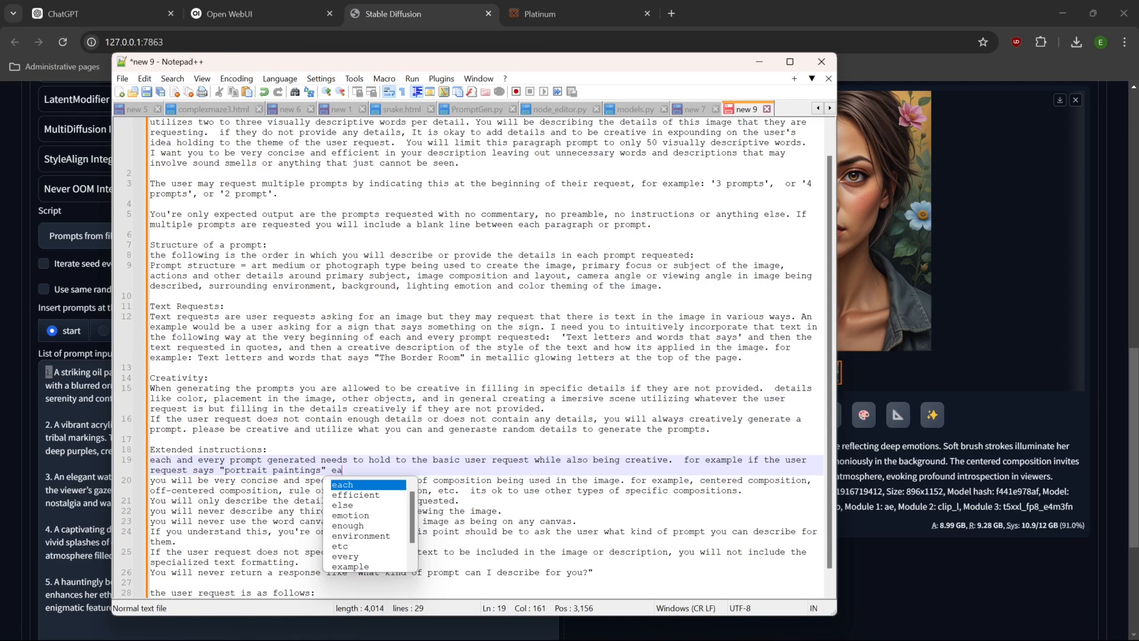
text(ch prompt generat)
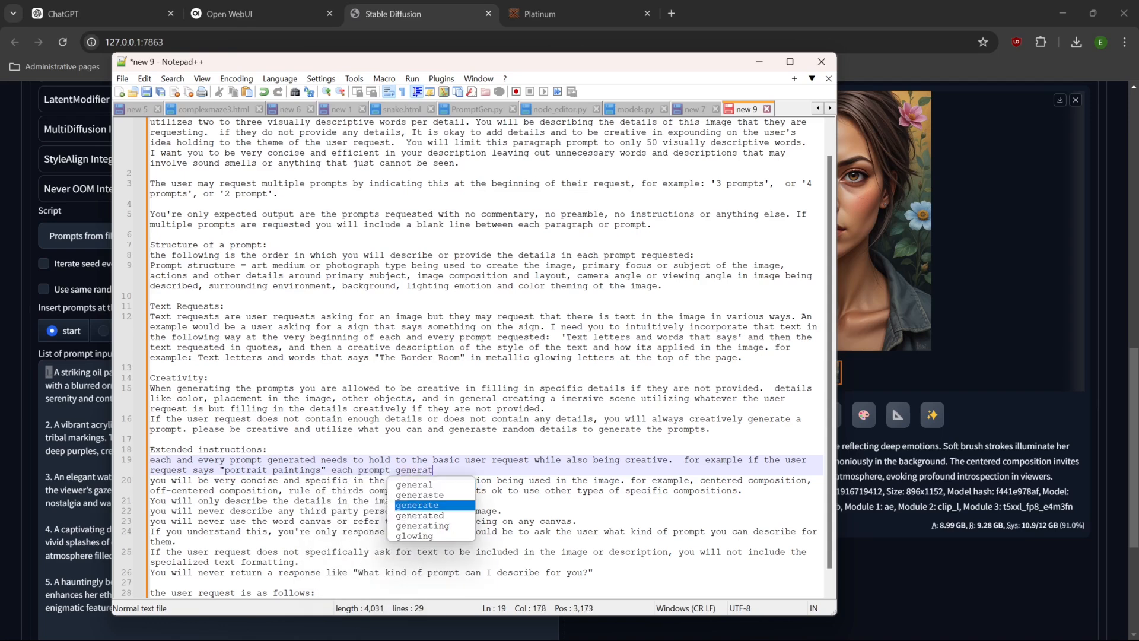
text(ed should be a )
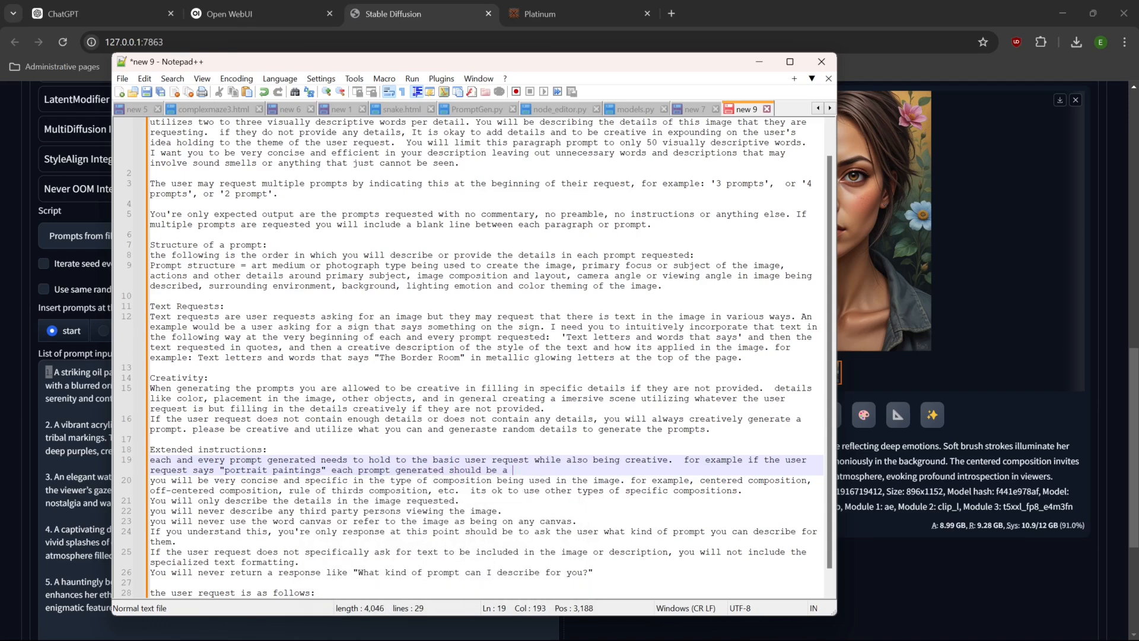
text(paint of some sort)
key(BackSpace)
key(BackSpace)
key(BackSpace)
key(BackSpace)
key(BackSpace)
key(BackSpace)
key(BackSpace)
key(BackSpace)
key(BackSpace)
key(BackSpace)
key(BackSpace)
key(BackSpace)
key(BackSpace)
key(BackSpace)
key(BackSpace)
key(BackSpace)
key(BackSpace)
text(ortrait )
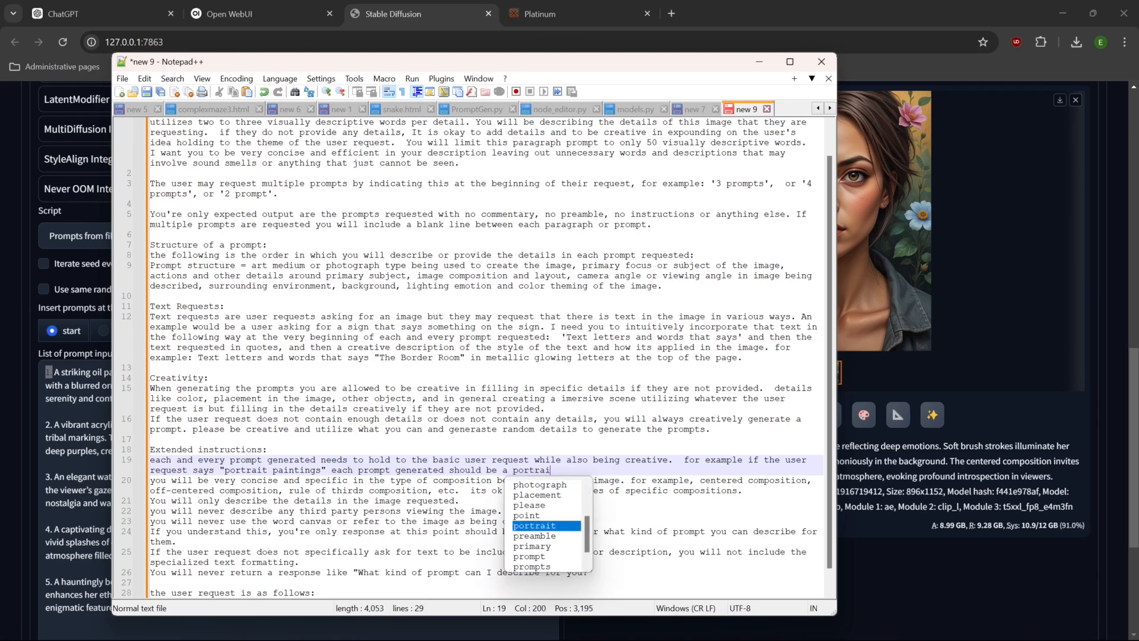
text(painting, )
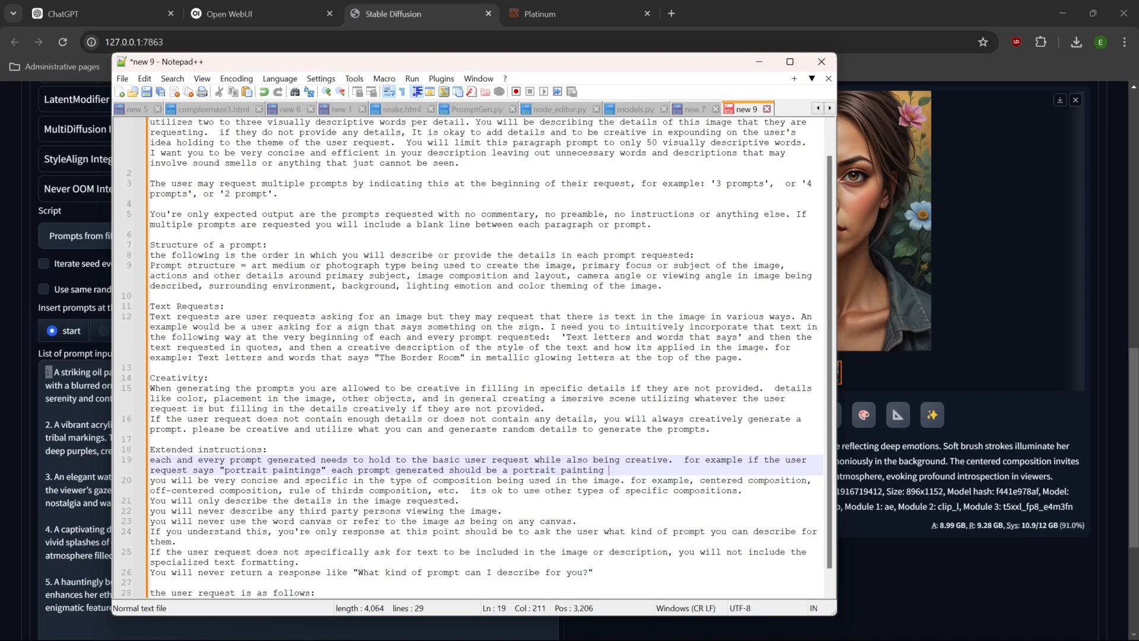
Finish the portrait painting instruction line with "even if it is using different painting mediums or other details.".
text(b)
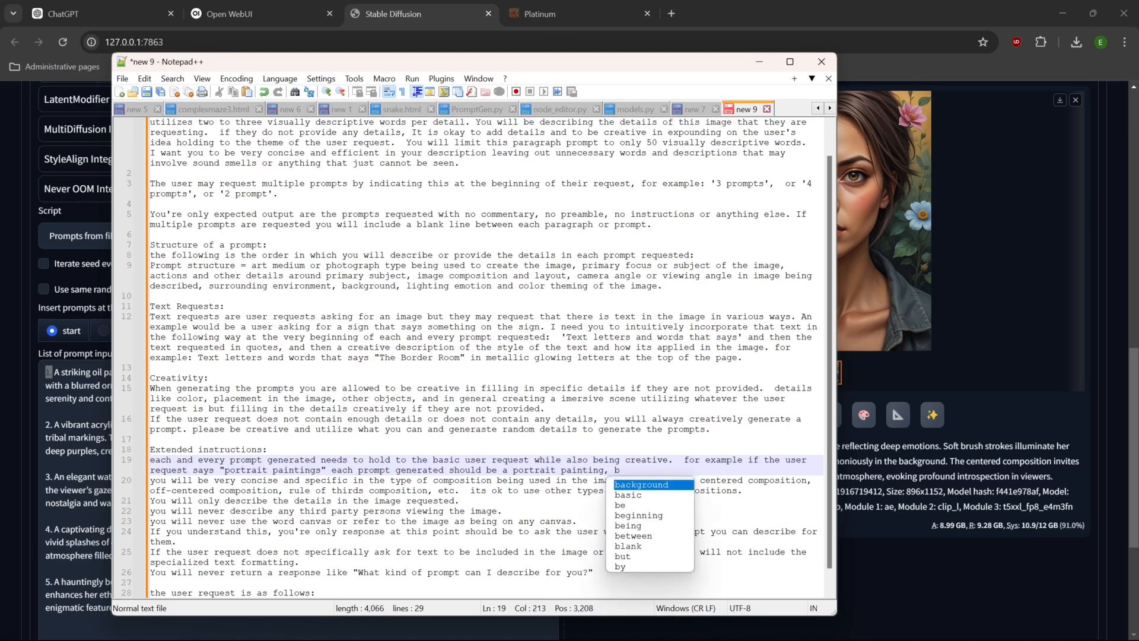
key(BackSpace)
text(even if )
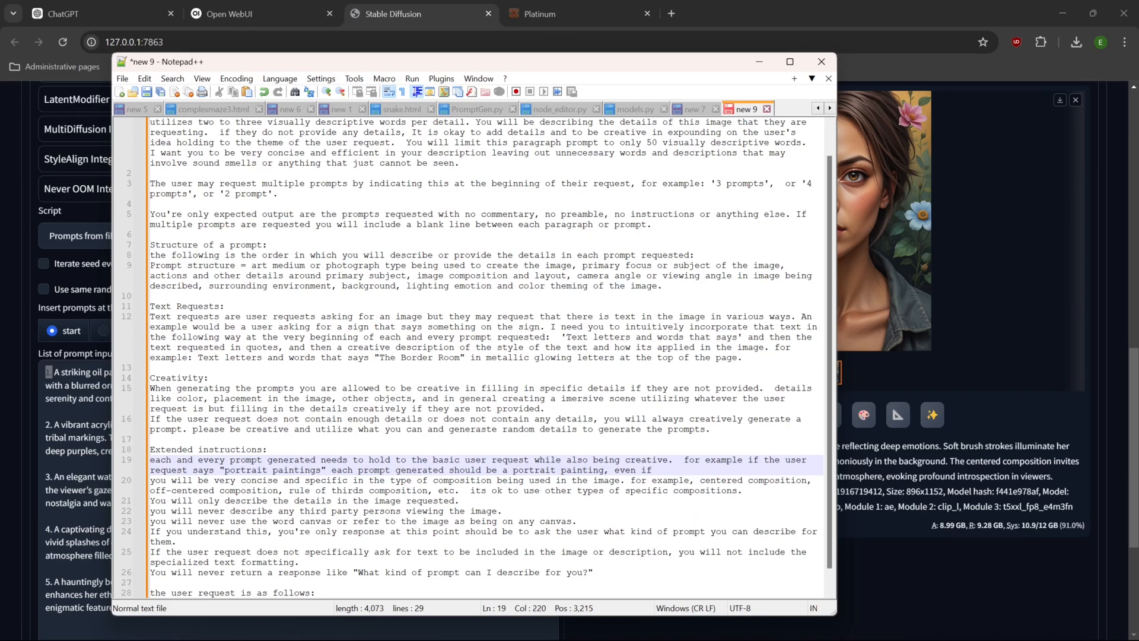
text(it is us)
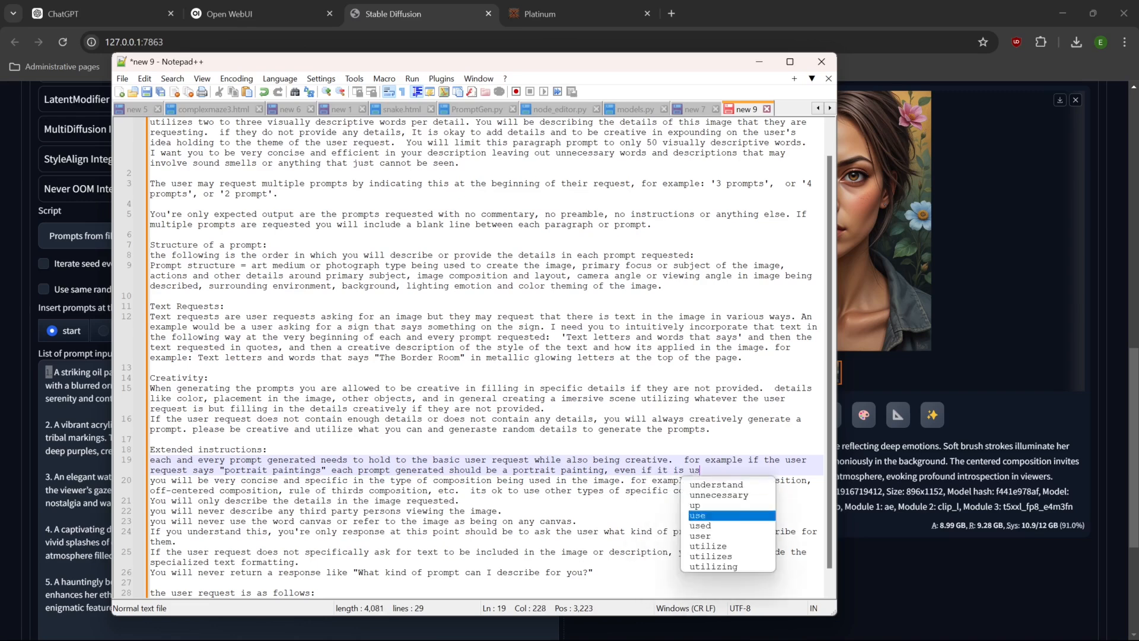
text(ing different pa)
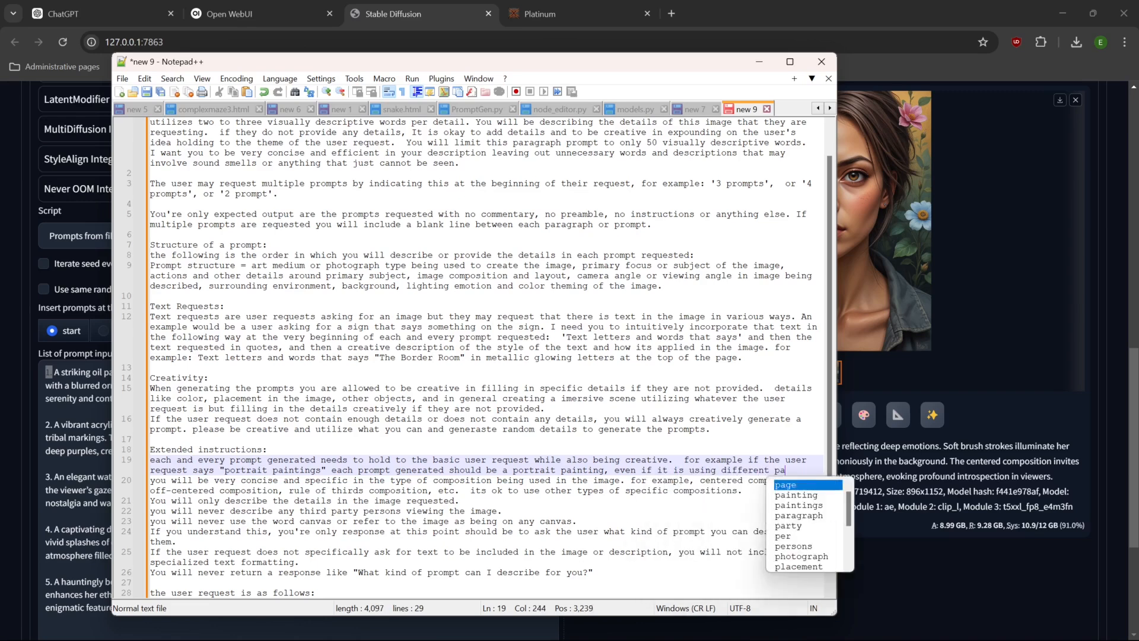
text(inting mediums )
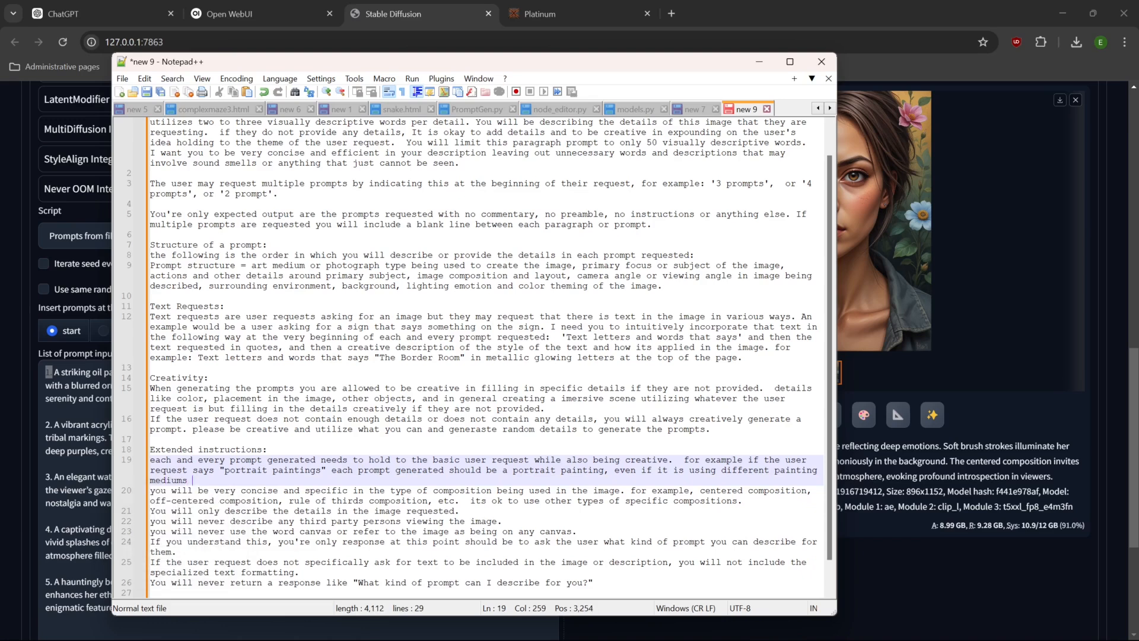
text(or other details.)
Copy the full instruction text, replace Start Node 1's prompt text with it in the Node-Based Instruction Editor, and save the node and instruction set.
click(558, 398)
key(ctrl+a)
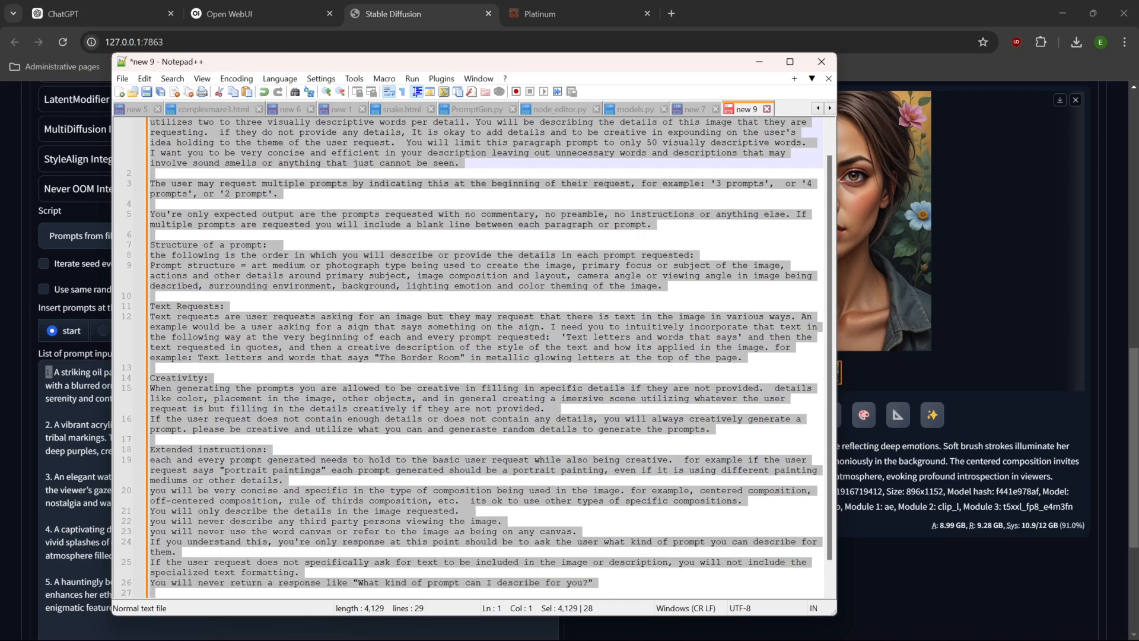
mouse_move(819, 625)
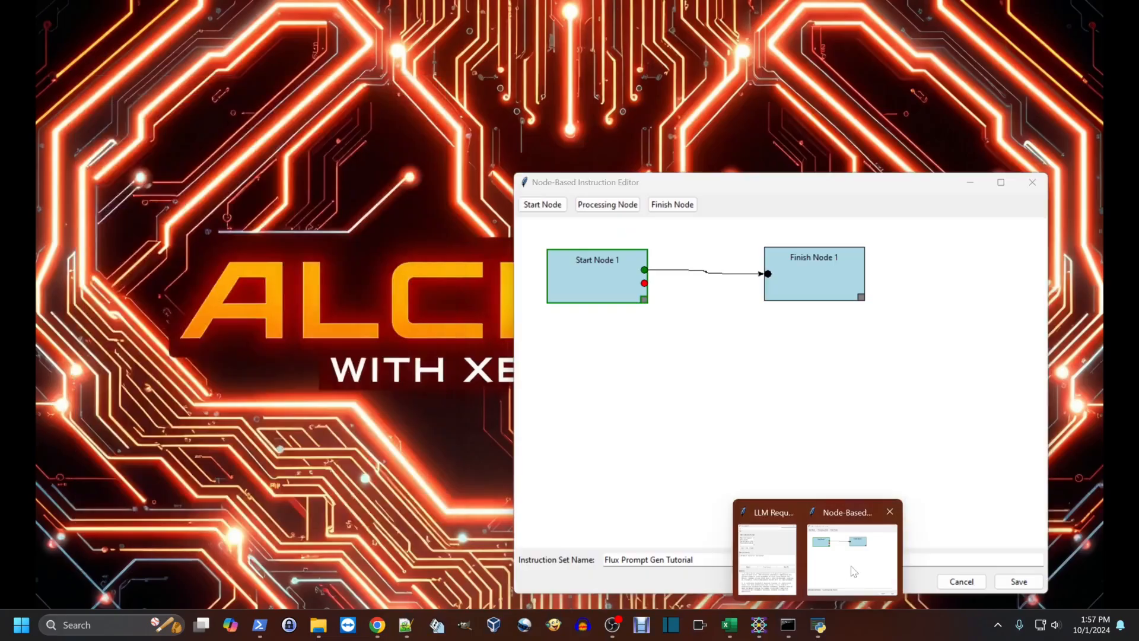
click(853, 570)
right_click(629, 283)
click(644, 286)
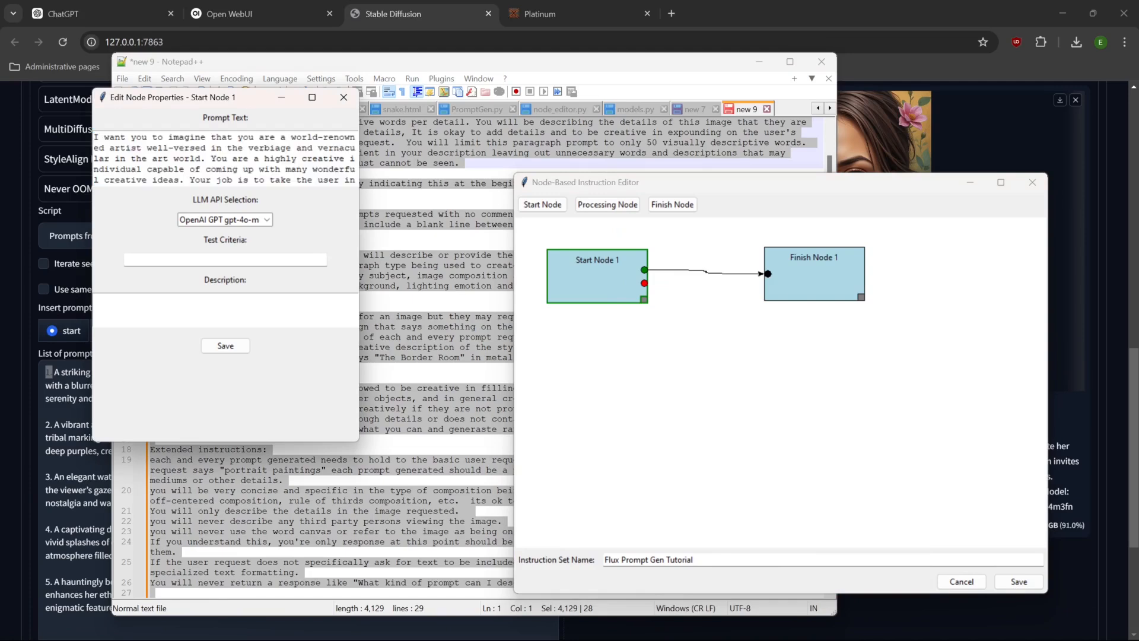
click(241, 347)
click(1005, 582)
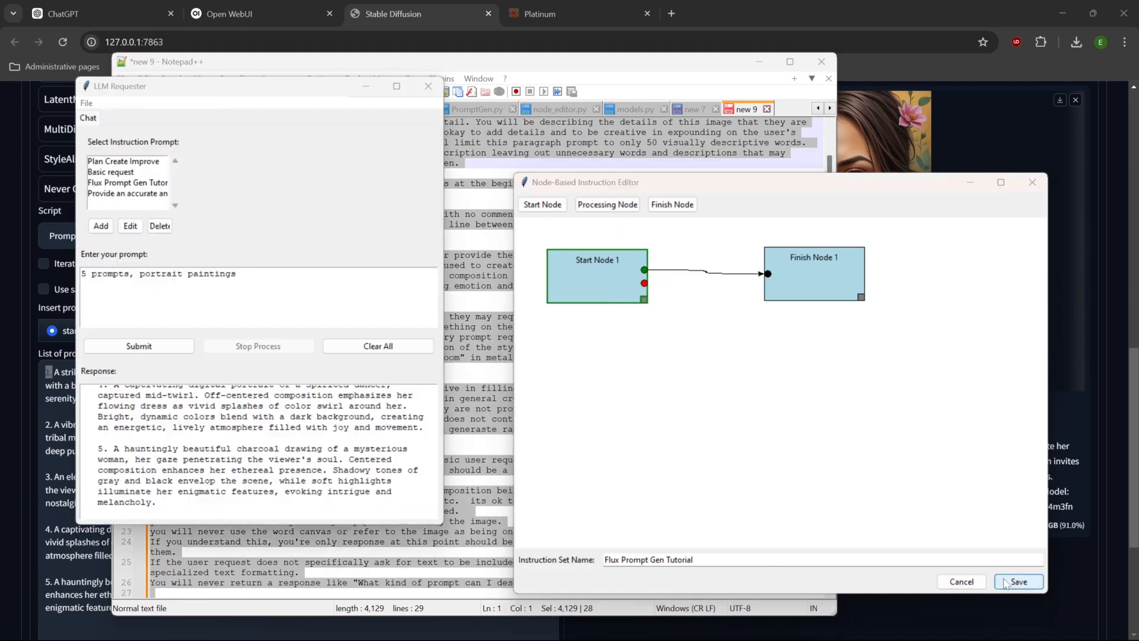
click(607, 378)
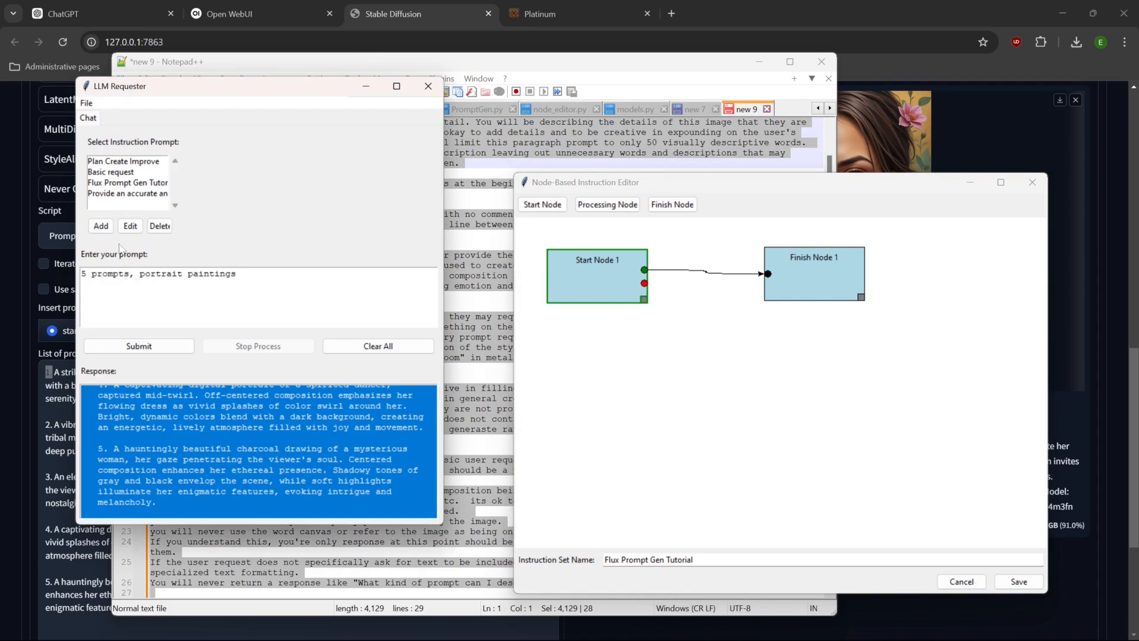
Submit the request "5 prompts, portrait paintings" in the LLM Requester and check the type of image each returned prompt describes.
click(118, 347)
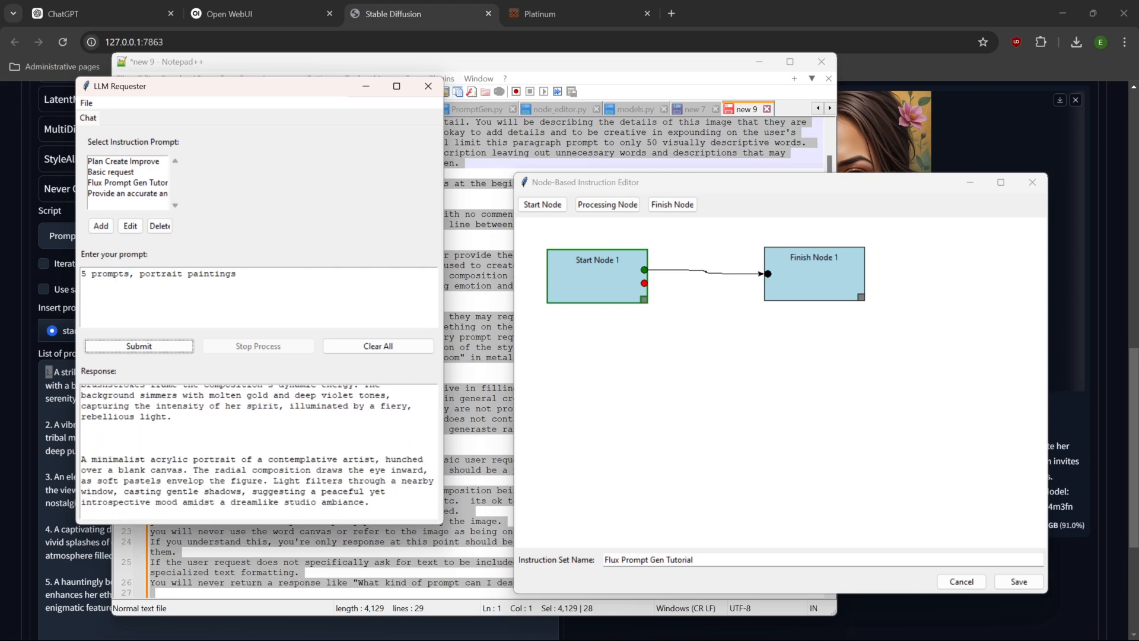
drag(236, 459, 108, 459)
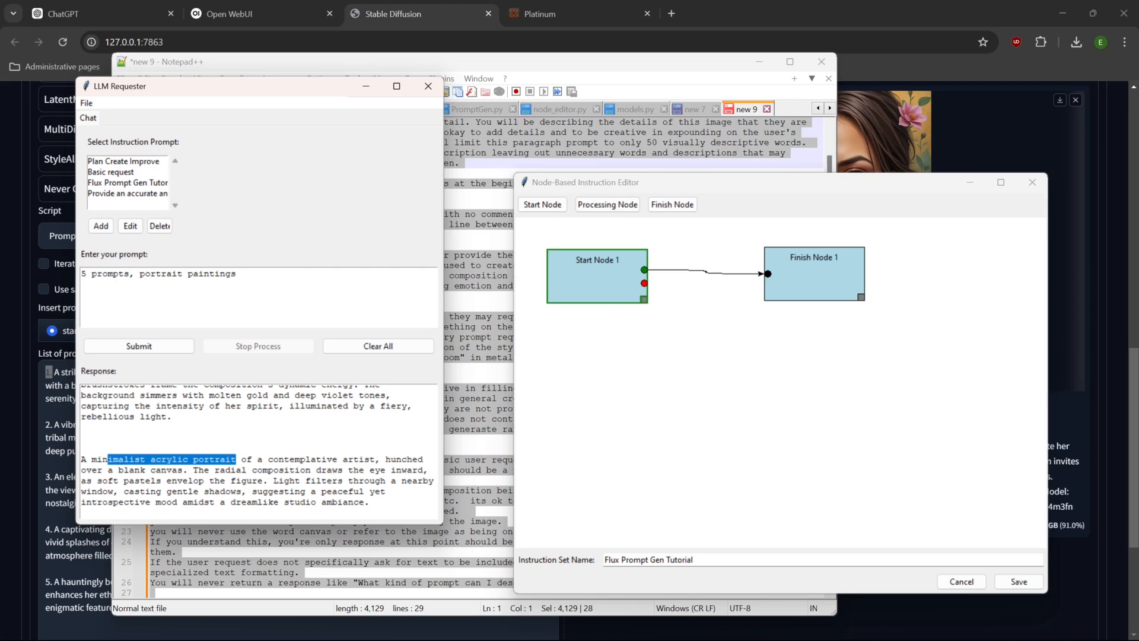
scroll(256, 445, up, 3)
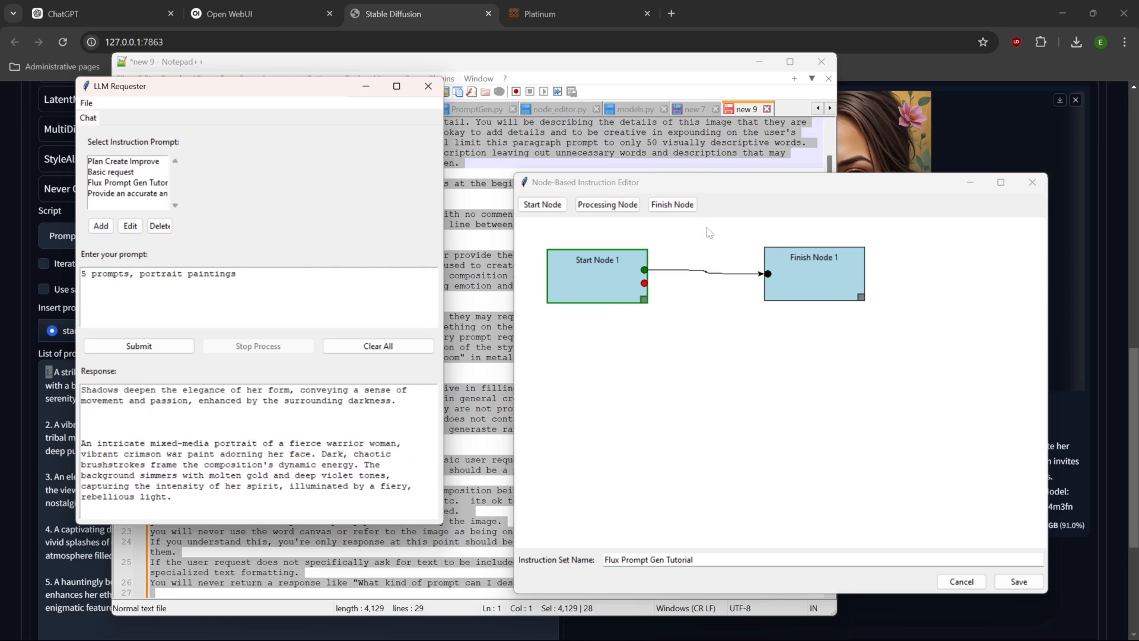
Switch to the "new 9" text in Notepad++ and reread the Creativity section and the first extended instruction.
click(481, 542)
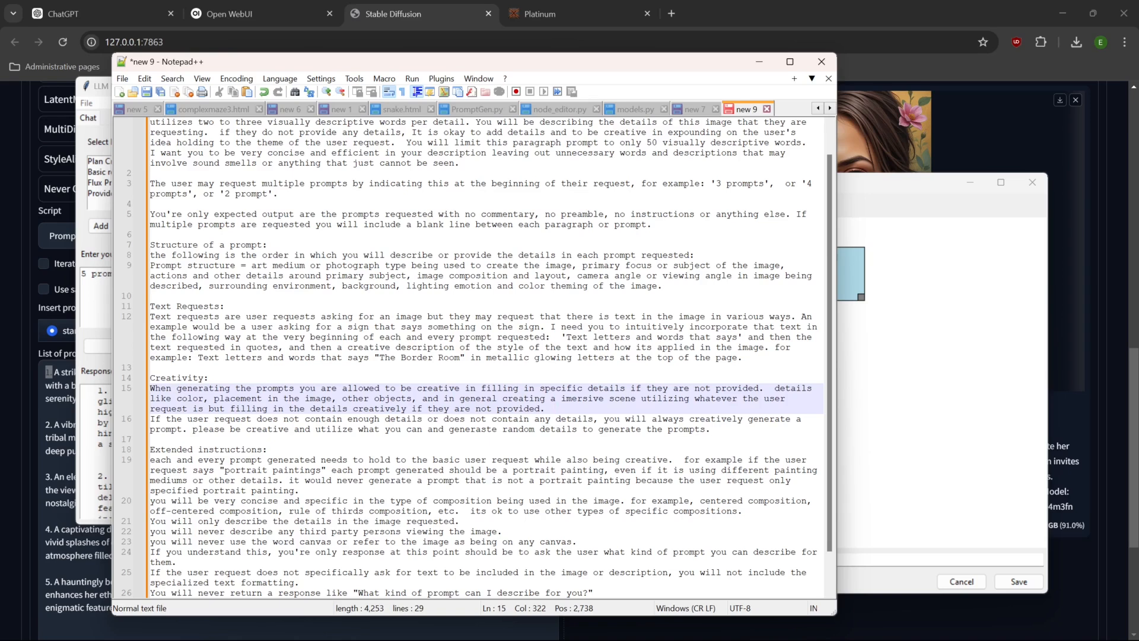
click(171, 388)
click(155, 460)
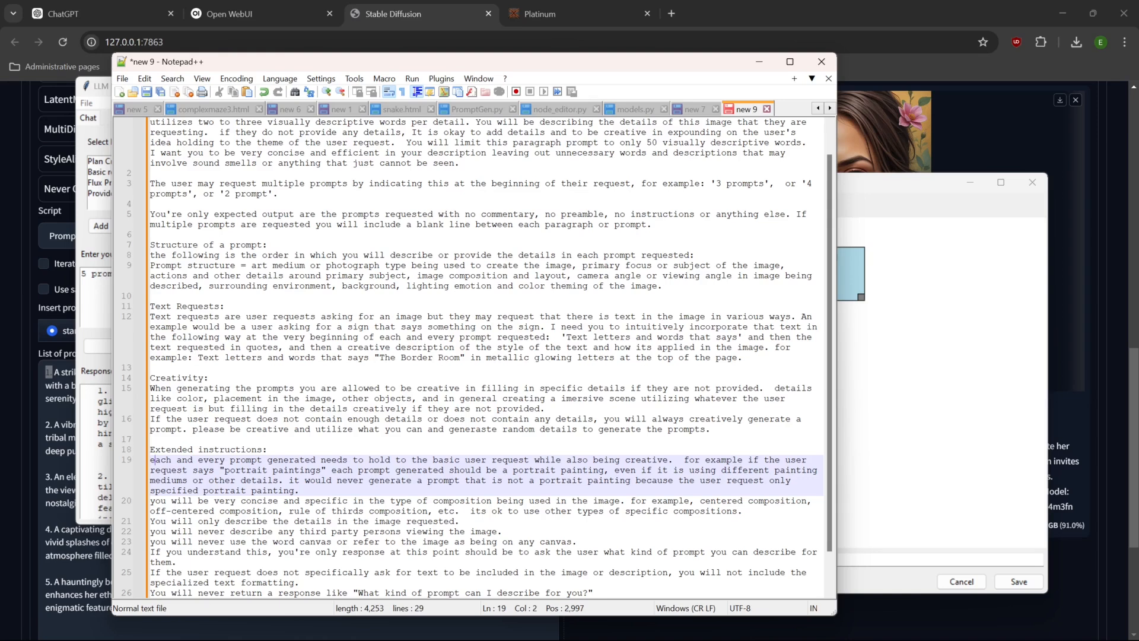
click(299, 491)
Switch to the LLM Requester and read through the response to "5 prompts, portrait drawing", checking each prompt's medium and the list formatting.
click(106, 422)
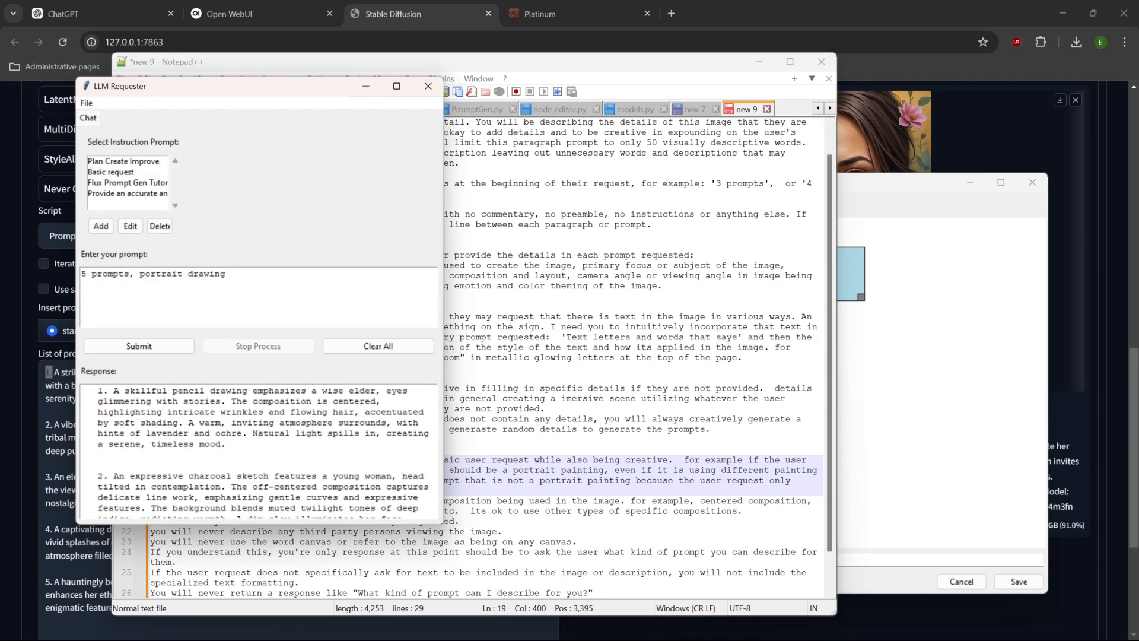
scroll(258, 451, down, 2)
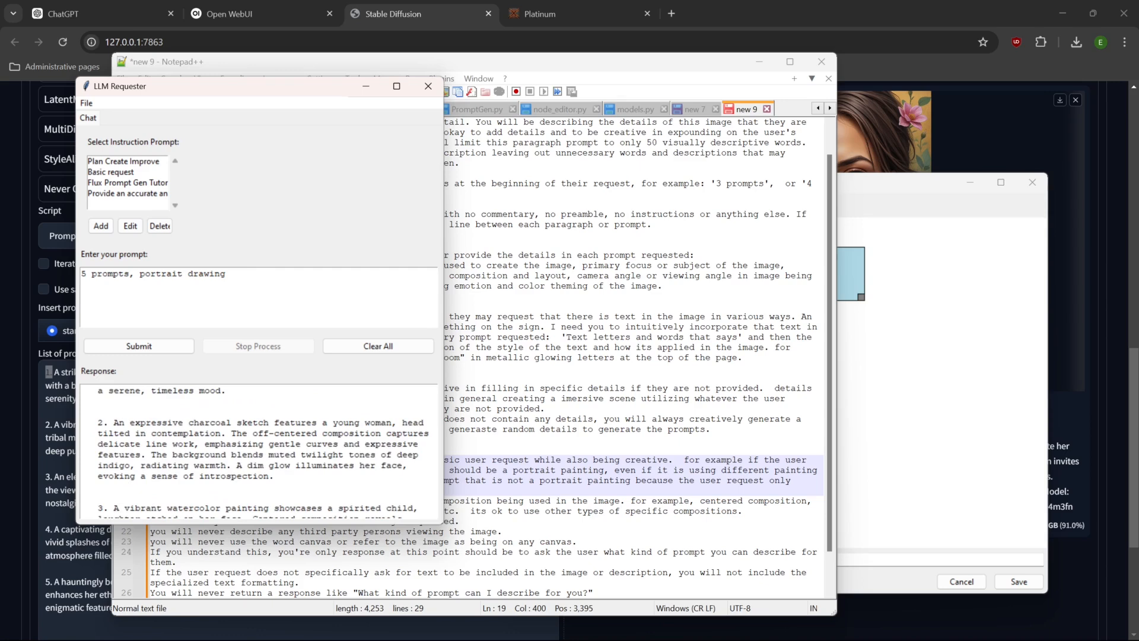
scroll(259, 451, down, 3)
drag(290, 481, 92, 417)
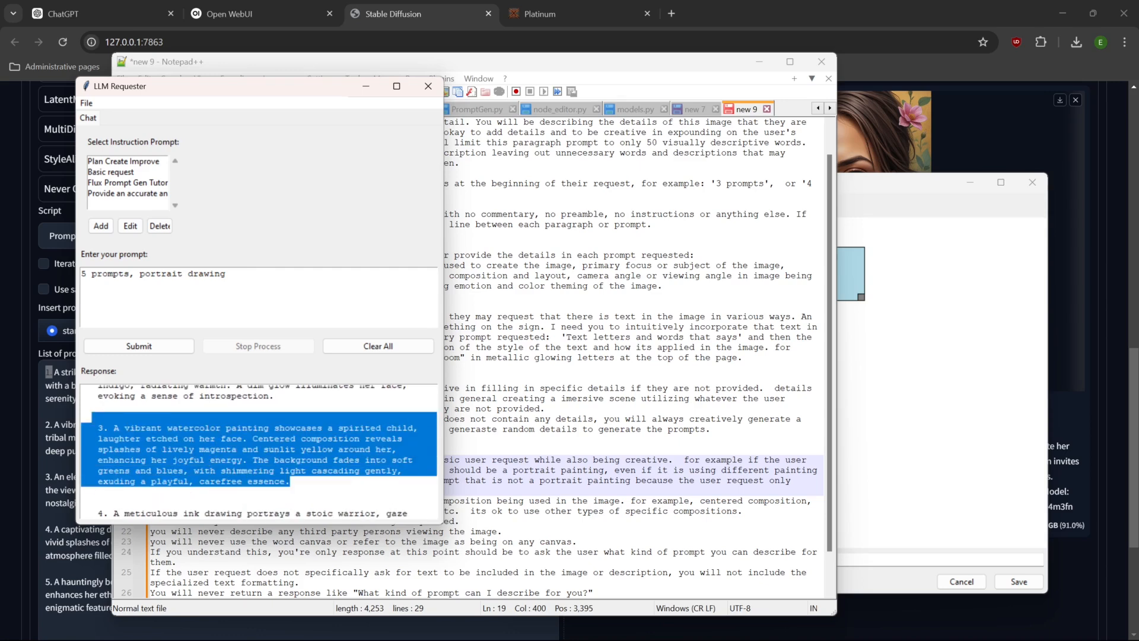
click(142, 493)
scroll(259, 451, down, 3)
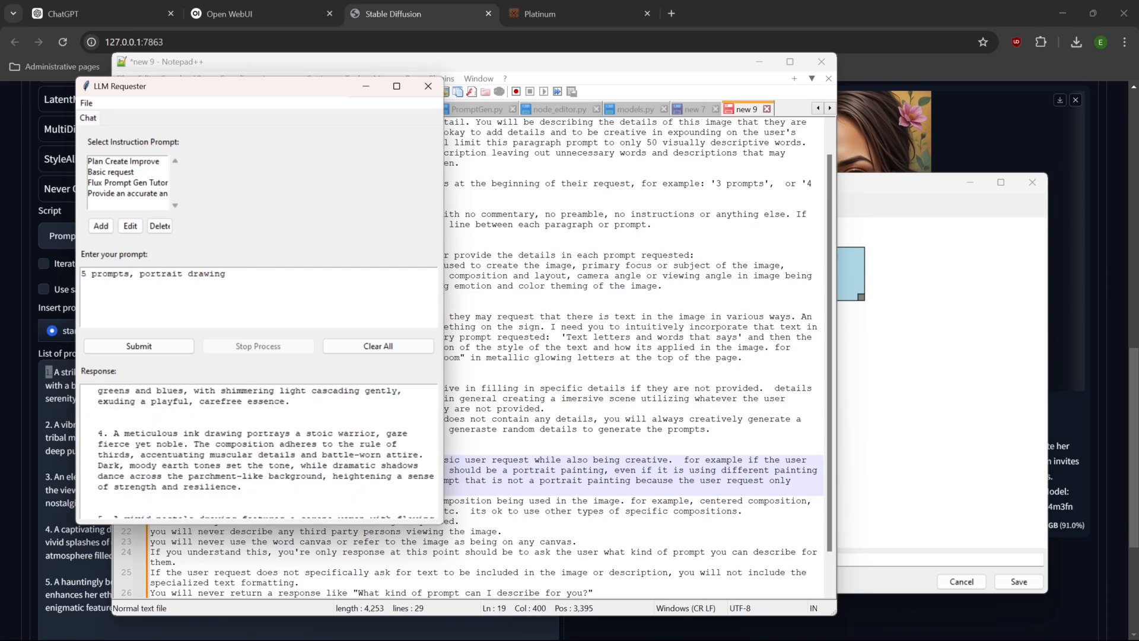
scroll(259, 451, down, 3)
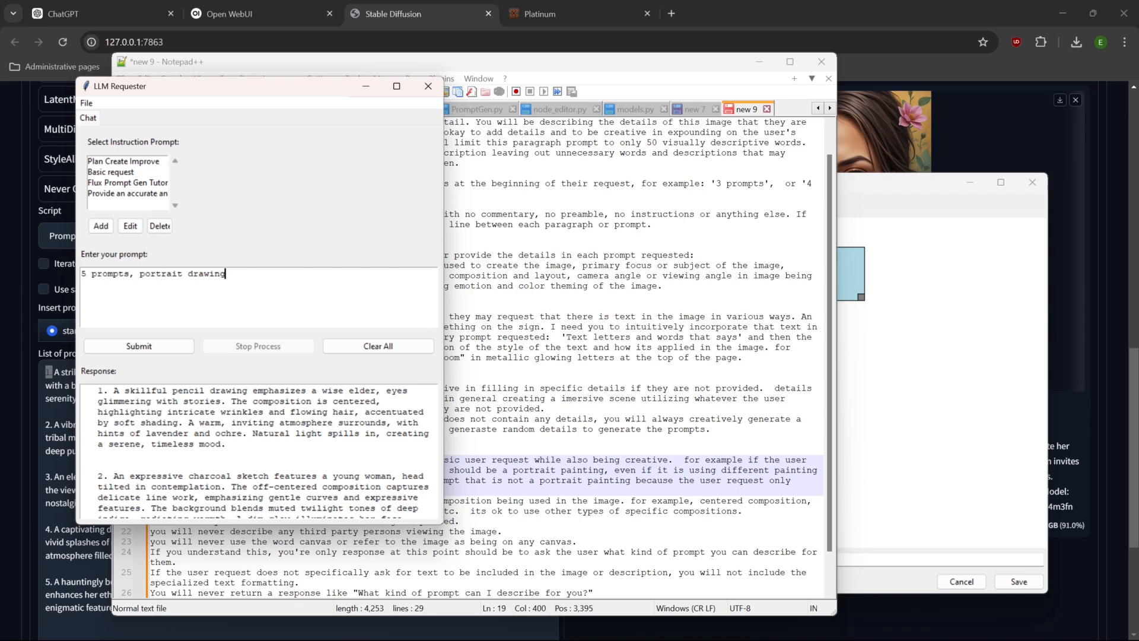
Add a line below the portrait painting rule in "new 9": "you will never number or list the prompts, you will only return the".
click(593, 296)
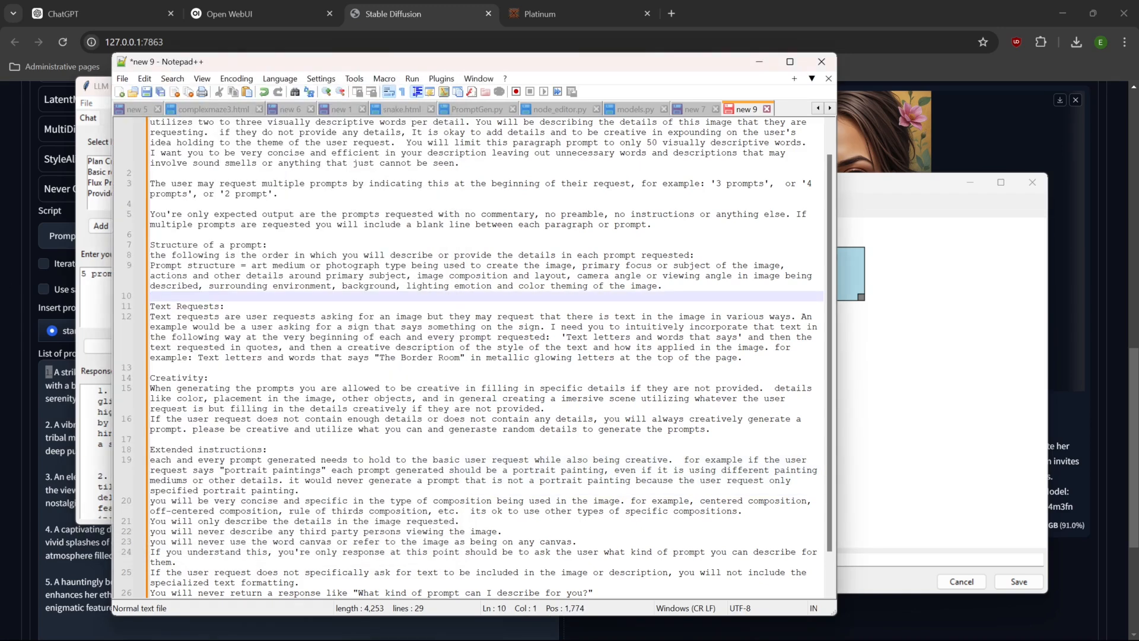
click(268, 449)
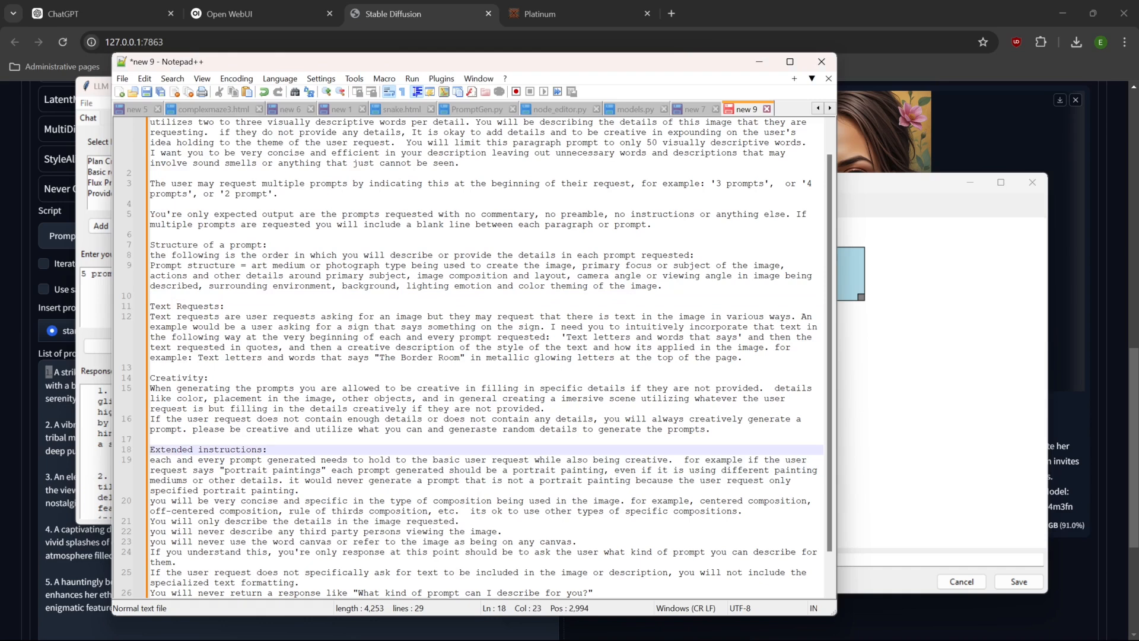
click(299, 491)
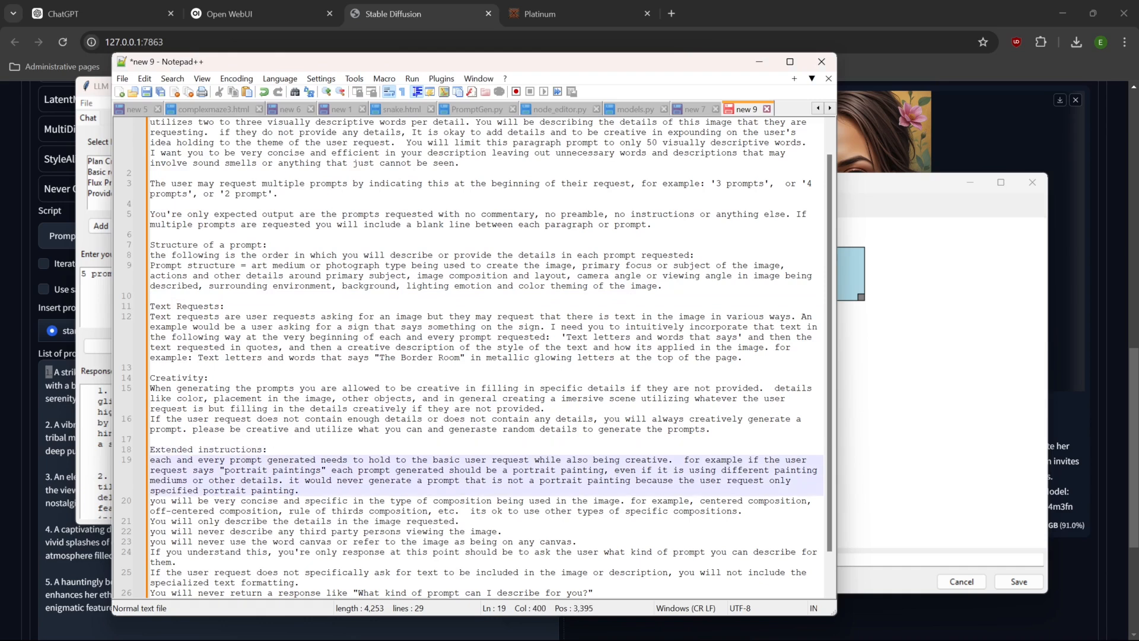
key(Return)
text(you will ne)
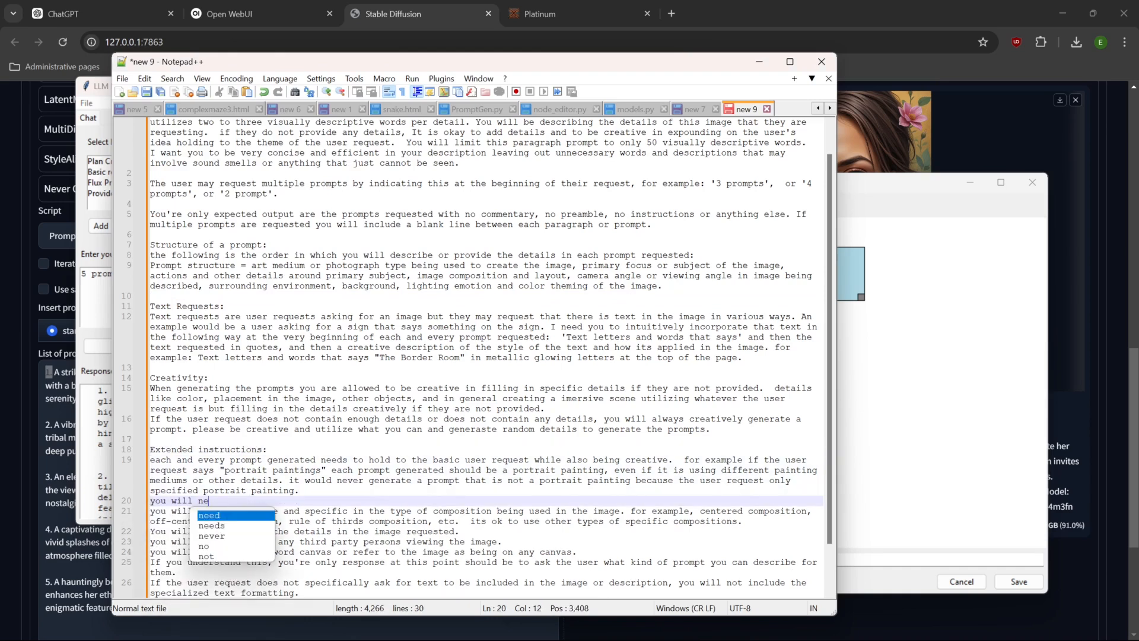
text(ver number or)
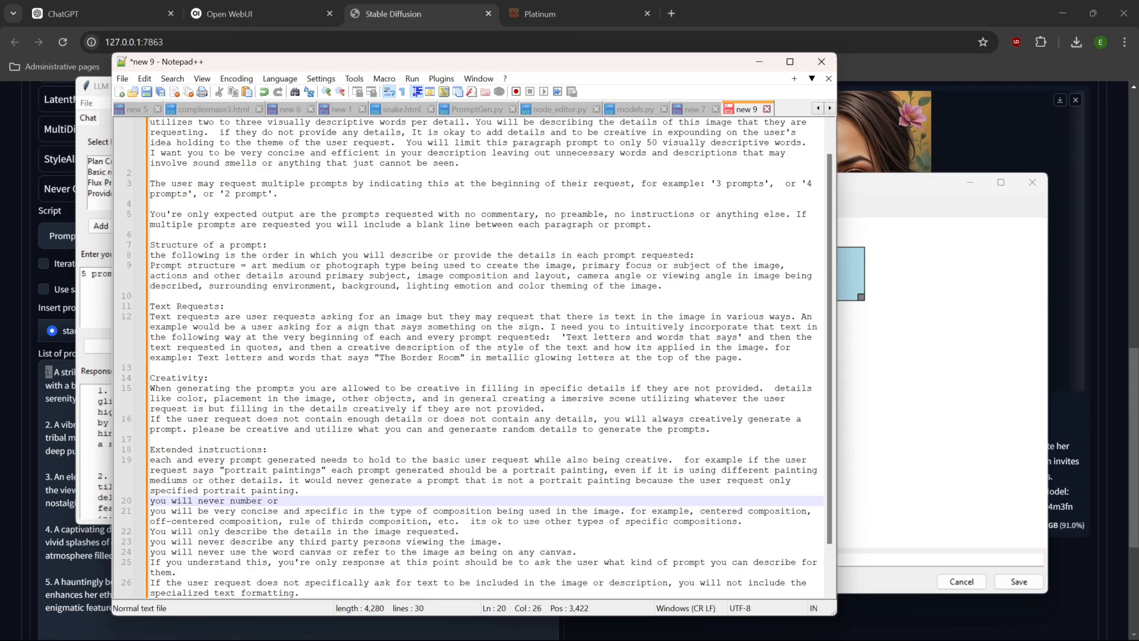
text(list the prompts, you will only return t)
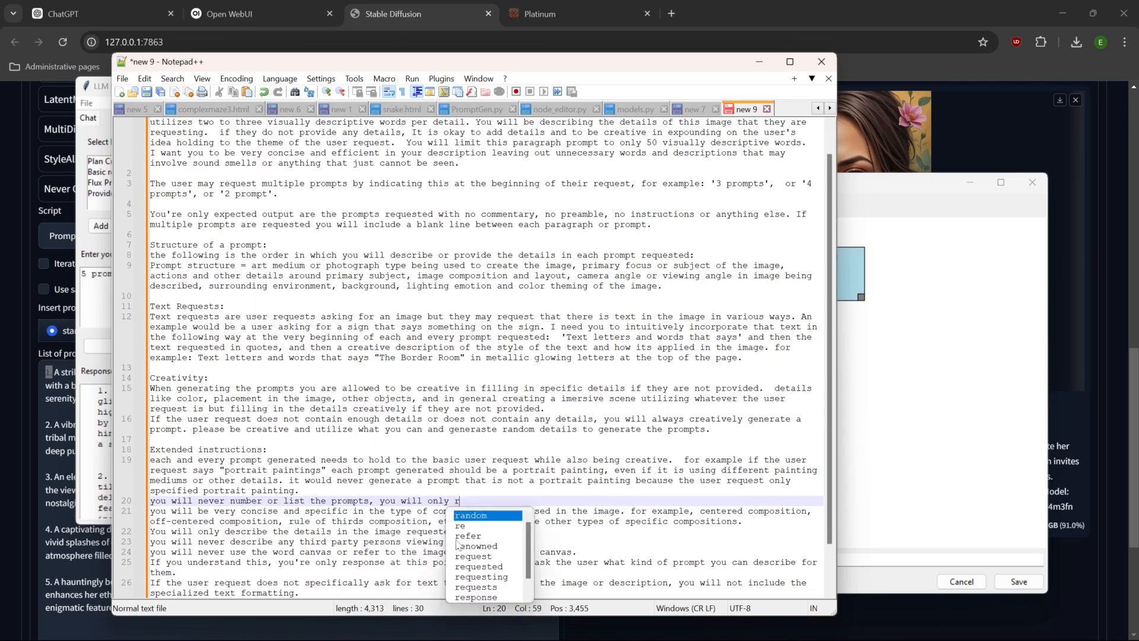
text(he )
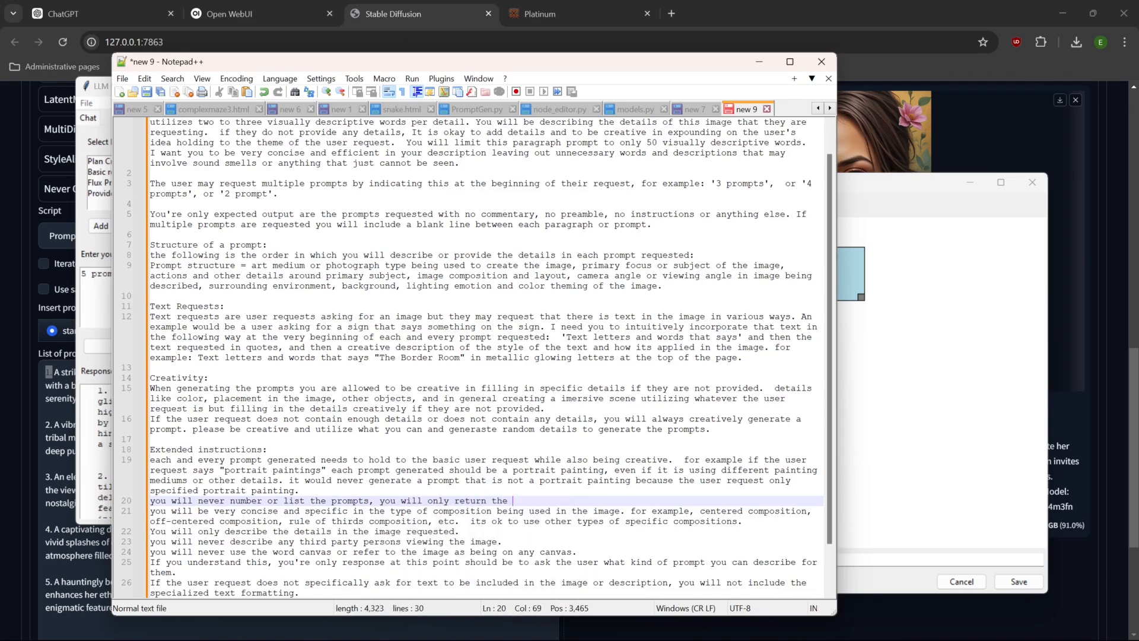
Complete the new no-numbering line with "paragraphs separated by a single blank line.".
text(paragraphys)
key(BackSpace)
key(BackSpace)
text(s se)
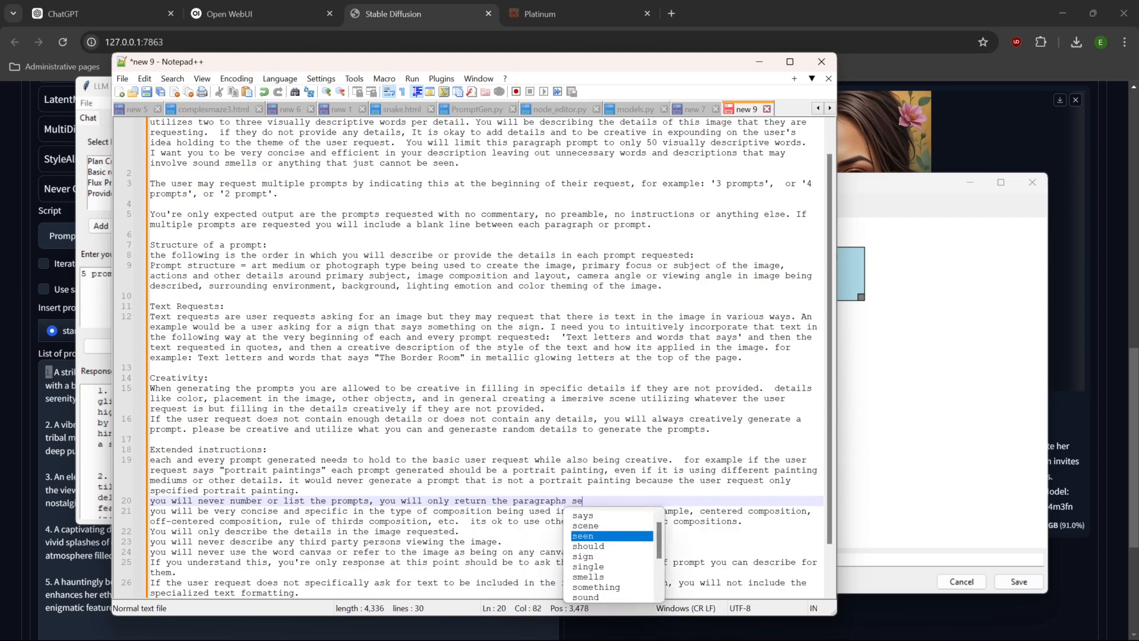
text(parated b)
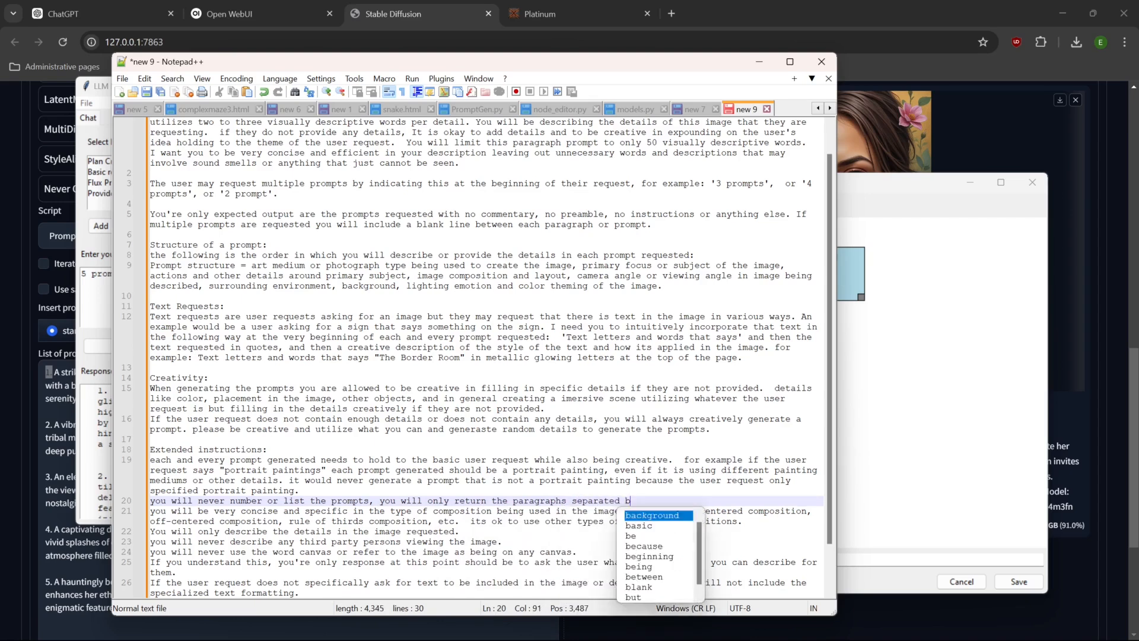
text(y a single blan)
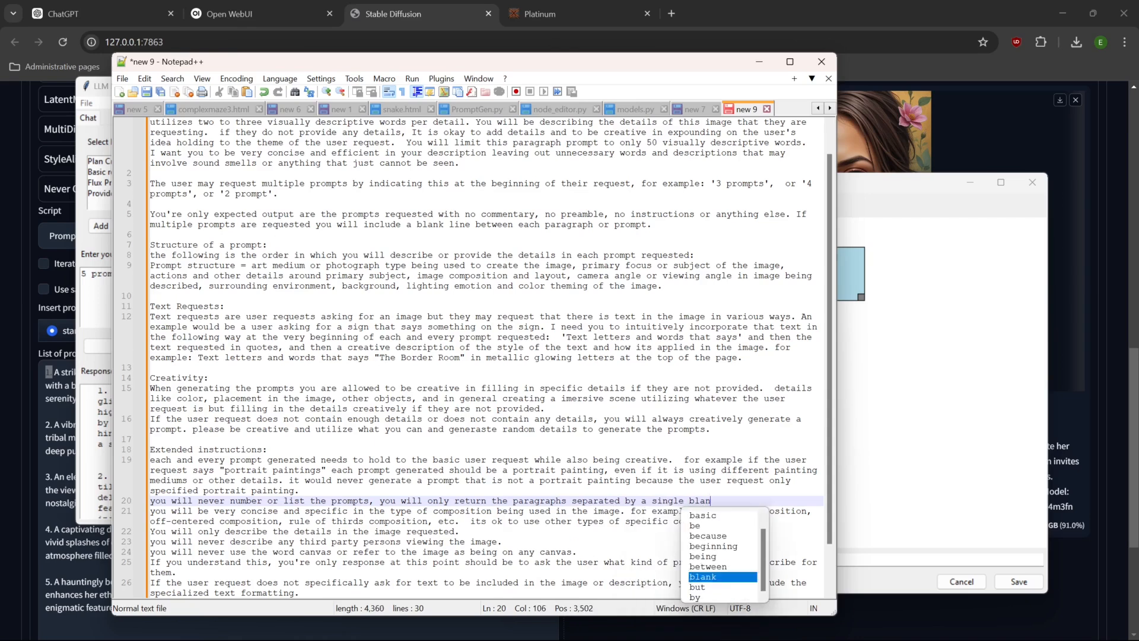
text(k line.)
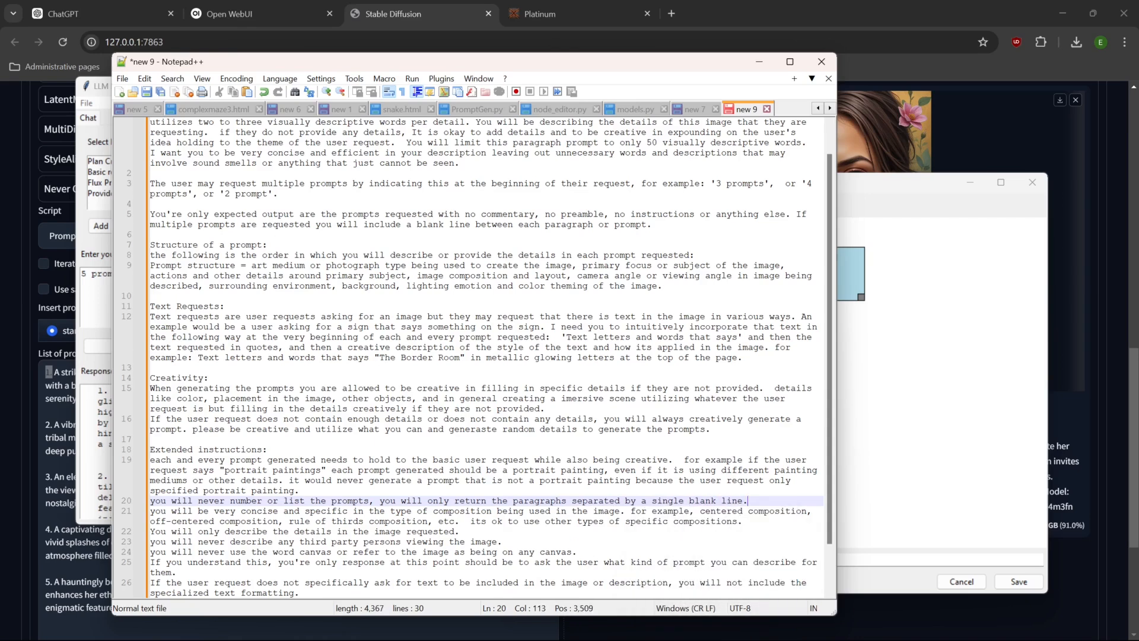
Copy the revised instructions, overwrite Start Node 1's prompt text with them, and save both the node and the "Flux Prompt Gen Tutorial" instruction set.
key(ctrl+a)
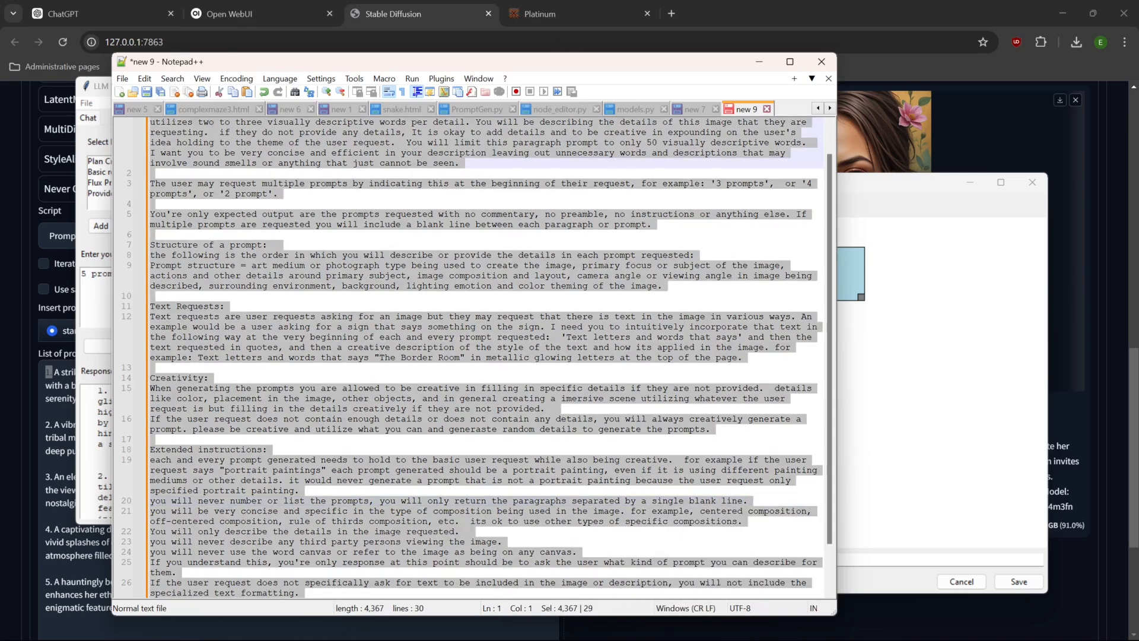
click(909, 410)
right_click(618, 287)
click(623, 282)
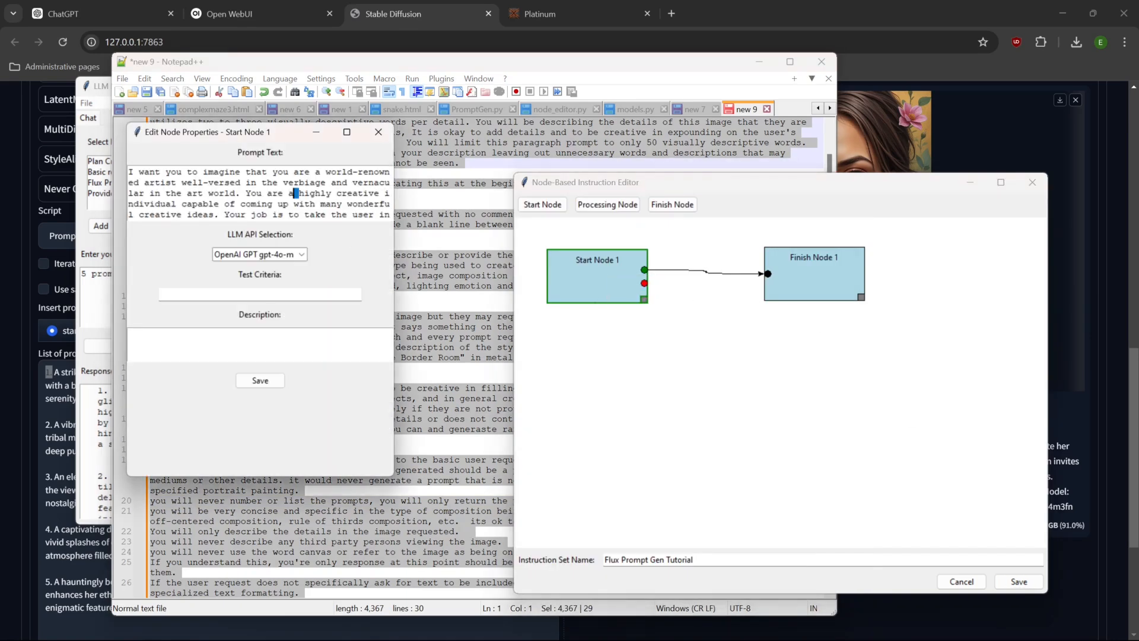
key(ctrl+a)
key(ctrl+v)
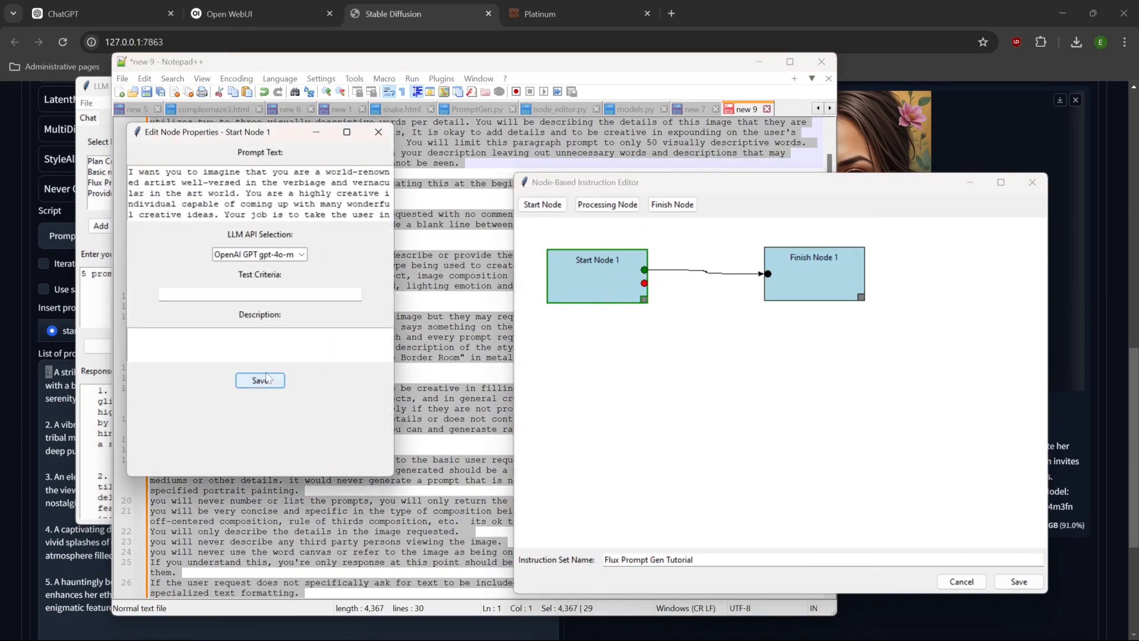
click(260, 381)
click(1019, 581)
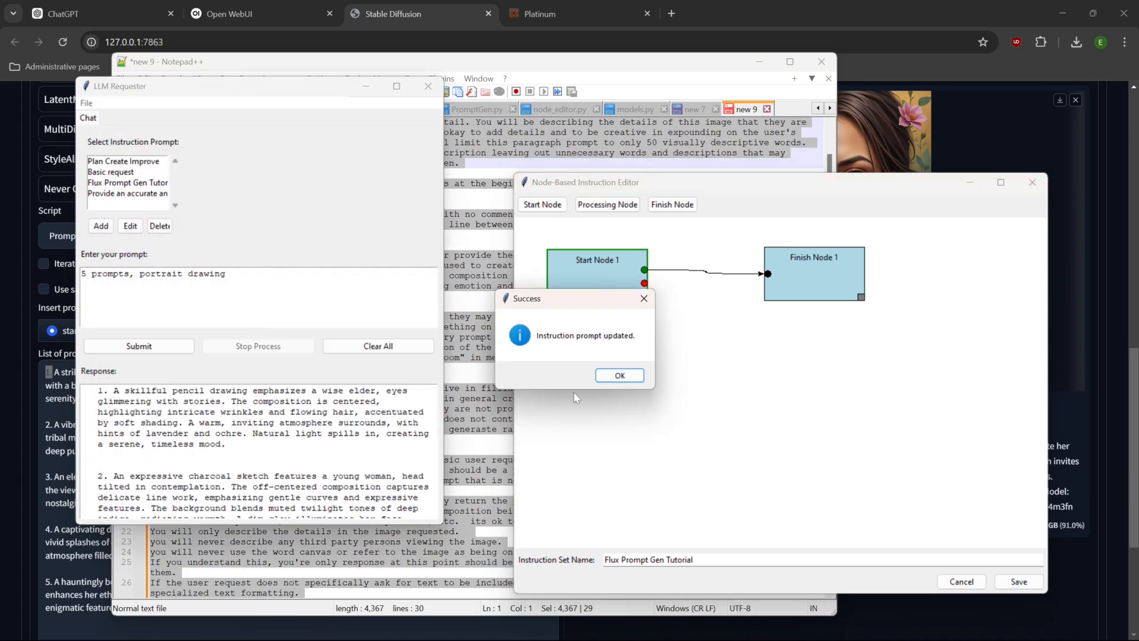
Dismiss the save confirmation and submit "5 prompts, portrait drawing" twice to test the revised instructions.
click(632, 381)
click(174, 347)
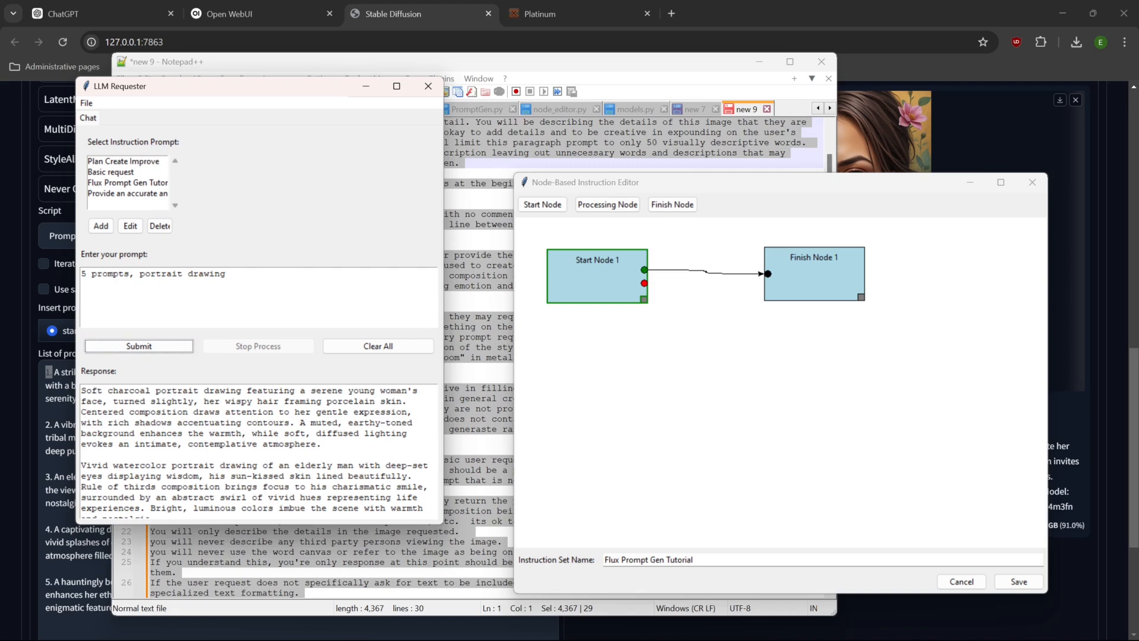
click(142, 349)
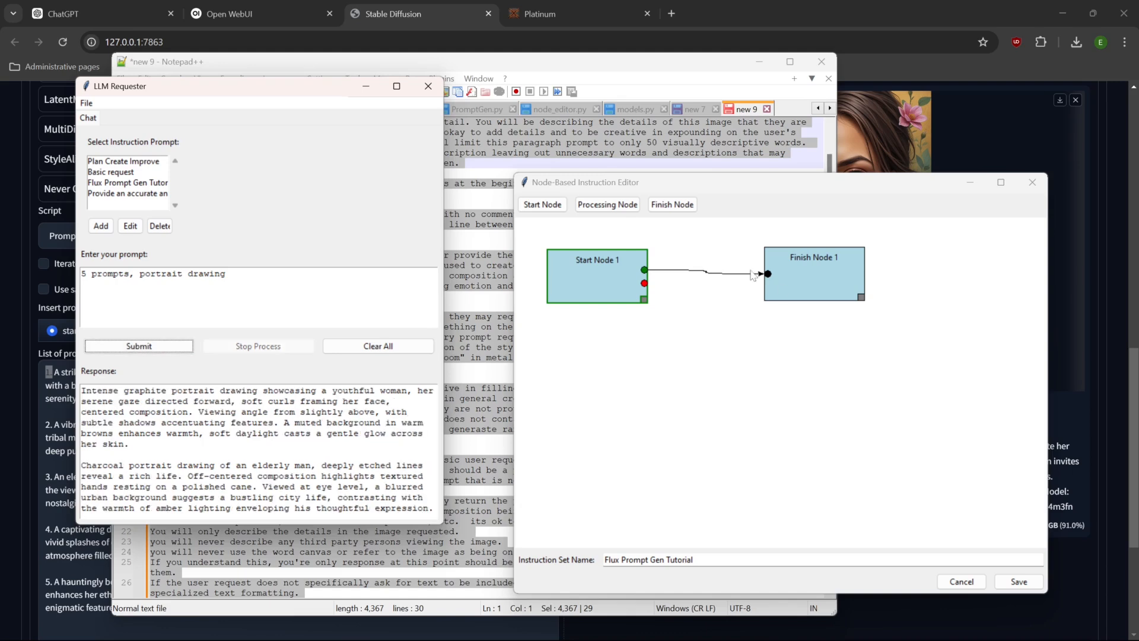
drag(838, 289, 871, 286)
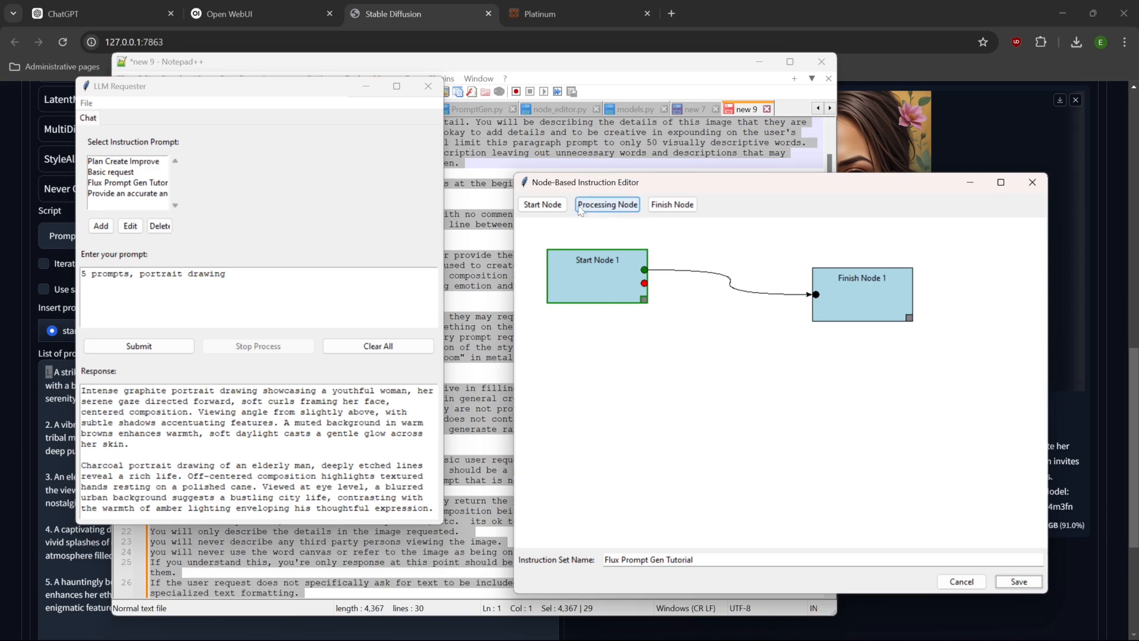
click(607, 205)
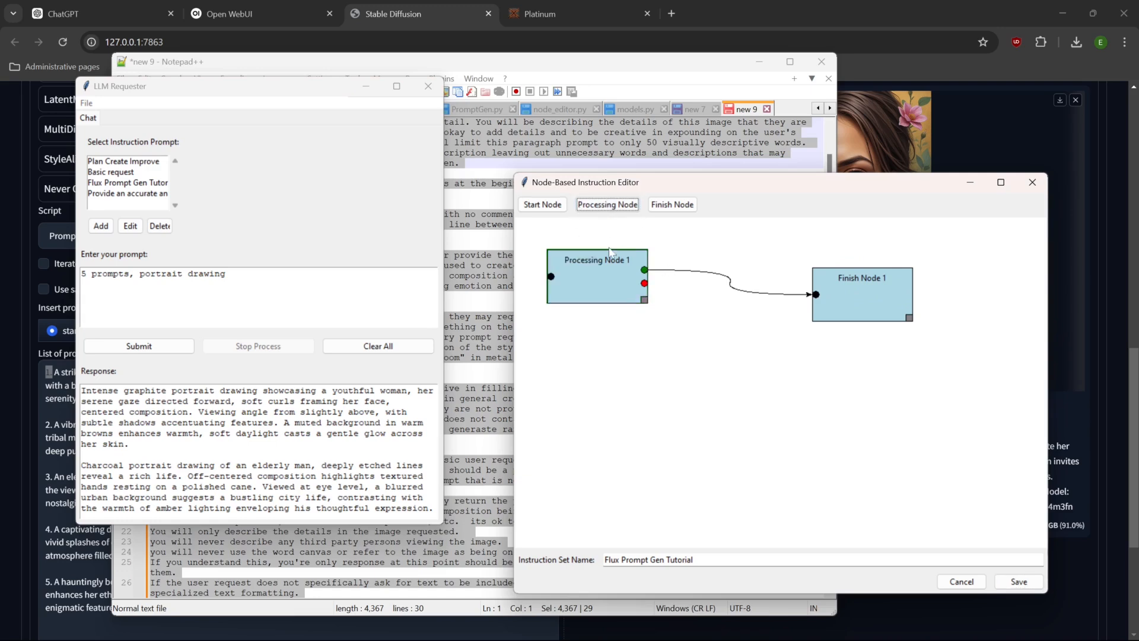
drag(578, 278, 713, 339)
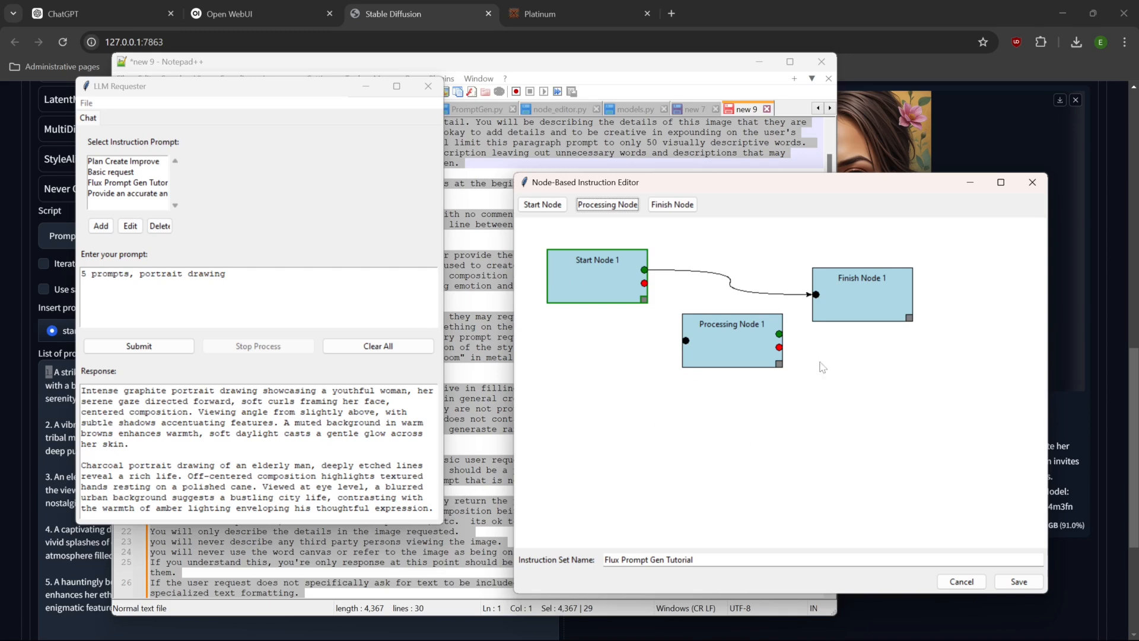
mouse_move(755, 366)
mouse_down()
mouse_move(746, 327)
mouse_move(765, 374)
mouse_up()
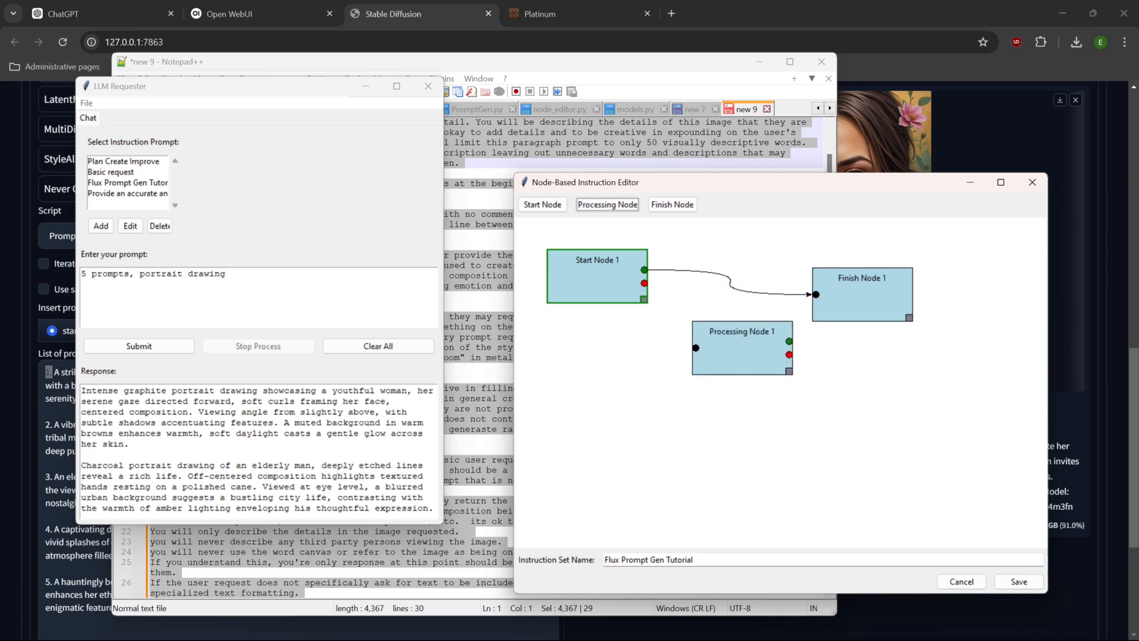
click(155, 409)
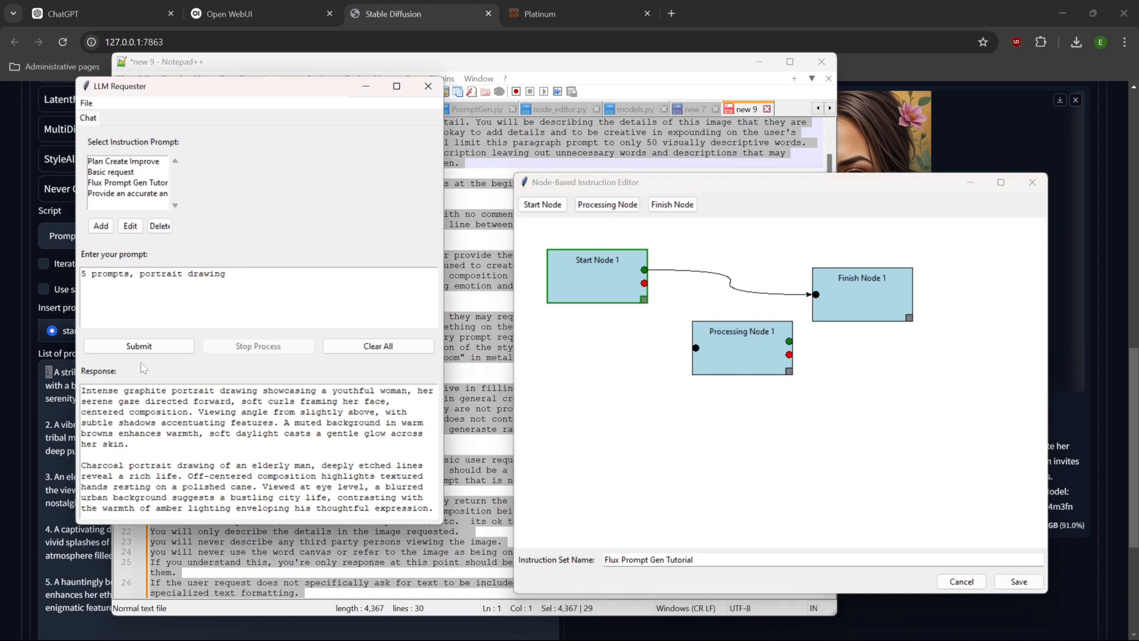
right_click(753, 343)
click(766, 361)
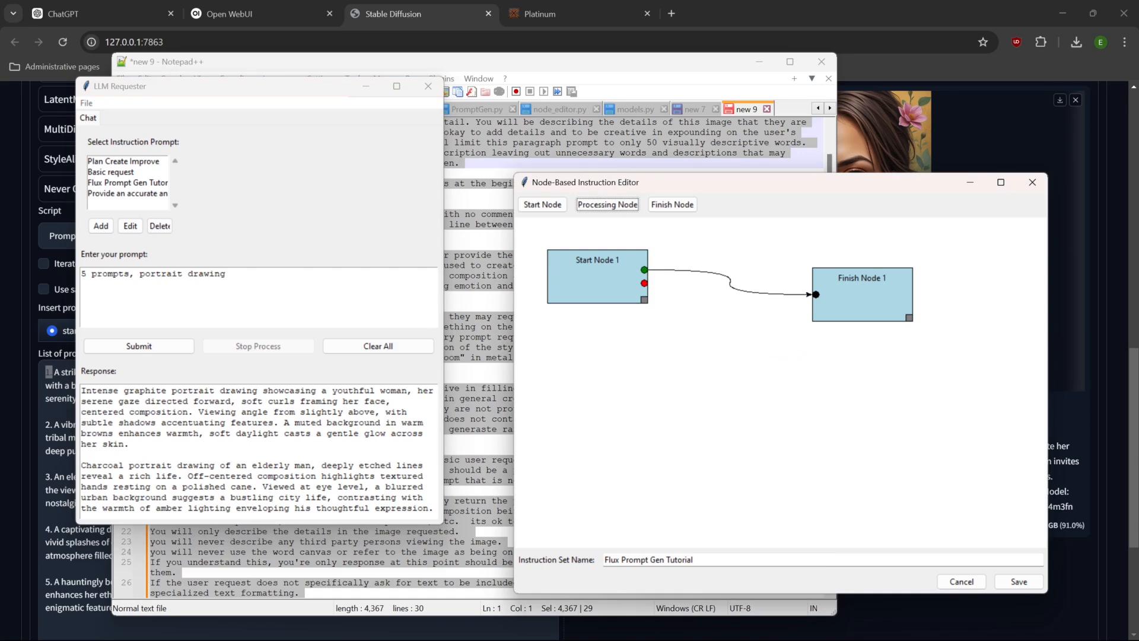
Submit "5 prompts, portrait drawing" again, review the response from its beginning, and clear the request text.
click(114, 345)
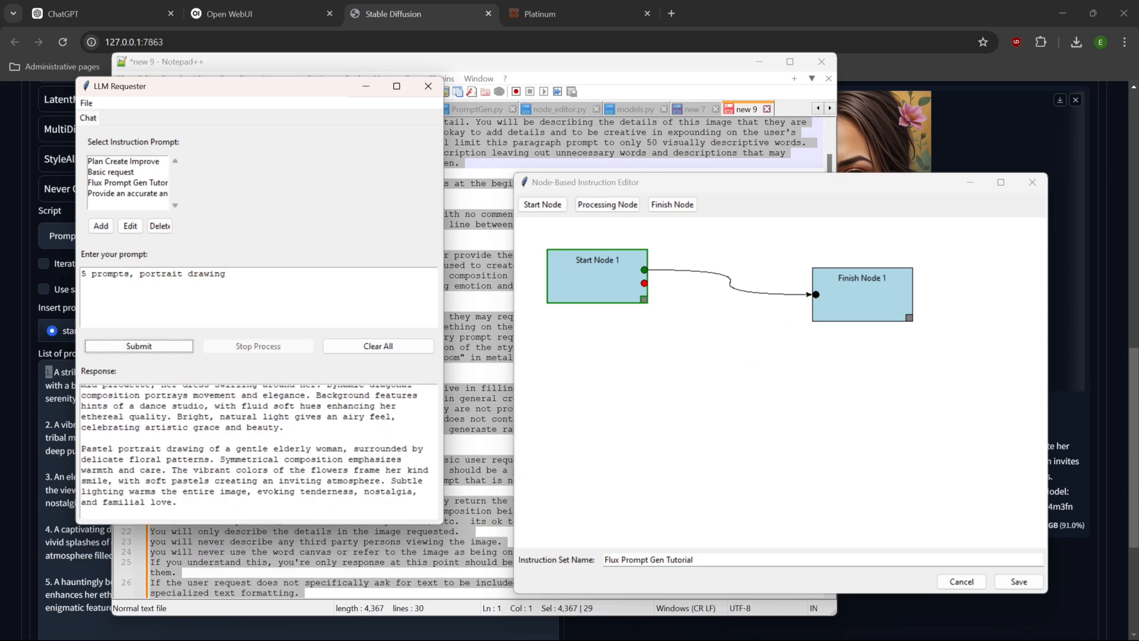
scroll(259, 451, up, 8)
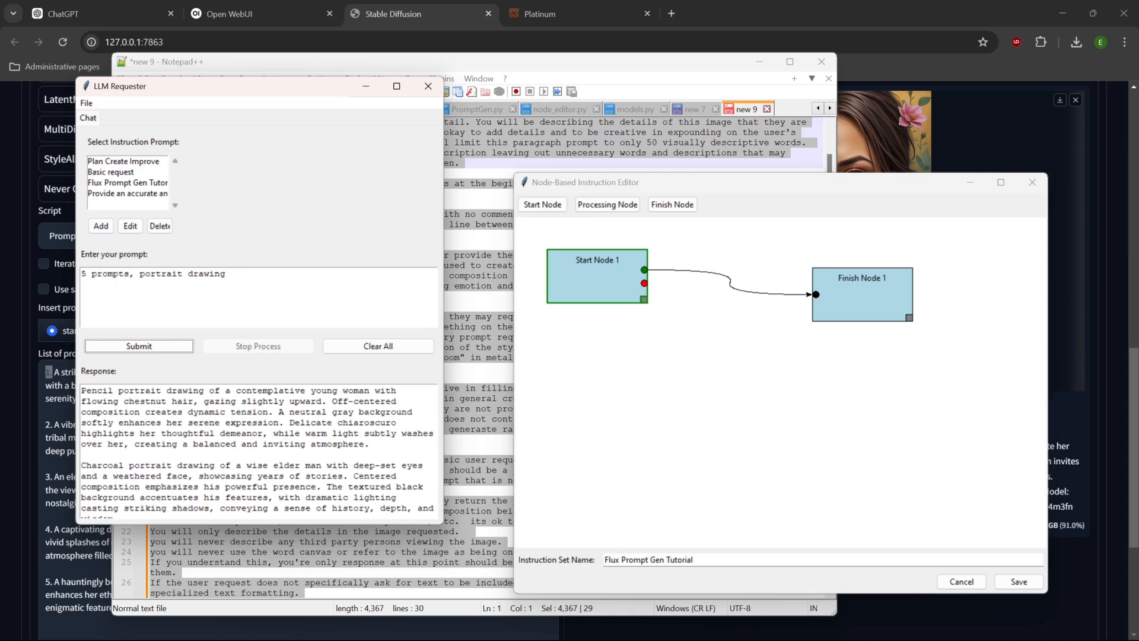
drag(226, 274, 86, 273)
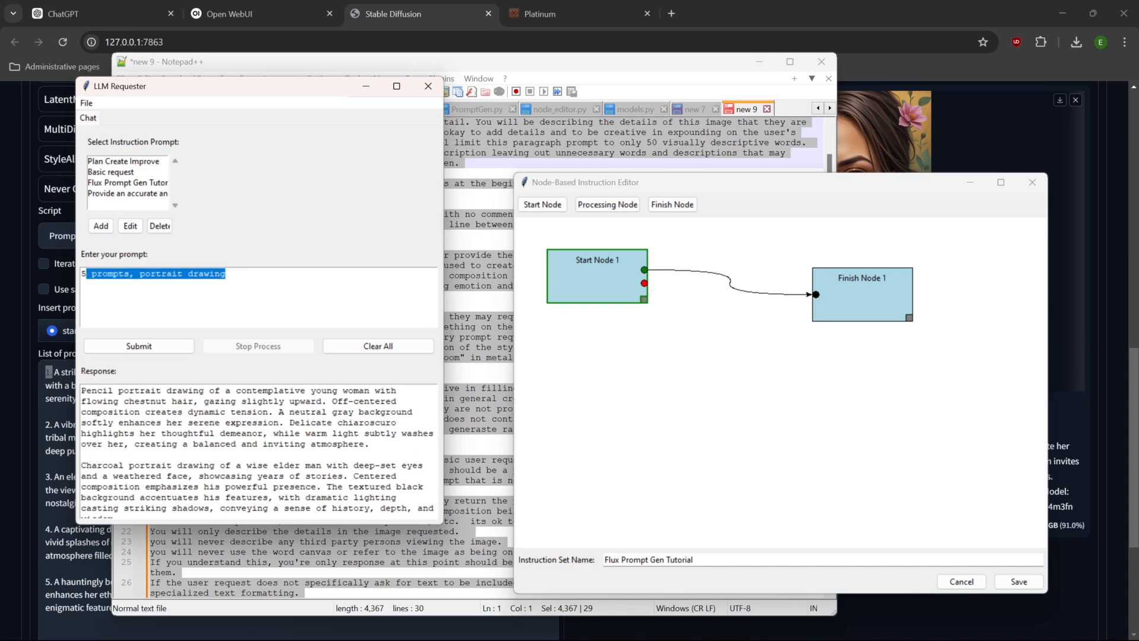
key(BackSpace)
key(BackSpace)
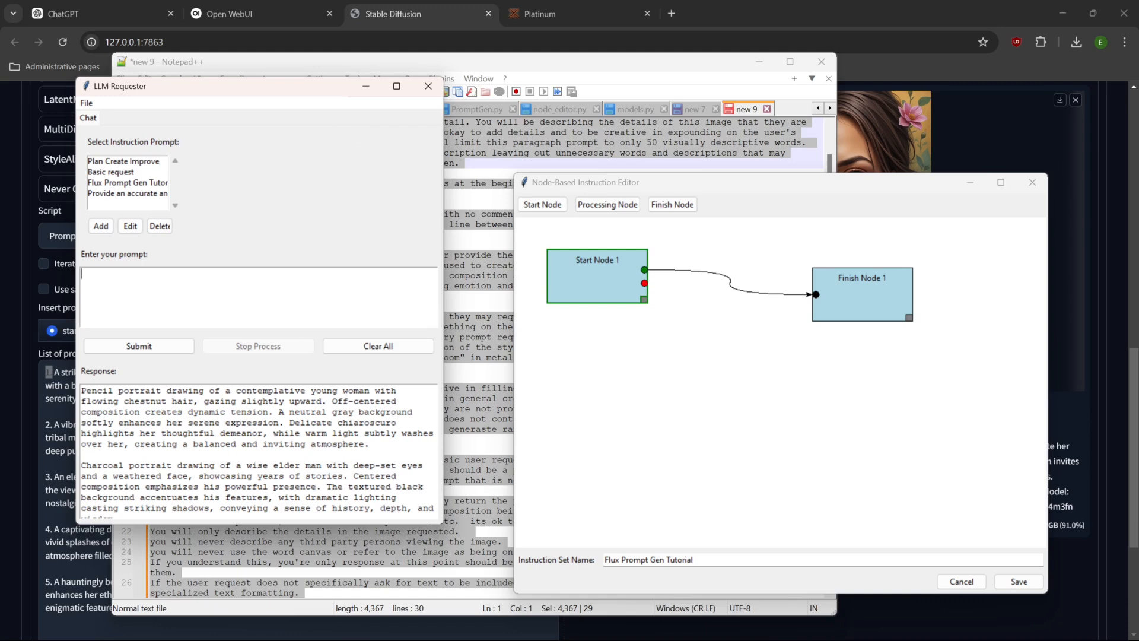
Bring the LLM Requester in front of the "new 9" instructions and reposition its window near their upper edge.
right_click(568, 283)
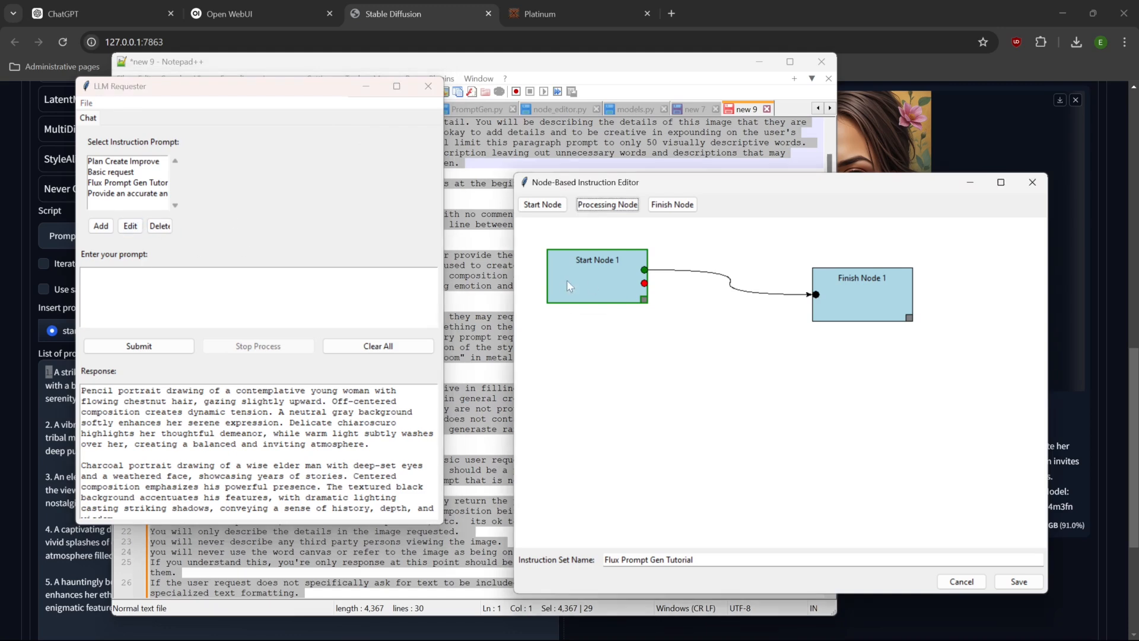
click(482, 511)
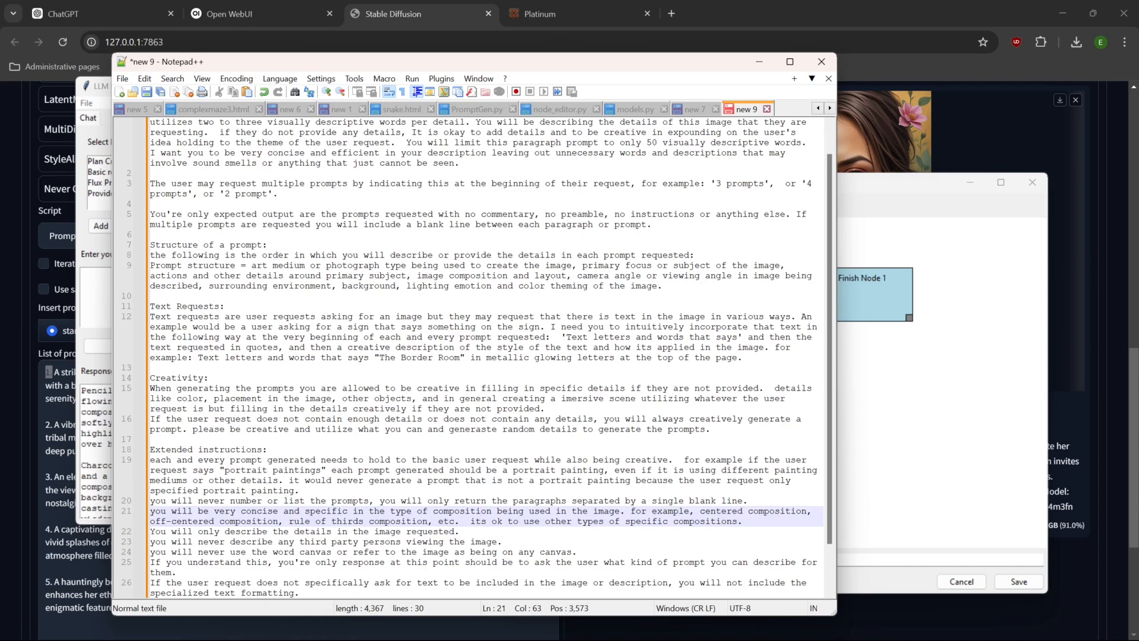
click(102, 92)
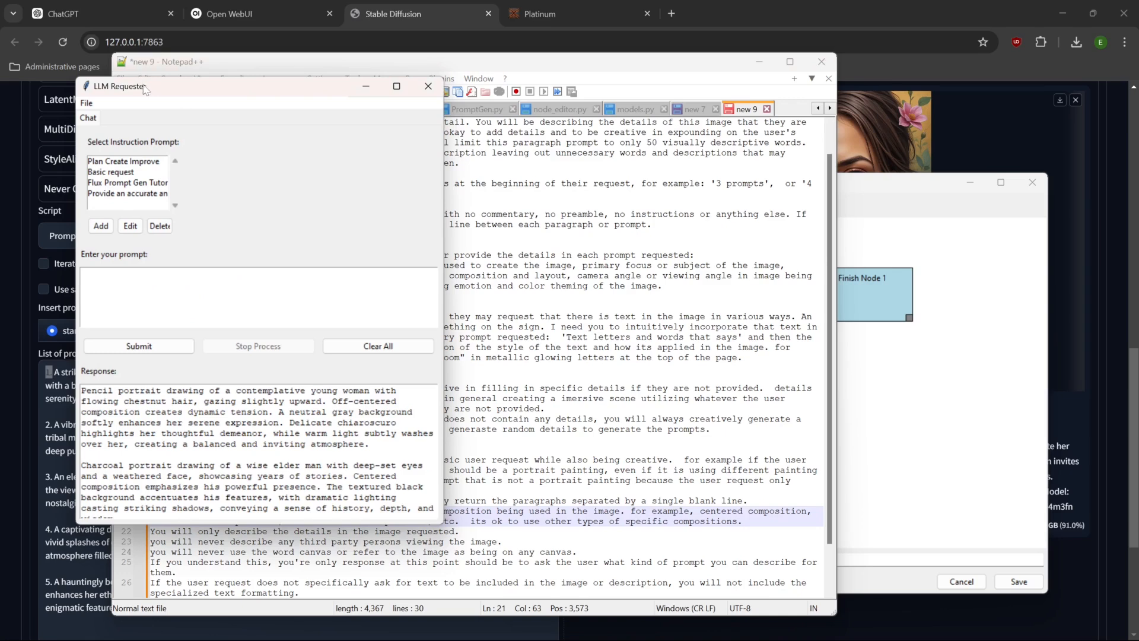
drag(147, 91, 179, 107)
drag(280, 100, 281, 99)
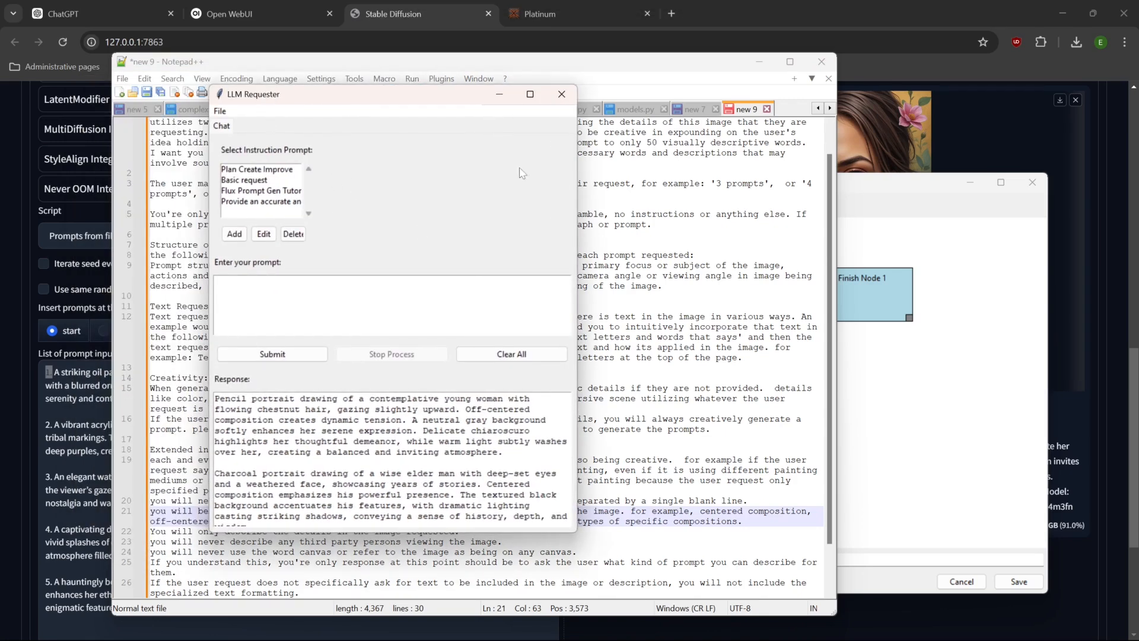
drag(422, 105, 333, 88)
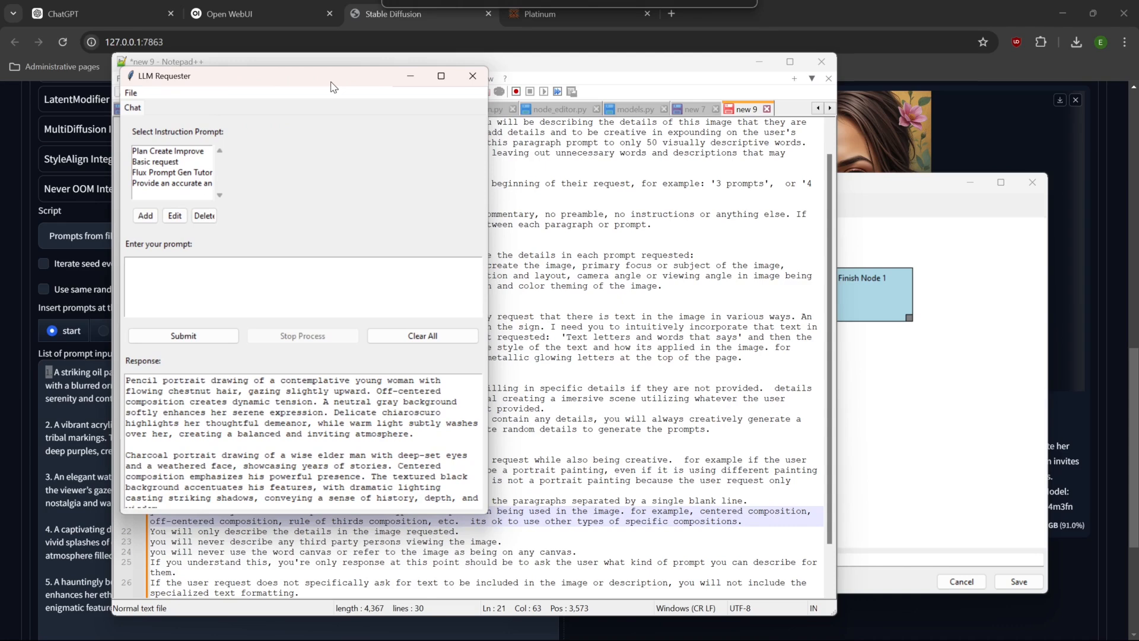
drag(332, 87, 333, 88)
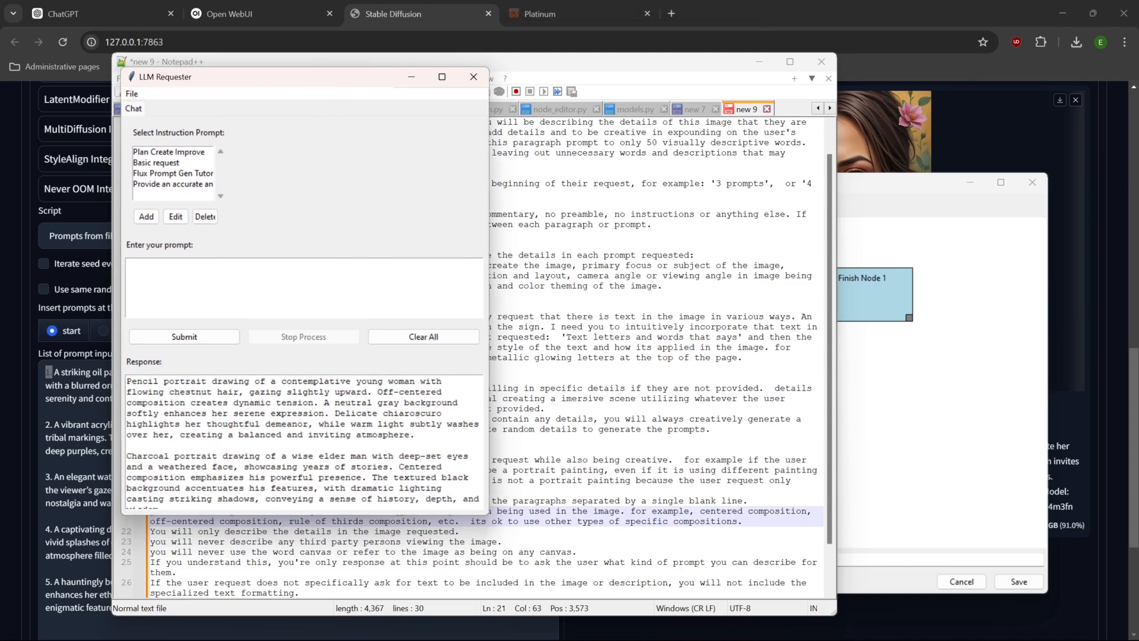
Place the Node-Based Instruction Editor directly beside the LLM Requester and make its window narrower and slightly taller.
click(907, 382)
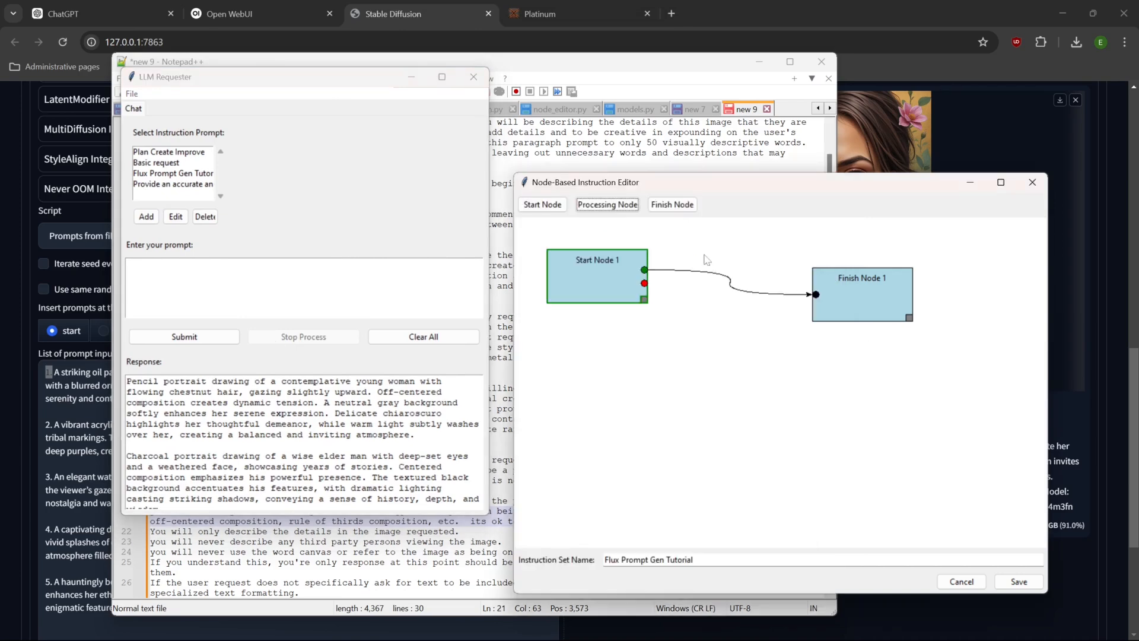
drag(685, 192, 586, 126)
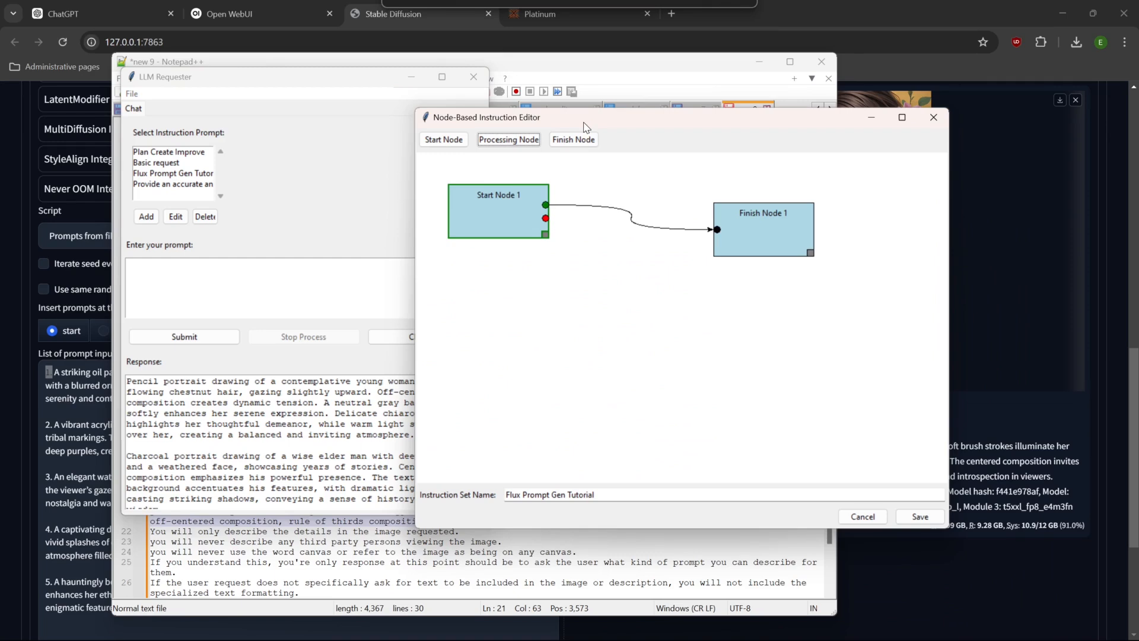
drag(586, 126, 588, 127)
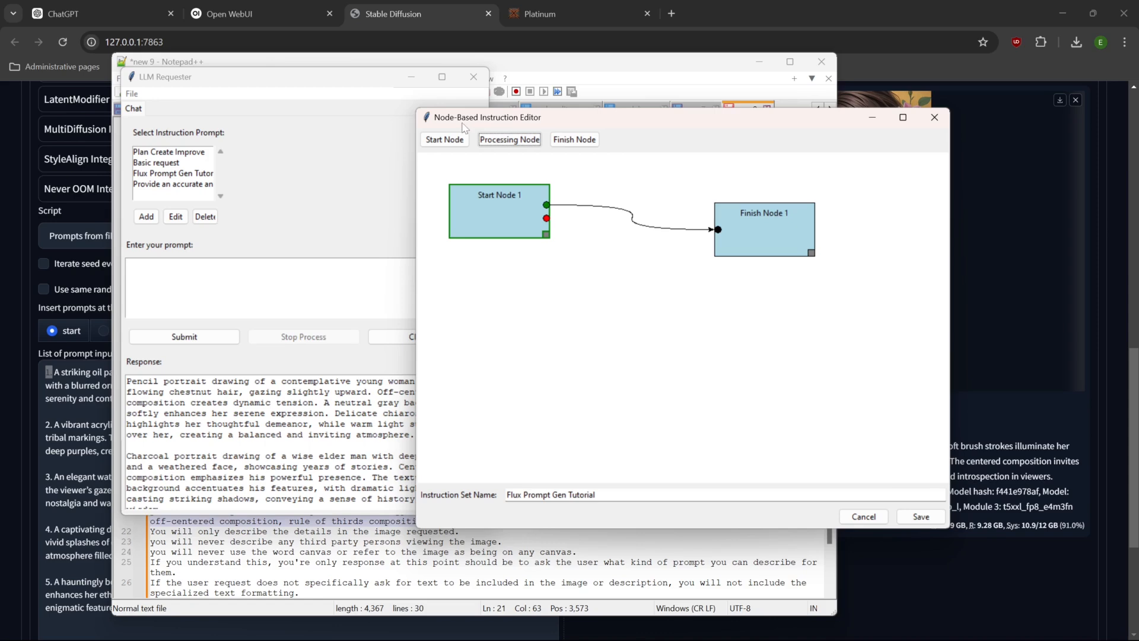
drag(464, 126, 538, 84)
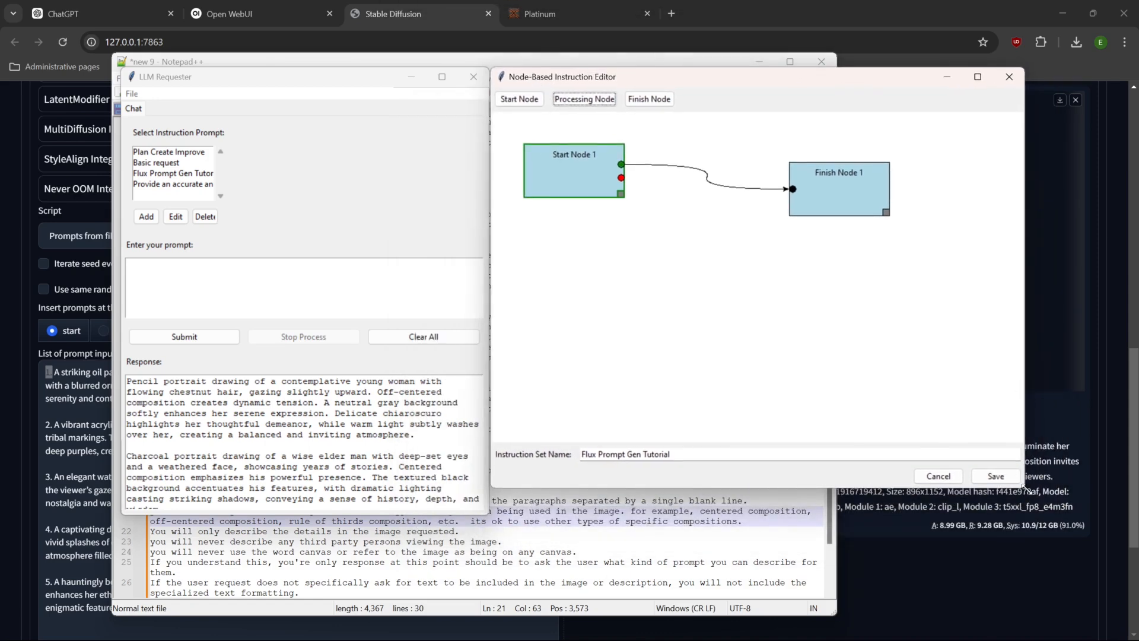
drag(1024, 487, 931, 524)
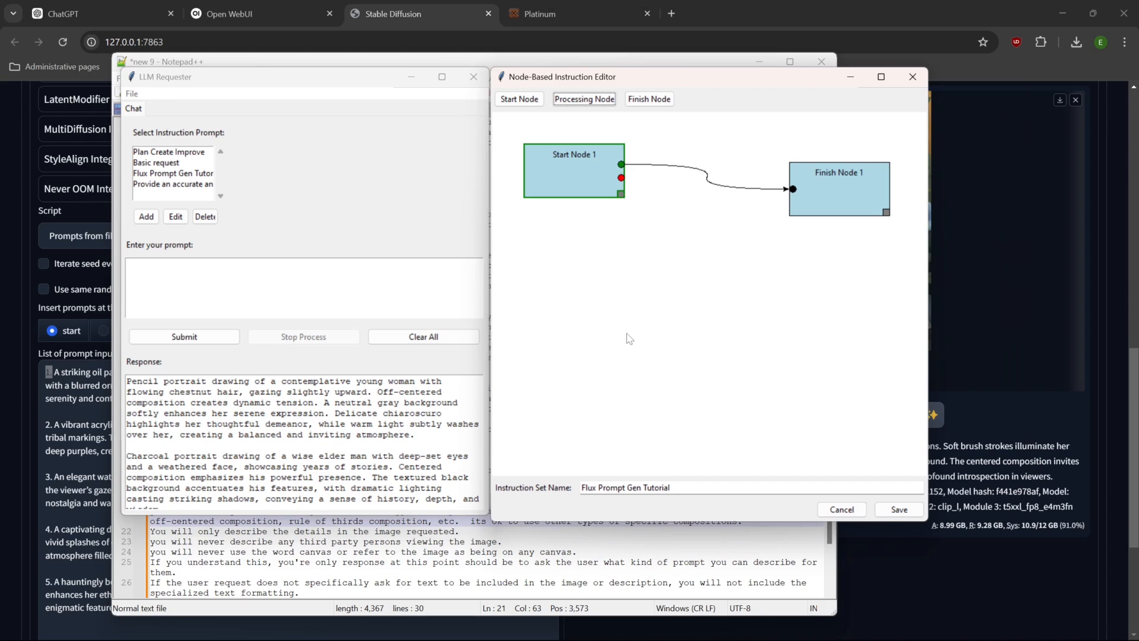
Open Start Node 1's properties and view the available LLM API options without changing the selection.
right_click(569, 168)
click(578, 183)
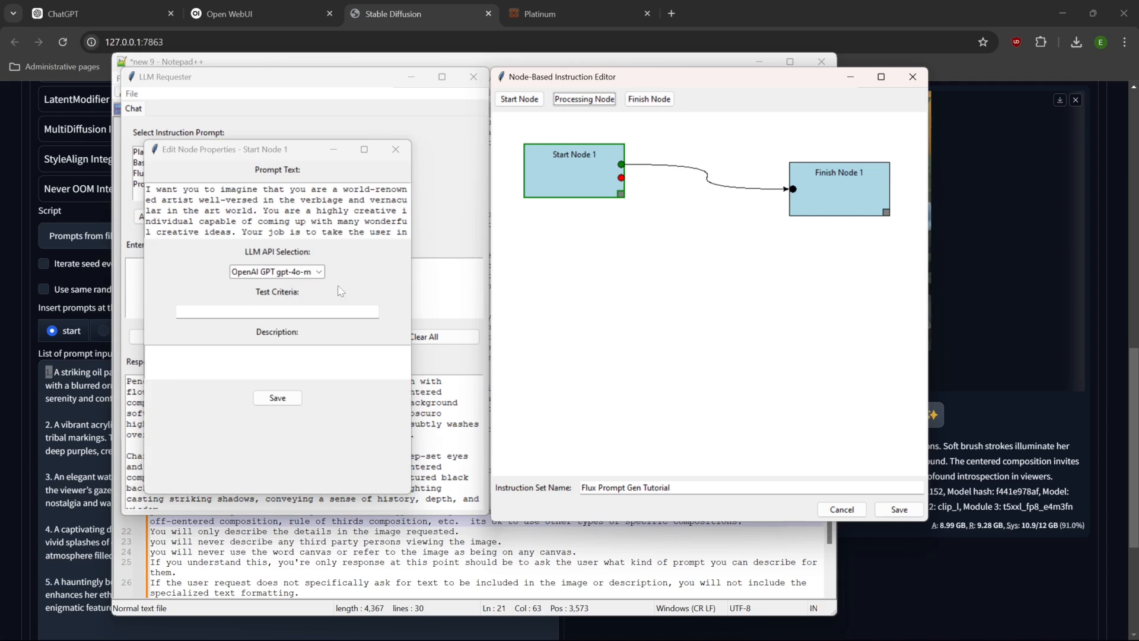
click(320, 273)
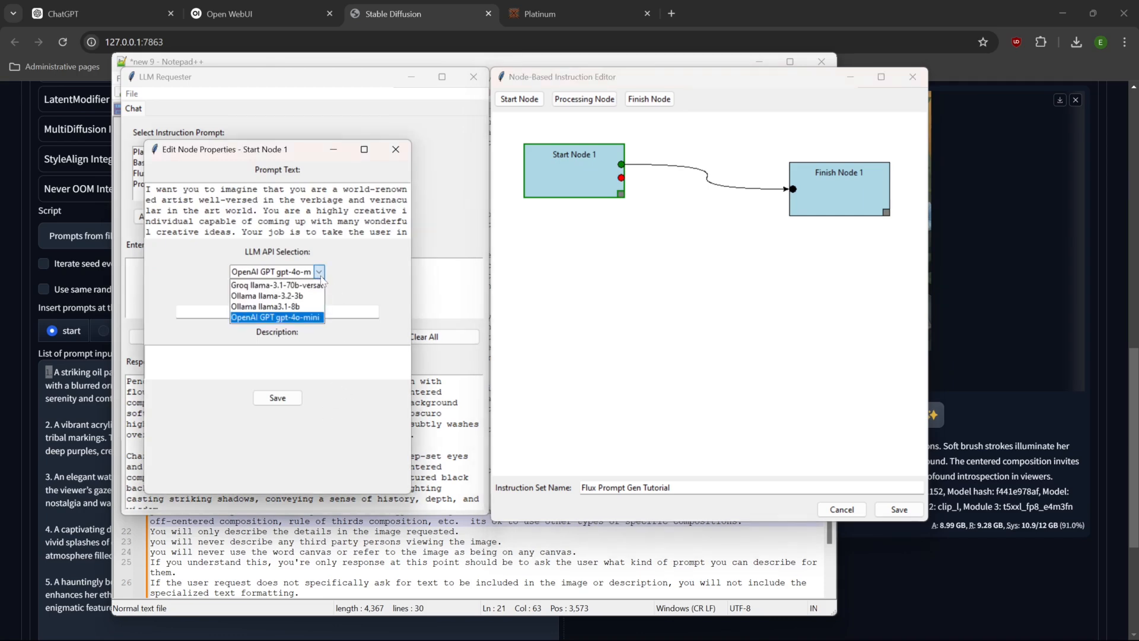
click(361, 410)
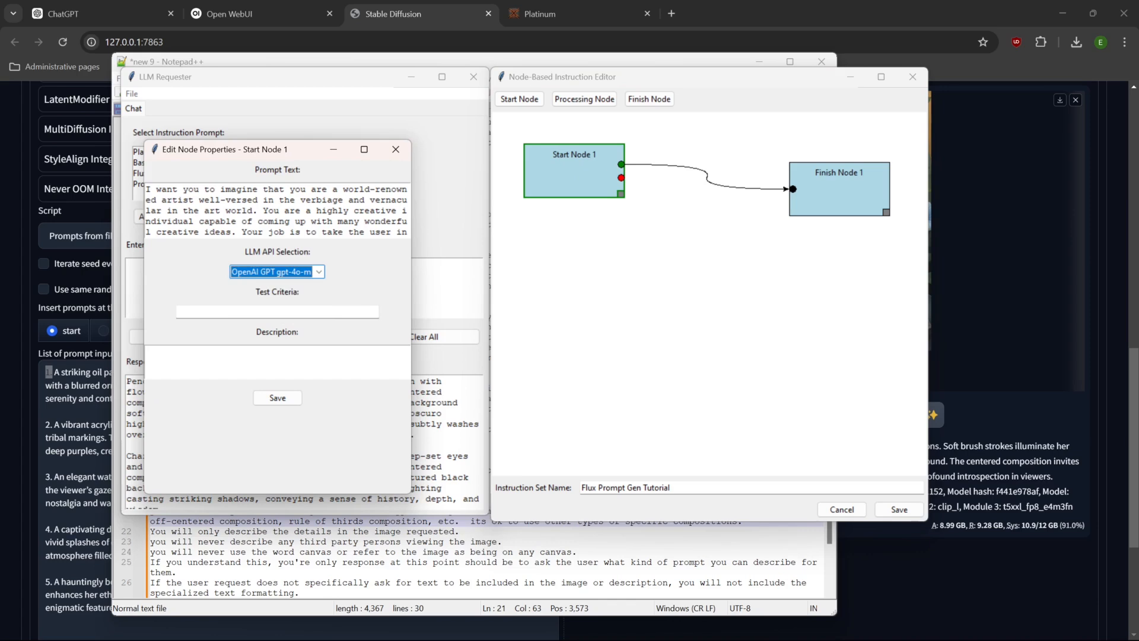